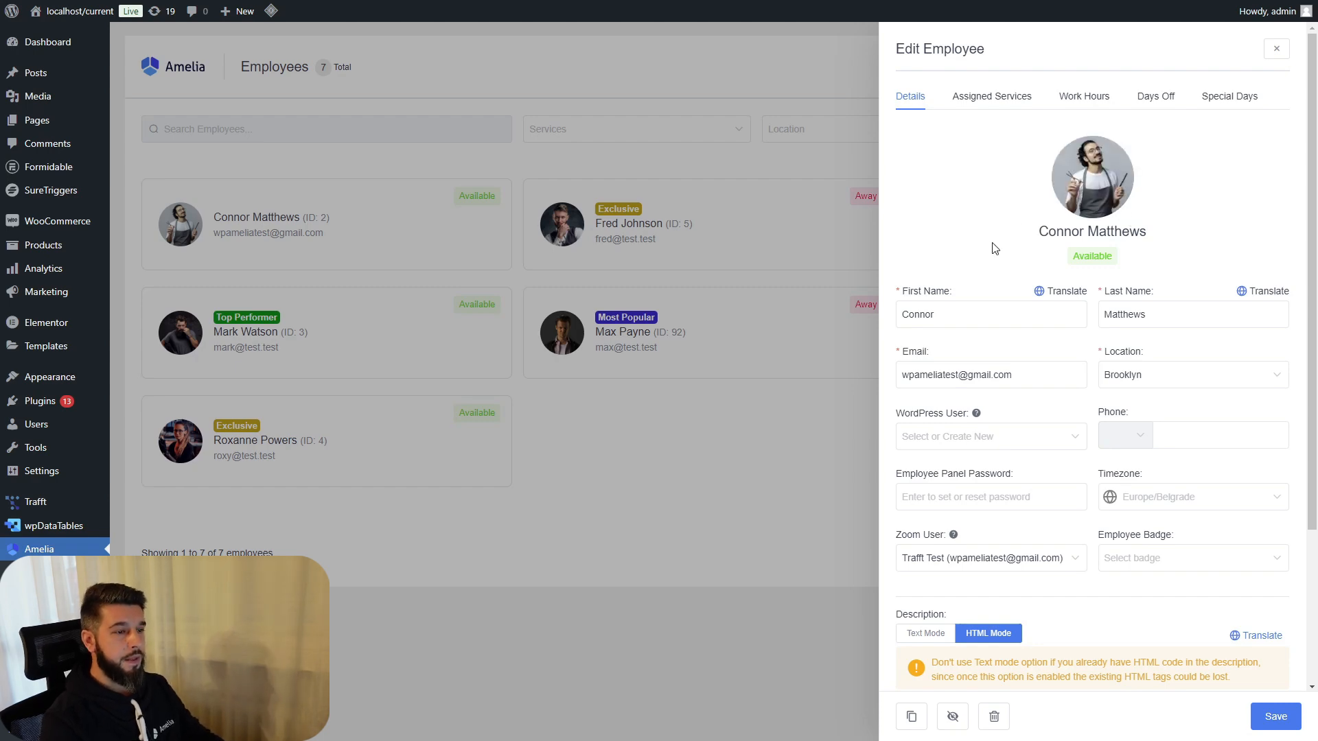
Review the first employee's details and assigned services, open another employee's profile, and close it.
{"action": "scroll", "coordinate": [952, 544], "scroll_direction": "down", "scroll_amount": 3}
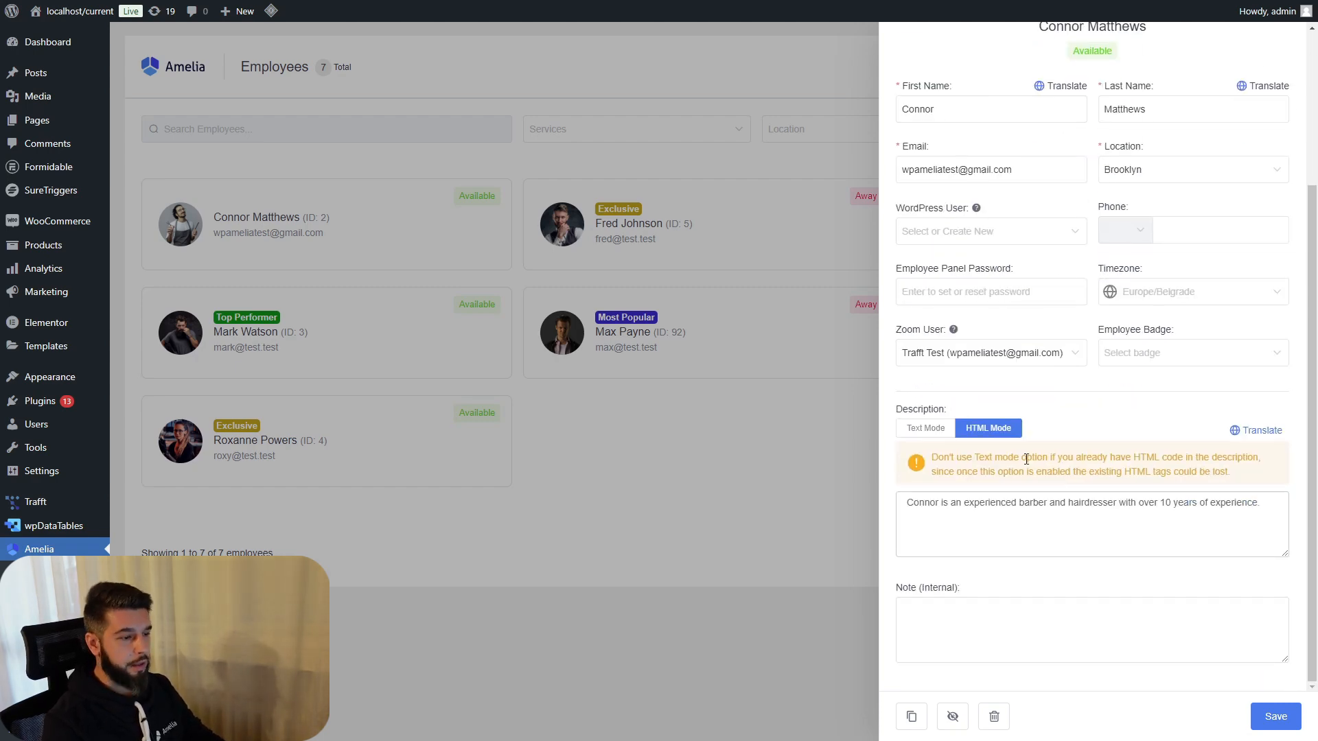
{"action": "scroll", "coordinate": [1013, 447], "scroll_direction": "up", "scroll_amount": 3}
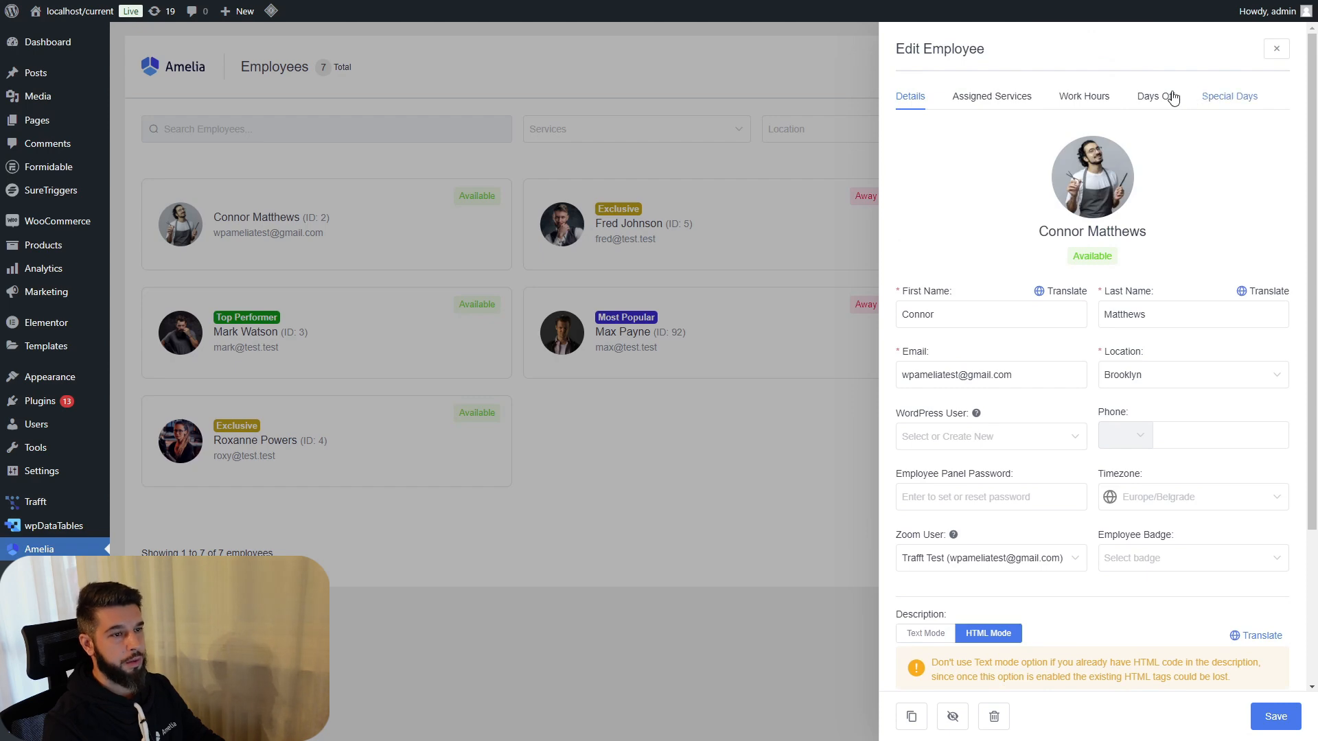
{"action": "left_click", "coordinate": [998, 98]}
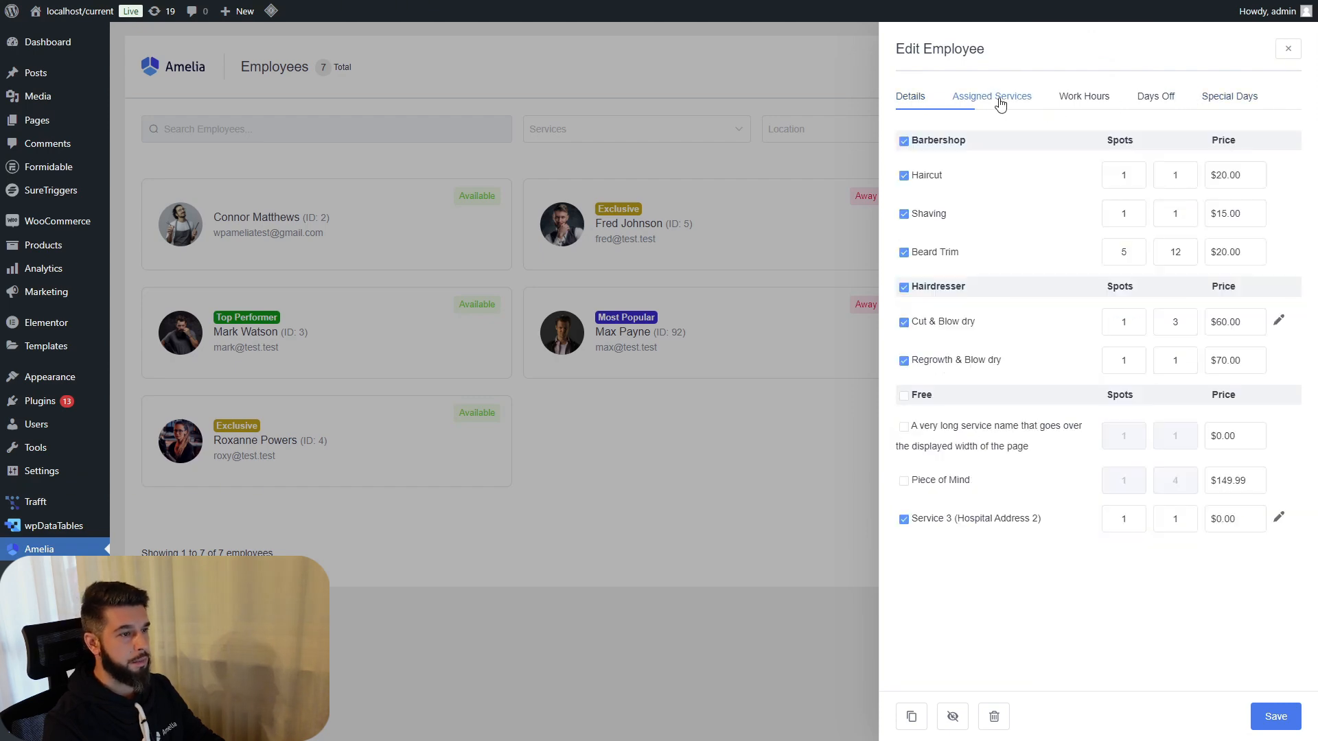
{"action": "left_click", "coordinate": [1288, 48]}
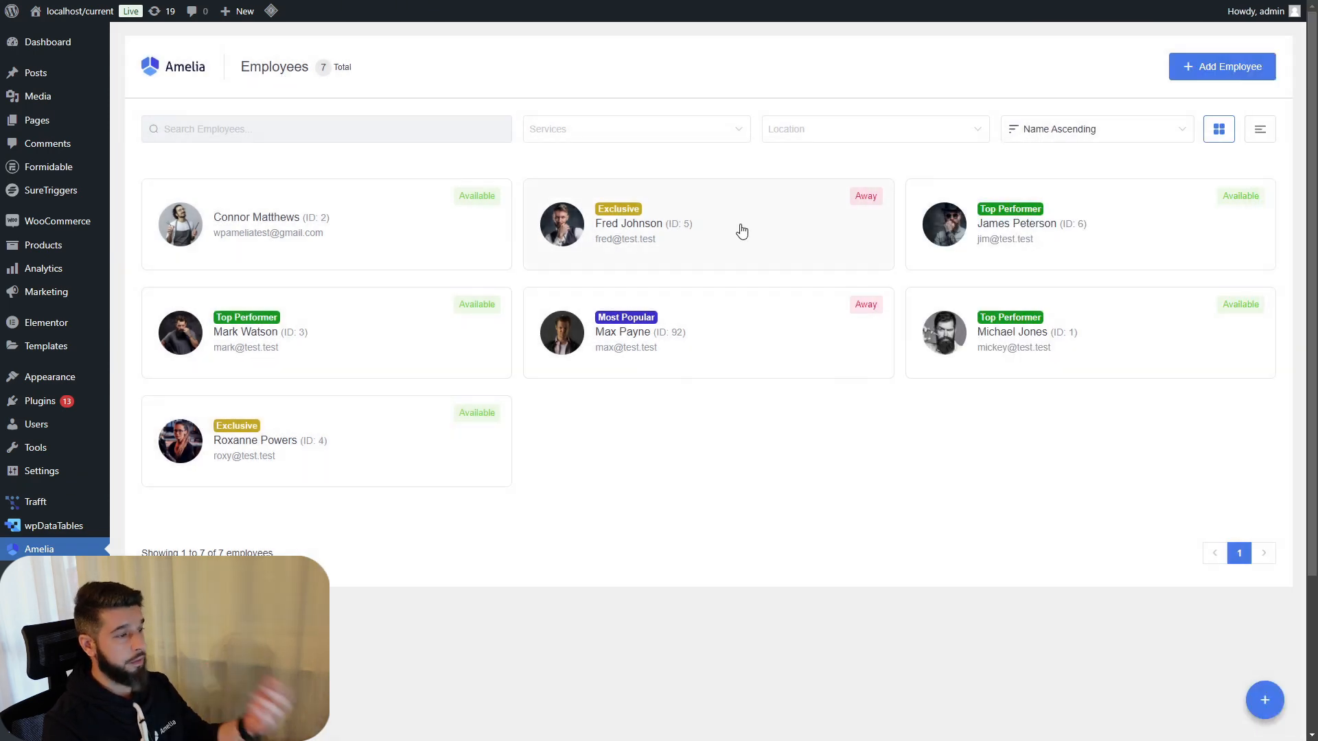
{"action": "left_click", "coordinate": [743, 310]}
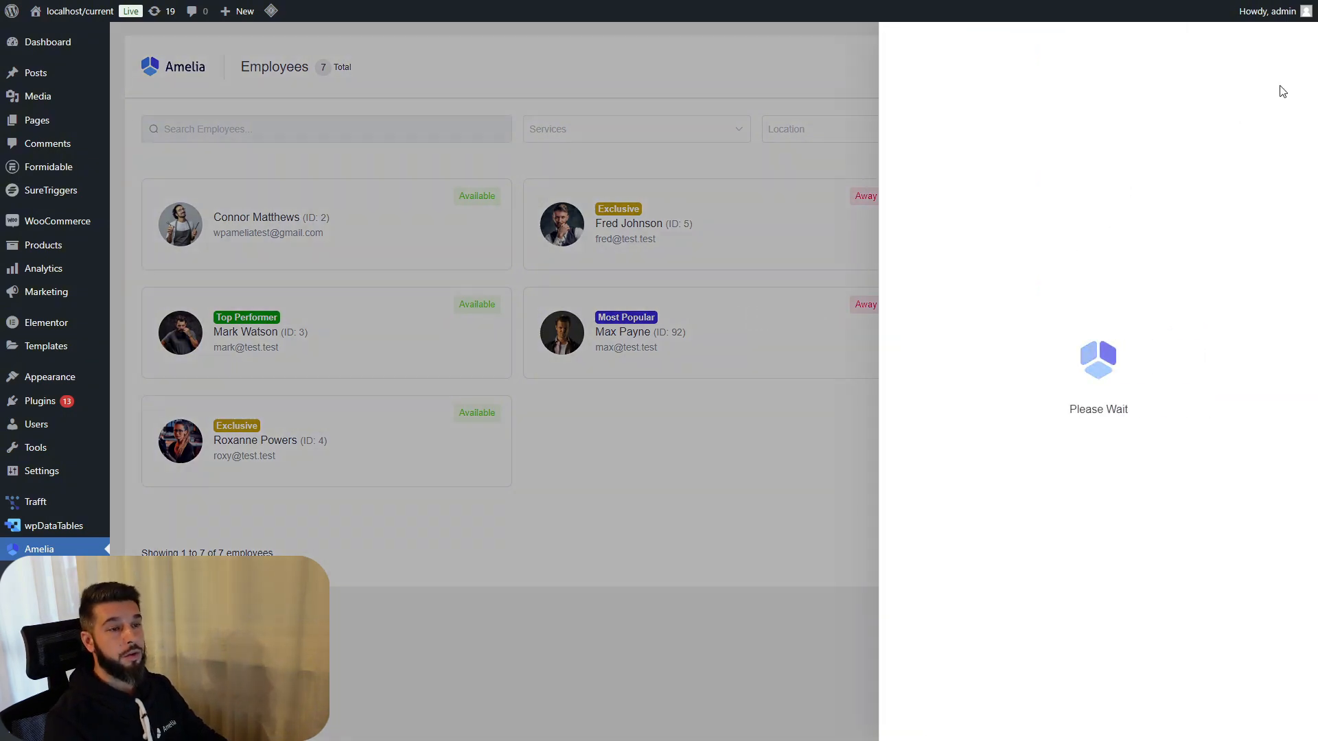
{"action": "left_click", "coordinate": [1277, 50]}
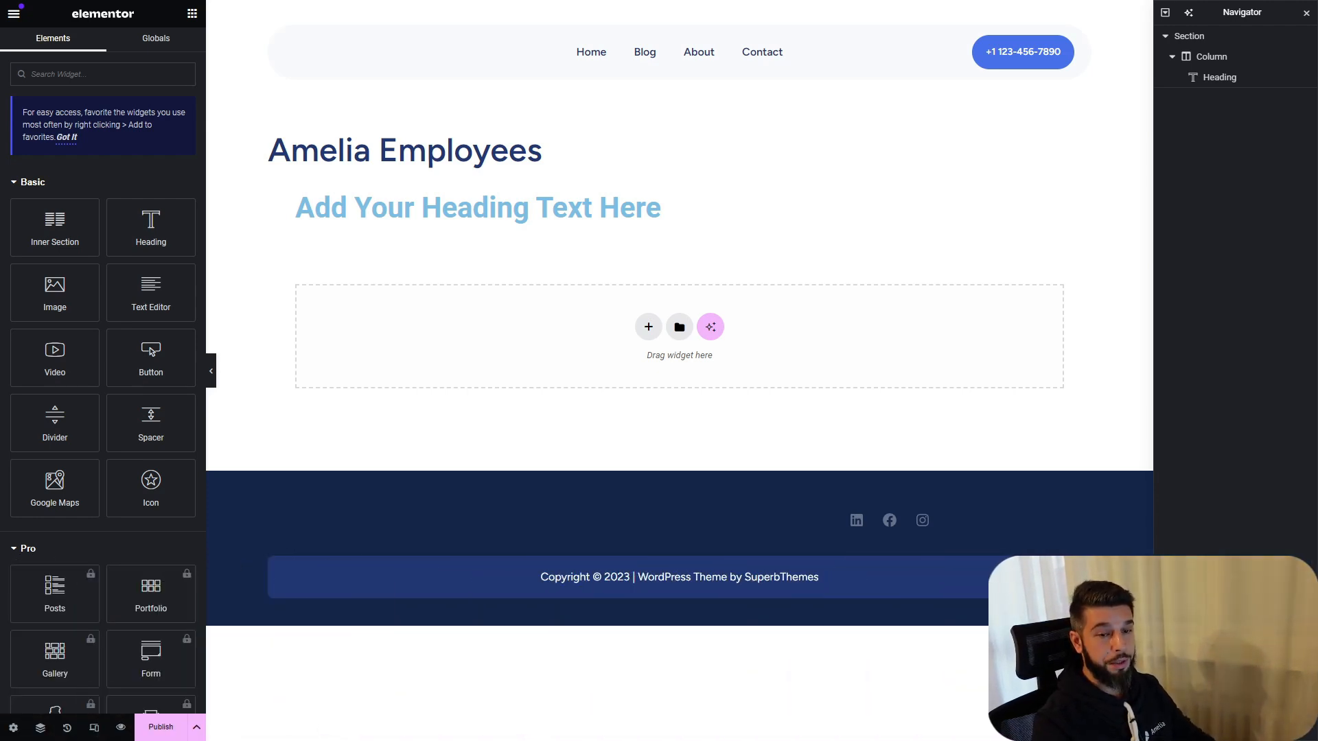
Change the placeholder heading's title to "Welcome to Our Team of Expert Barbers and Hair Stylists".
{"action": "left_click", "coordinate": [634, 225]}
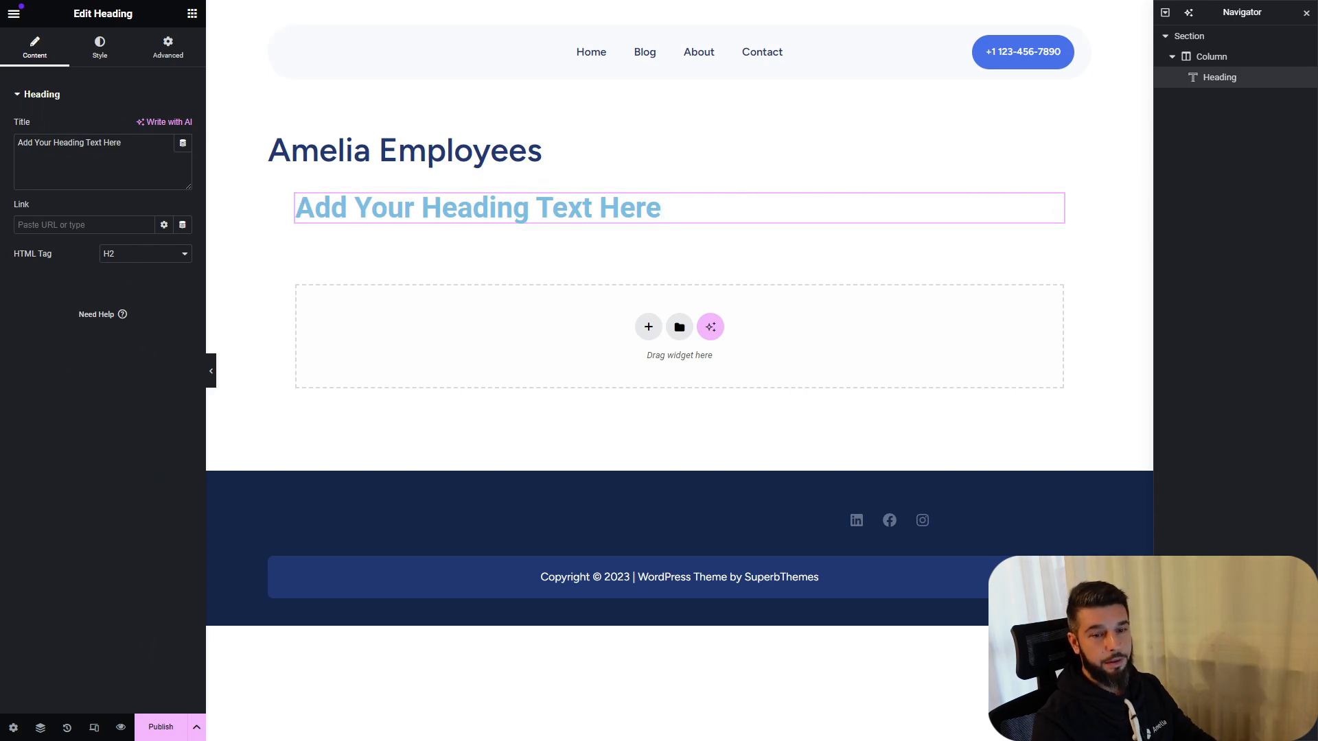
{"action": "left_click", "coordinate": [109, 142]}
{"action": "key", "text": "ctrl+a"}
{"action": "type", "text": "Welcome to Our Team of Expert Barbers and Hair Stylists"}
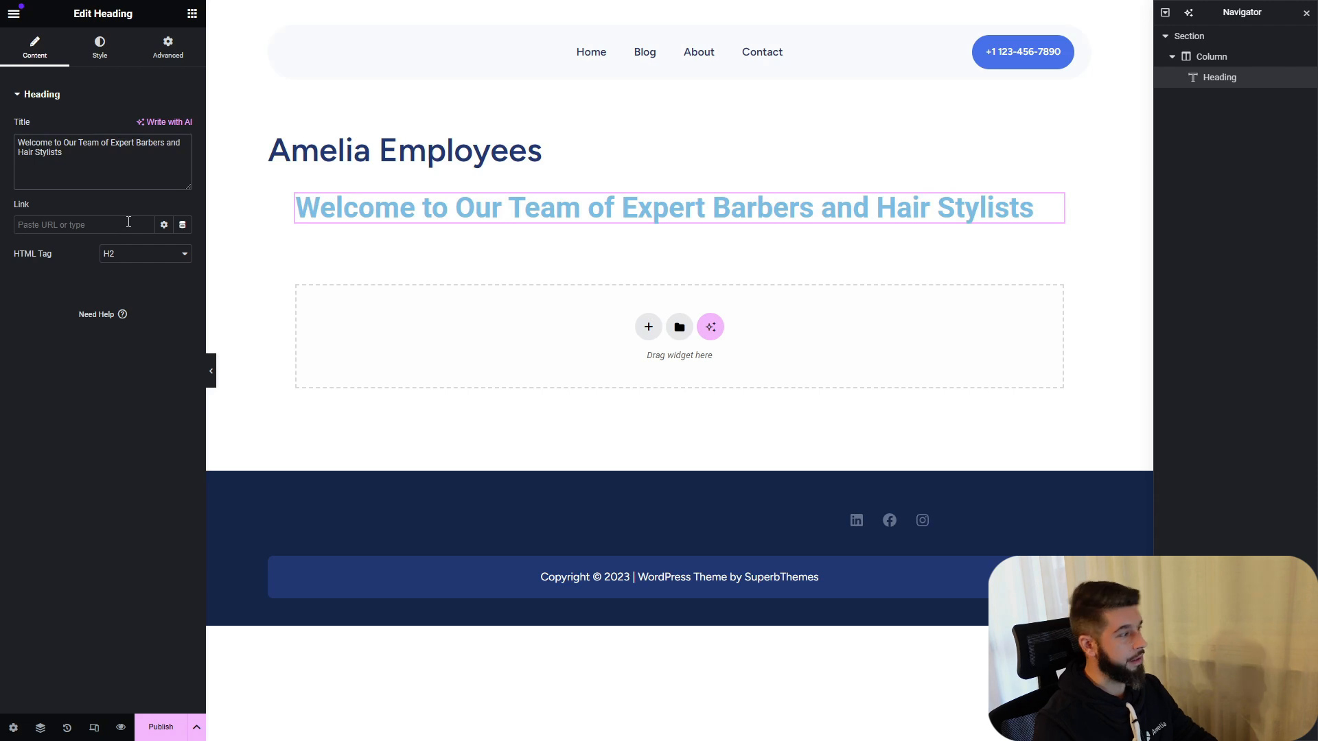
Set the heading's text color to dark blue #113442.
{"action": "left_click", "coordinate": [101, 49]}
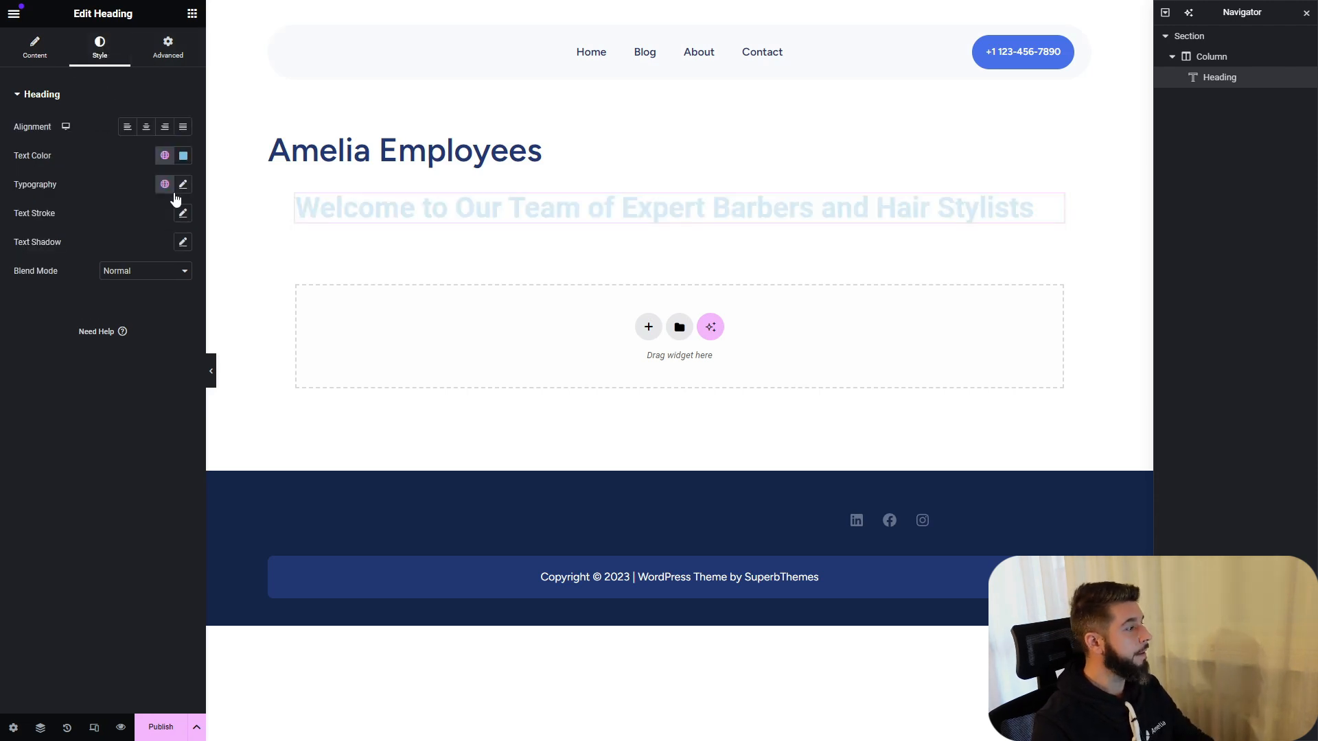
{"action": "left_click", "coordinate": [183, 156]}
{"action": "mouse_move", "coordinate": [212, 270]}
{"action": "left_mouse_down"}
{"action": "mouse_move", "coordinate": [234, 286]}
{"action": "mouse_move", "coordinate": [212, 276]}
{"action": "mouse_move", "coordinate": [220, 287]}
{"action": "left_mouse_up"}
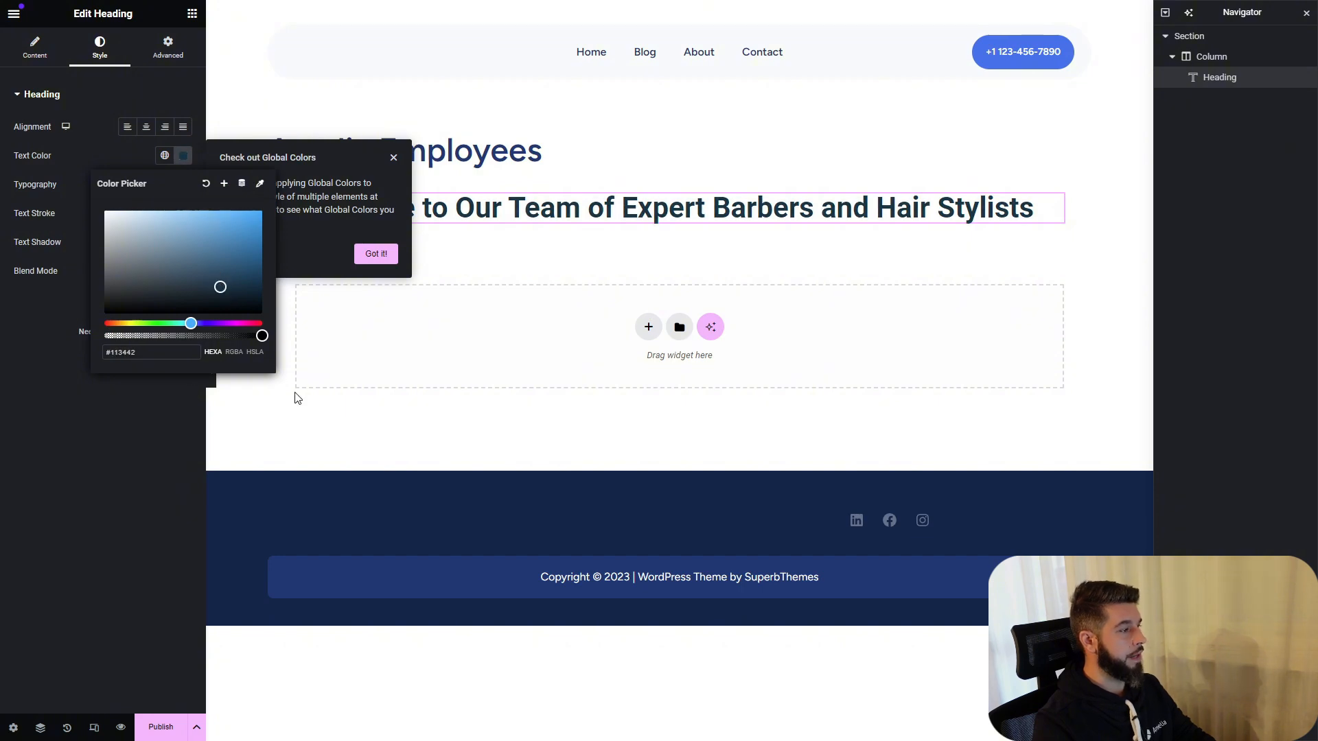
{"action": "left_click", "coordinate": [134, 407]}
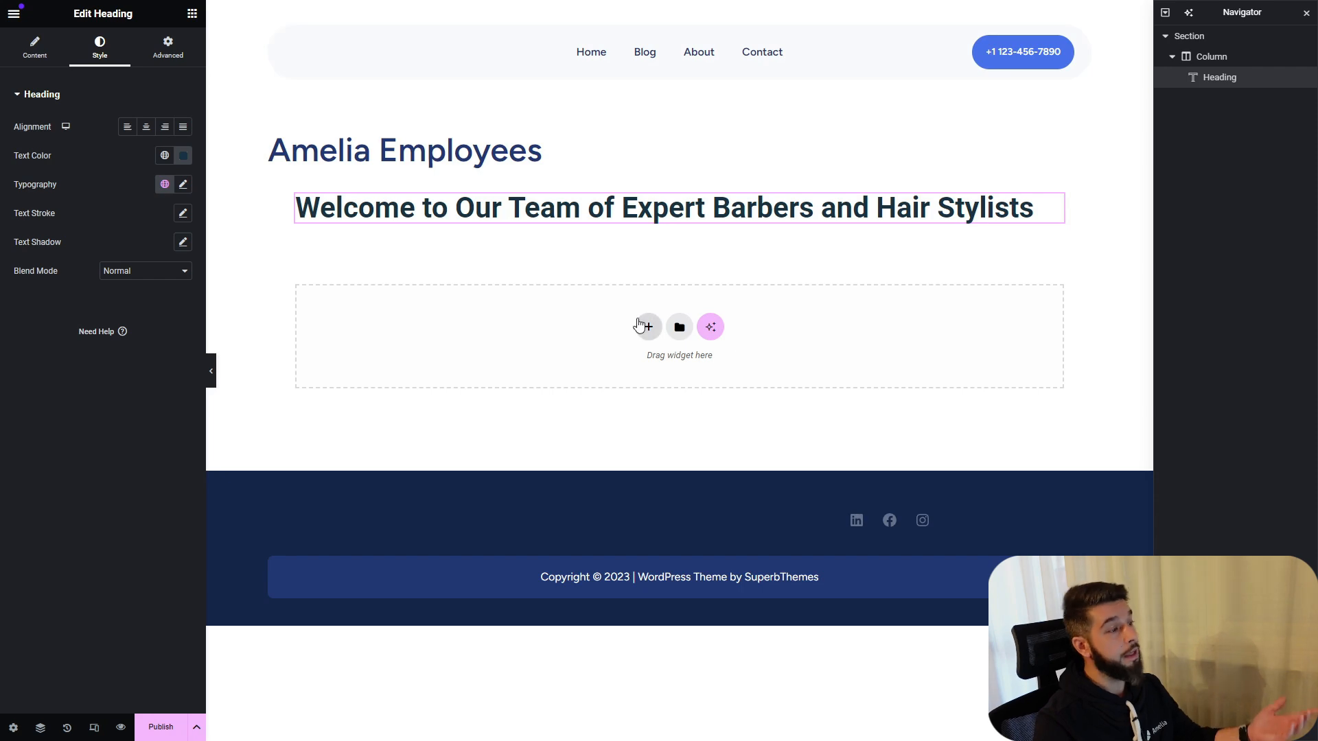
Add a single-column section below the heading and place a Text Editor widget in it.
{"action": "left_click", "coordinate": [35, 47]}
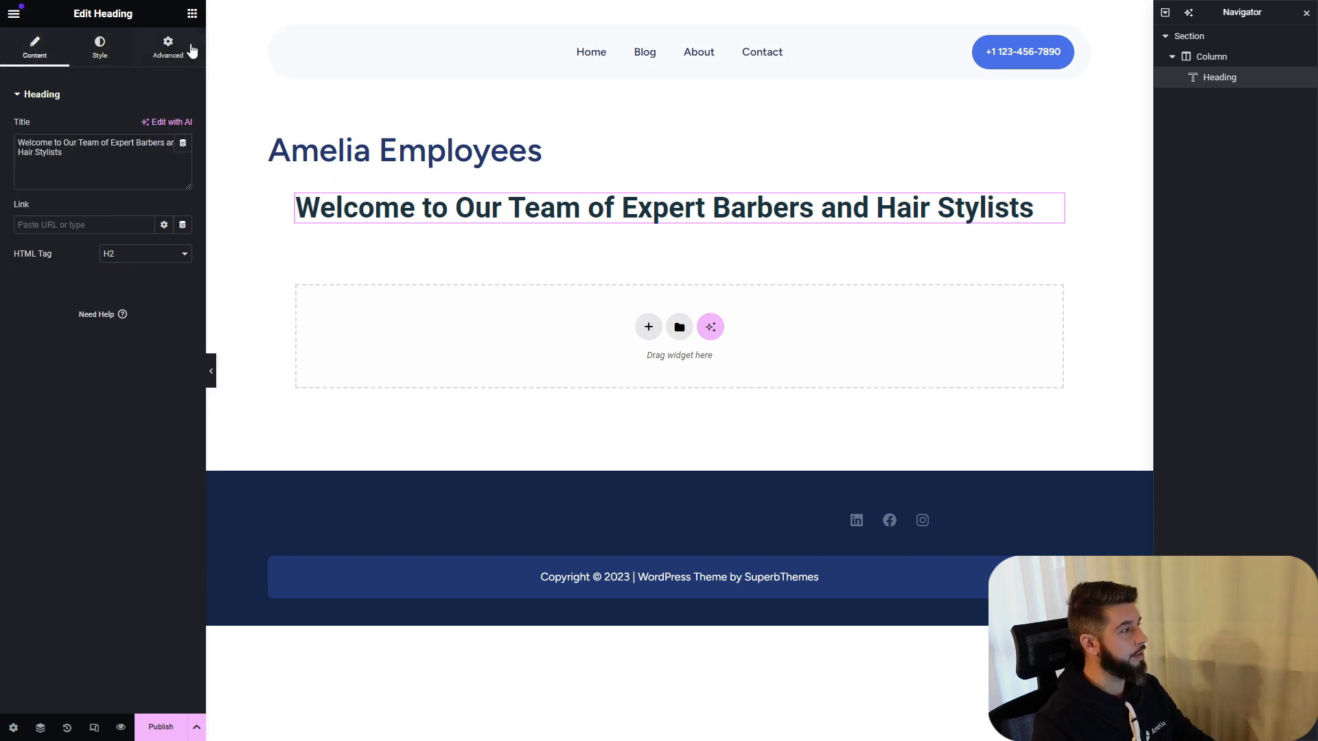
{"action": "left_click", "coordinate": [184, 14]}
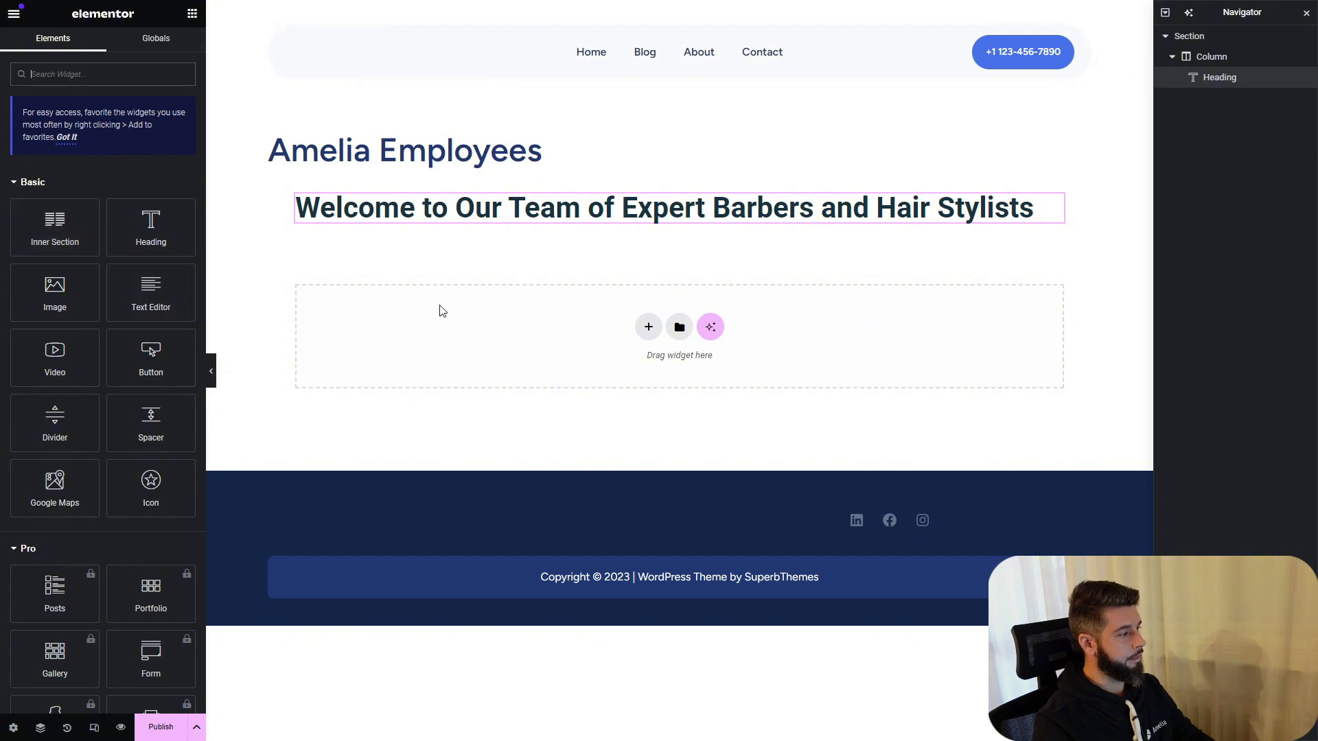
{"action": "left_click", "coordinate": [648, 326]}
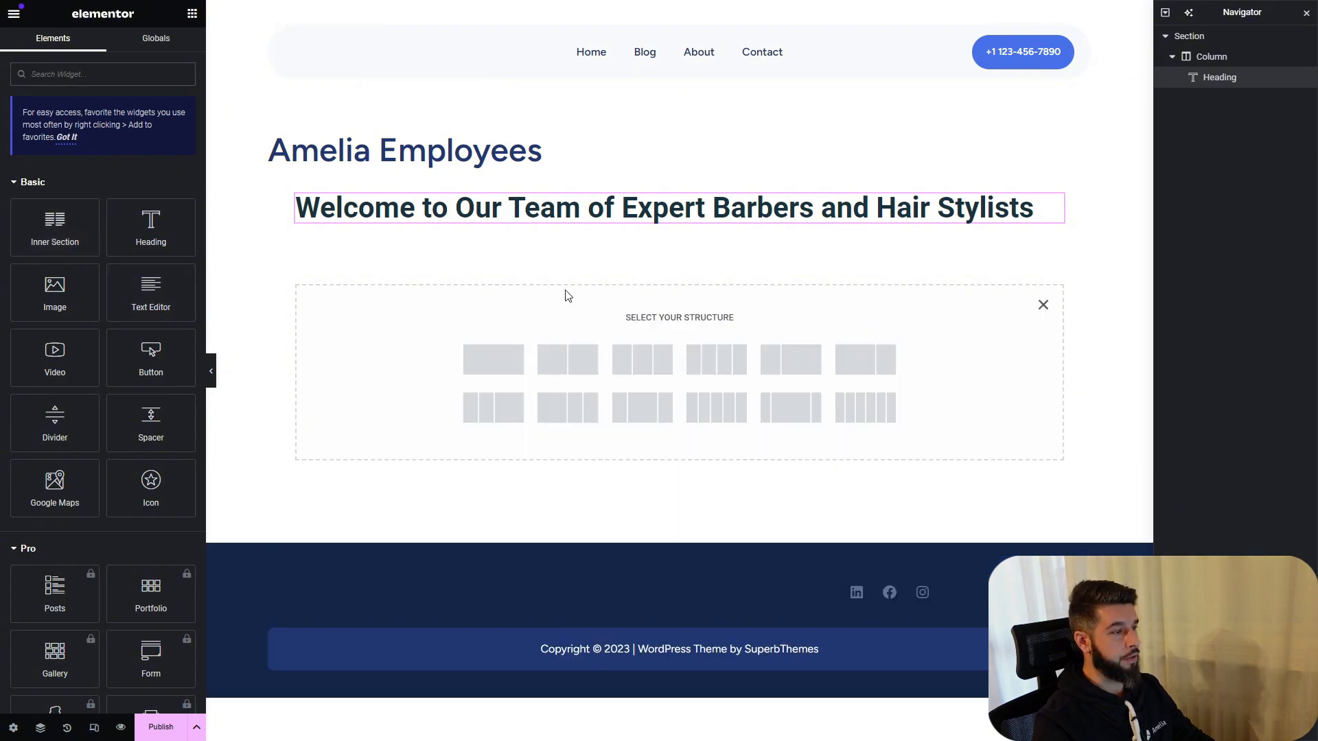
{"action": "left_click", "coordinate": [496, 360]}
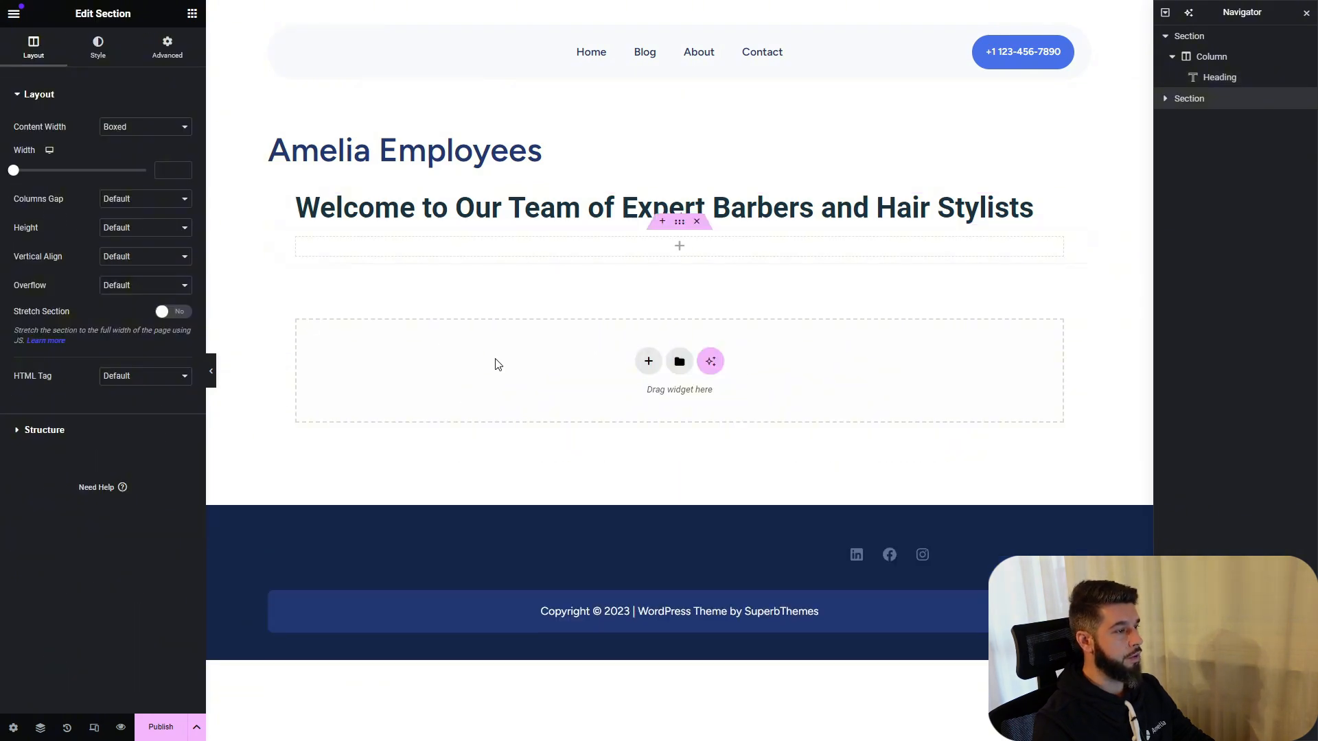
{"action": "left_click", "coordinate": [192, 14]}
{"action": "left_click_drag", "start_coordinate": [146, 282], "coordinate": [638, 247]}
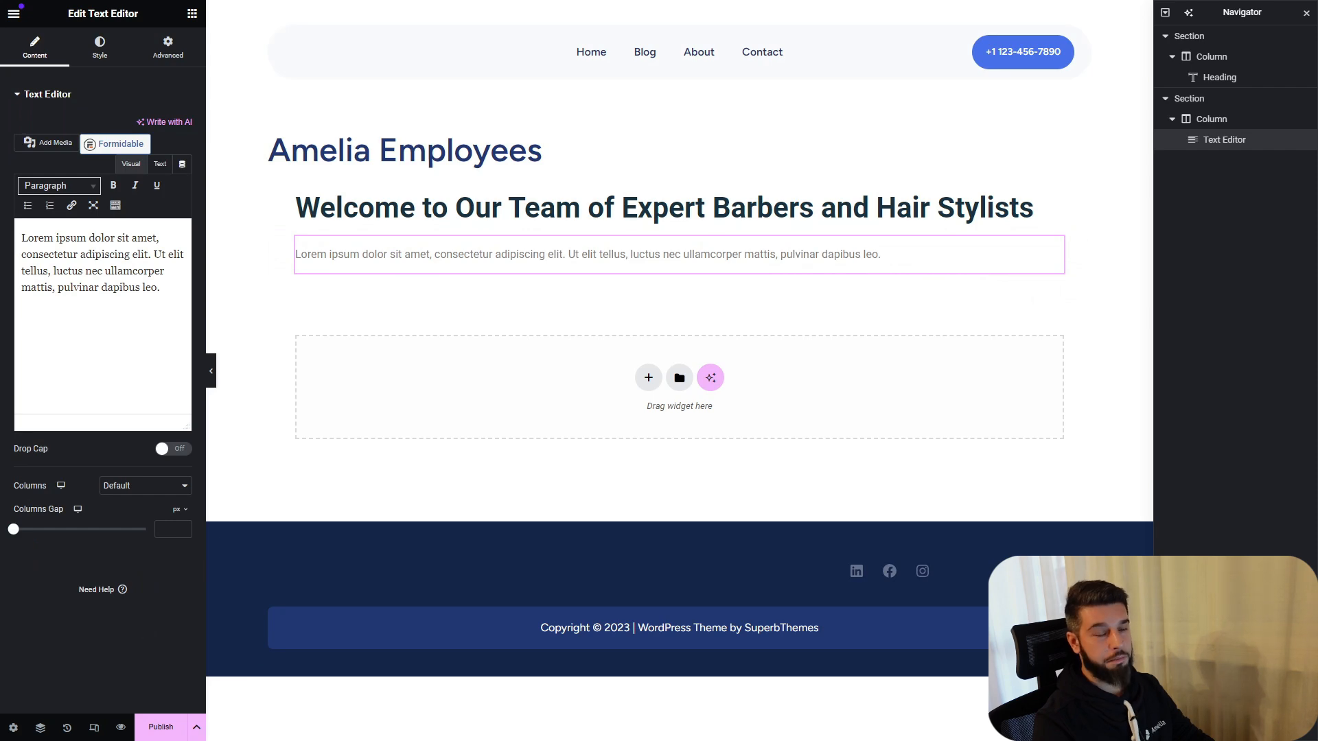
Replace the placeholder text with the salon introduction starting "At our salon, we take pride in delivering top-quality grooming", without a trailing blank line.
{"action": "key", "text": "ctrl+a"}
{"action": "type", "text": "At our salon, we take pride in delivering top-quality grooming and styling services tailored to your unique preferences. Our team of skilled barbers and hair stylists is dedicated to making sure you leave looking and feeling your best. Browse through our talented professionals below, and when you’re ready, hit the \"Book\" button to schedule your appointment with the barber or stylist that best suits your style."}
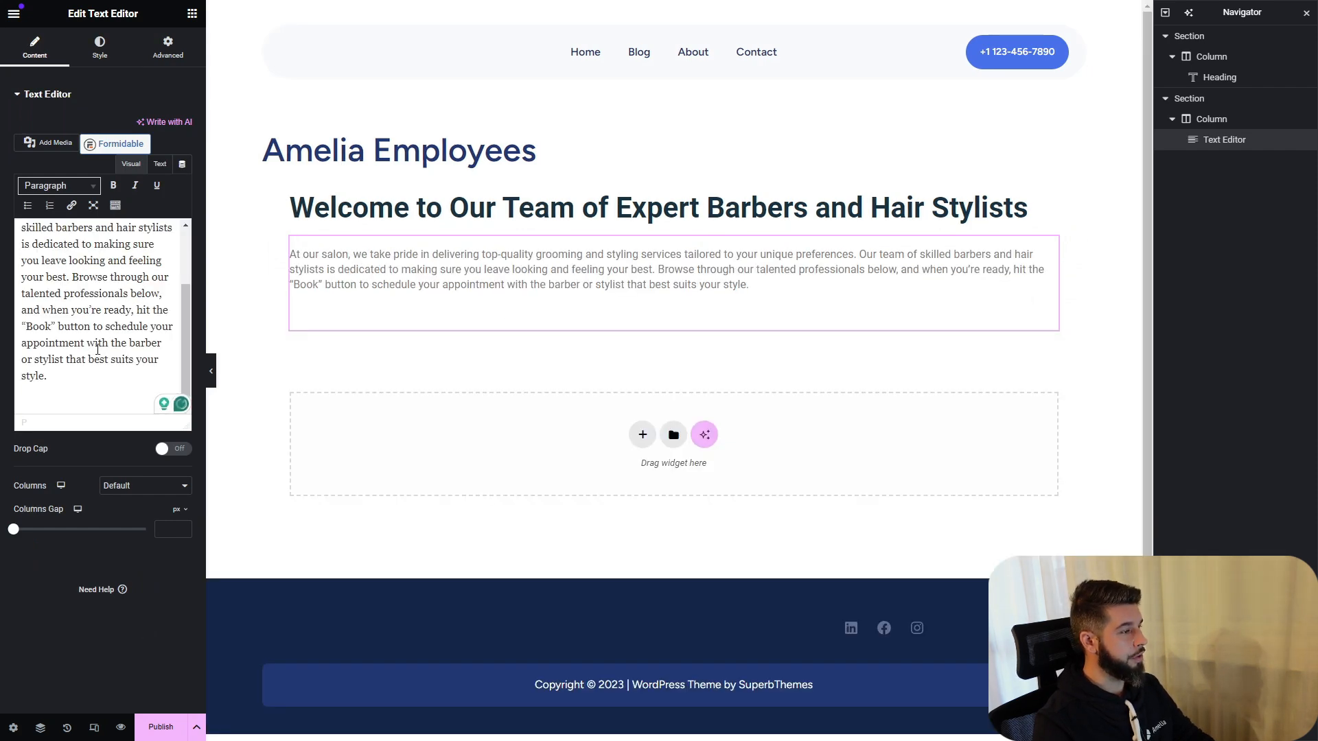
{"action": "key", "text": "BackSpace"}
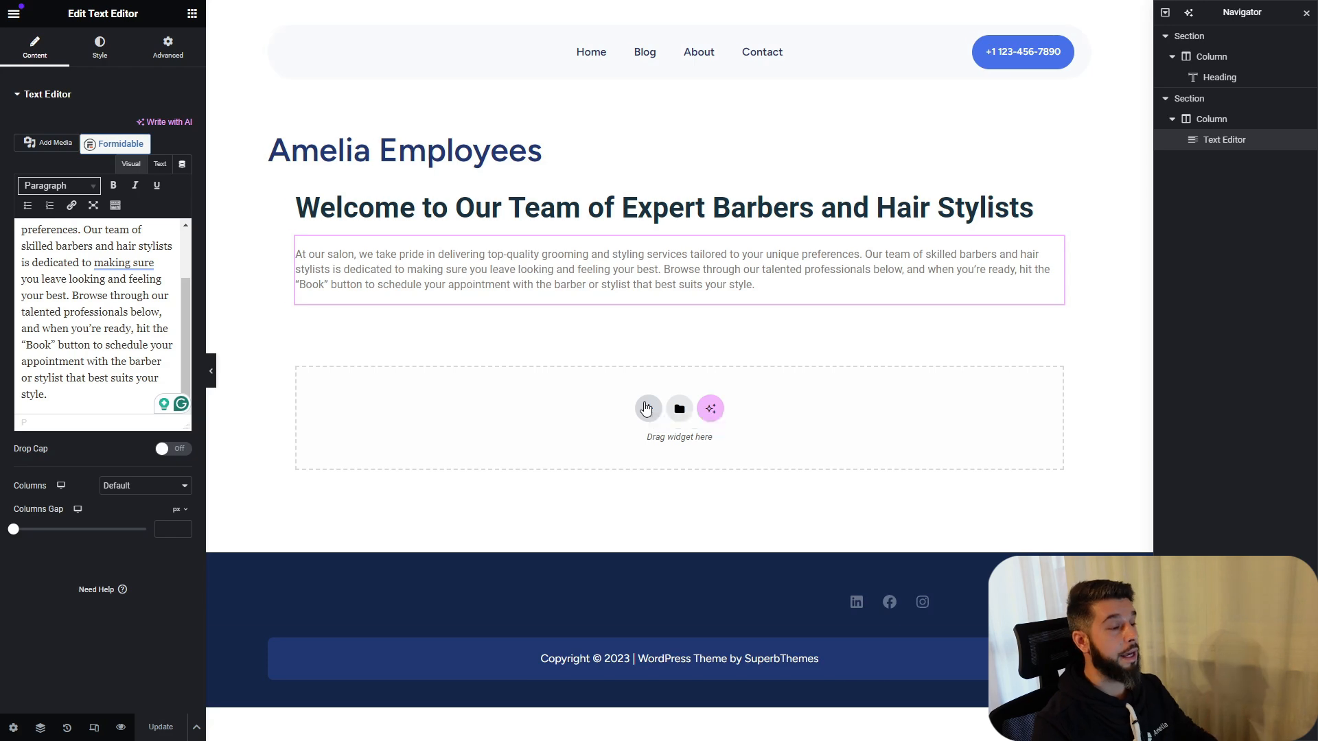
Add three sections of three equal columns each below the introduction paragraph.
{"action": "left_click", "coordinate": [646, 408]}
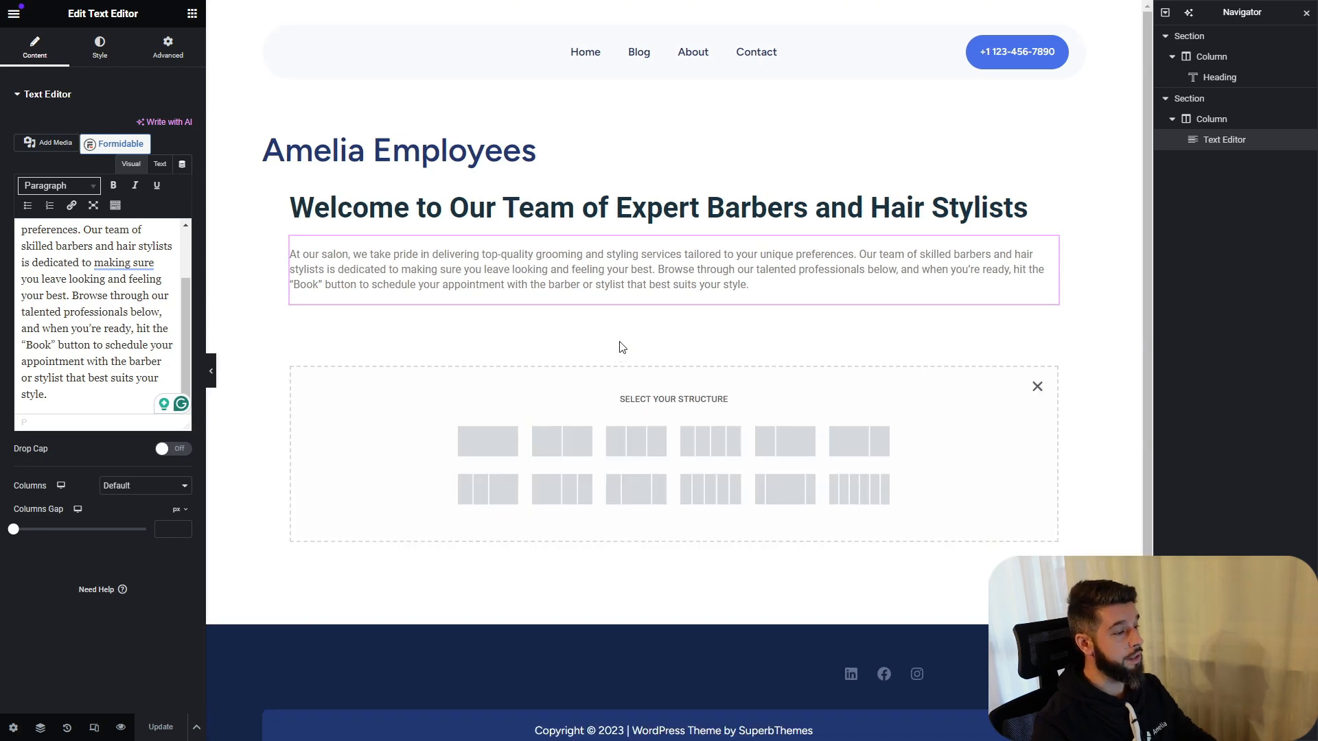
{"action": "left_click", "coordinate": [636, 449]}
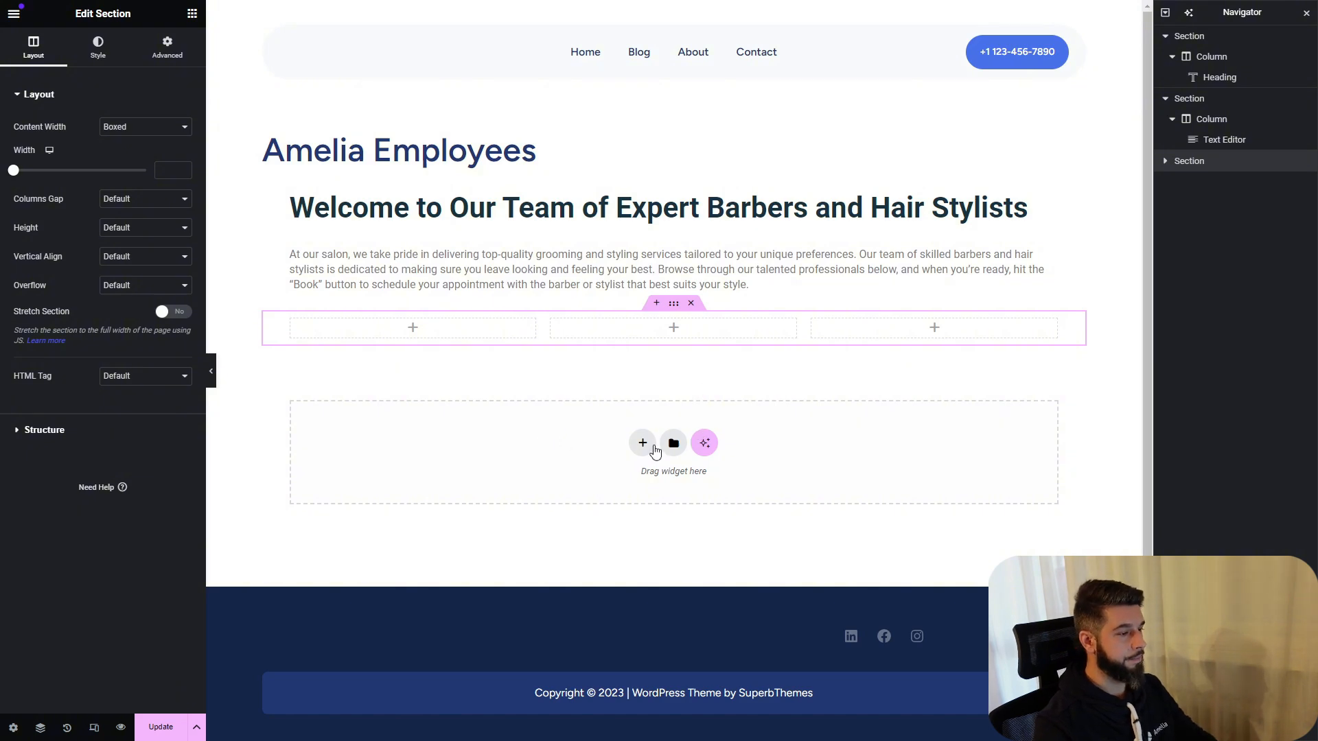
{"action": "left_click", "coordinate": [648, 446]}
{"action": "left_click", "coordinate": [637, 477]}
{"action": "left_click", "coordinate": [641, 482]}
{"action": "left_click", "coordinate": [636, 509]}
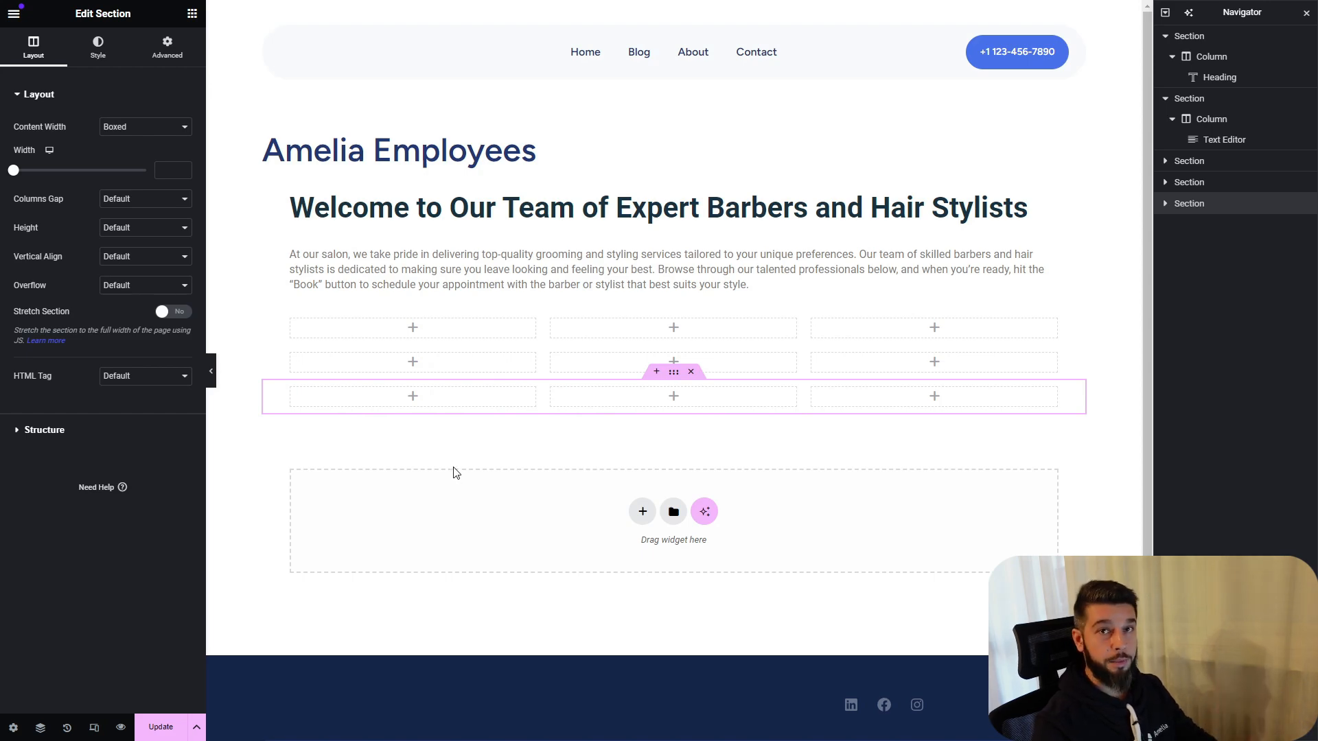
Place Image widgets in all columns of the first two three-column sections and in the middle column of the third.
{"action": "left_click", "coordinate": [192, 13]}
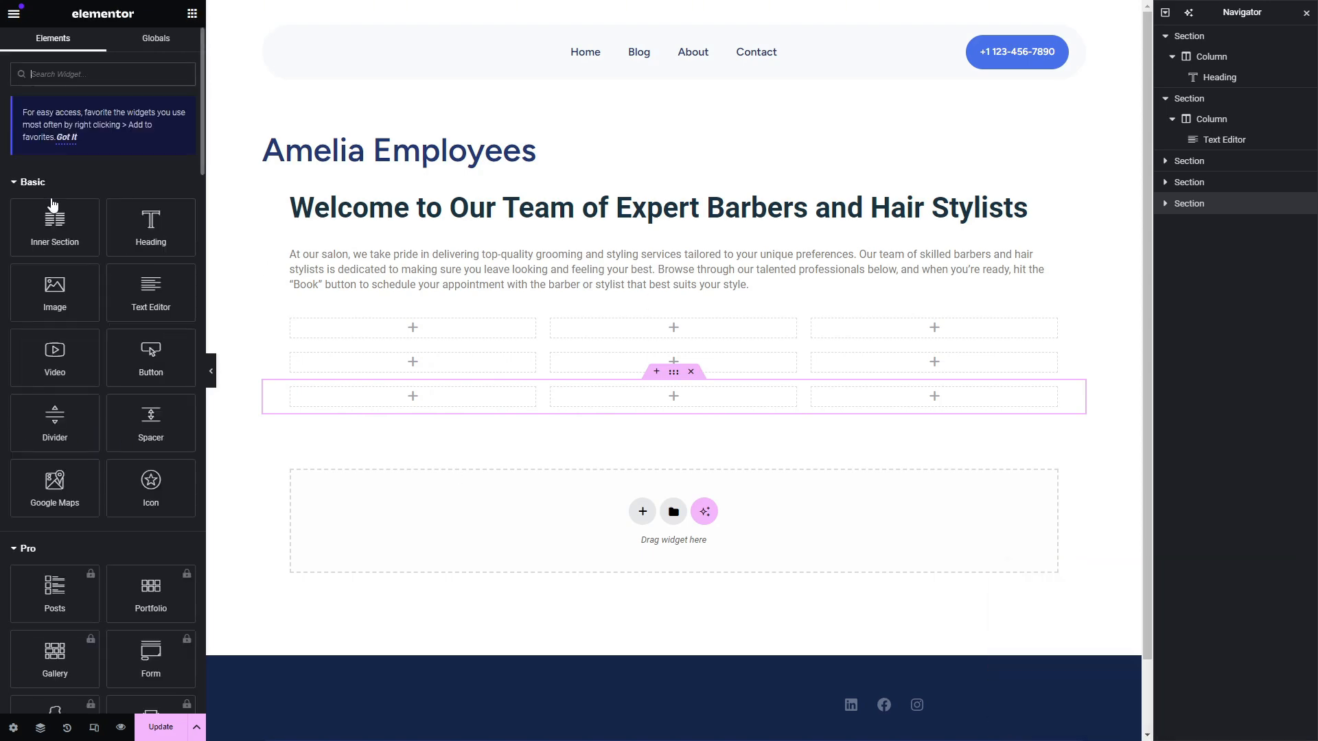
{"action": "left_click_drag", "start_coordinate": [55, 292], "coordinate": [413, 328]}
{"action": "left_click_drag", "start_coordinate": [55, 291], "coordinate": [621, 381]}
{"action": "left_click", "coordinate": [193, 13]}
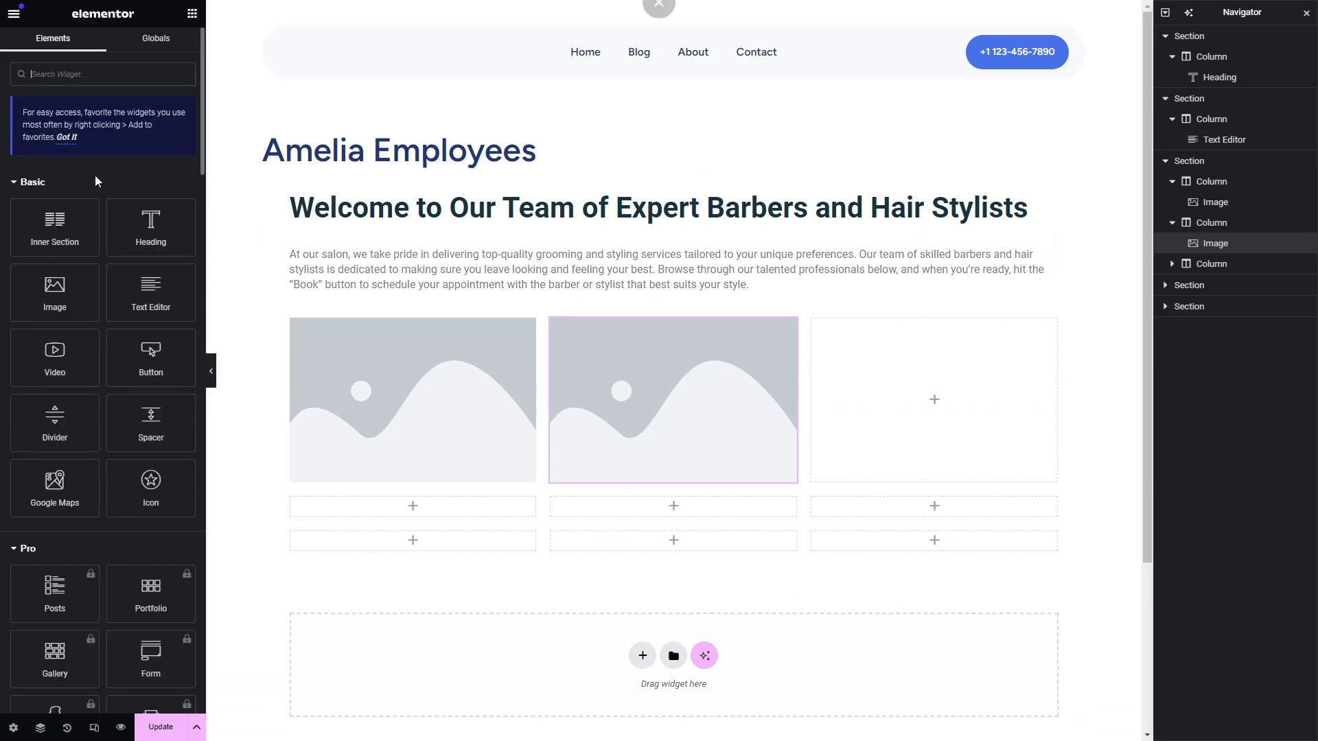
{"action": "left_click_drag", "start_coordinate": [55, 291], "coordinate": [689, 481]}
{"action": "left_click", "coordinate": [193, 13]}
{"action": "left_click", "coordinate": [192, 13]}
{"action": "left_click", "coordinate": [192, 13]}
{"action": "scroll", "coordinate": [905, 571], "scroll_direction": "down", "scroll_amount": 3}
{"action": "left_click", "coordinate": [192, 13]}
{"action": "scroll", "coordinate": [515, 220], "scroll_direction": "down", "scroll_amount": 2}
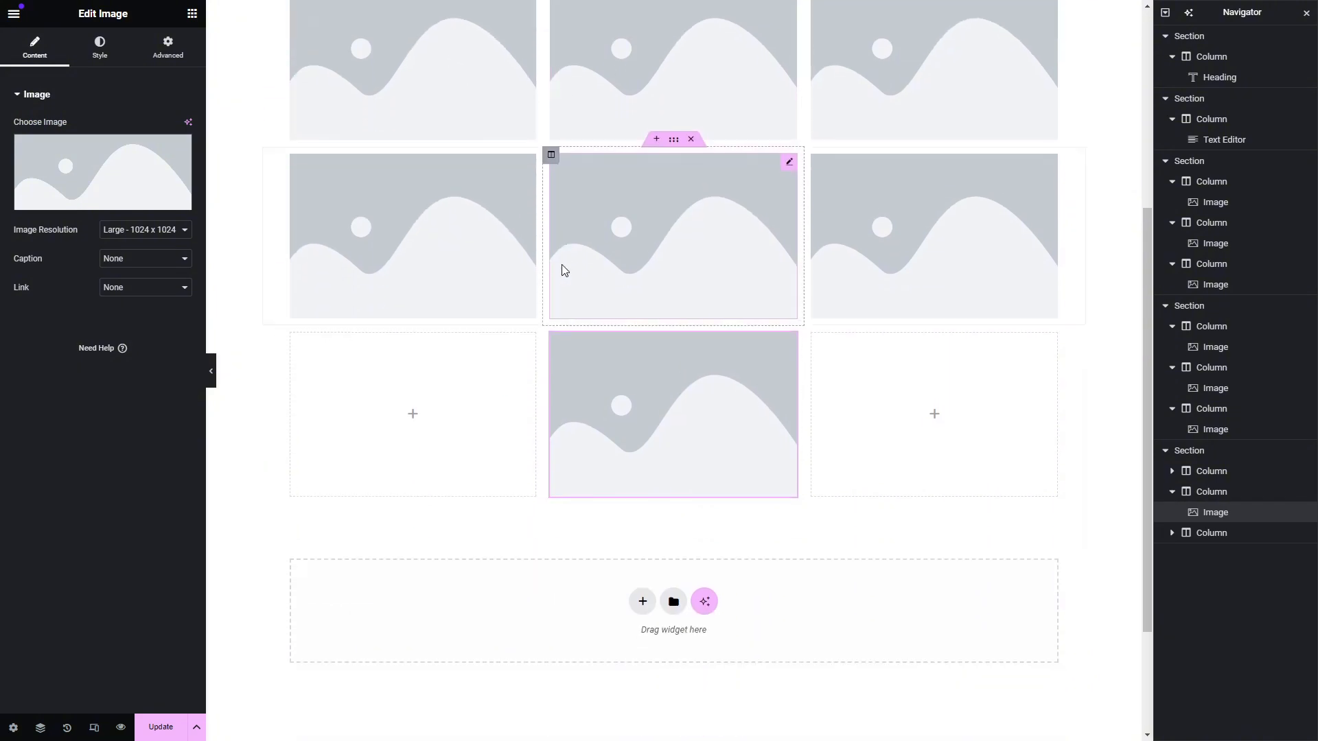
Place a Text Editor widget below the first image and copy it below the other two images in the first row.
{"action": "scroll", "coordinate": [549, 257], "scroll_direction": "up", "scroll_amount": 4}
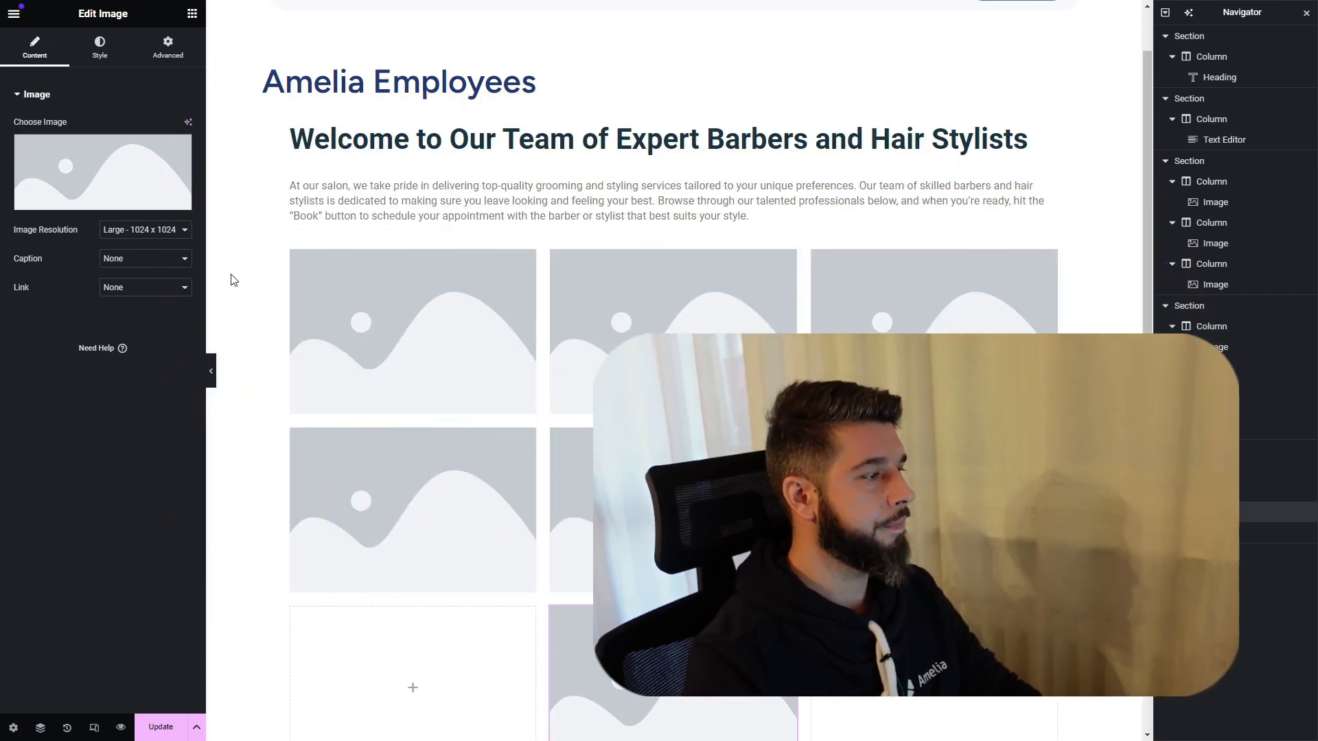
{"action": "scroll", "coordinate": [353, 302], "scroll_direction": "down", "scroll_amount": 1}
{"action": "left_click", "coordinate": [235, 209]}
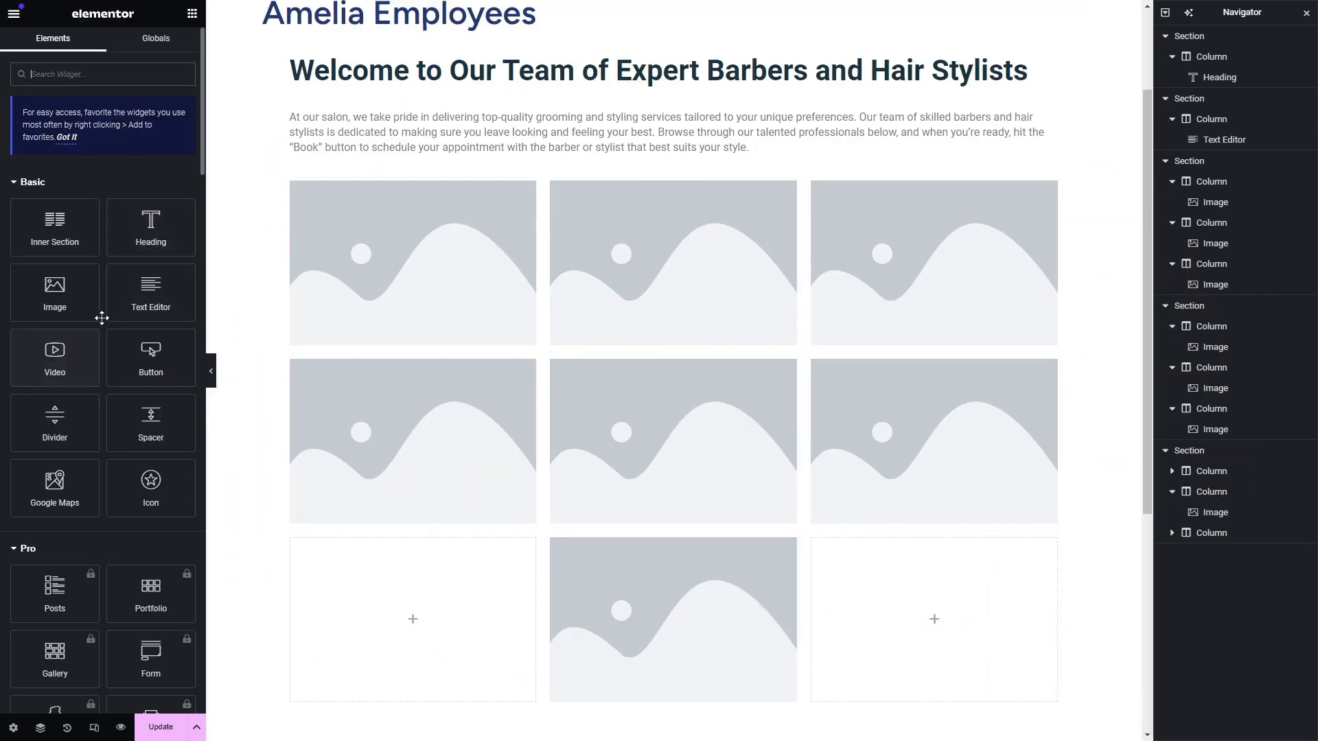
{"action": "left_click_drag", "start_coordinate": [151, 292], "coordinate": [411, 344]}
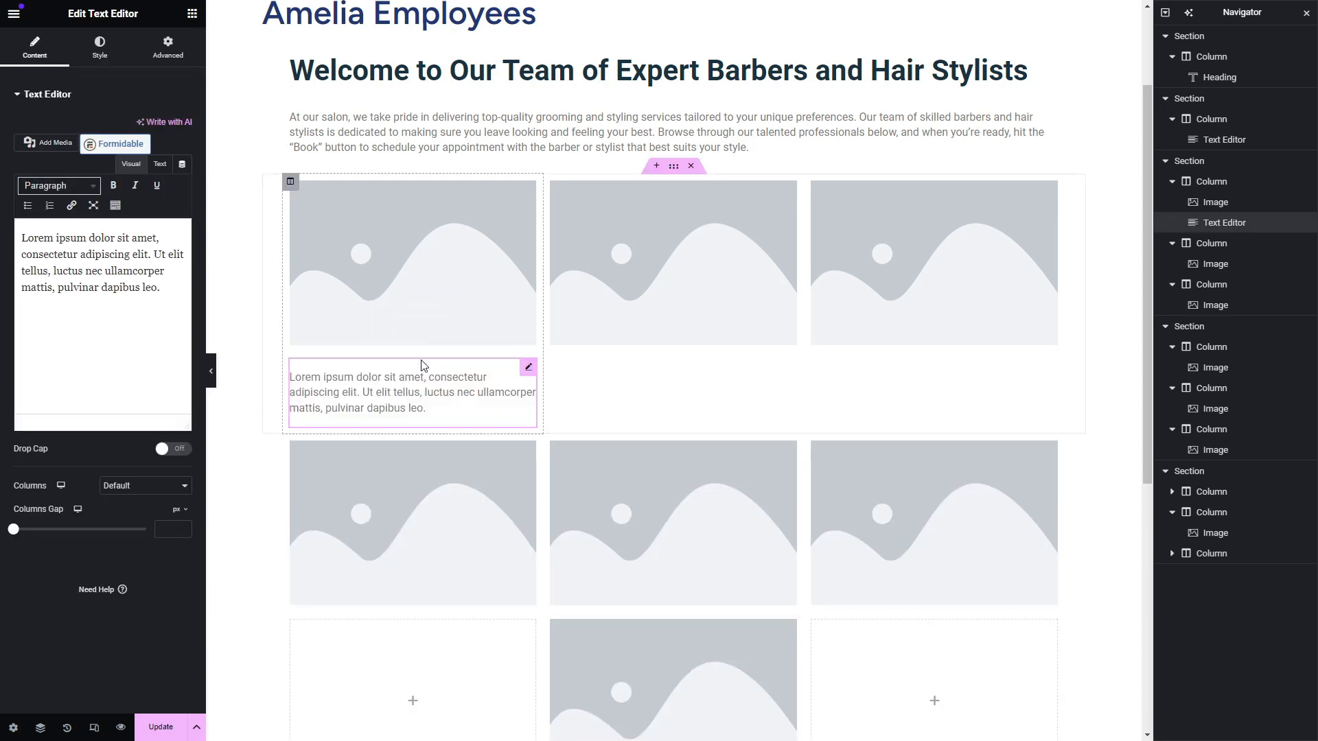
{"action": "right_click", "coordinate": [495, 393]}
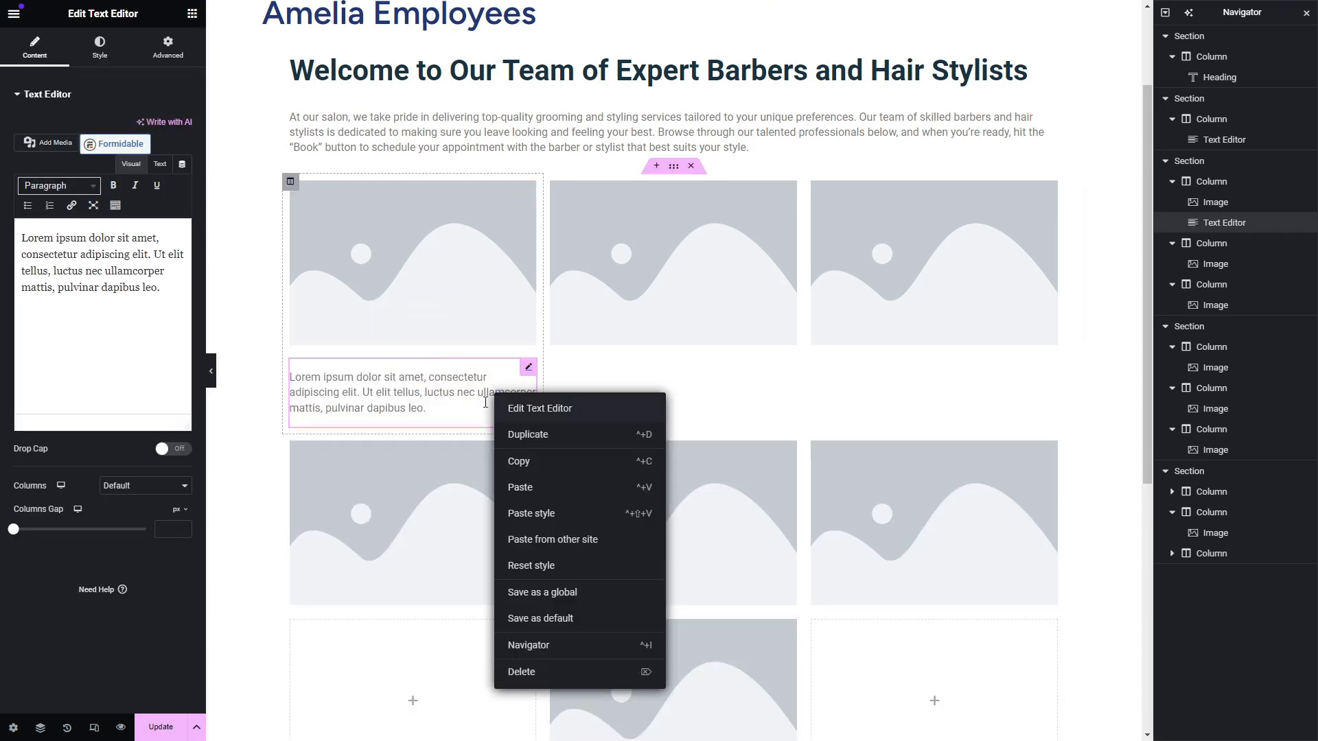
{"action": "left_click", "coordinate": [519, 461]}
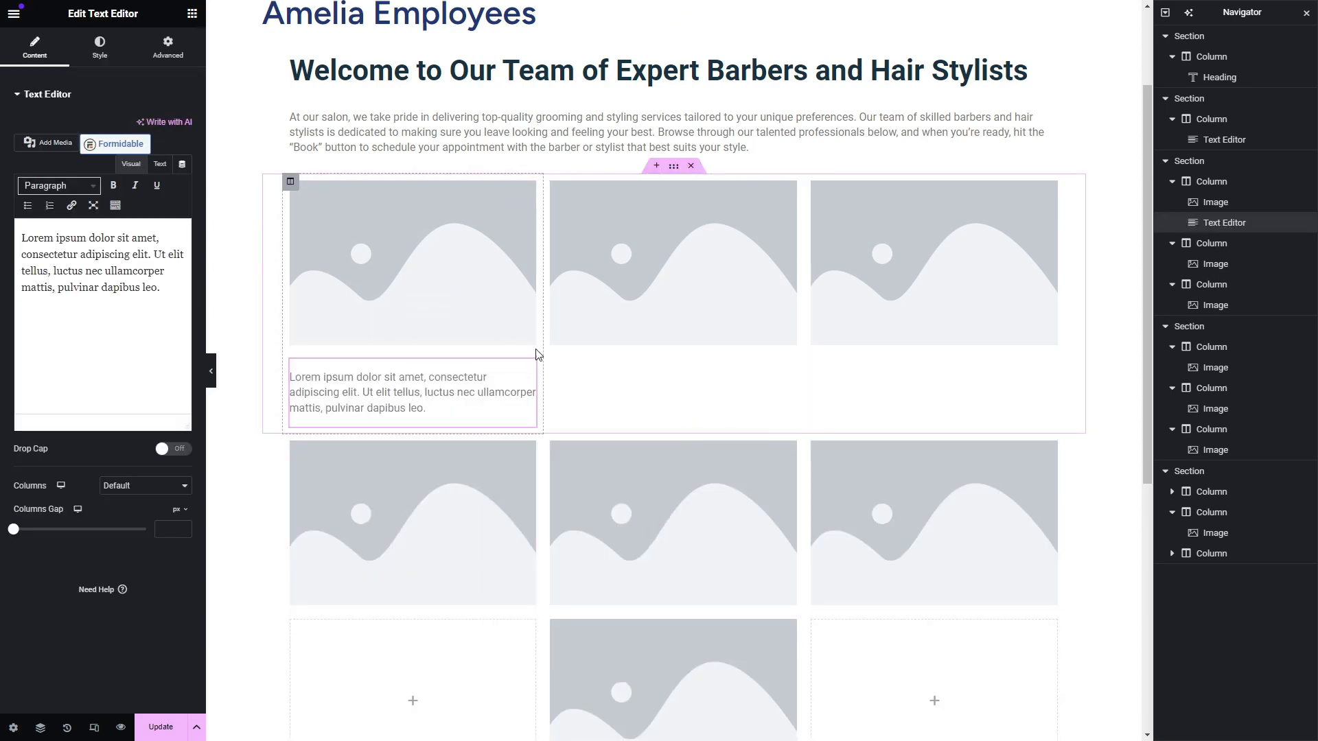
{"action": "key", "text": "ctrl+v"}
{"action": "left_click_drag", "start_coordinate": [528, 454], "coordinate": [762, 388]}
{"action": "key", "text": "ctrl+v"}
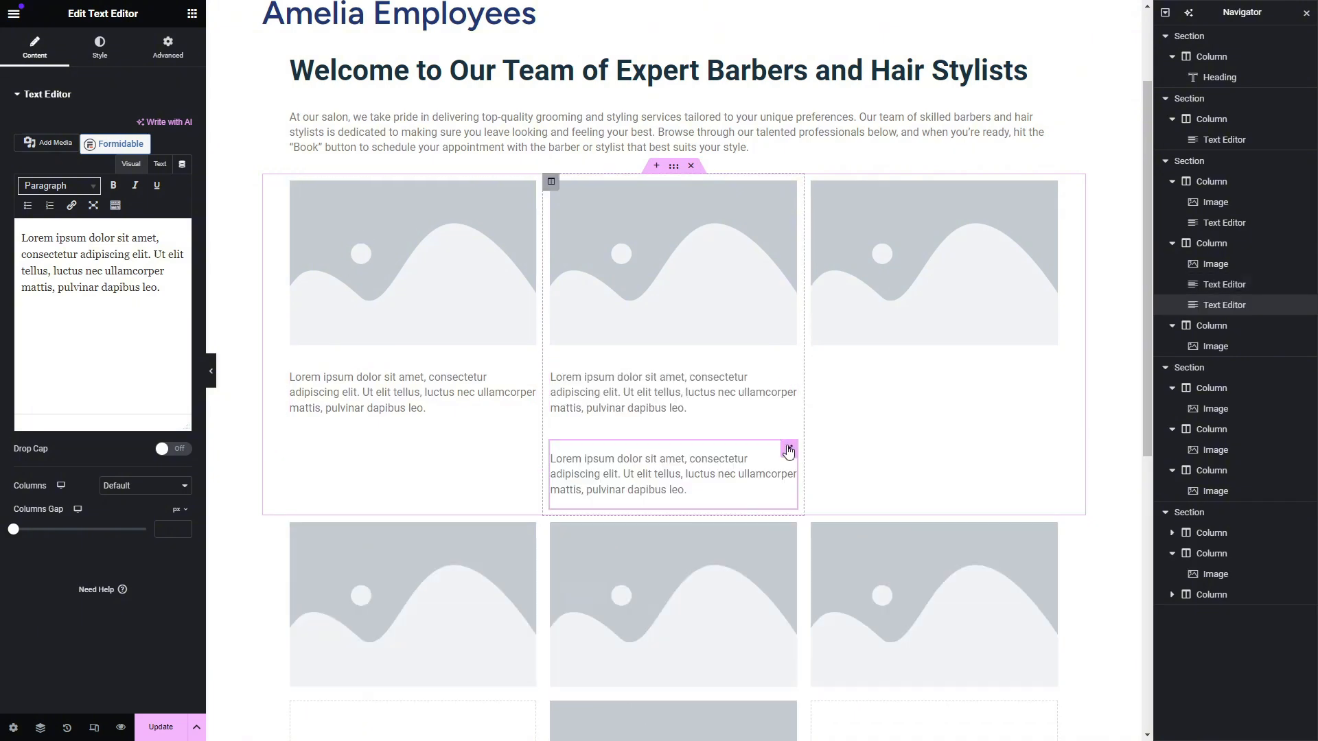
{"action": "left_click_drag", "start_coordinate": [789, 451], "coordinate": [947, 402]}
Paste copies of the placeholder text block below each of the three images in the second row.
{"action": "scroll", "coordinate": [849, 405], "scroll_direction": "down", "scroll_amount": 2}
{"action": "left_click", "coordinate": [440, 420]}
{"action": "key", "text": "ctrl+v"}
{"action": "key", "text": "ctrl+v"}
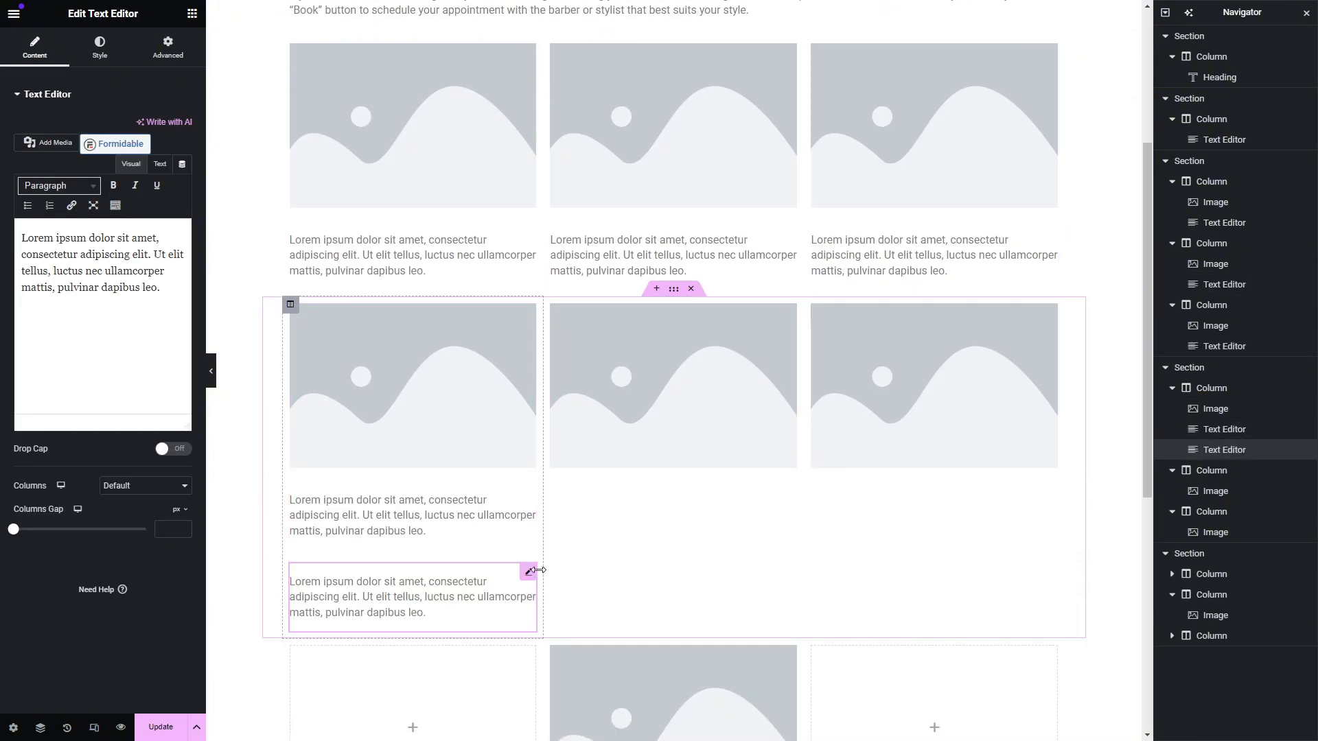
{"action": "left_click_drag", "start_coordinate": [532, 572], "coordinate": [707, 511]}
{"action": "key", "text": "ctrl+v"}
{"action": "left_click_drag", "start_coordinate": [794, 570], "coordinate": [887, 513]}
Paste another copy of the text block and place it below the single image in the third row.
{"action": "scroll", "coordinate": [883, 515], "scroll_direction": "down", "scroll_amount": 4}
{"action": "key", "text": "ctrl+v"}
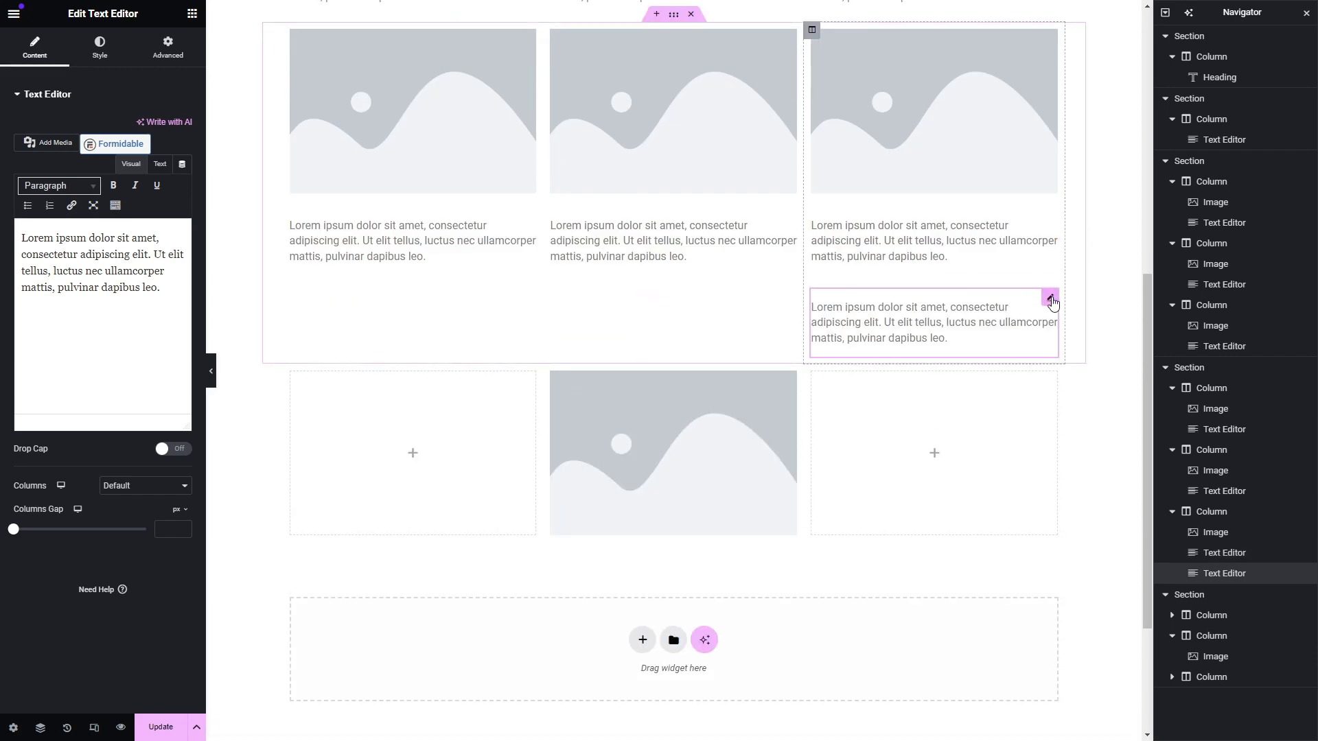
{"action": "left_click_drag", "start_coordinate": [1052, 301], "coordinate": [687, 450]}
{"action": "scroll", "coordinate": [748, 439], "scroll_direction": "up", "scroll_amount": 4}
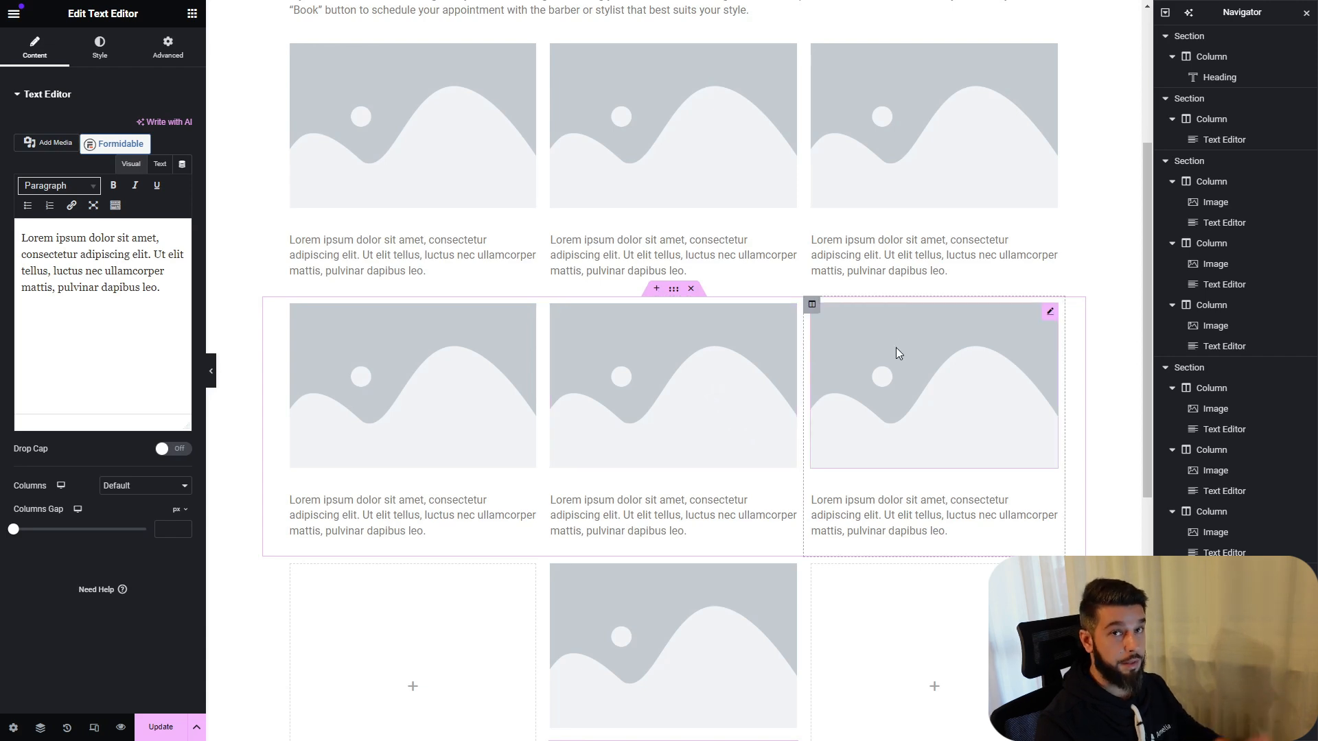
Duplicate the first row's text block and place a copy above each of the three images in that row.
{"action": "left_click", "coordinate": [489, 254]}
{"action": "scroll", "coordinate": [552, 247], "scroll_direction": "up", "scroll_amount": 2}
{"action": "scroll", "coordinate": [488, 347], "scroll_direction": "down", "scroll_amount": 8}
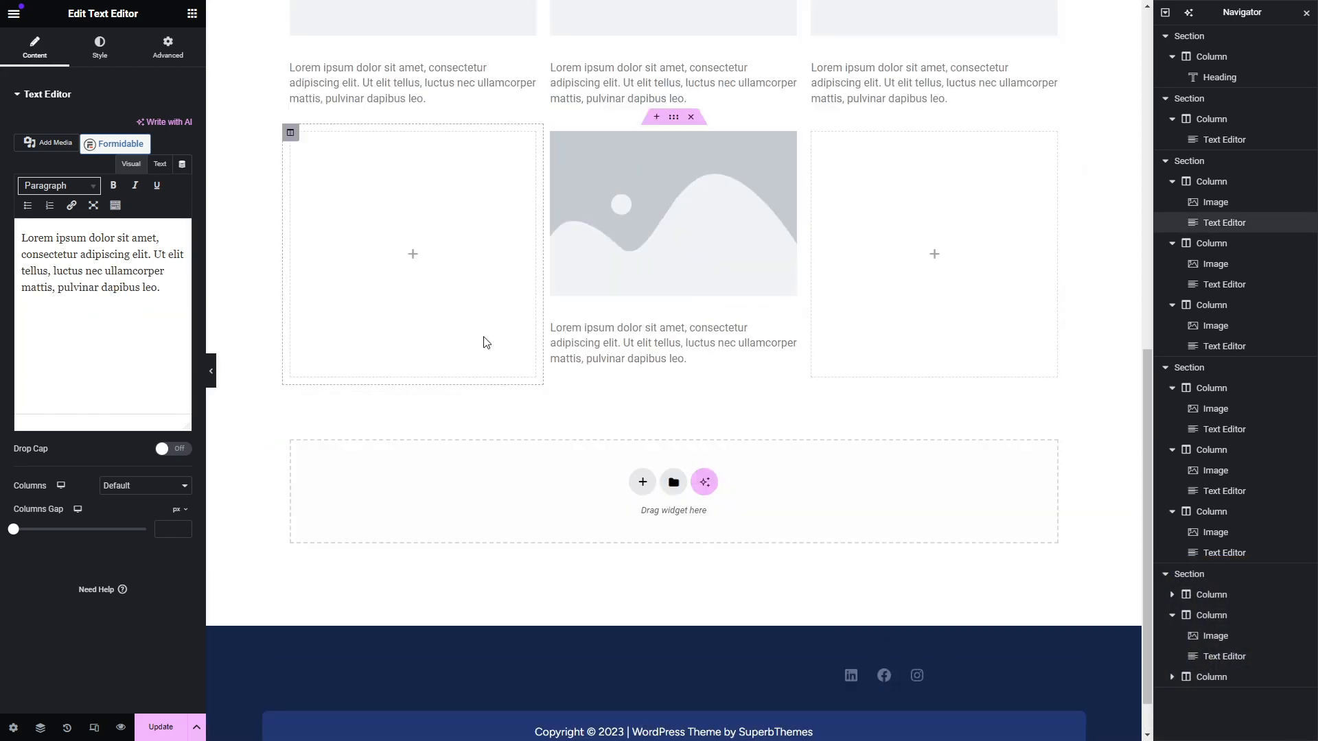
{"action": "scroll", "coordinate": [486, 342], "scroll_direction": "up", "scroll_amount": 8}
{"action": "left_click_drag", "start_coordinate": [524, 294], "coordinate": [499, 158]}
{"action": "key", "text": "ctrl+d"}
{"action": "left_click_drag", "start_coordinate": [530, 199], "coordinate": [727, 151]}
{"action": "key", "text": "ctrl+d"}
{"action": "left_click_drag", "start_coordinate": [790, 198], "coordinate": [882, 149]}
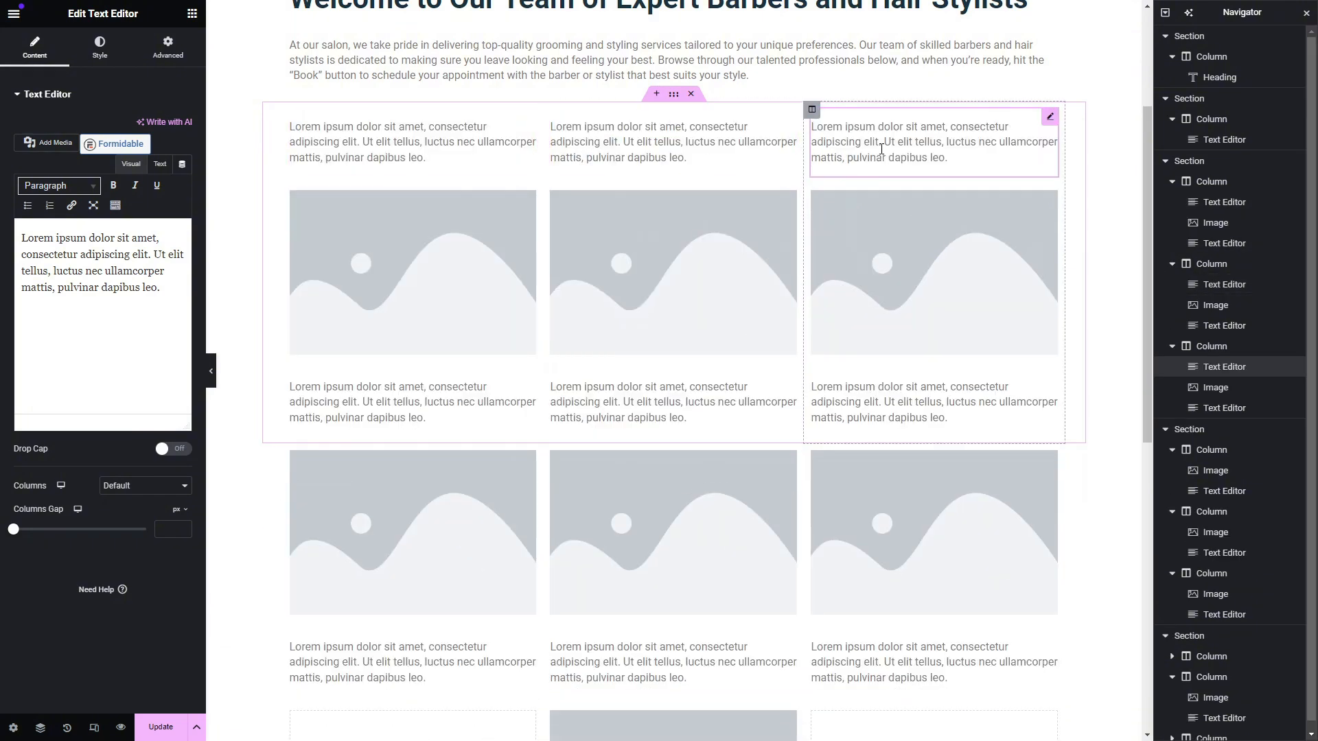
Duplicate the placeholder text block and place a copy above each of the three images in the second row.
{"action": "key", "text": "ctrl+d"}
{"action": "left_click_drag", "start_coordinate": [1050, 198], "coordinate": [396, 464]}
{"action": "key", "text": "ctrl+d"}
{"action": "left_click_drag", "start_coordinate": [529, 541], "coordinate": [676, 458]}
{"action": "key", "text": "ctrl+d"}
{"action": "left_click_drag", "start_coordinate": [790, 542], "coordinate": [867, 475]}
Duplicate the text block once more and place the copy above the single image in the third row.
{"action": "scroll", "coordinate": [864, 479], "scroll_direction": "down", "scroll_amount": 4}
{"action": "key", "text": "ctrl+d"}
{"action": "left_click_drag", "start_coordinate": [1050, 269], "coordinate": [685, 519]}
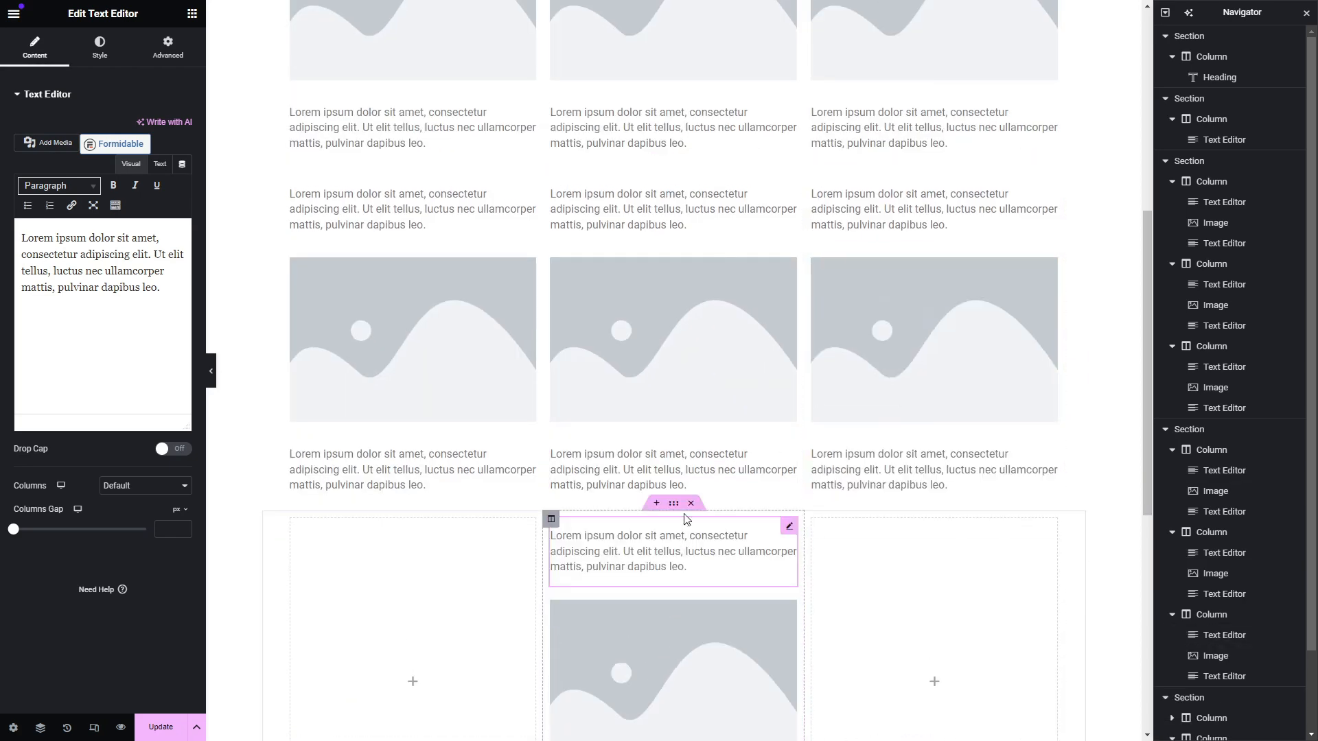
Replace the text above the first image with the first employee's name, apply the Heading 3 style, and center it.
{"action": "scroll", "coordinate": [690, 411], "scroll_direction": "up", "scroll_amount": 5}
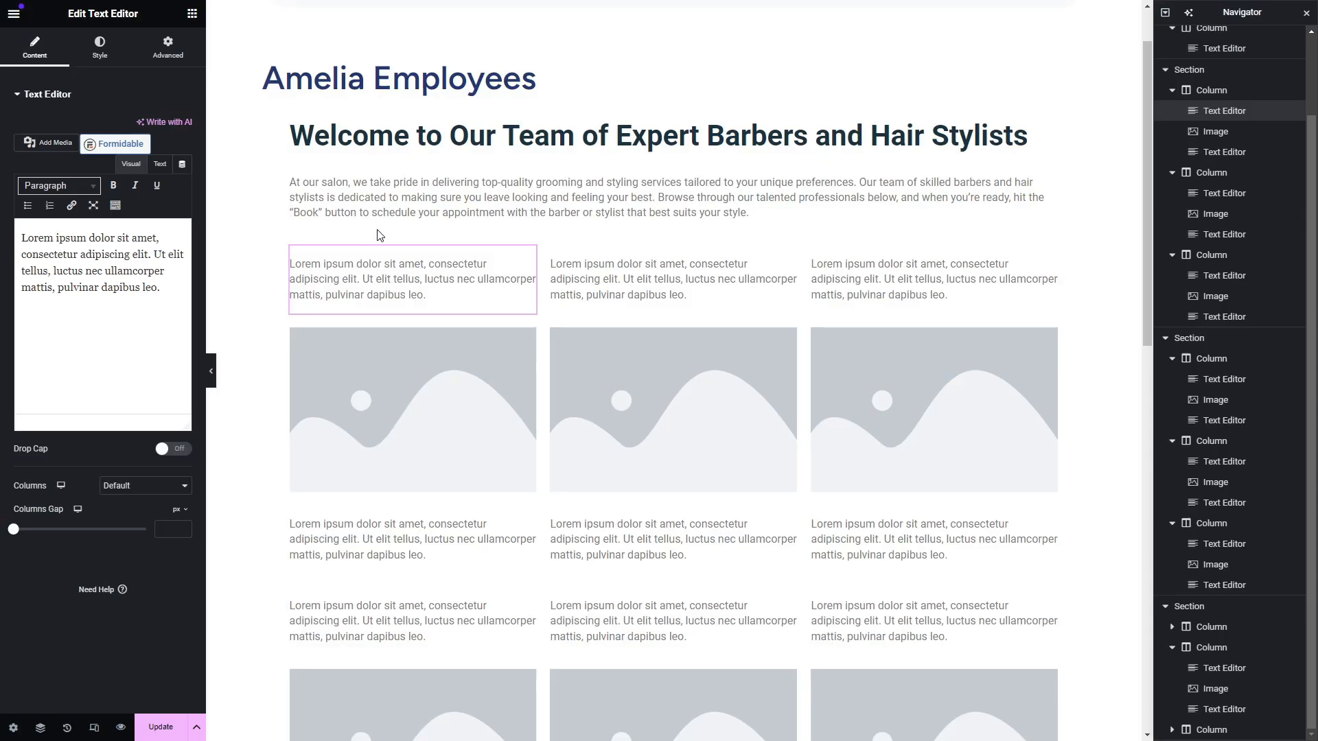
{"action": "key", "text": "ctrl+v"}
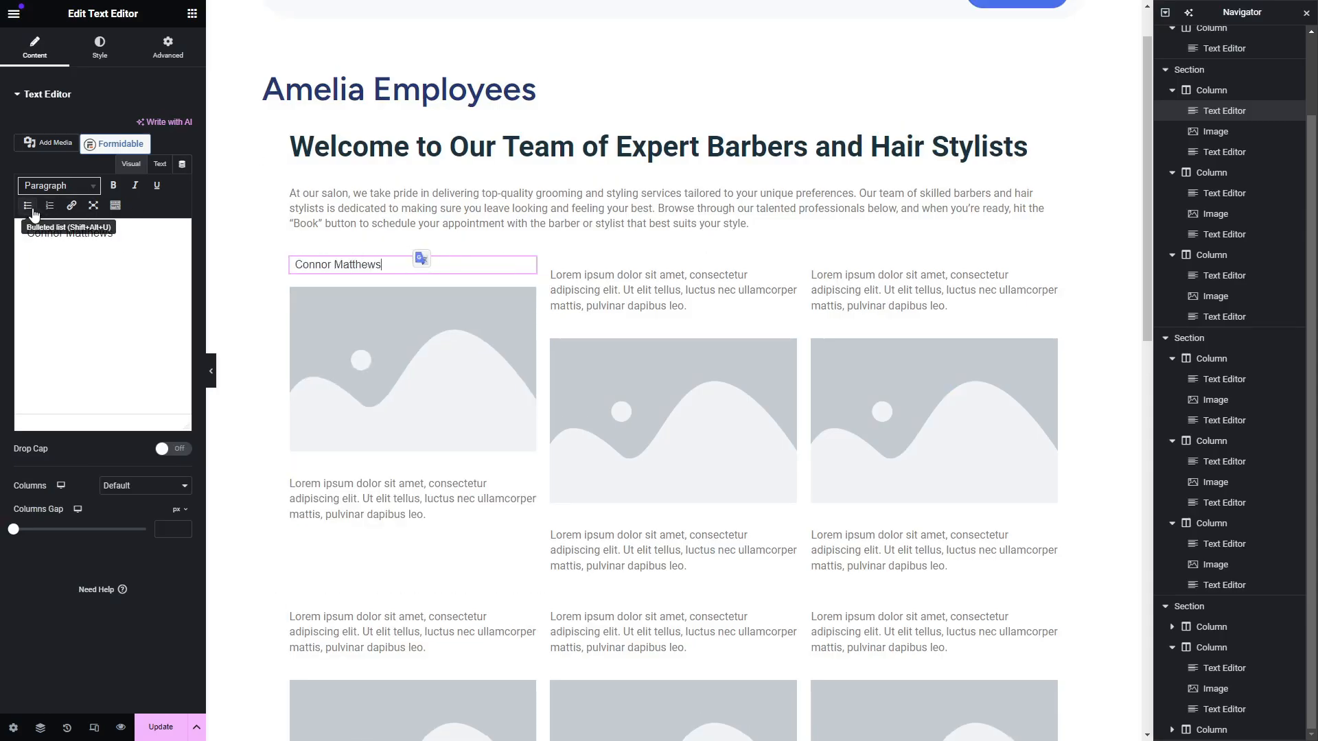
{"action": "left_click", "coordinate": [58, 185]}
{"action": "left_click", "coordinate": [55, 285]}
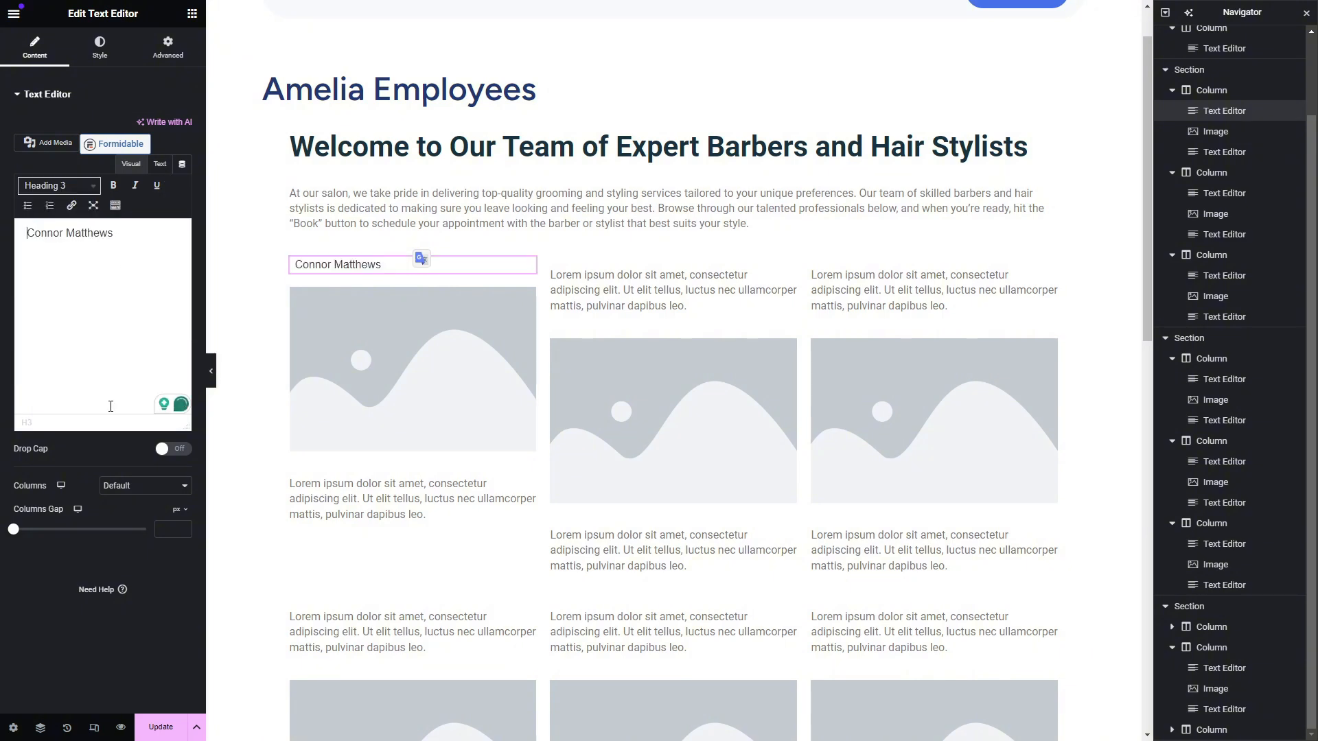
{"action": "left_click", "coordinate": [99, 48]}
{"action": "left_click", "coordinate": [146, 126]}
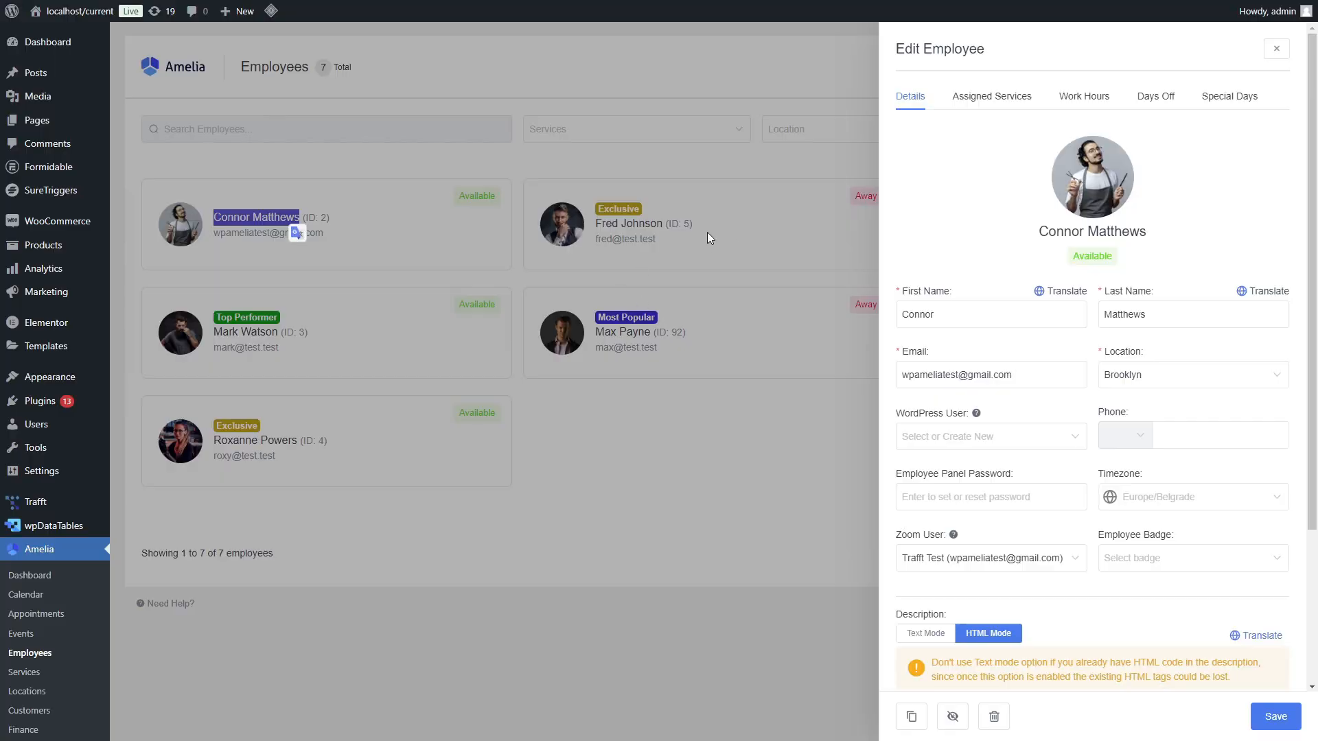
Replace the text above the first row's middle image with the second employee's name from Amelia and format it as Heading 4.
{"action": "double_click", "coordinate": [701, 290]}
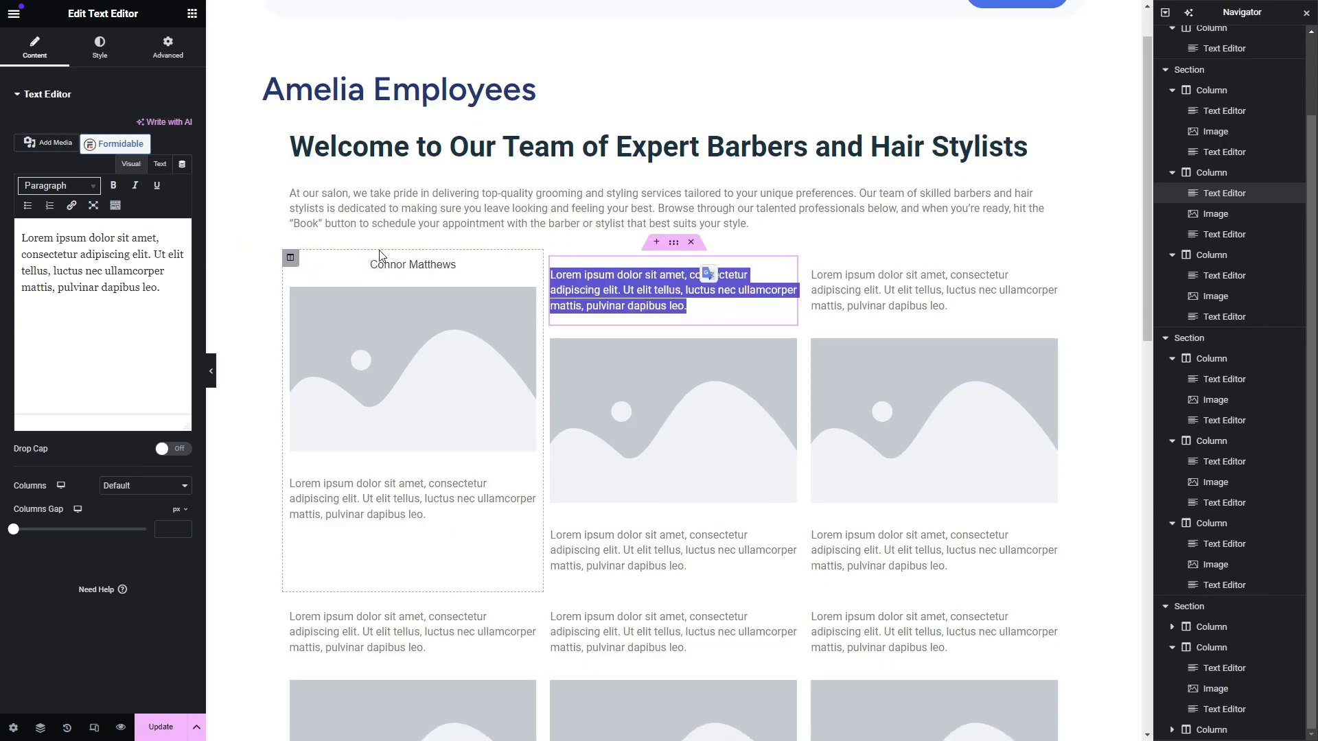
{"action": "key", "text": "ctrl+v"}
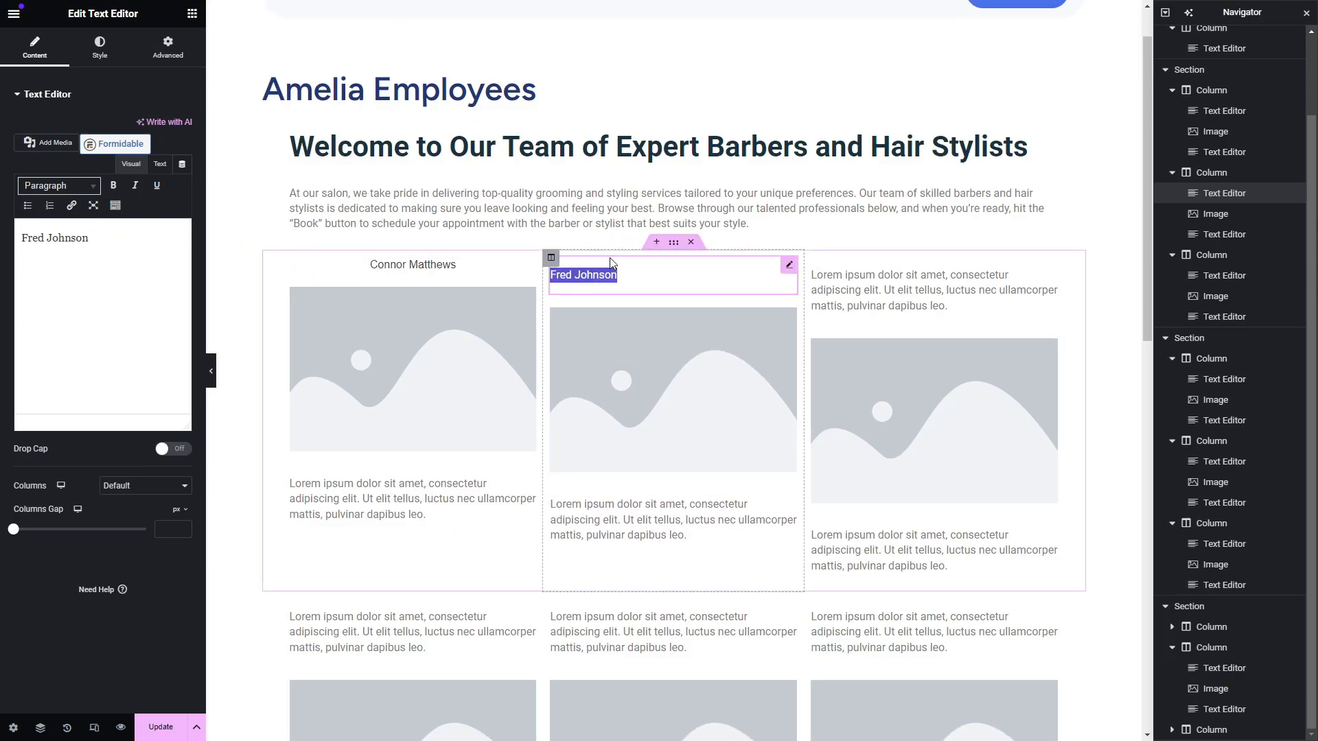
{"action": "left_click", "coordinate": [59, 185]}
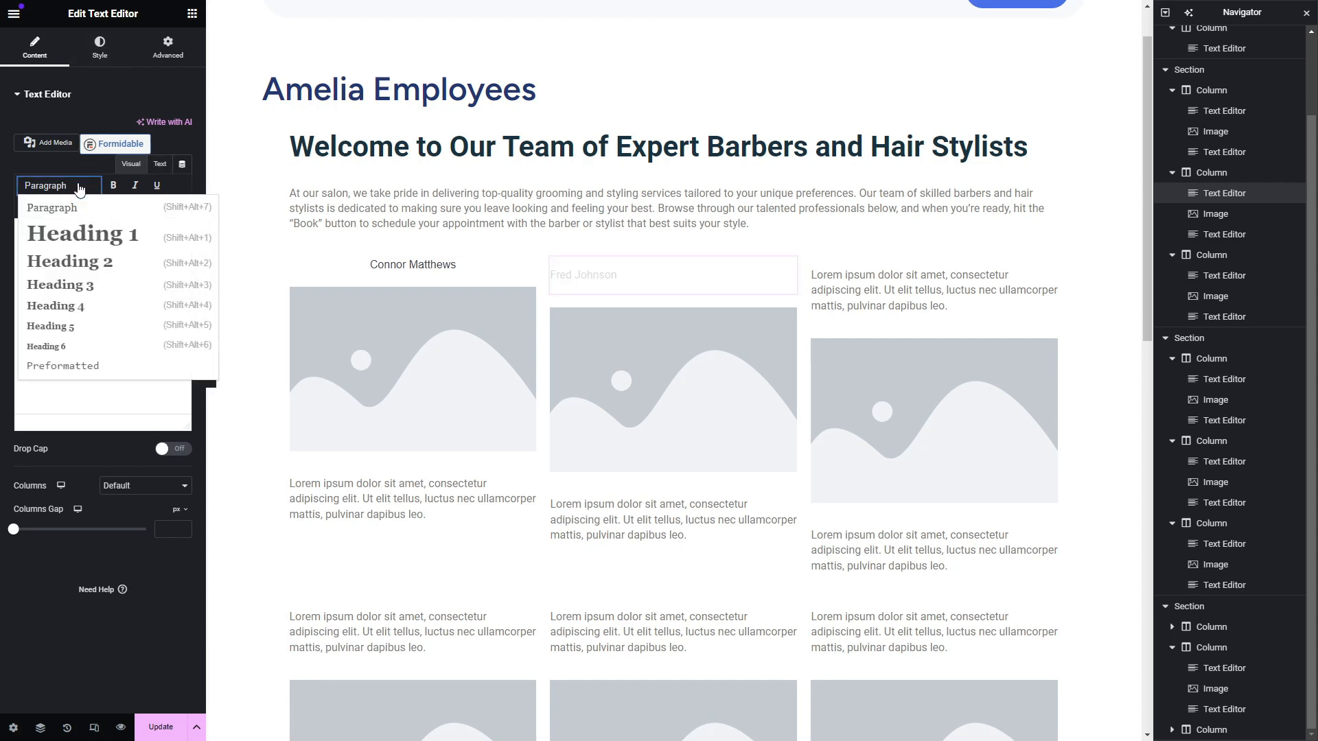
{"action": "left_click", "coordinate": [41, 306]}
Try to format the first employee's name as Heading 4.
{"action": "left_click", "coordinate": [409, 266]}
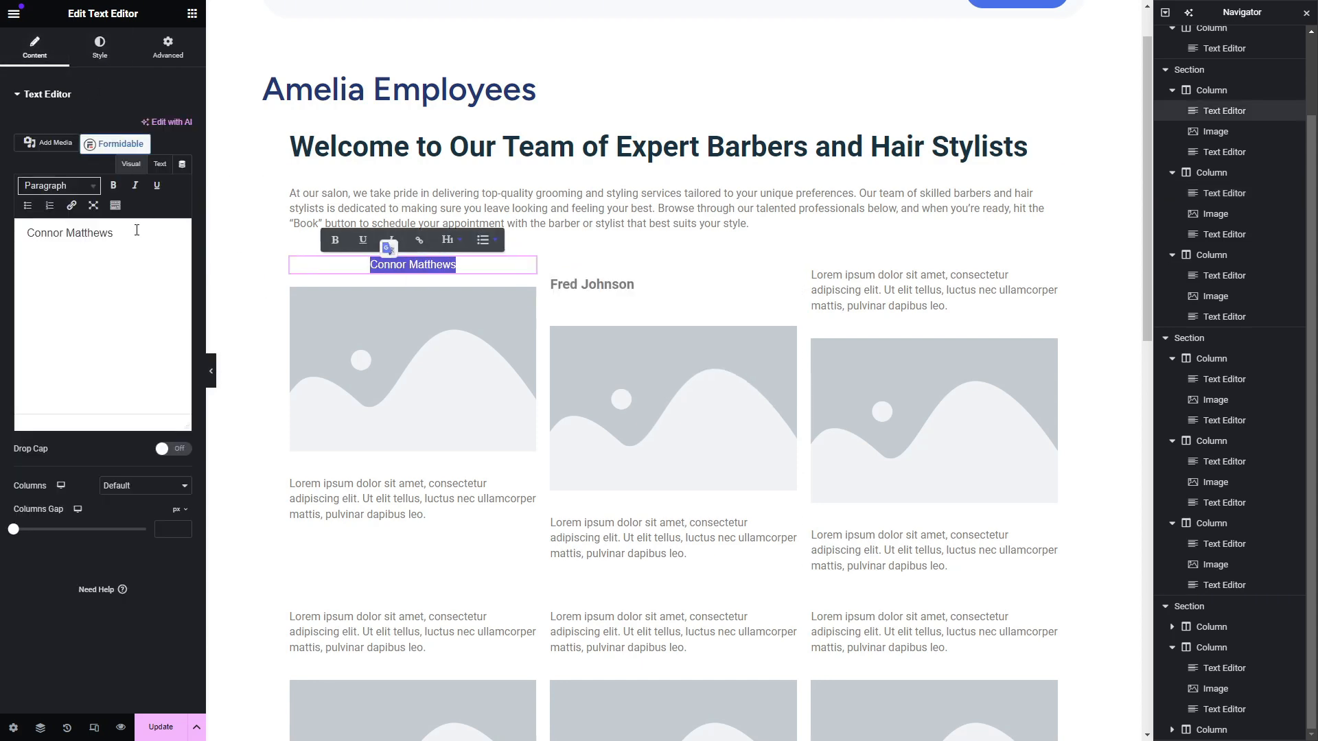
{"action": "left_click", "coordinate": [59, 185]}
{"action": "left_click", "coordinate": [41, 306]}
{"action": "left_click", "coordinate": [59, 185]}
{"action": "left_click", "coordinate": [76, 304]}
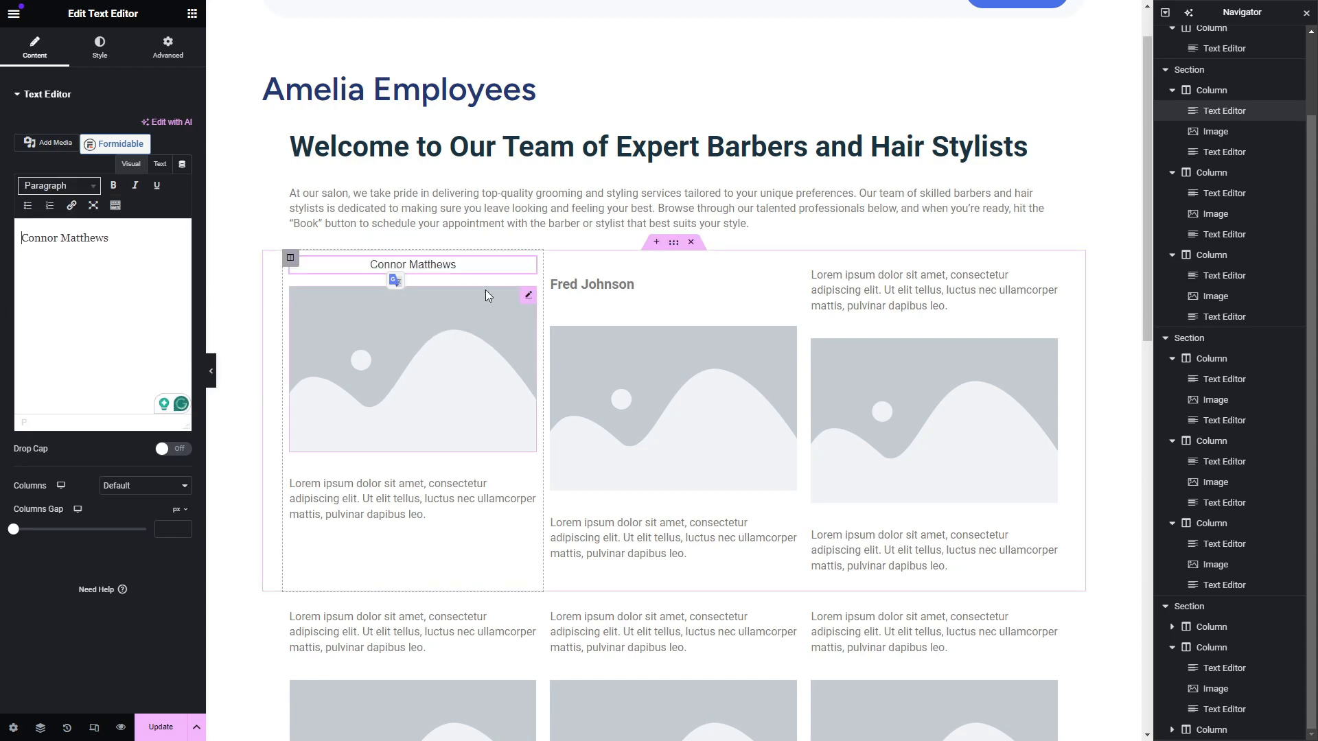
Format the first employee's name as Heading 4 and center the second employee's name above its image.
{"action": "left_click", "coordinate": [591, 289]}
{"action": "left_click", "coordinate": [412, 275]}
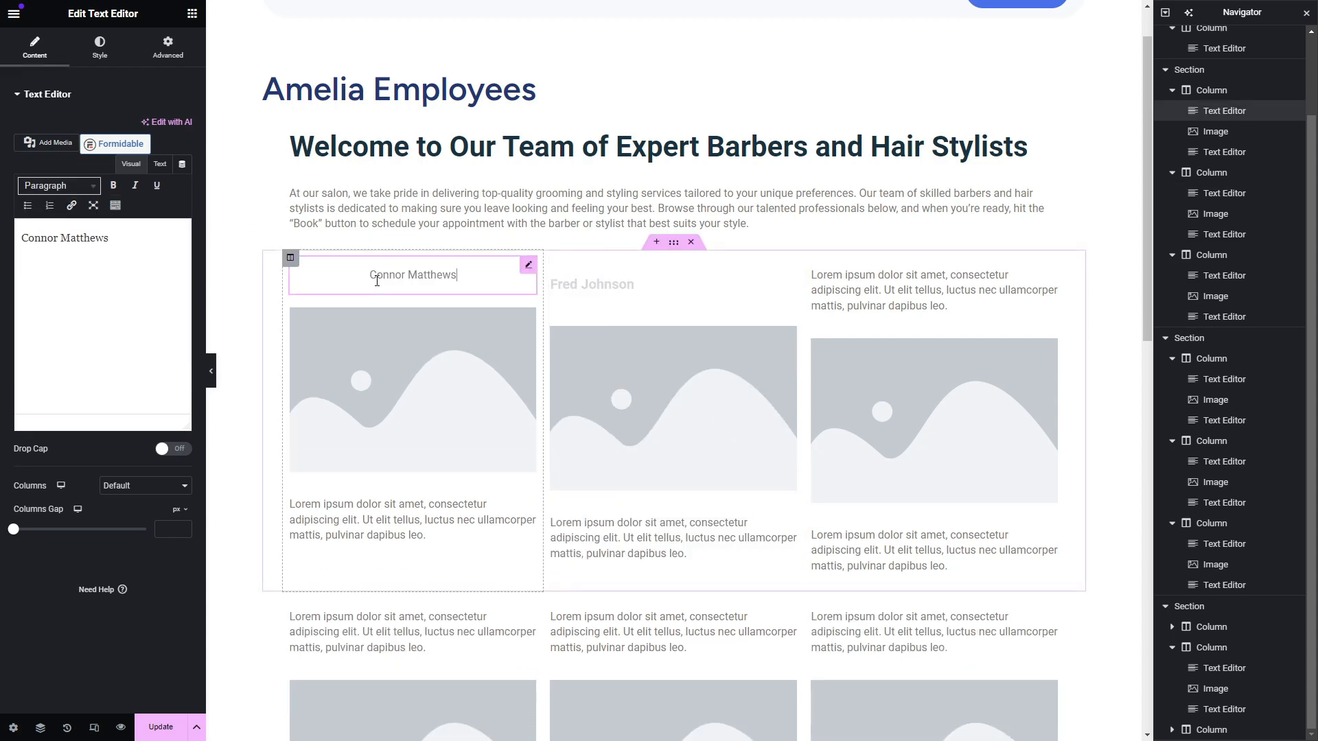
{"action": "left_click", "coordinate": [59, 186]}
{"action": "left_click", "coordinate": [41, 306]}
{"action": "left_click", "coordinate": [611, 300]}
{"action": "left_click", "coordinate": [147, 124]}
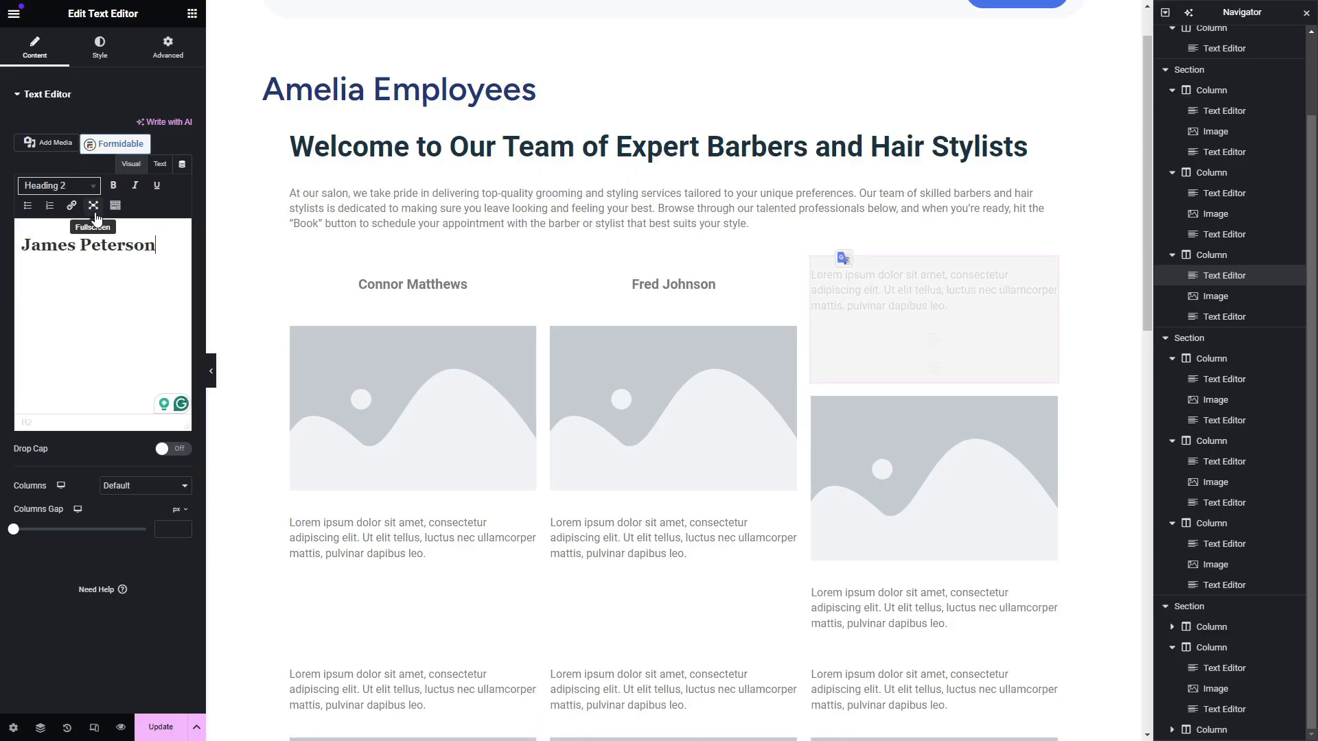
Format the third employee's name in the first row as Heading 4 and center it.
{"action": "key", "text": "ctrl+a"}
{"action": "left_click", "coordinate": [99, 48]}
{"action": "left_click", "coordinate": [145, 127]}
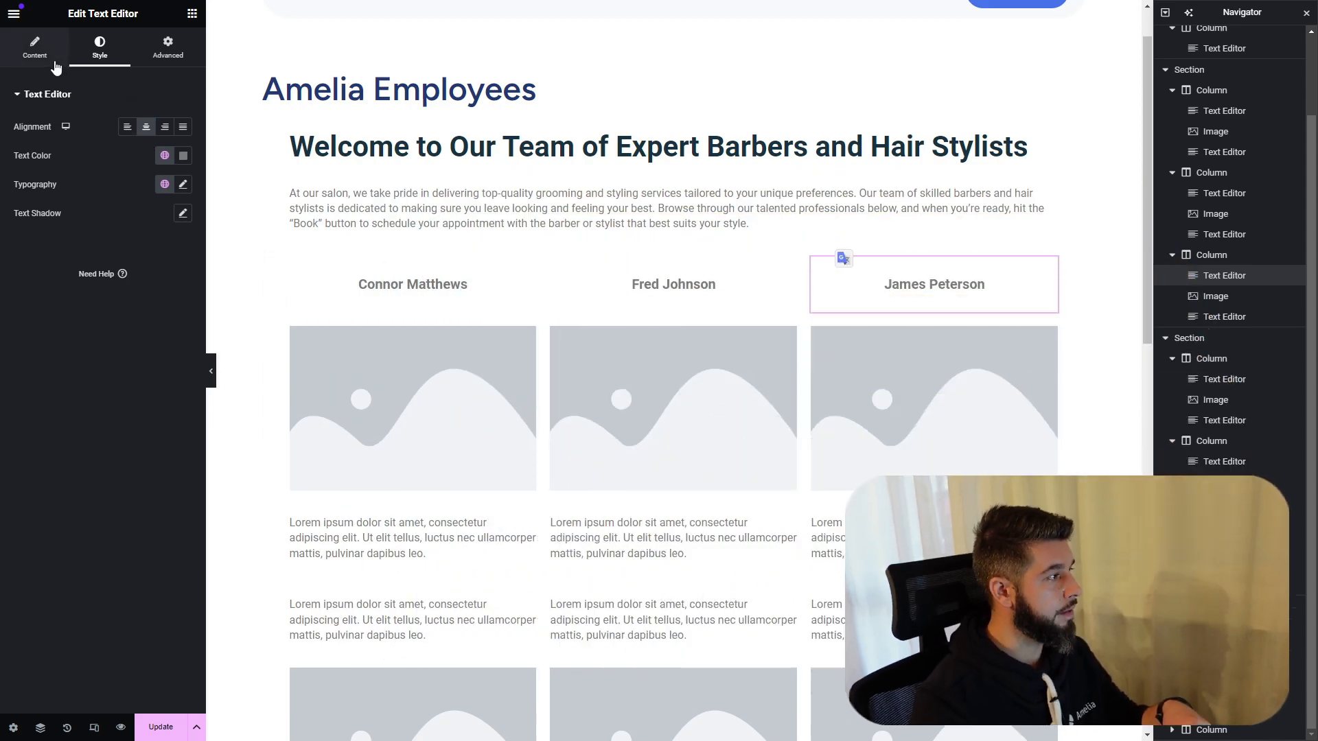
{"action": "left_click", "coordinate": [54, 66]}
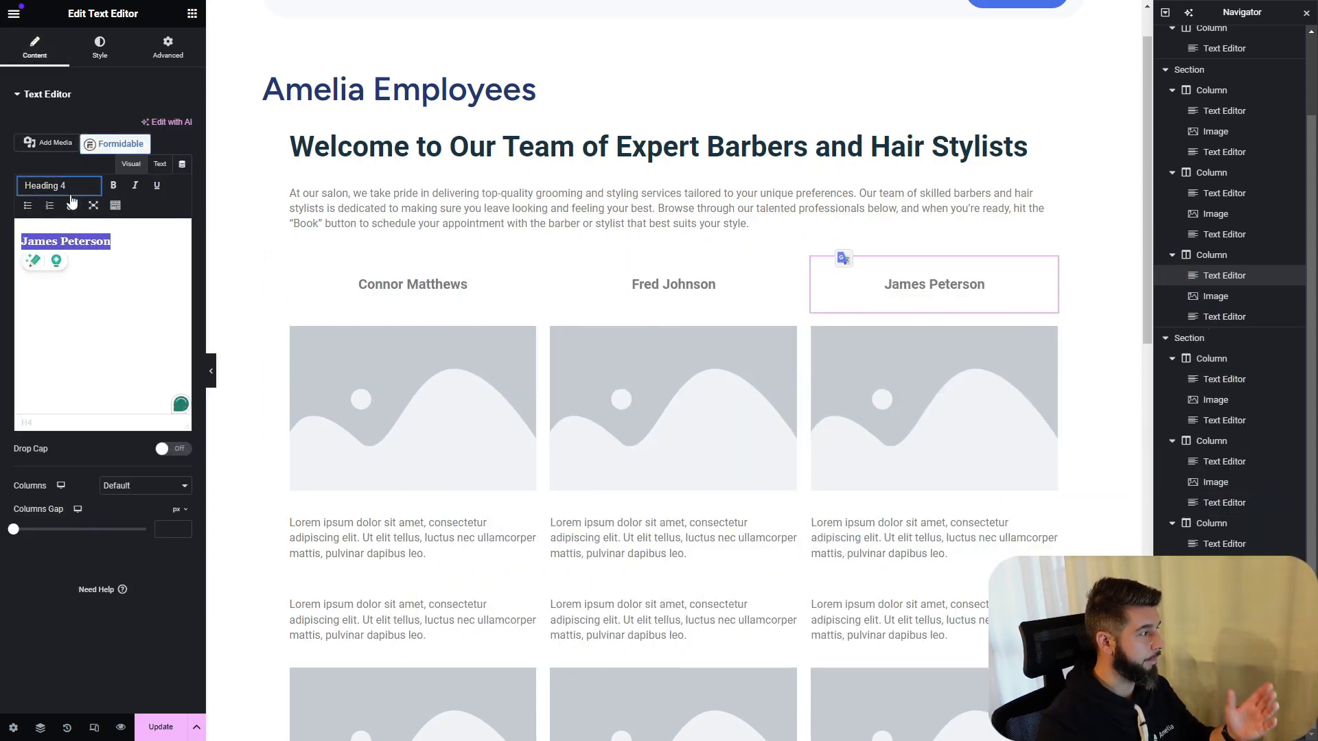
{"action": "left_click", "coordinate": [96, 50]}
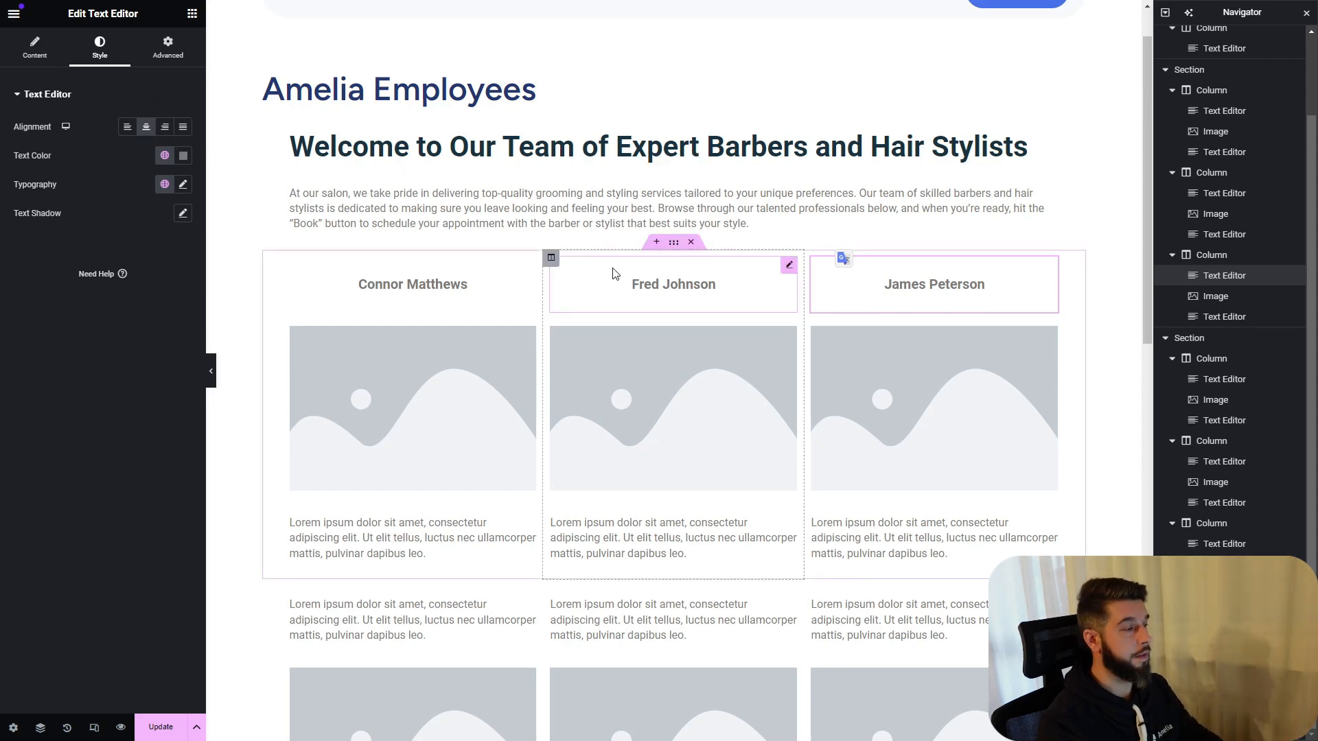
Replace the text above the second row's first image with the fourth employee's name from Amelia, as a centered Heading 4.
{"action": "scroll", "coordinate": [613, 274], "scroll_direction": "down", "scroll_amount": 3}
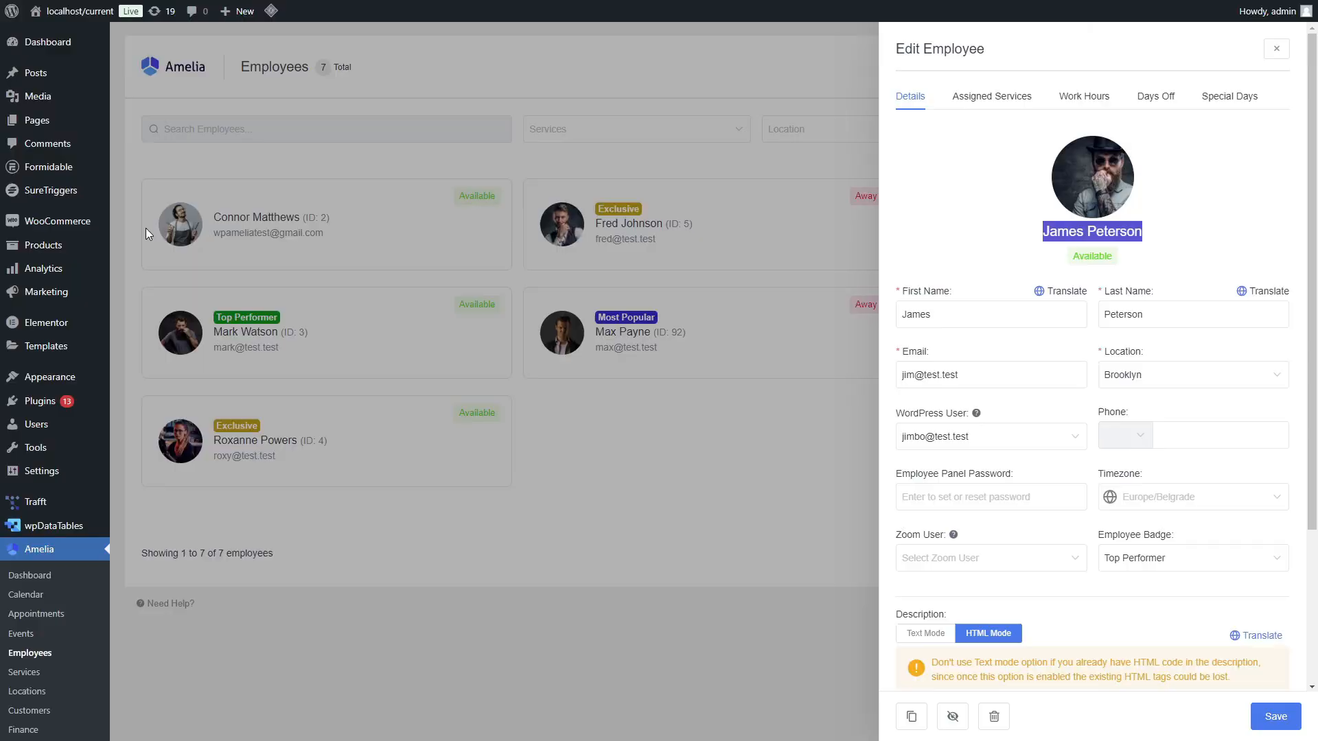
{"action": "left_click", "coordinate": [146, 227]}
{"action": "left_click", "coordinate": [451, 331]}
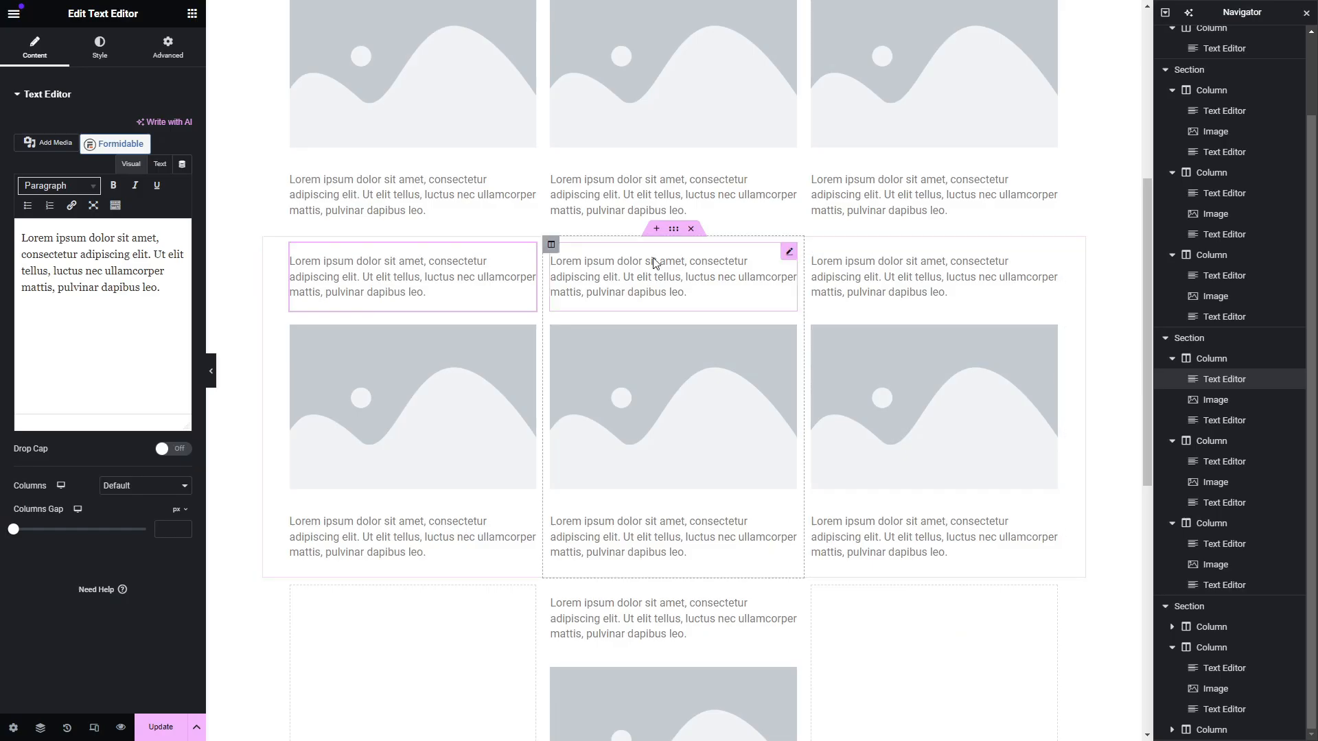
{"action": "type", "text": "Mark Watson"}
{"action": "key", "text": "ctrl+a"}
Switch to the Amelia employees list, open the fifth employee's profile, and copy the full name.
{"action": "left_click", "coordinate": [605, 280]}
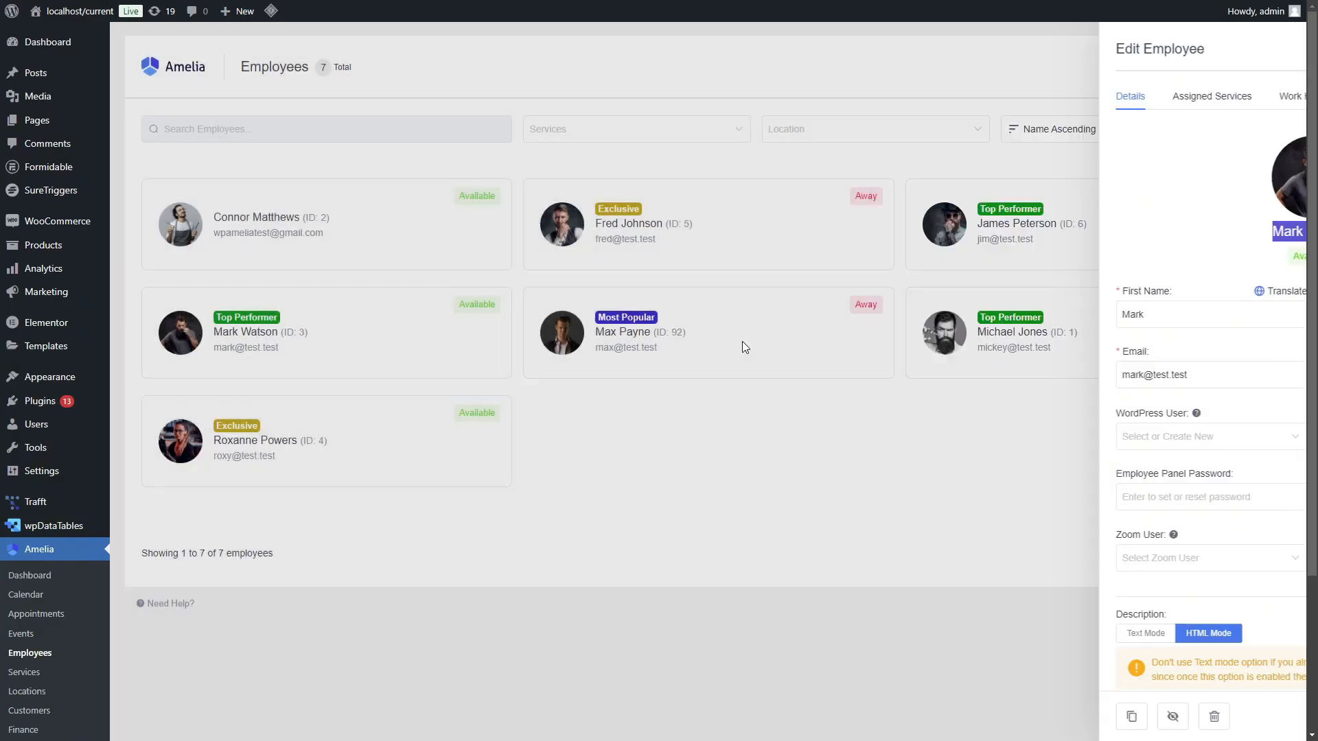
{"action": "left_click", "coordinate": [745, 344]}
{"action": "double_click", "coordinate": [1088, 229]}
{"action": "key", "text": "ctrl+c"}
Replace the text above the second row's middle image with the copied name, format it as Heading 4, and center it.
{"action": "left_click", "coordinate": [131, 239]}
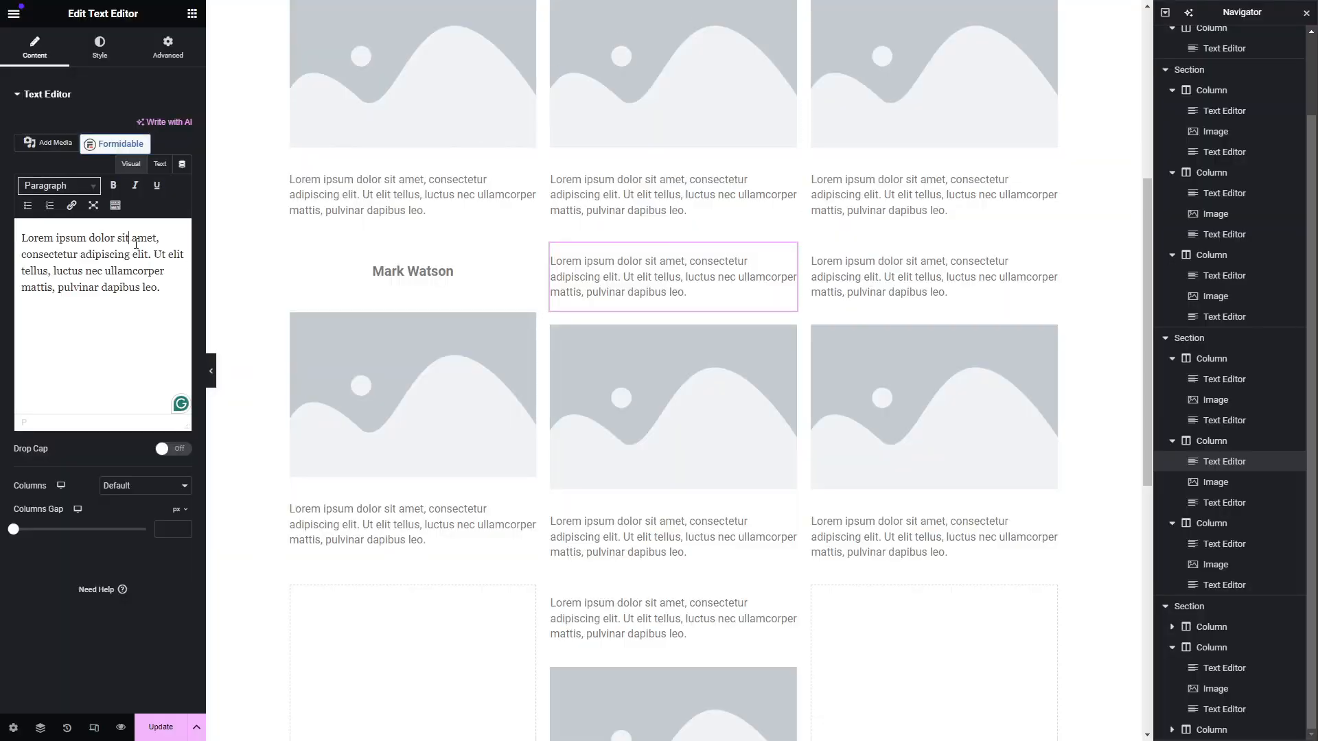
{"action": "key", "text": "ctrl+a"}
{"action": "key", "text": "ctrl+v"}
{"action": "key", "text": "ctrl+a"}
{"action": "left_click", "coordinate": [58, 185]}
{"action": "left_click", "coordinate": [49, 303]}
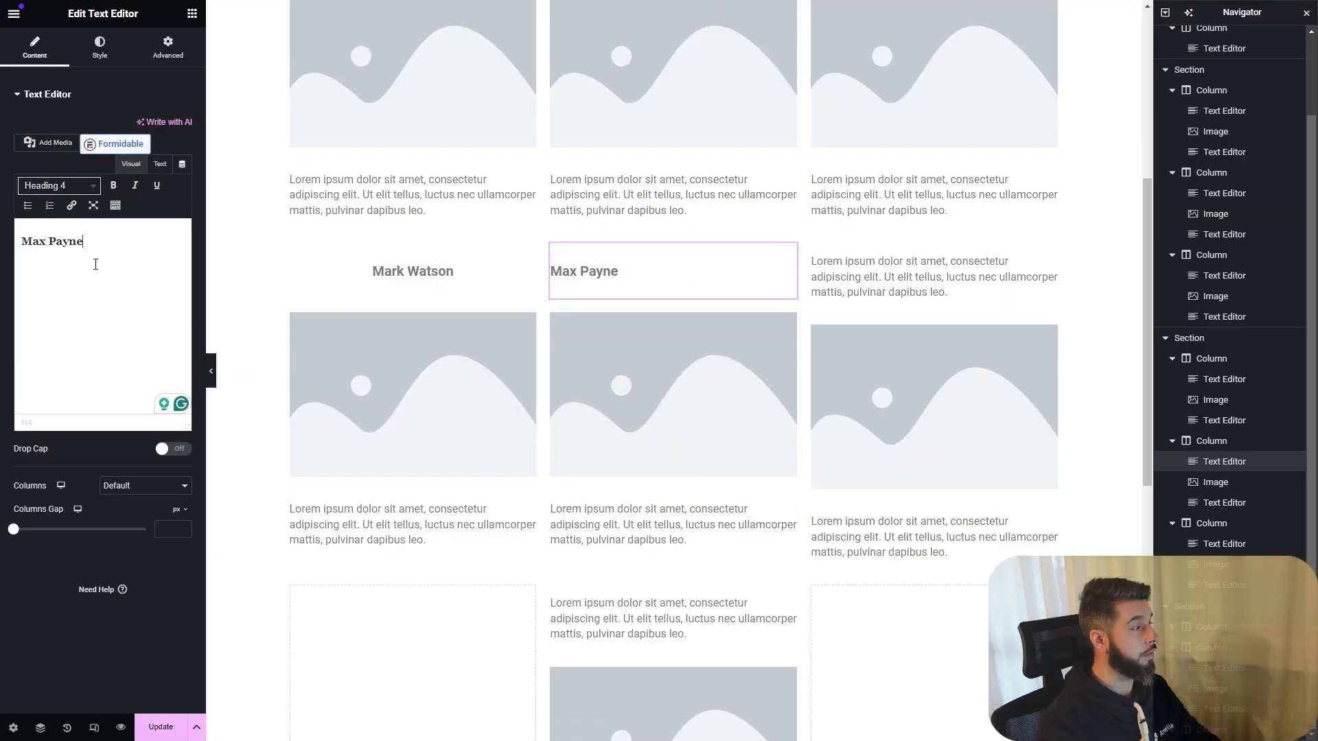
{"action": "left_click", "coordinate": [101, 49]}
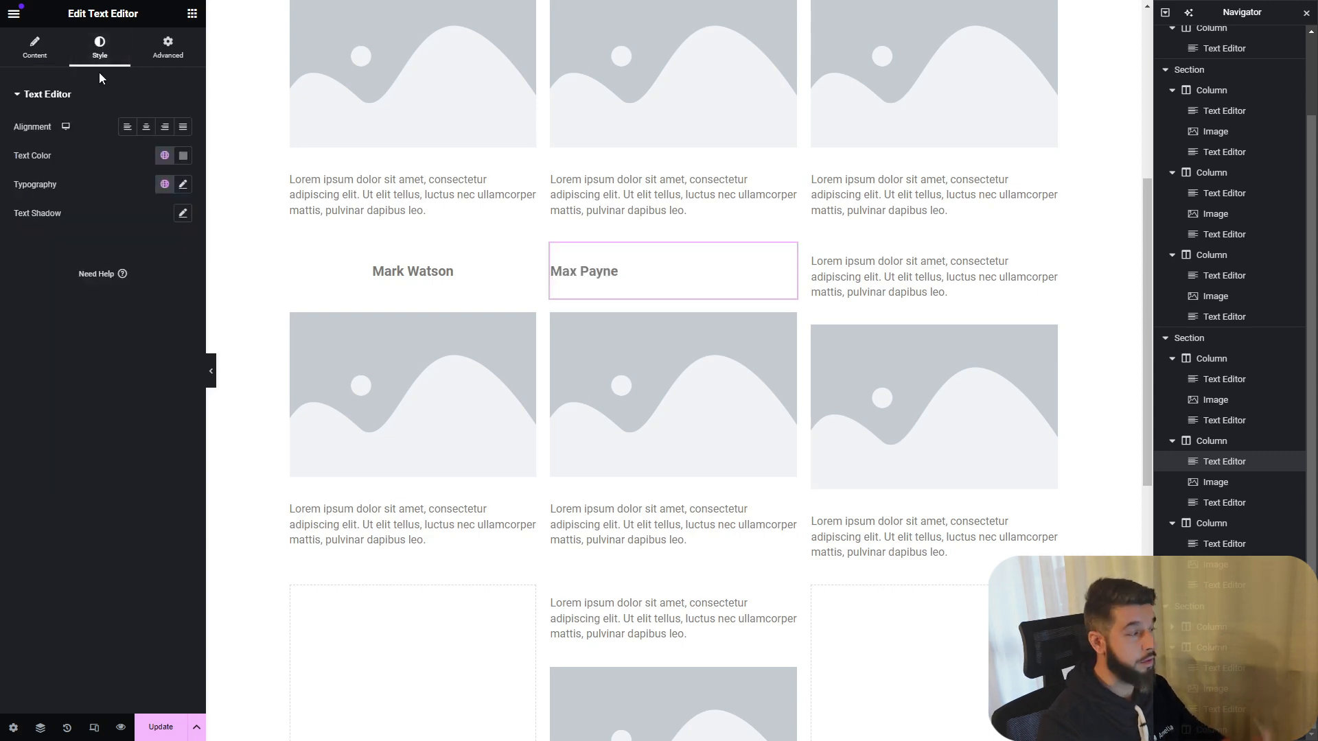
{"action": "left_click", "coordinate": [38, 50]}
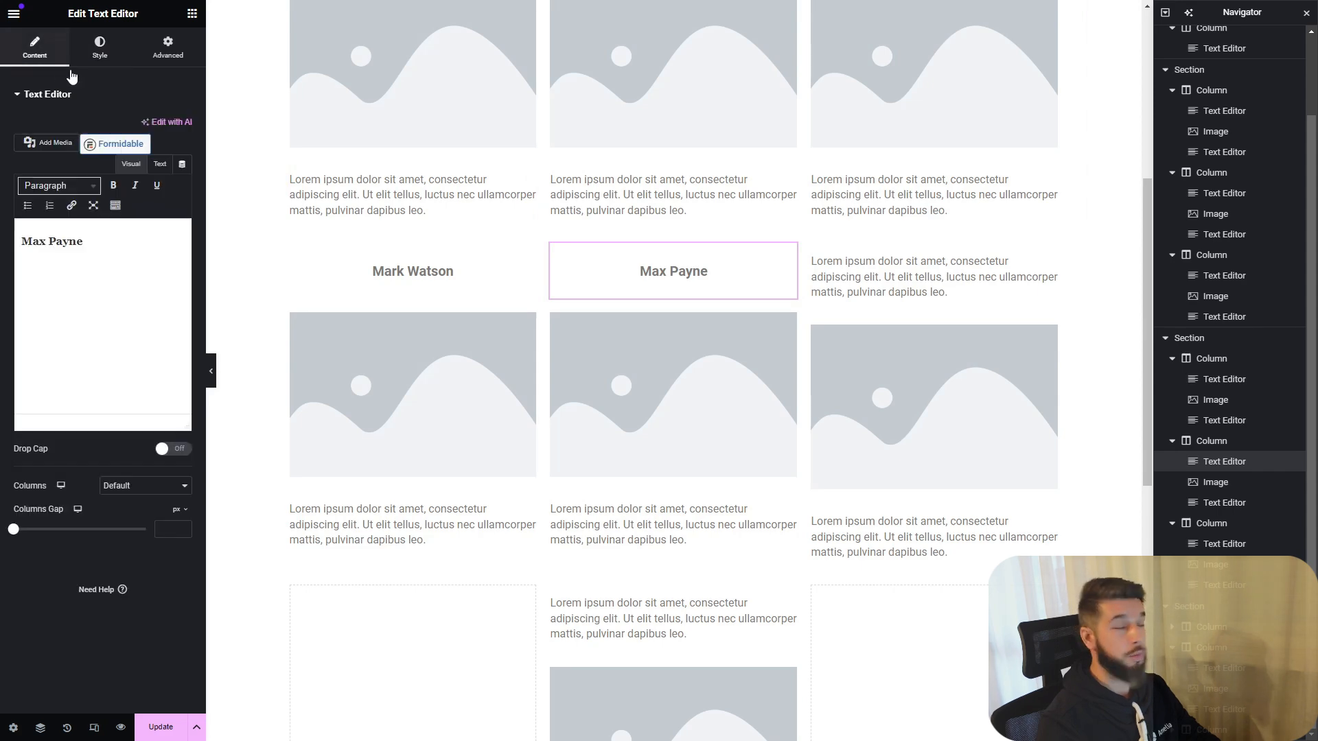
Enter the sixth employee's name above the second row's last image and the seventh's above the third-row image, as centered headings.
{"action": "left_click", "coordinate": [817, 278]}
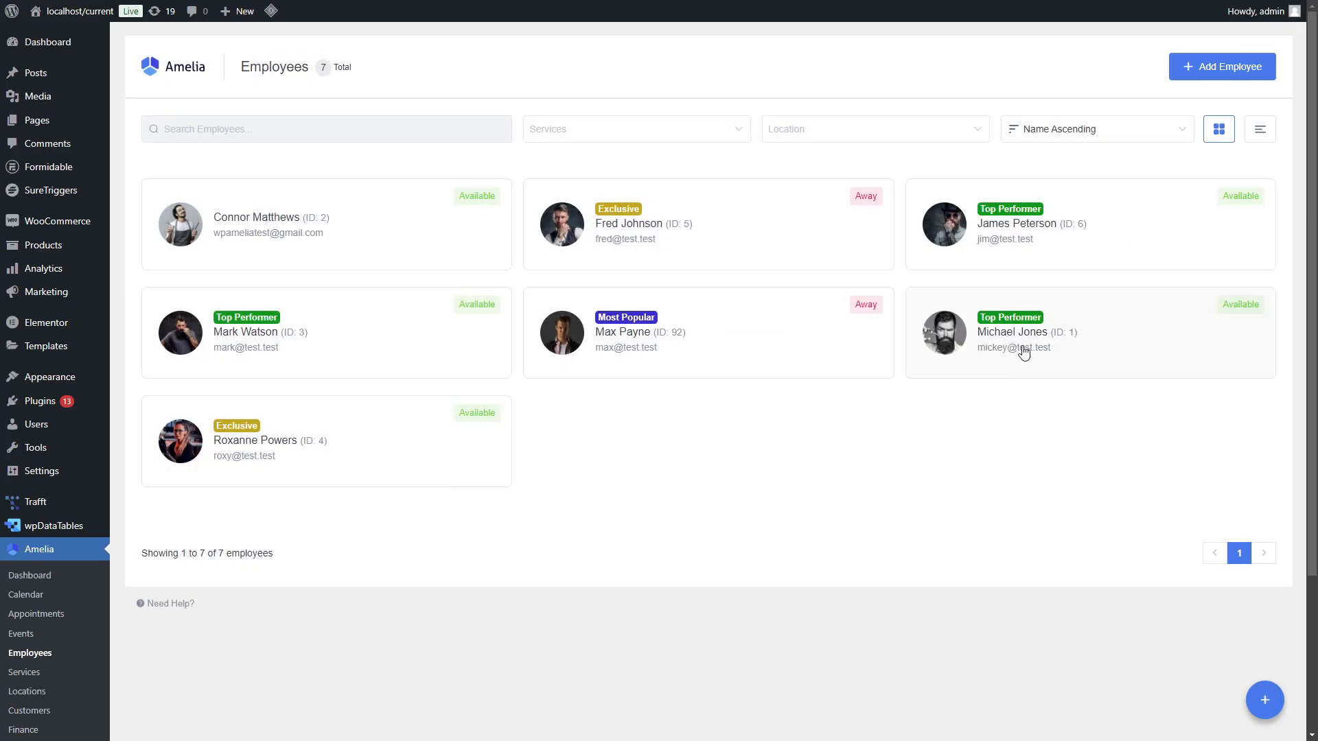
{"action": "left_click", "coordinate": [1021, 347]}
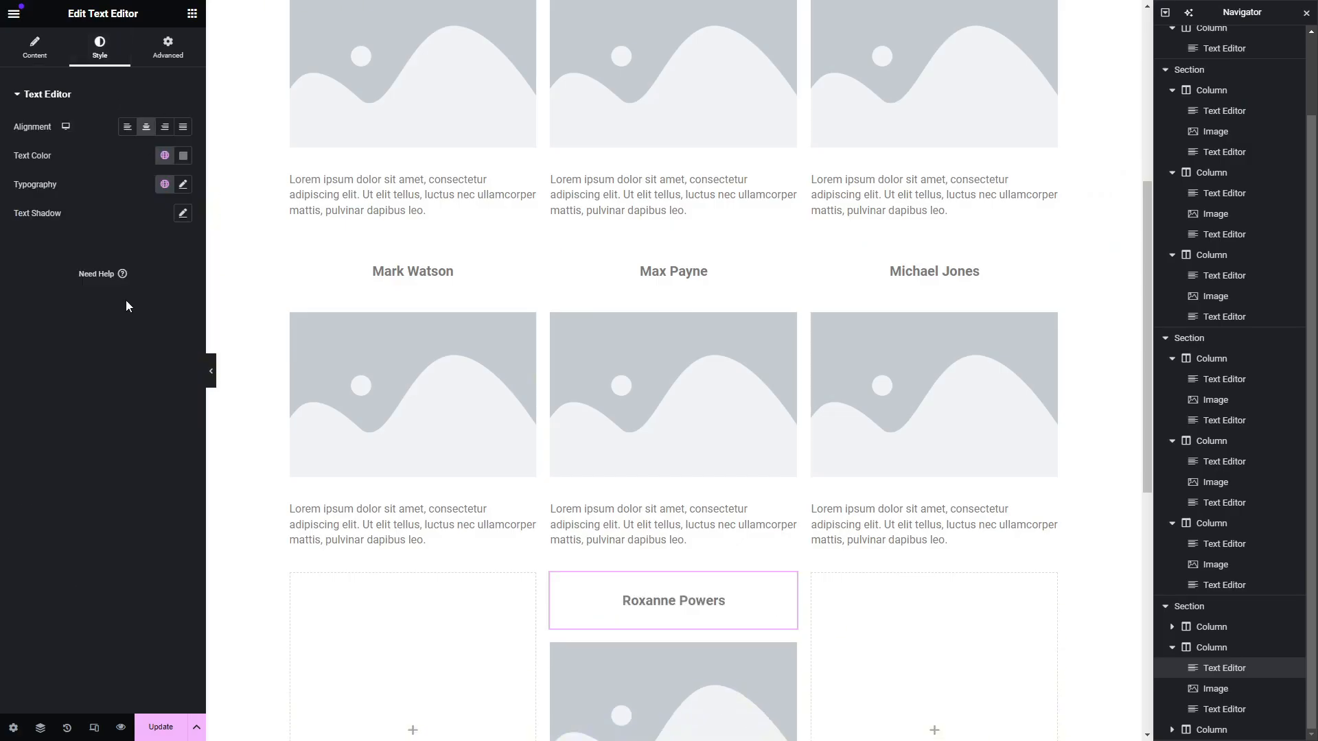
Set the first employee's image to the media library portrait of the man in a grey apron holding scissors and a comb.
{"action": "scroll", "coordinate": [515, 389], "scroll_direction": "up", "scroll_amount": 3}
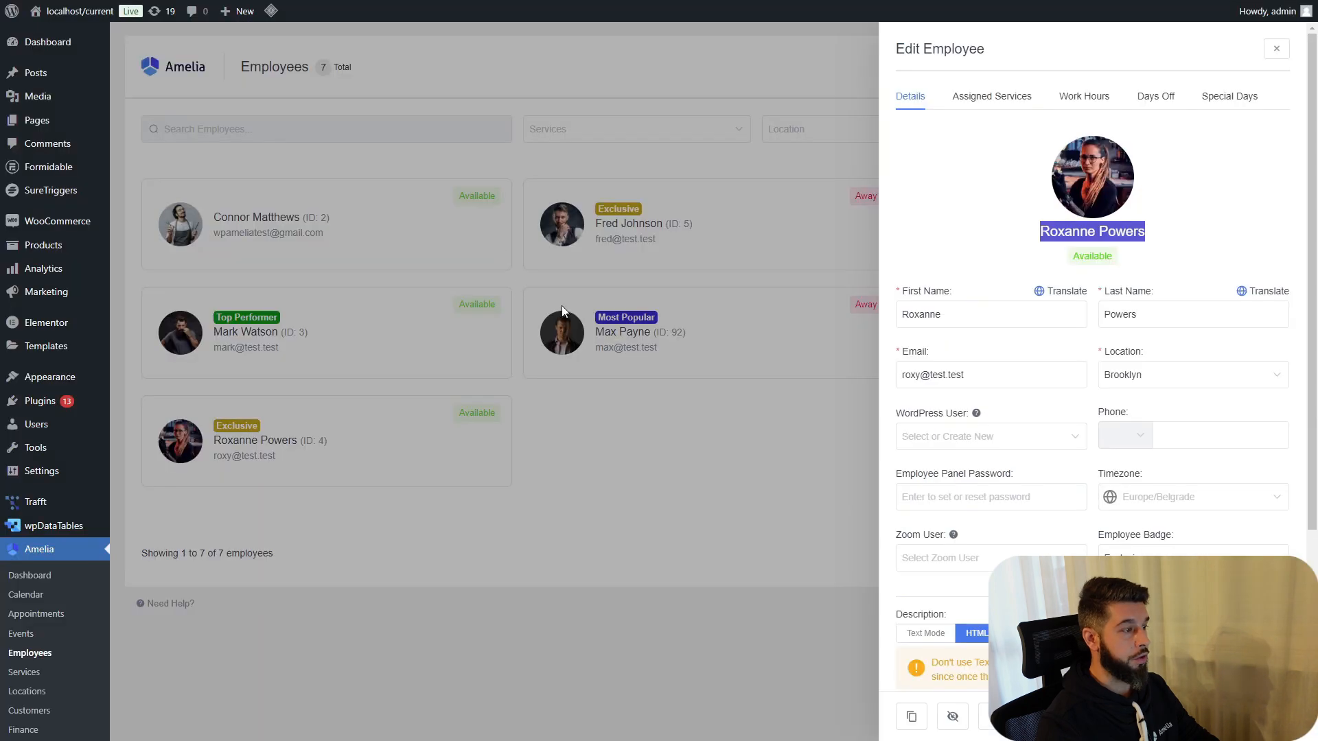
{"action": "left_click", "coordinate": [409, 328]}
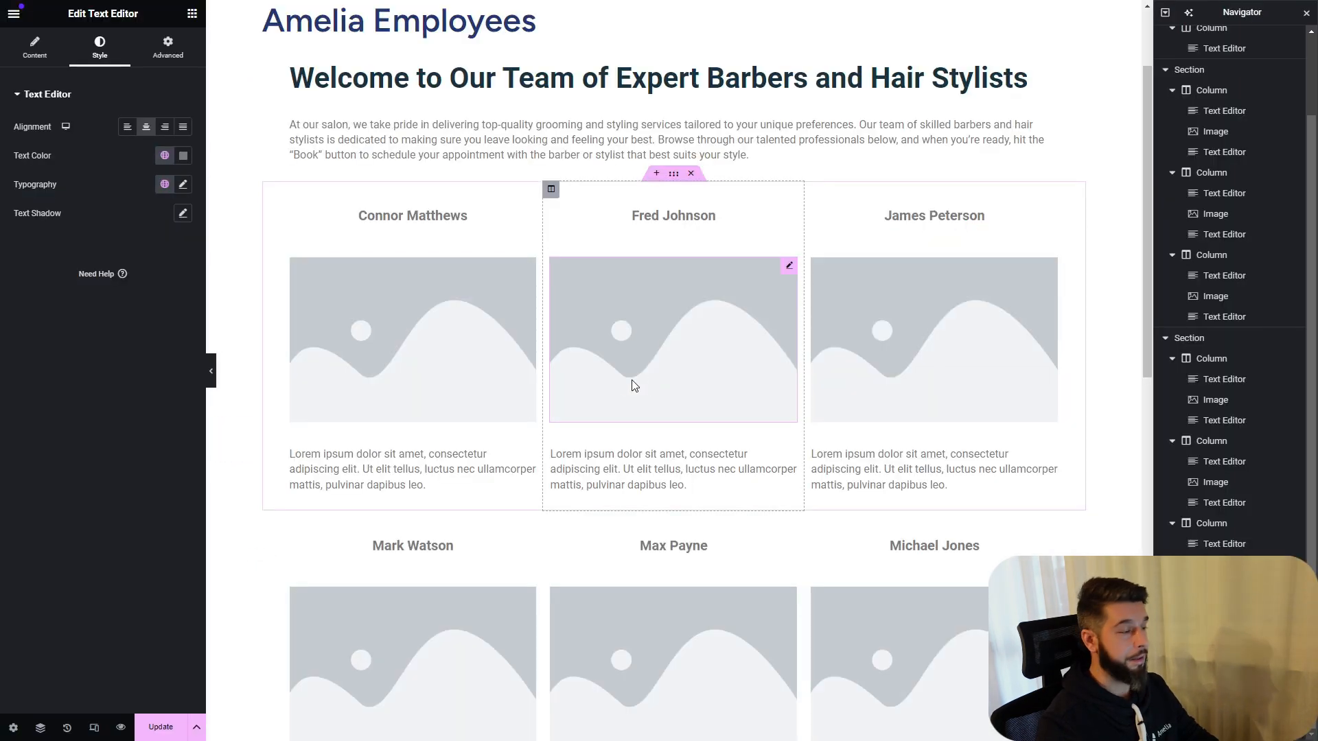
{"action": "left_click", "coordinate": [529, 268]}
{"action": "left_click", "coordinate": [137, 206]}
{"action": "left_click", "coordinate": [445, 388]}
{"action": "left_click", "coordinate": [1265, 700]}
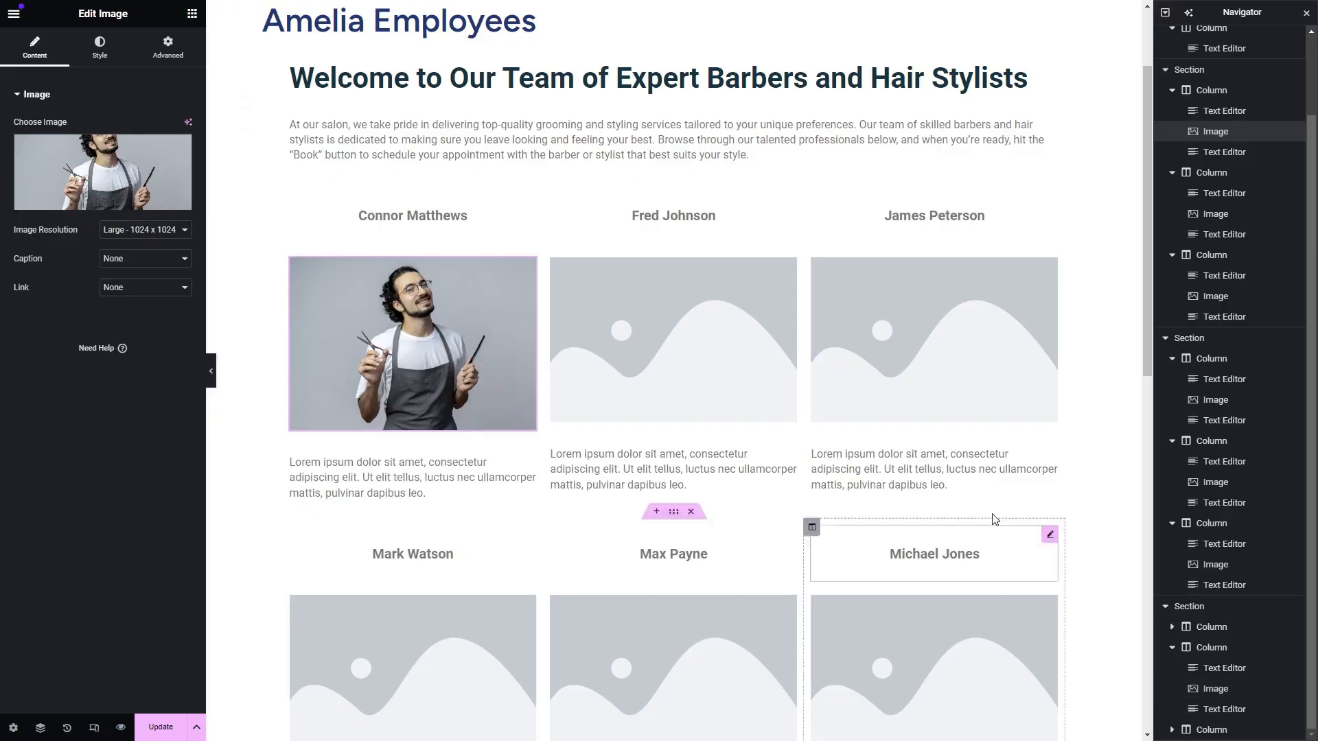
Set the second employee's image to the media library portrait of the bearded man in a vest with his hand at his chin.
{"action": "left_click", "coordinate": [620, 372]}
{"action": "left_click", "coordinate": [676, 246]}
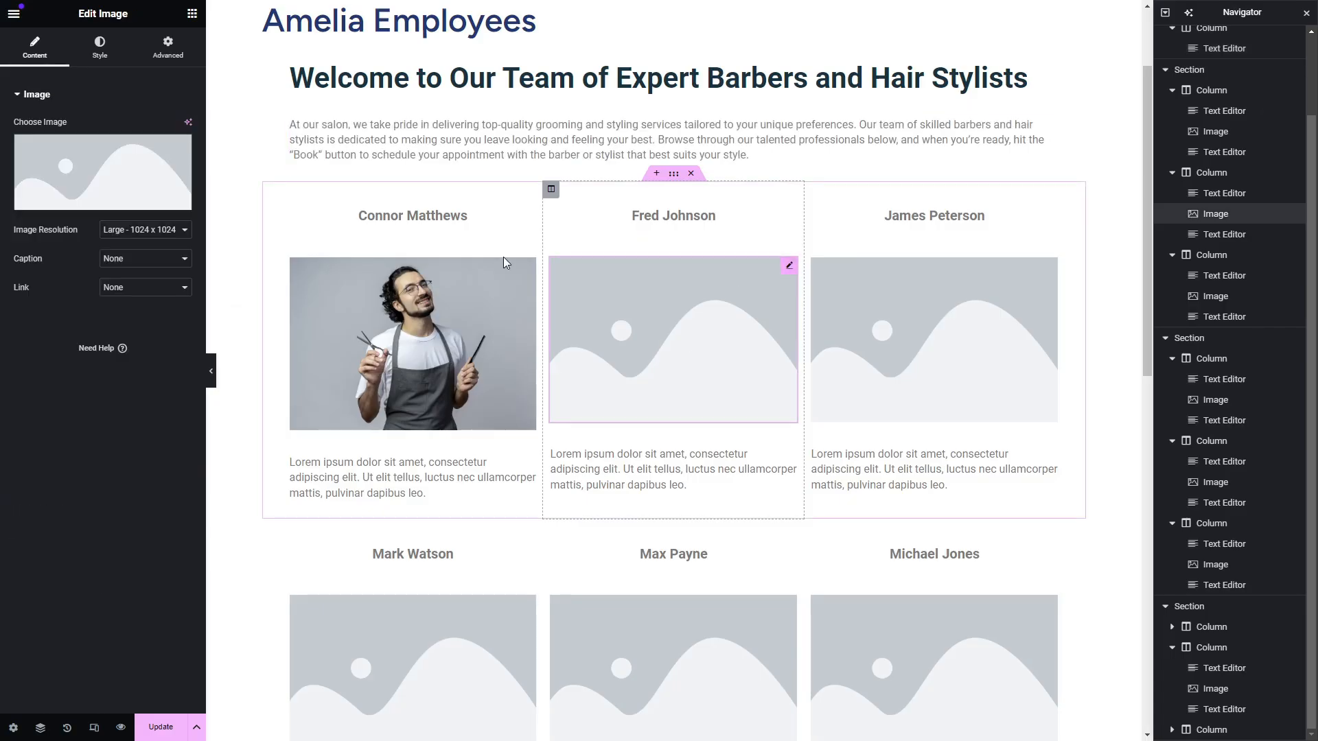
{"action": "left_click", "coordinate": [604, 302]}
{"action": "left_click", "coordinate": [726, 388]}
{"action": "left_click", "coordinate": [1266, 701]}
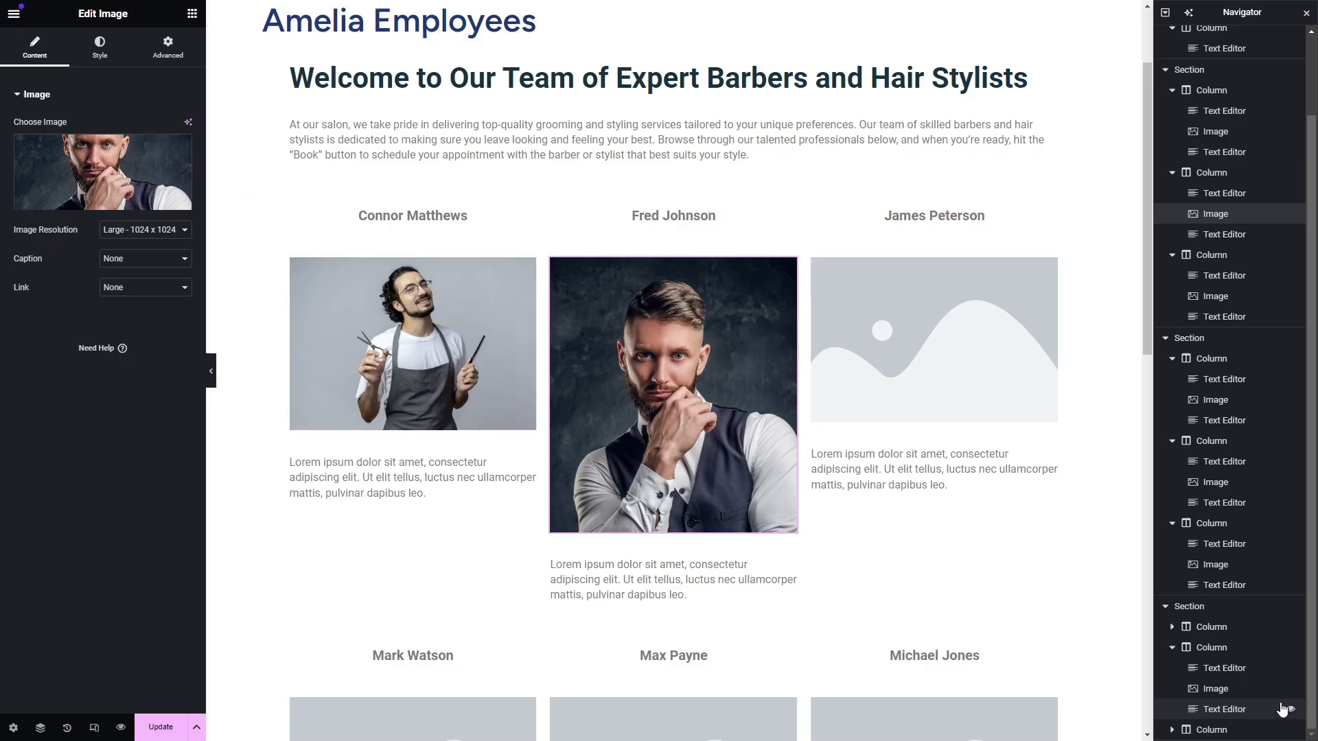
Set the third employee's image to barber-profile-image-scaled.jpg from the media library.
{"action": "left_click", "coordinate": [507, 340]}
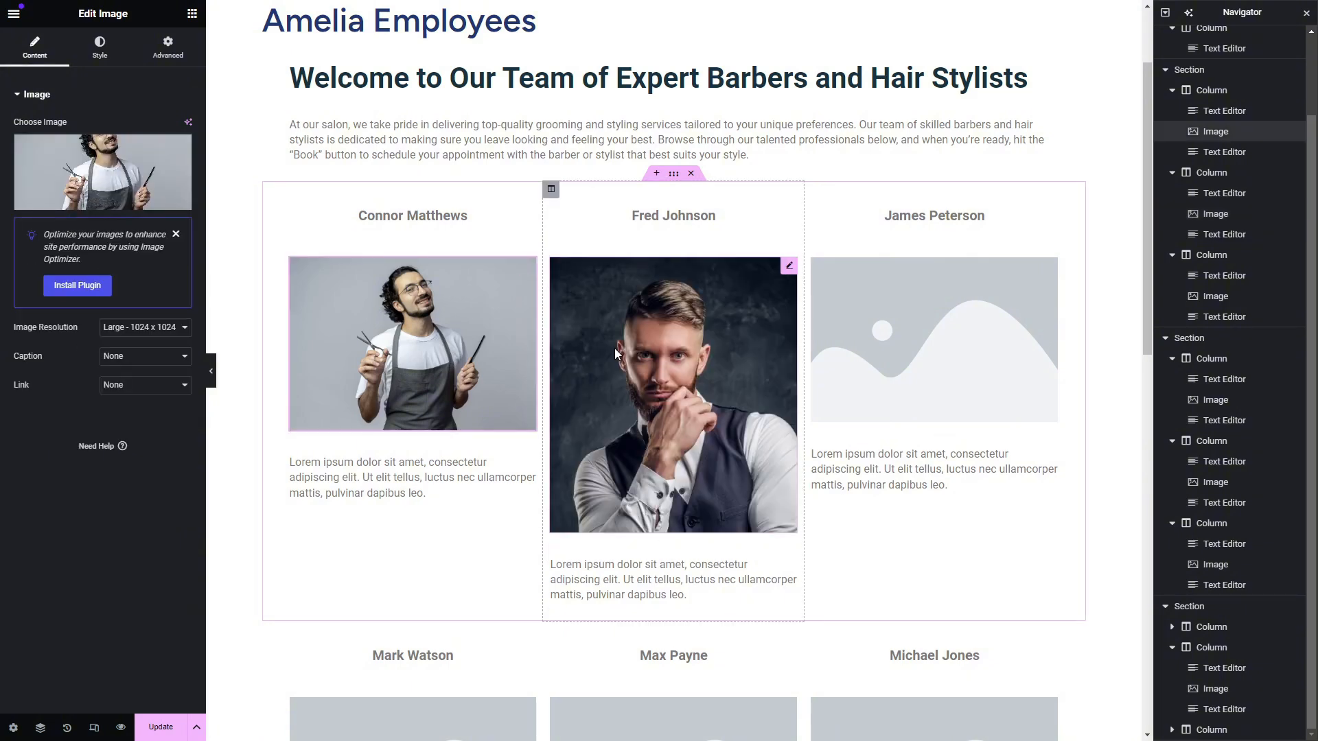
{"action": "left_click", "coordinate": [871, 349]}
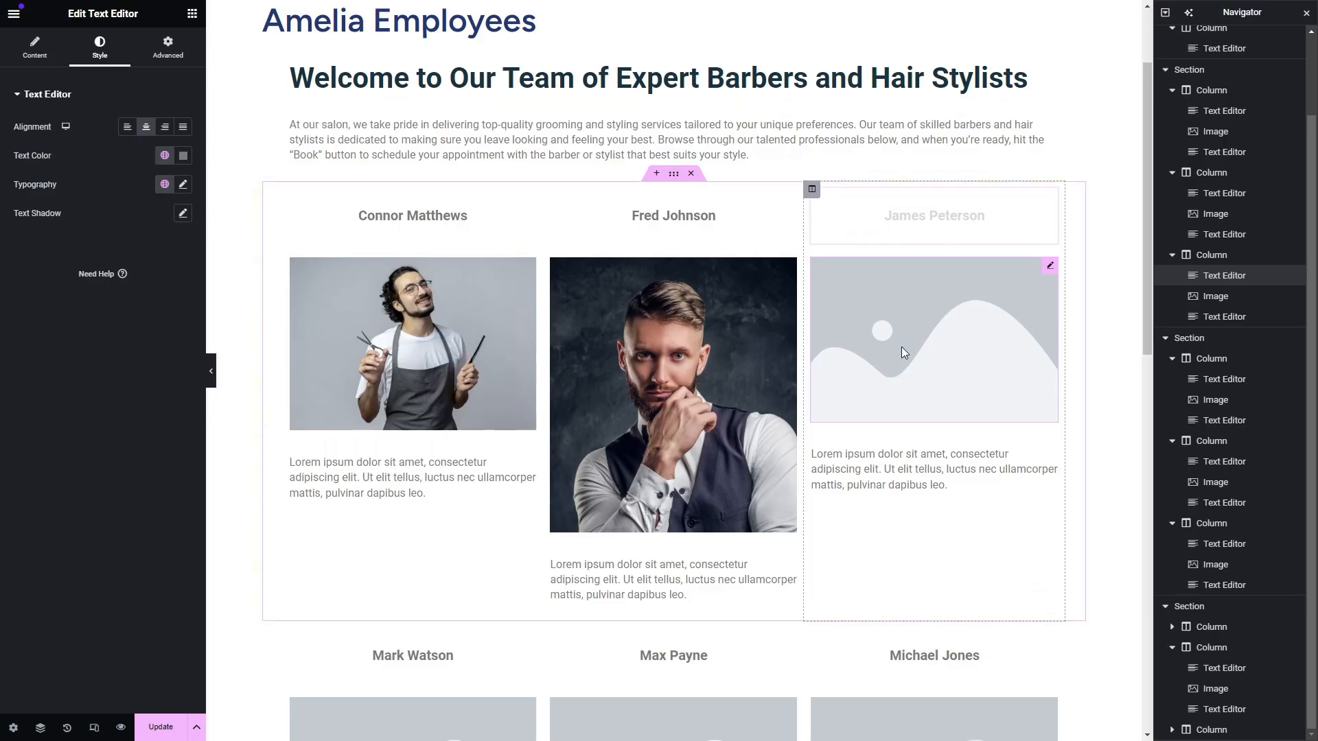
{"action": "left_click", "coordinate": [901, 347]}
{"action": "left_click", "coordinate": [929, 383]}
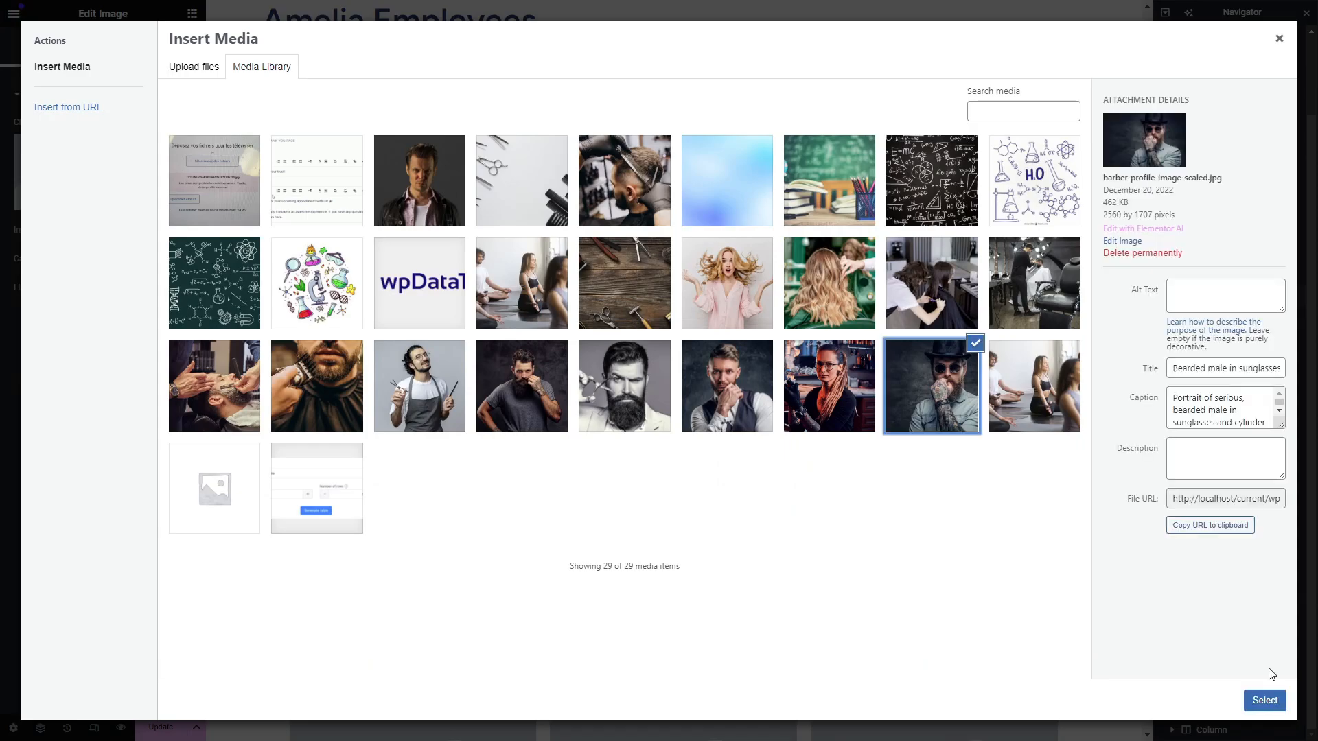
{"action": "left_click", "coordinate": [1265, 701]}
Insert the fourth and fifth employees' portraits from the media library into the first and middle images of the second row.
{"action": "scroll", "coordinate": [534, 403], "scroll_direction": "down", "scroll_amount": 4}
{"action": "left_click", "coordinate": [412, 471]}
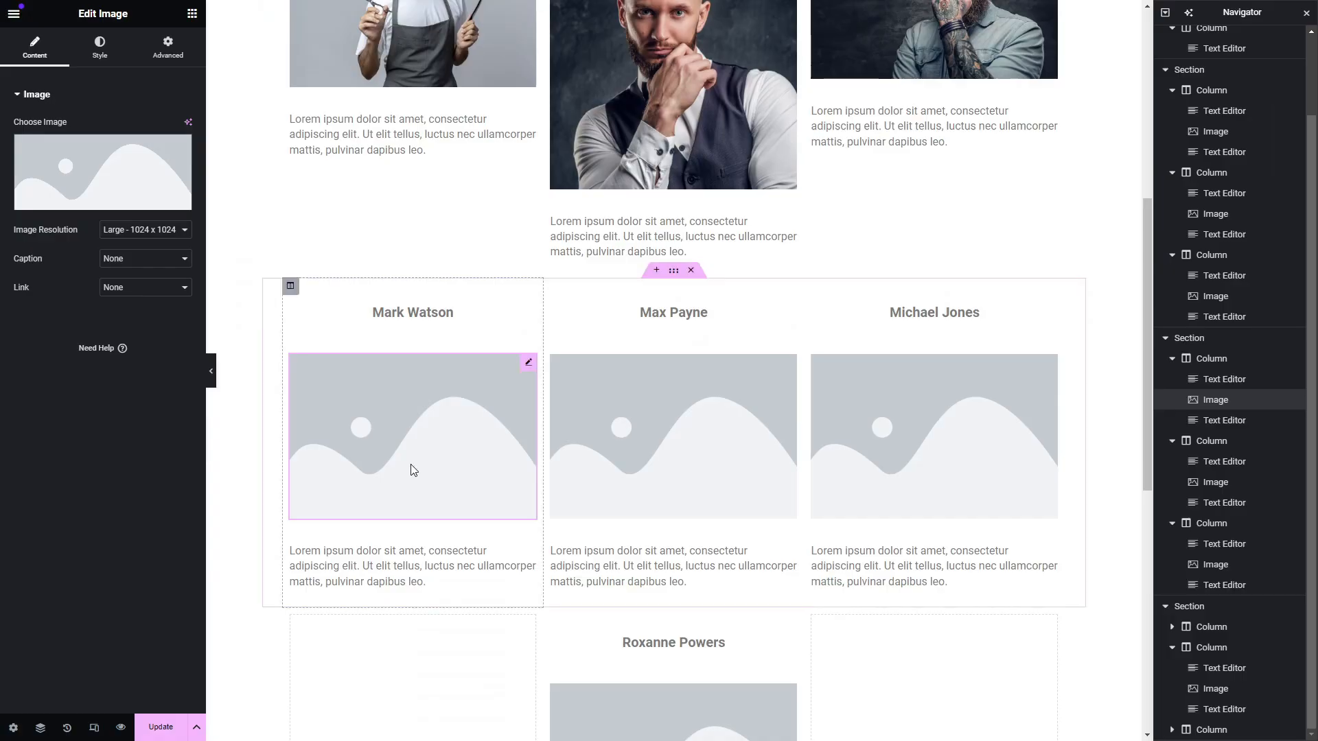
{"action": "left_click", "coordinate": [412, 471]}
{"action": "left_click", "coordinate": [522, 386]}
{"action": "left_click", "coordinate": [1265, 701]}
{"action": "left_click", "coordinate": [759, 465]}
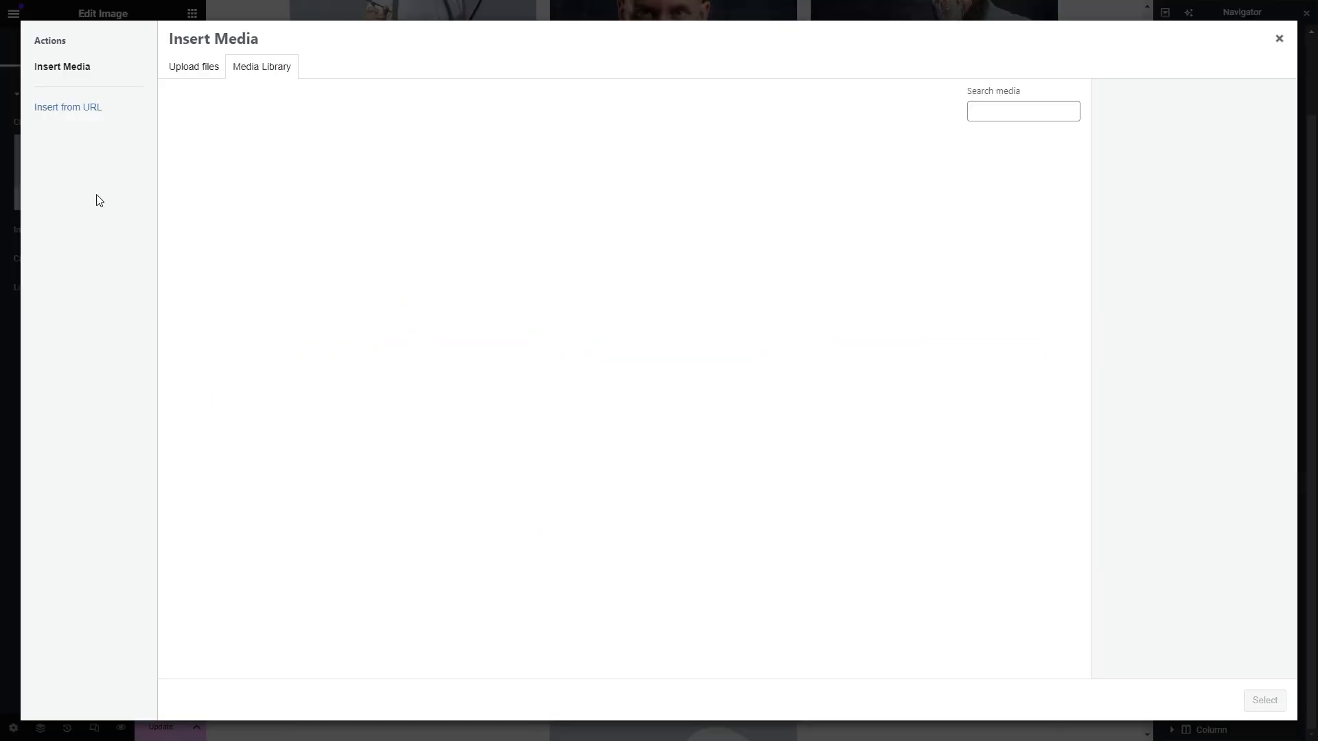
{"action": "left_click", "coordinate": [1265, 701]}
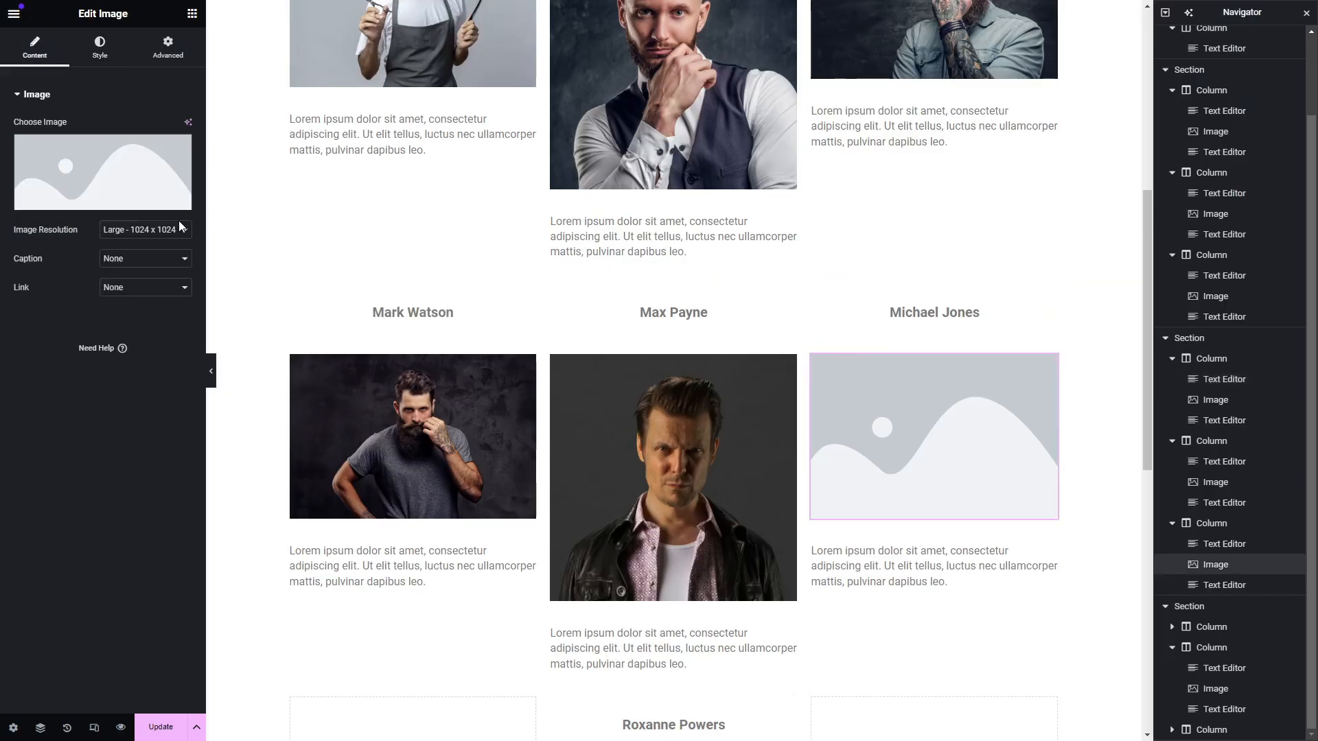
Insert the sixth employee's portrait of the bearded man with scissors and the seventh employee's portrait of the woman in glasses from the media library.
{"action": "left_click", "coordinate": [995, 474]}
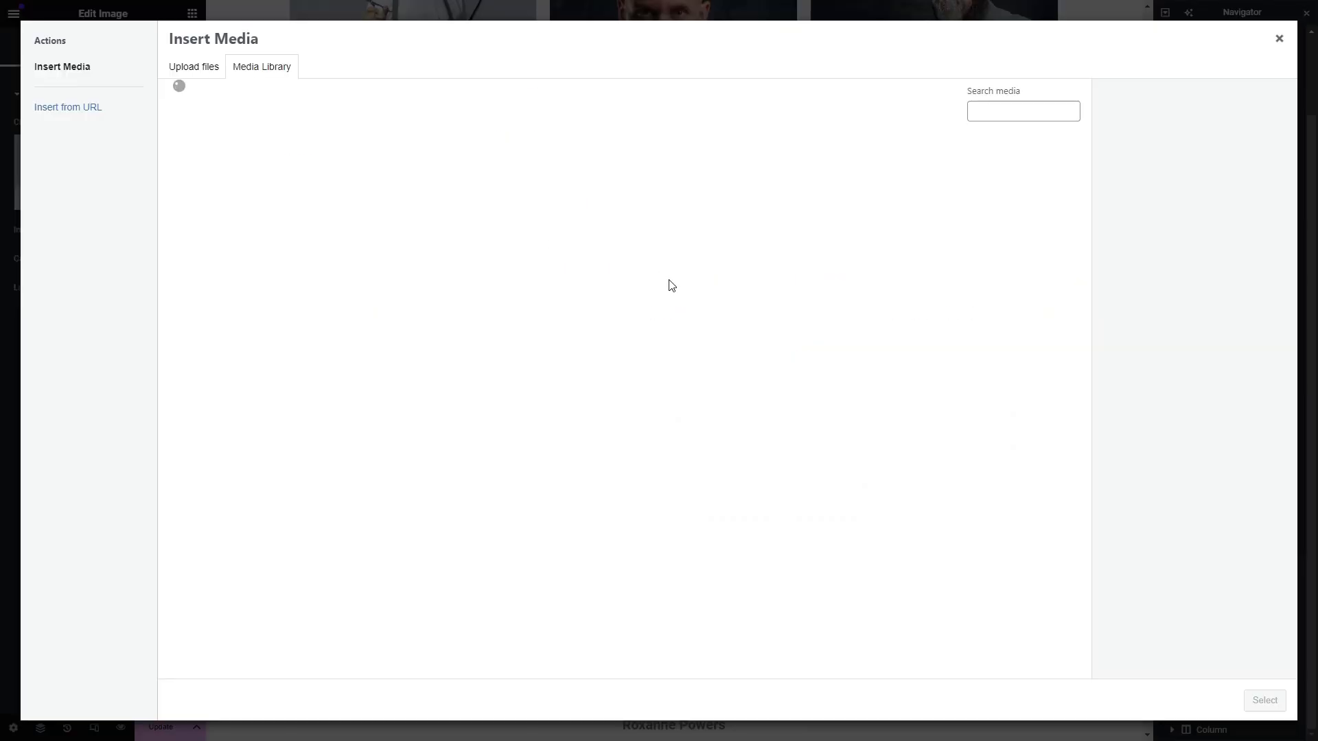
{"action": "left_click", "coordinate": [721, 359]}
{"action": "left_click", "coordinate": [1265, 701]}
{"action": "left_click", "coordinate": [742, 522]}
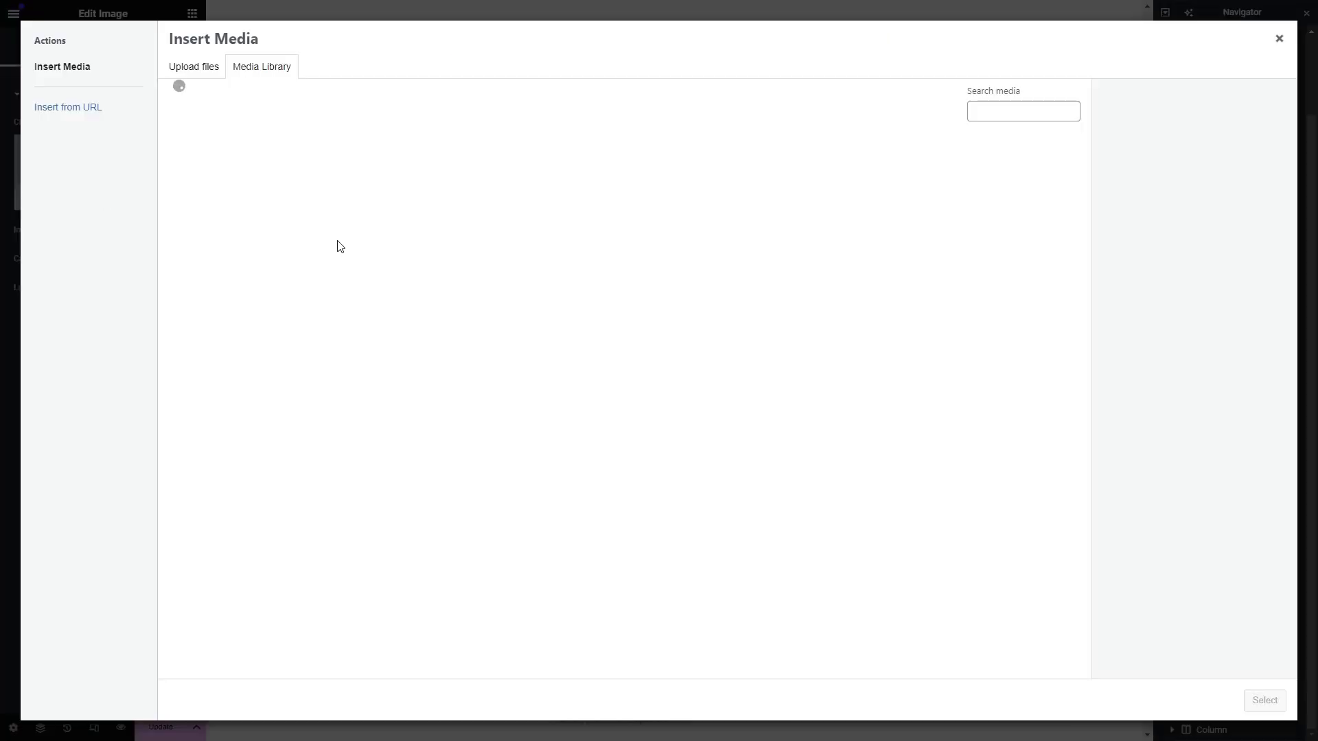
{"action": "left_click", "coordinate": [829, 386]}
{"action": "left_click", "coordinate": [1265, 701]}
{"action": "scroll", "coordinate": [846, 213], "scroll_direction": "down", "scroll_amount": 6}
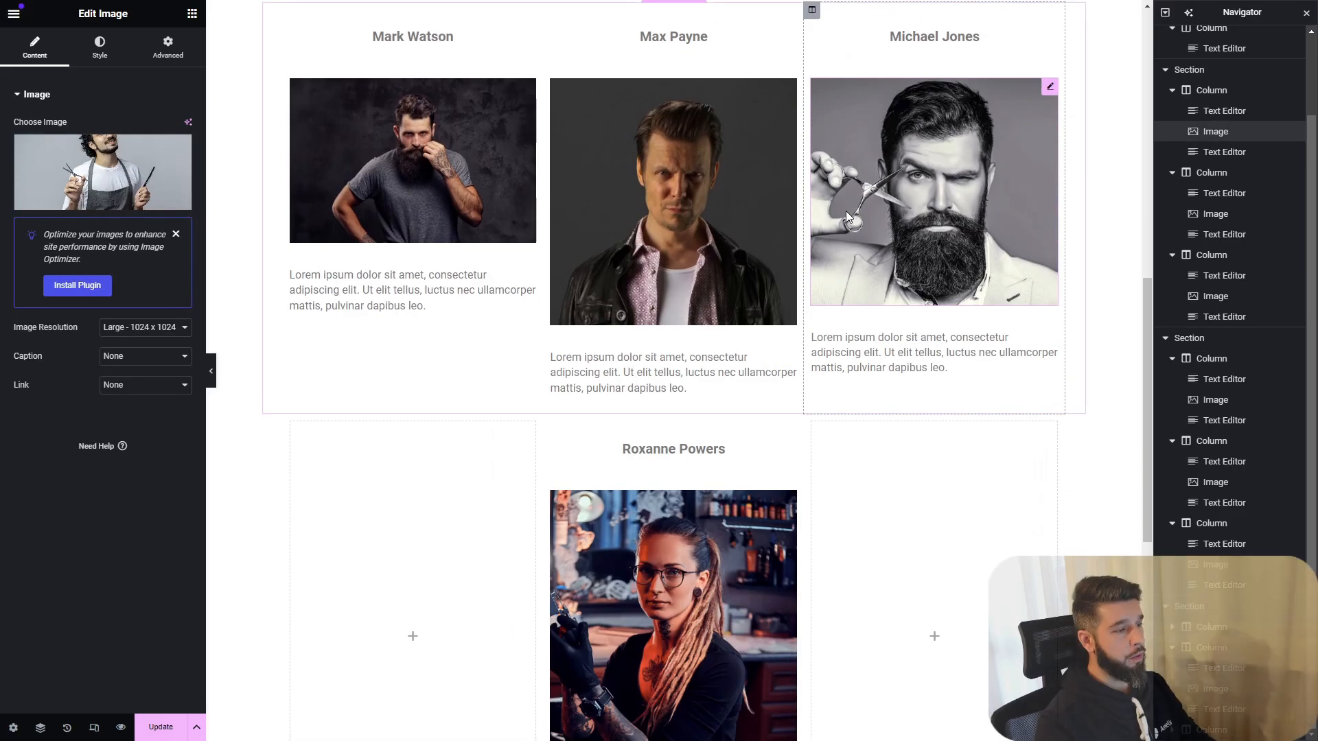
Replace the placeholder under the first employee's portrait with the bio about precision, creativity and a full range of barbering and hairstyling services.
{"action": "scroll", "coordinate": [845, 214], "scroll_direction": "up", "scroll_amount": 5}
{"action": "scroll", "coordinate": [846, 212], "scroll_direction": "up", "scroll_amount": 4}
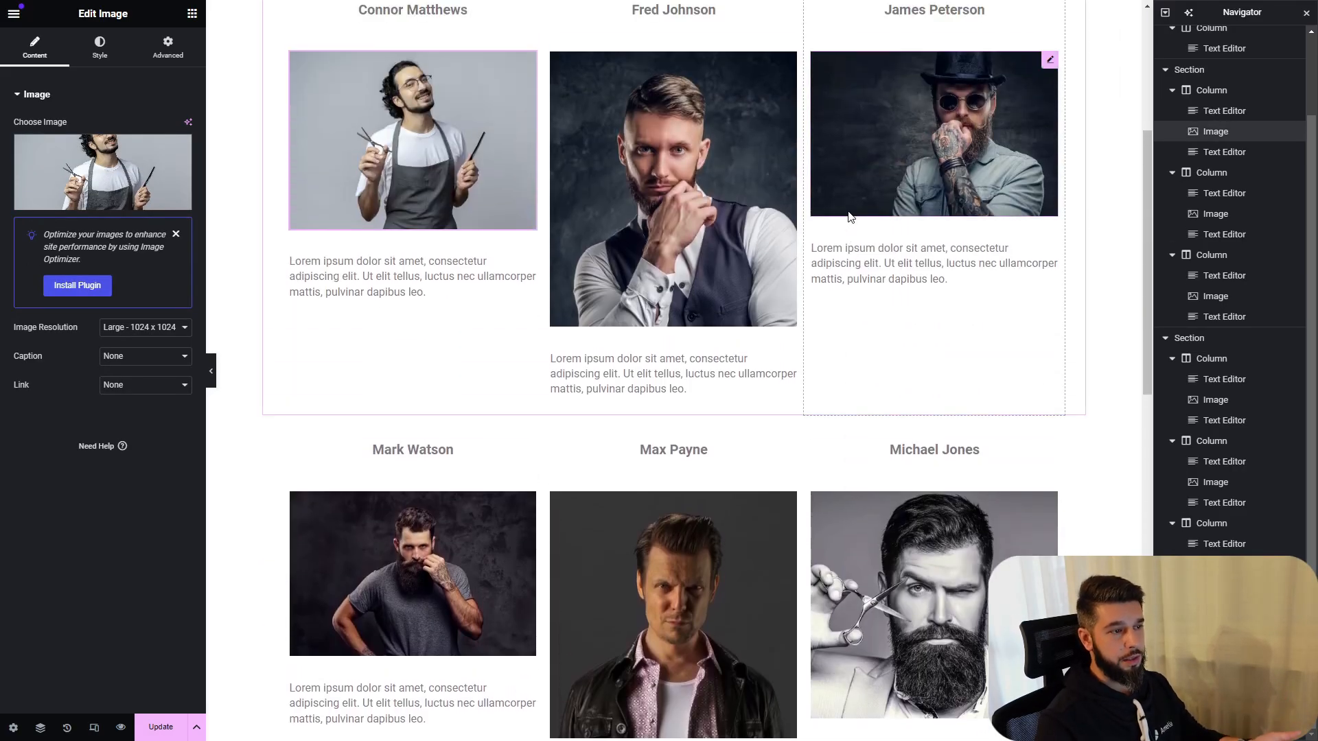
{"action": "scroll", "coordinate": [830, 220], "scroll_direction": "up", "scroll_amount": 3}
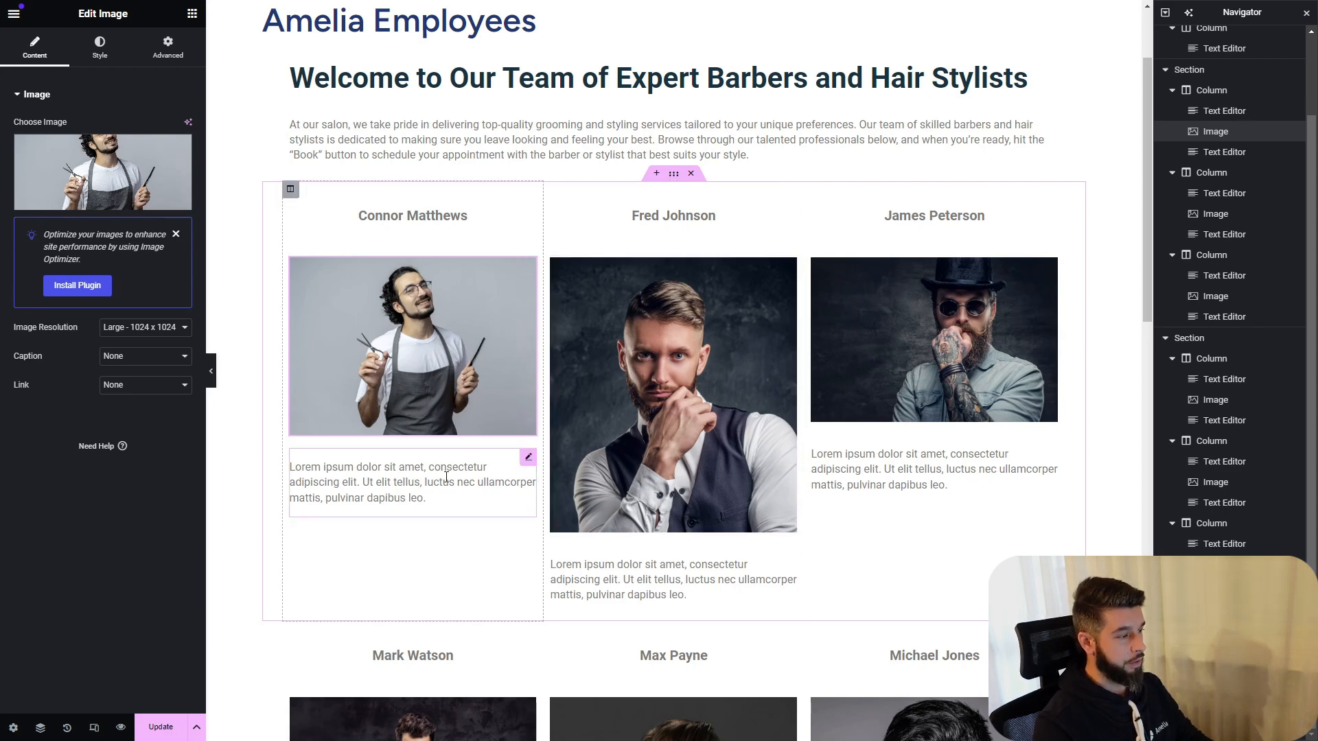
{"action": "left_click", "coordinate": [427, 497]}
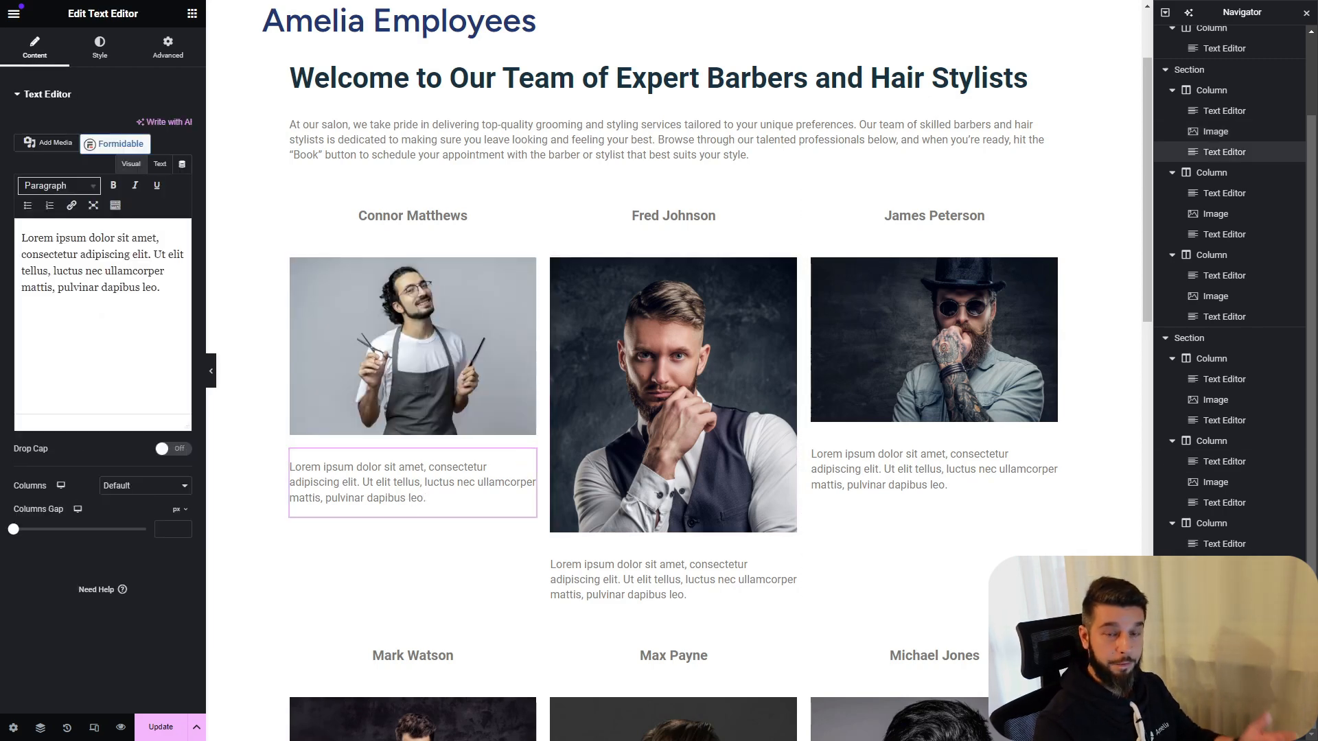
{"action": "key", "text": "ctrl+a"}
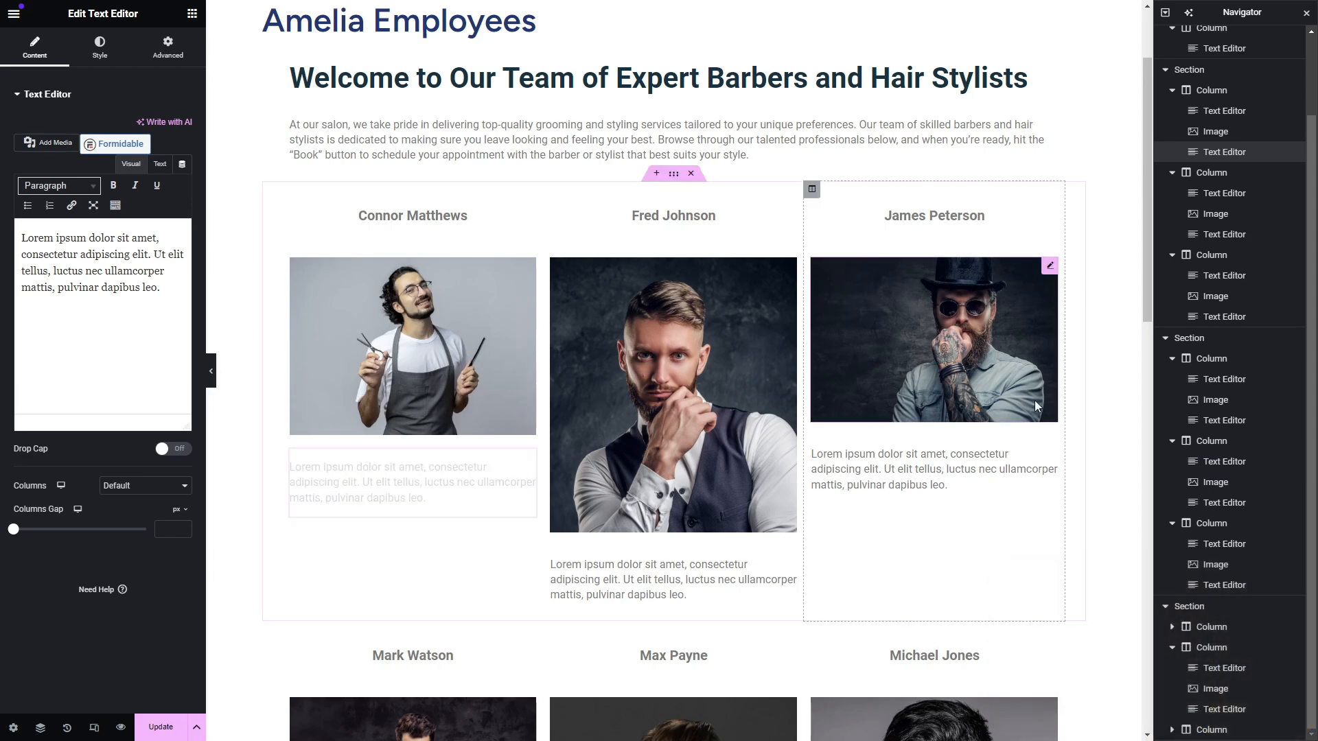
{"action": "type", "text": "Connor combines precision and creativity to provide a full range of barbering and hairstyling services. Whether you're after a classic cut, a modern style, or something in between, Connor’s attention to detail ensures that every client walks away satisfied. His passion for both barbering and styling allows him to adapt to any request with ease."}
Replace the second employee's placeholder with the bio on traditional cuts and modern trends, and the third's with the bio on a meticulous approach to barbering.
{"action": "left_click", "coordinate": [686, 580]}
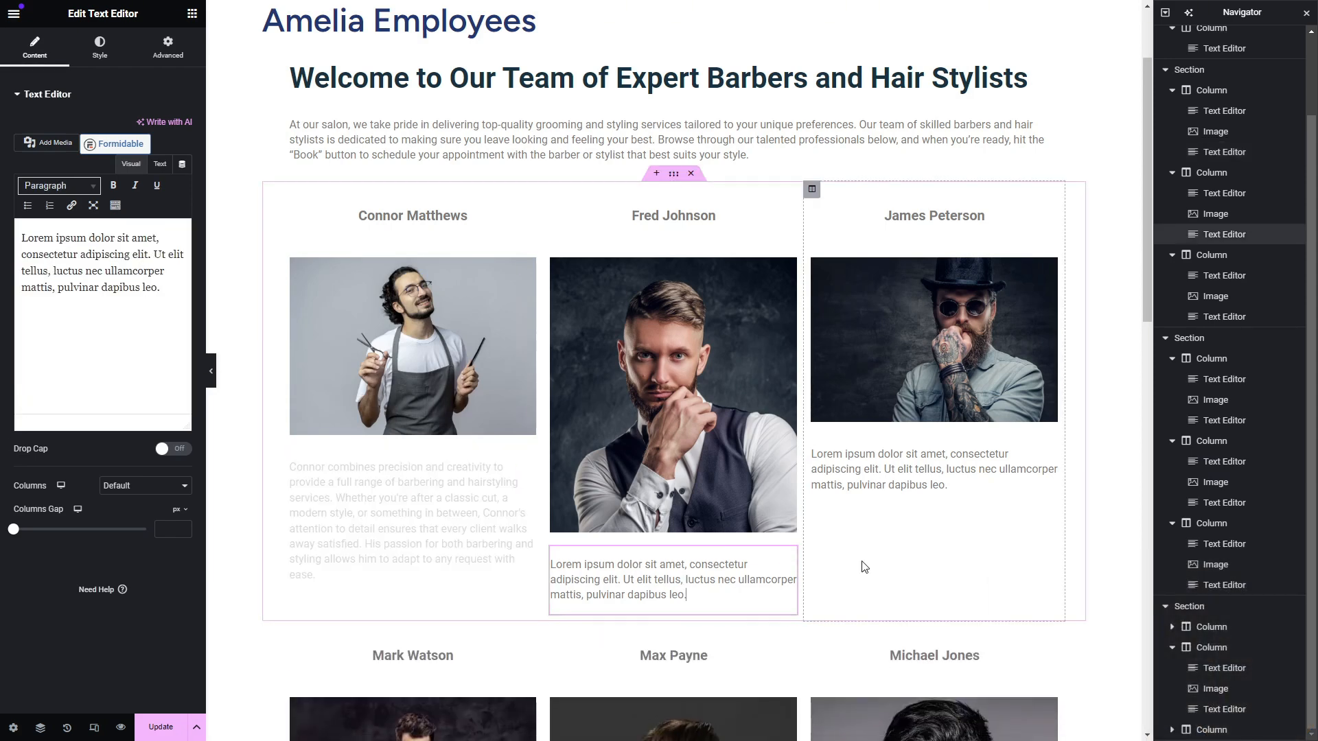
{"action": "left_click", "coordinate": [96, 362]}
{"action": "key", "text": "ctrl+a"}
{"action": "type", "text": "Fred brings years of experience as a barber, specializing in traditional cuts and modern trends. His focus is on delivering clean, sharp cuts that are tailored to each client’s personality. From fades to pompadours, Fred’s expertise makes him a go-to for anyone looking for a timeless or on-trend haircut."}
{"action": "left_click", "coordinate": [934, 470]}
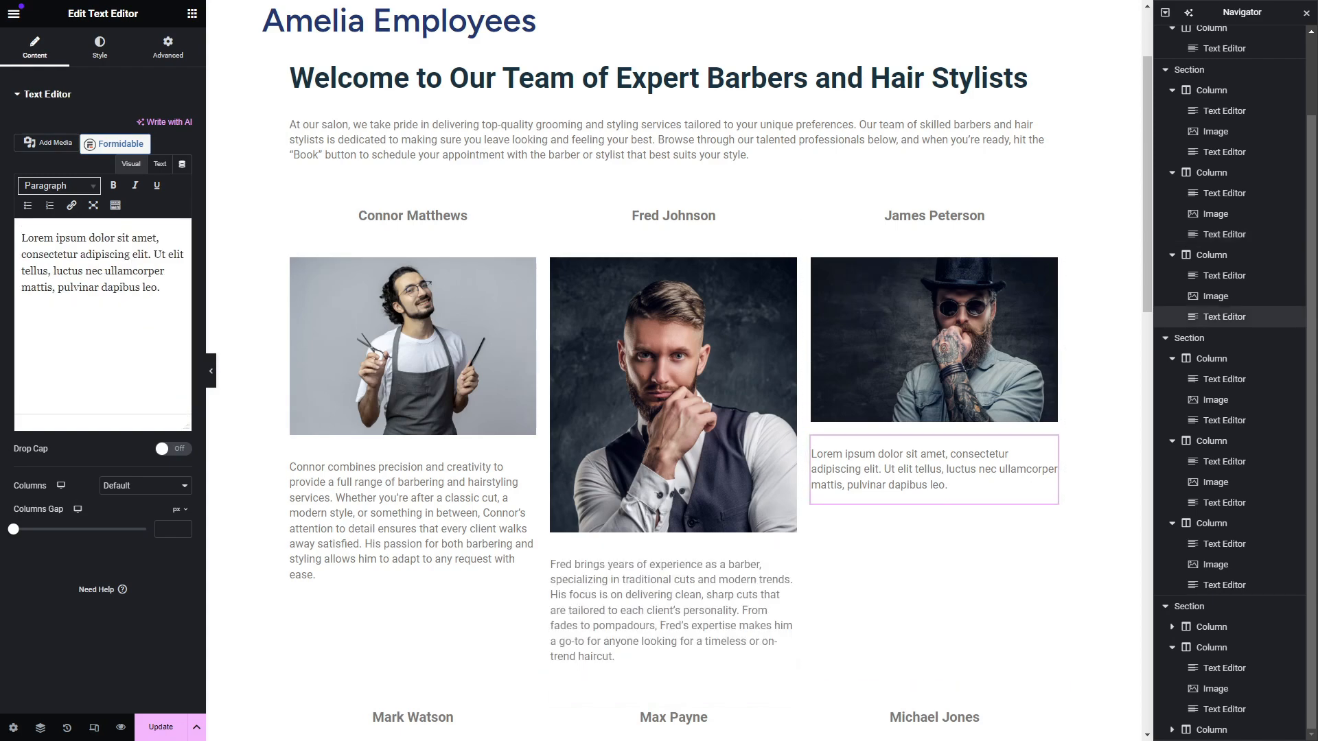
{"action": "key", "text": "ctrl+a"}
{"action": "type", "text": "James is known for his meticulous approach to barbering. With a strong eye for detail, he consistently delivers sharp, precise cuts that leave his clients looking polished and refreshed. Whether you’re after a simple trim or a bold new look, James ensures every visit is a great experience."}
Fill in the fourth employee's bio about versatile barbering and hair styling, and the fifth's about sharp, clean, well-groomed looks.
{"action": "scroll", "coordinate": [945, 574], "scroll_direction": "down", "scroll_amount": 8}
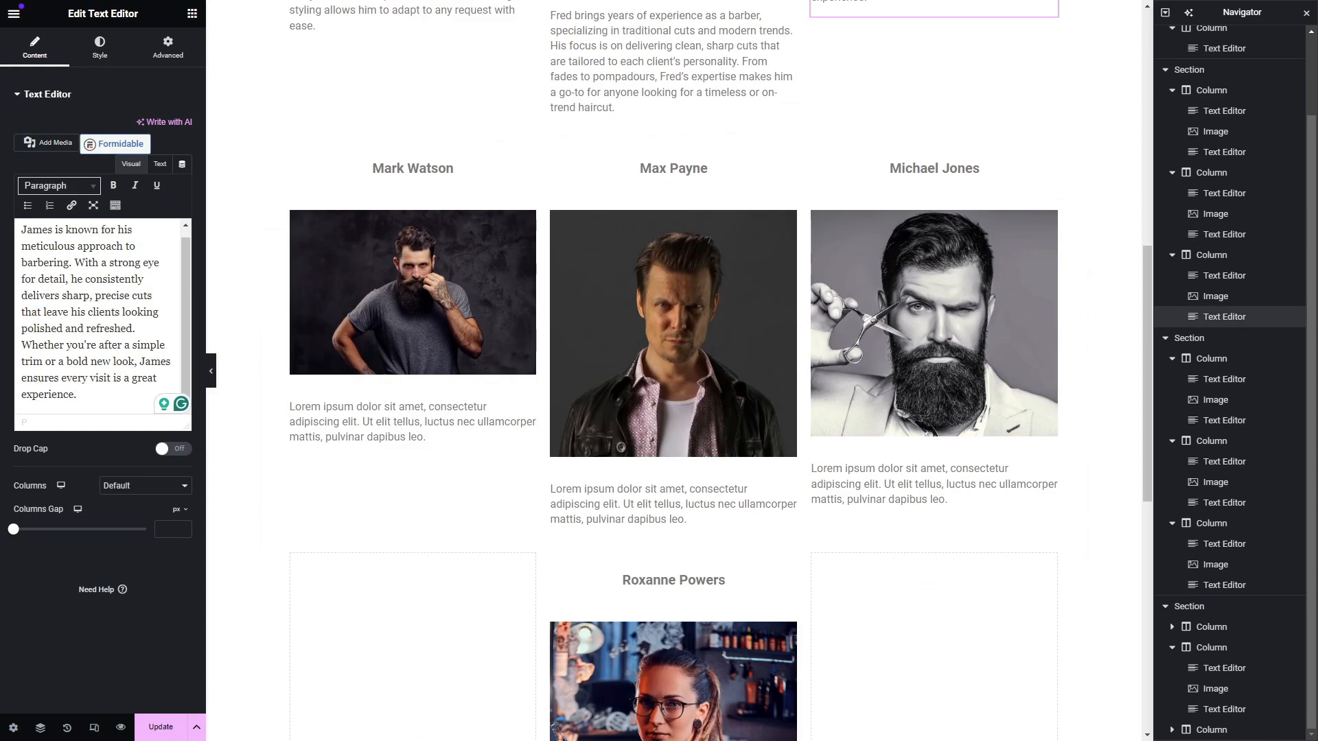
{"action": "left_click", "coordinate": [377, 432]}
{"action": "key", "text": "ctrl+a"}
{"action": "type", "text": "Mark is a versatile professional who excels in both barbering and hair styling. His expertise allows him to cater to a wide variety of styles, from classic men’s cuts to more intricate designs. Mark’s passion for creativity shines through in every cut and style, making him a favorite among those looking for a personalized touch."}
{"action": "left_click", "coordinate": [672, 505]}
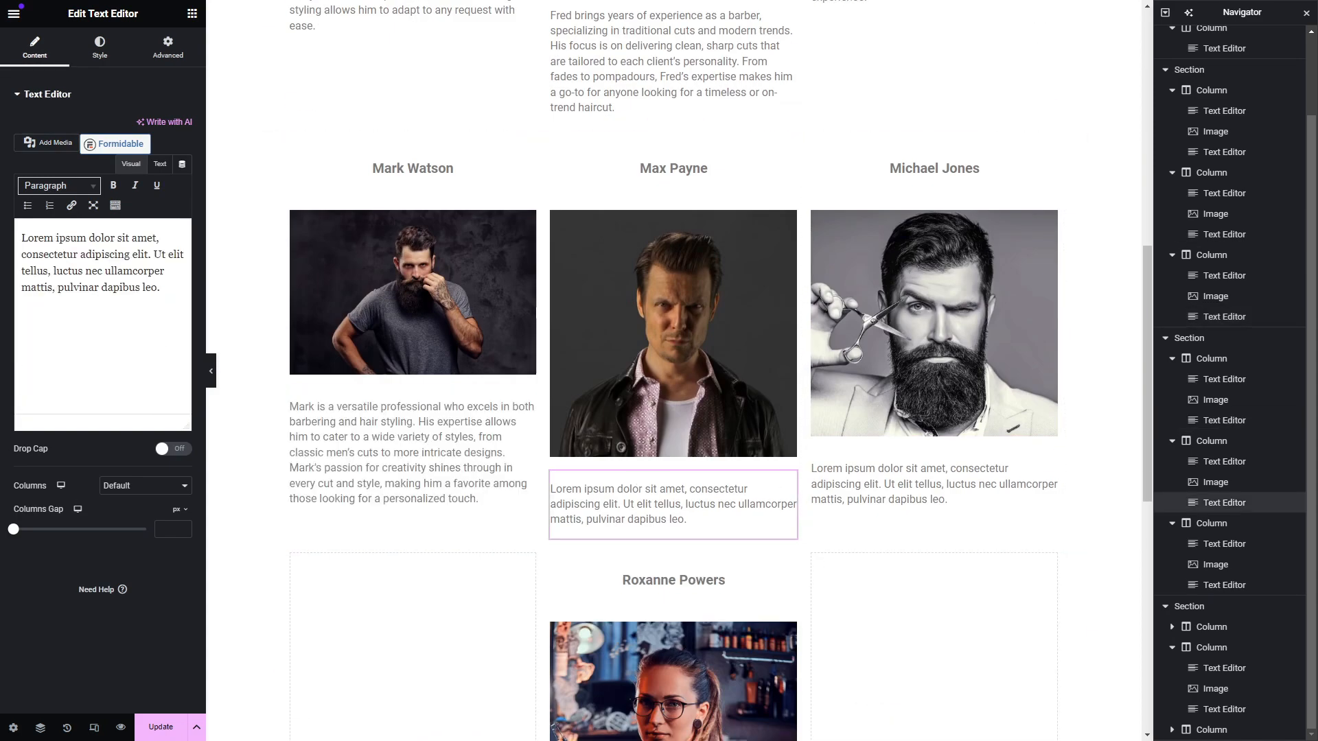
{"action": "key", "text": "ctrl+a"}
{"action": "type", "text": "Max is all about creating sharp, clean, and well-groomed looks. With a focus on classic barbering techniques, he delivers haircuts that are both stylish and timeless. Max’s friendly demeanor and commitment to quality make him a trusted choice for clients seeking consistency and style."}
Fill in the sixth employee's bio about dedication to modern and classic cuts, and the seventh's about creative flair in barbering and hair styling.
{"action": "left_click", "coordinate": [934, 484]}
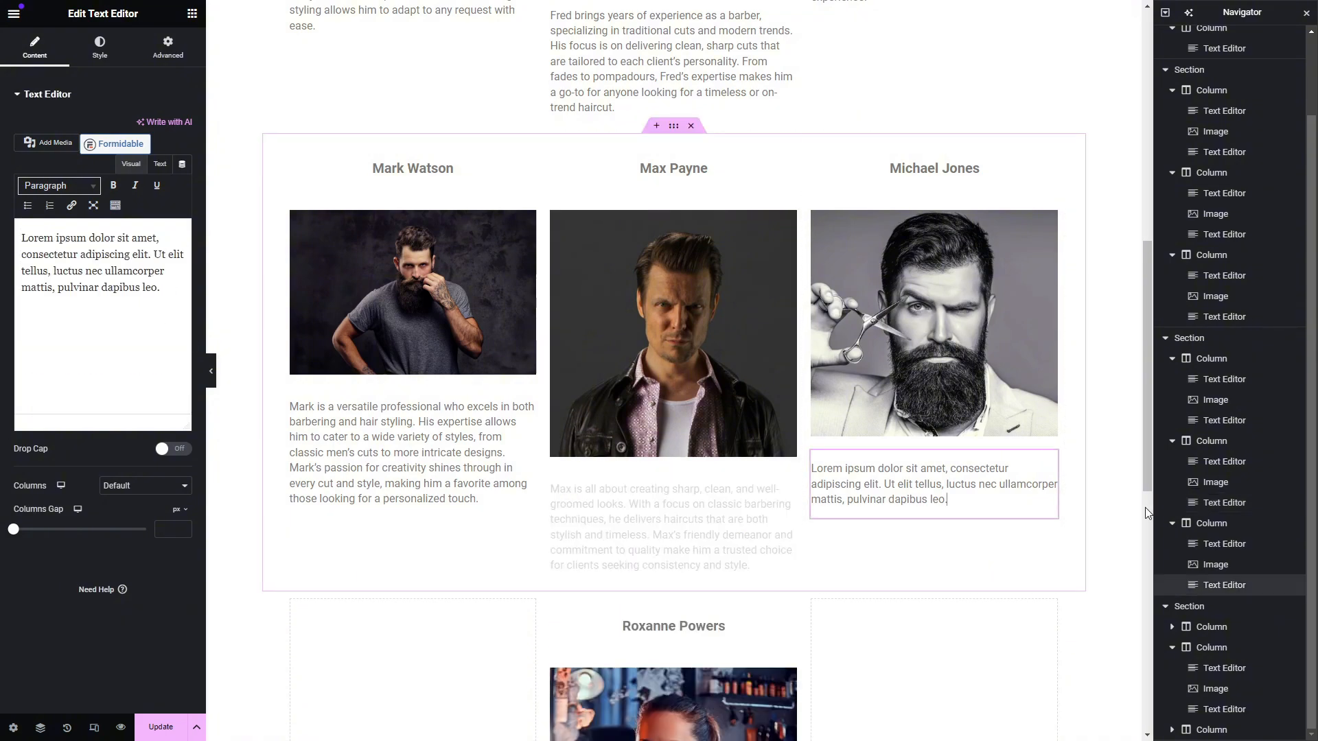
{"action": "key", "text": "ctrl+a"}
{"action": "type", "text": "Michael's dedication to his craft is evident in every haircut. Specializing in modern and classic cuts, he takes the time to understand each client's preferences and ensures that they leave feeling confident. Michael's precision and skill make him a standout barber."}
{"action": "scroll", "coordinate": [672, 481], "scroll_direction": "down", "scroll_amount": 7}
{"action": "left_click", "coordinate": [748, 518]}
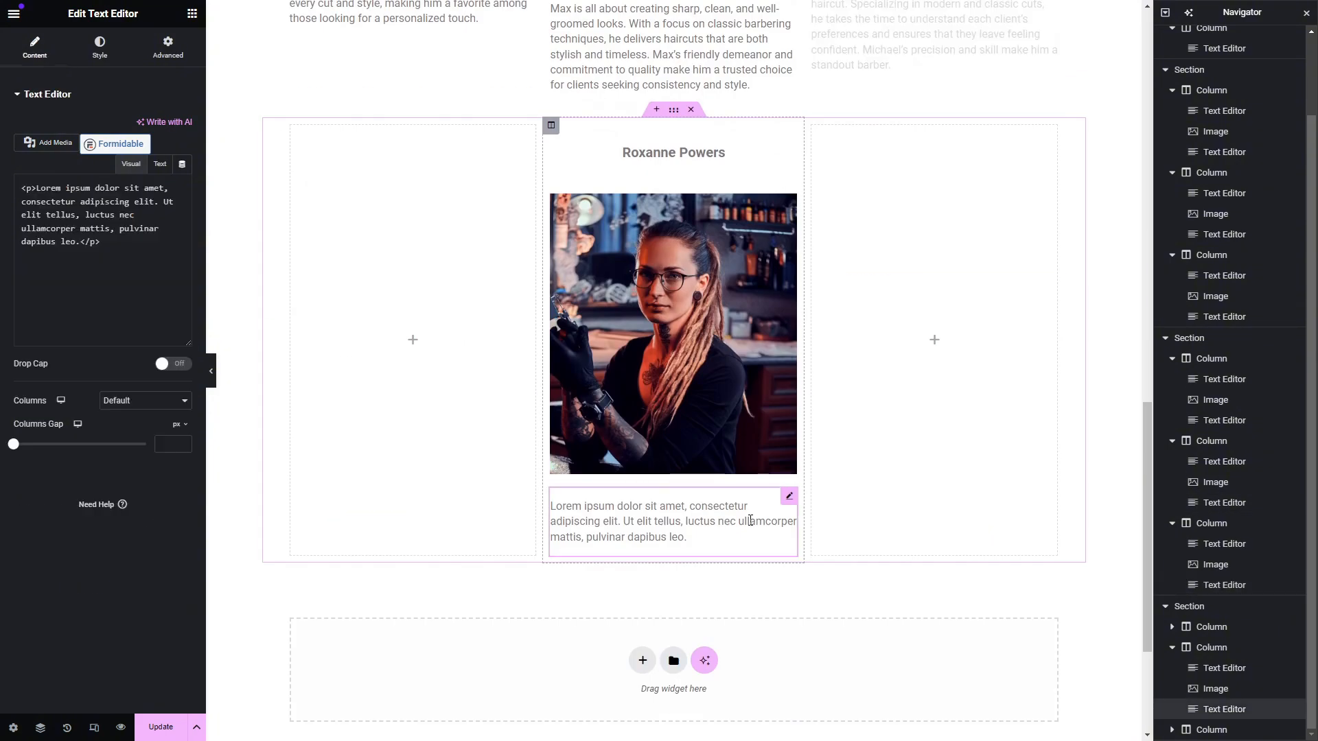
{"action": "key", "text": "ctrl+a"}
{"action": "type", "text": "Roxanne brings a creative flair to both barbering and hair styling. Her expertise allows her to deliver everything from sharp fades to stylish haircuts, along with more tailored hair styling for those looking to switch things up. Roxanne’s passion for staying on top of trends ensures that her clients always receive the freshest looks."}
Update the page and review its preview from the introduction down to the seventh employee's profile.
{"action": "scroll", "coordinate": [556, 482], "scroll_direction": "up", "scroll_amount": 10}
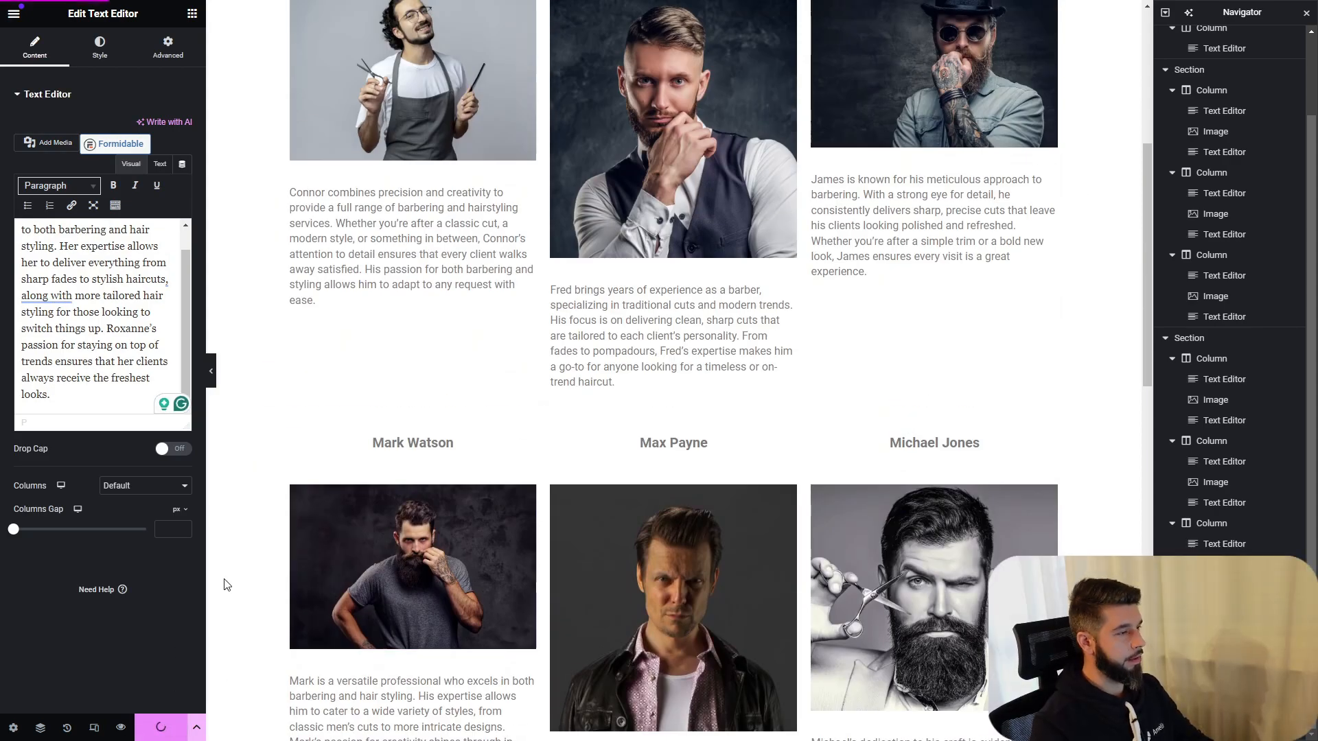
{"action": "scroll", "coordinate": [447, 559], "scroll_direction": "up", "scroll_amount": 4}
{"action": "scroll", "coordinate": [481, 528], "scroll_direction": "down", "scroll_amount": 7}
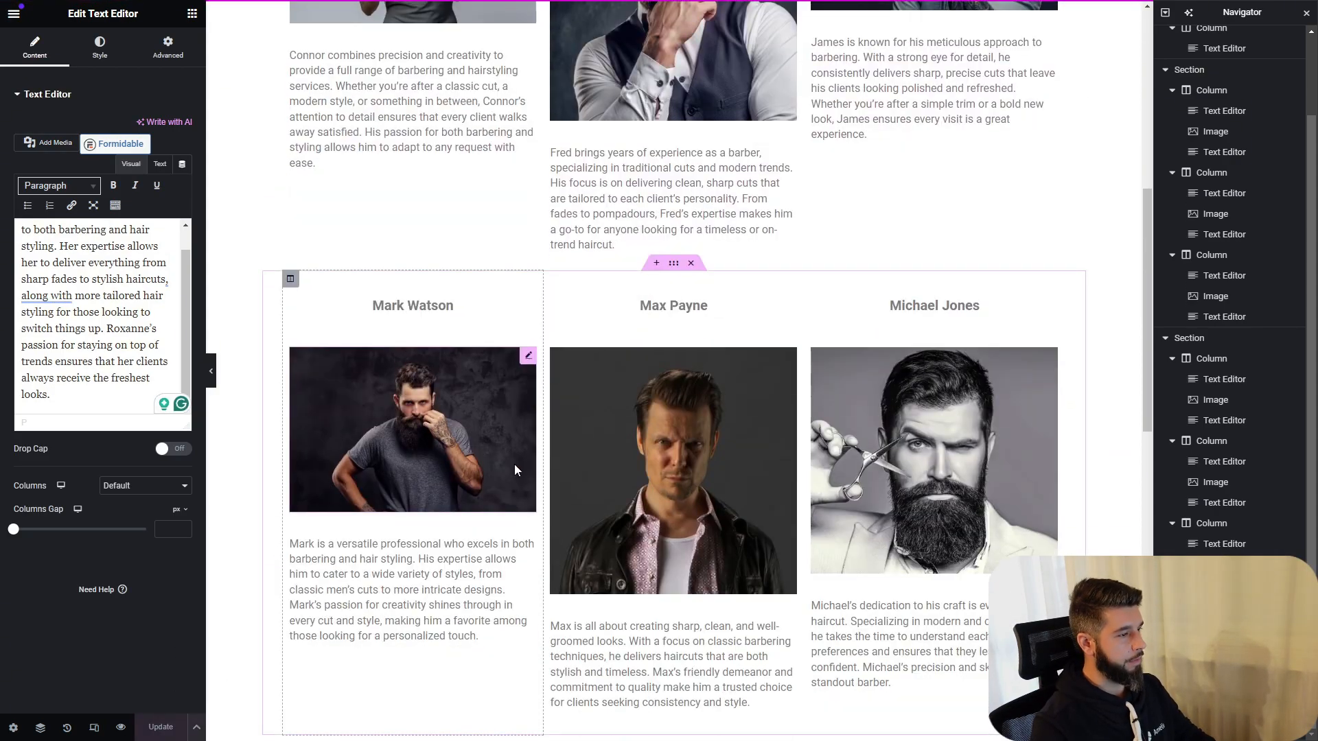
{"action": "scroll", "coordinate": [595, 409], "scroll_direction": "down", "scroll_amount": 1}
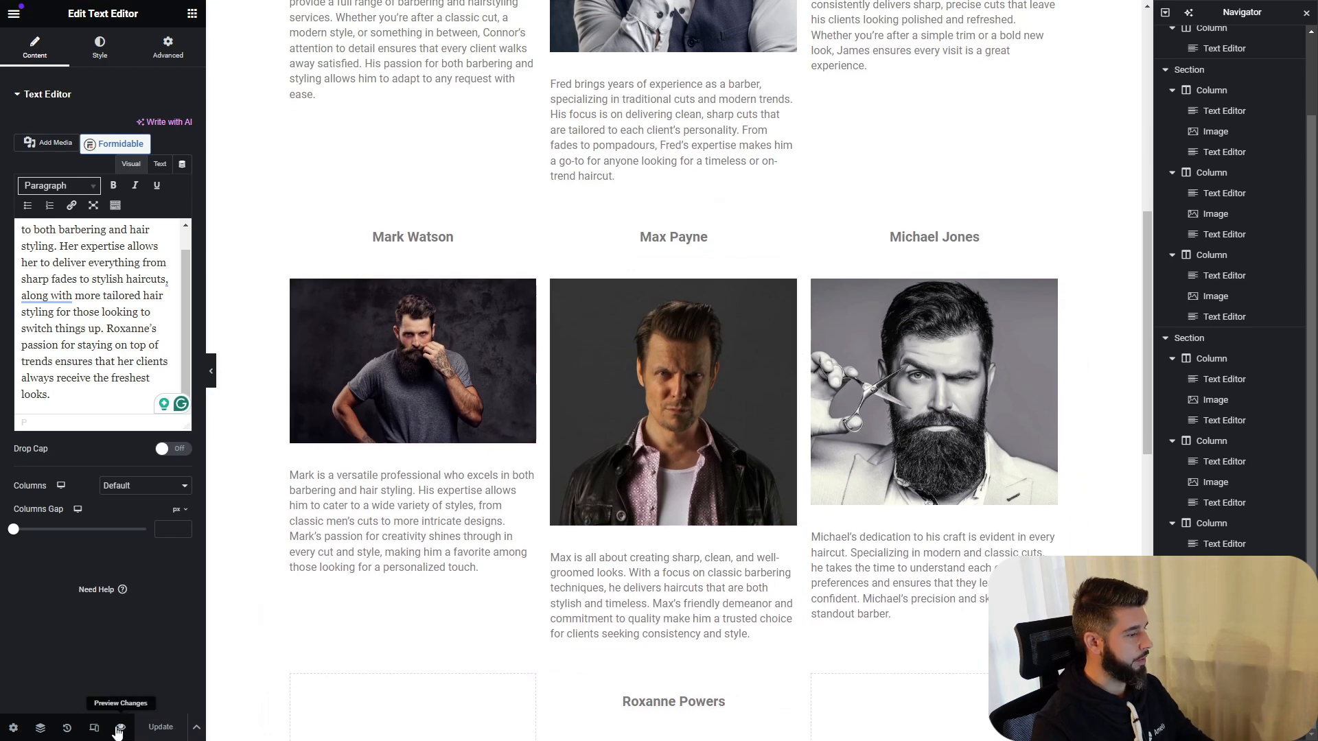
{"action": "left_click", "coordinate": [117, 732]}
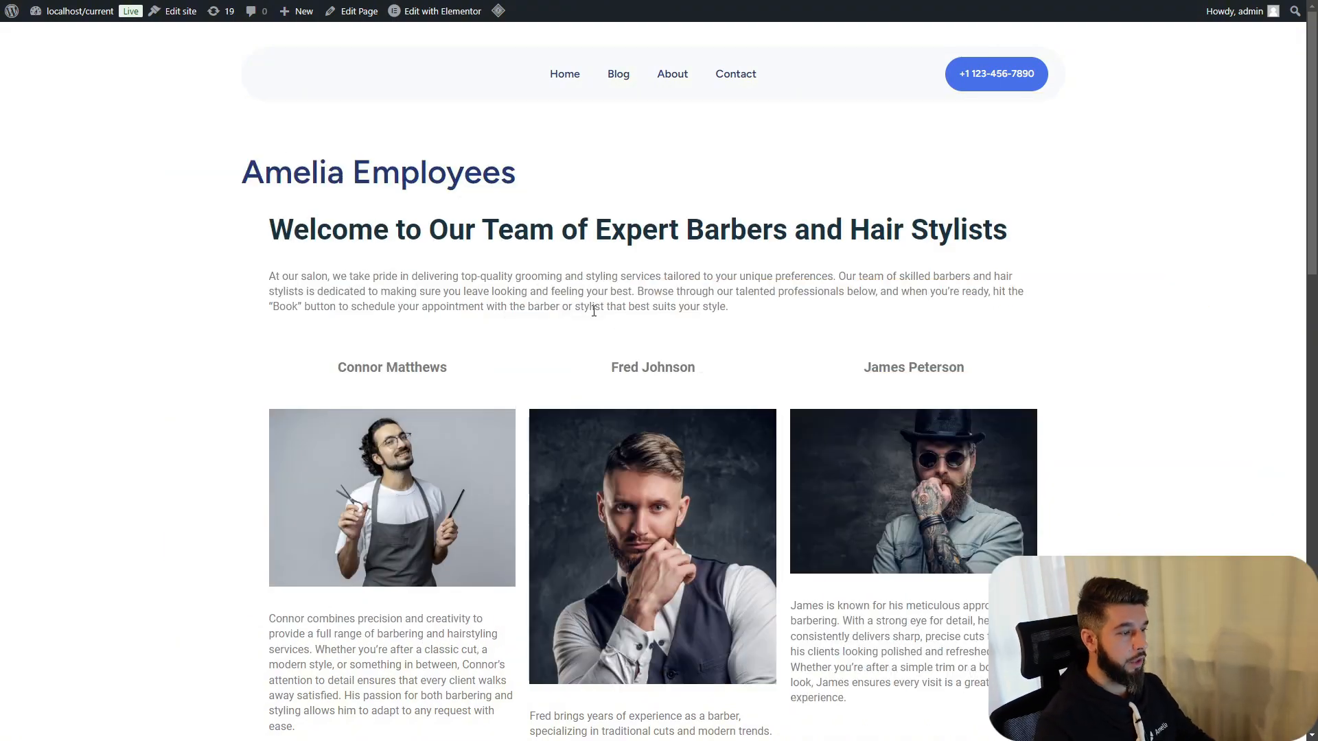
{"action": "scroll", "coordinate": [678, 313], "scroll_direction": "down", "scroll_amount": 6}
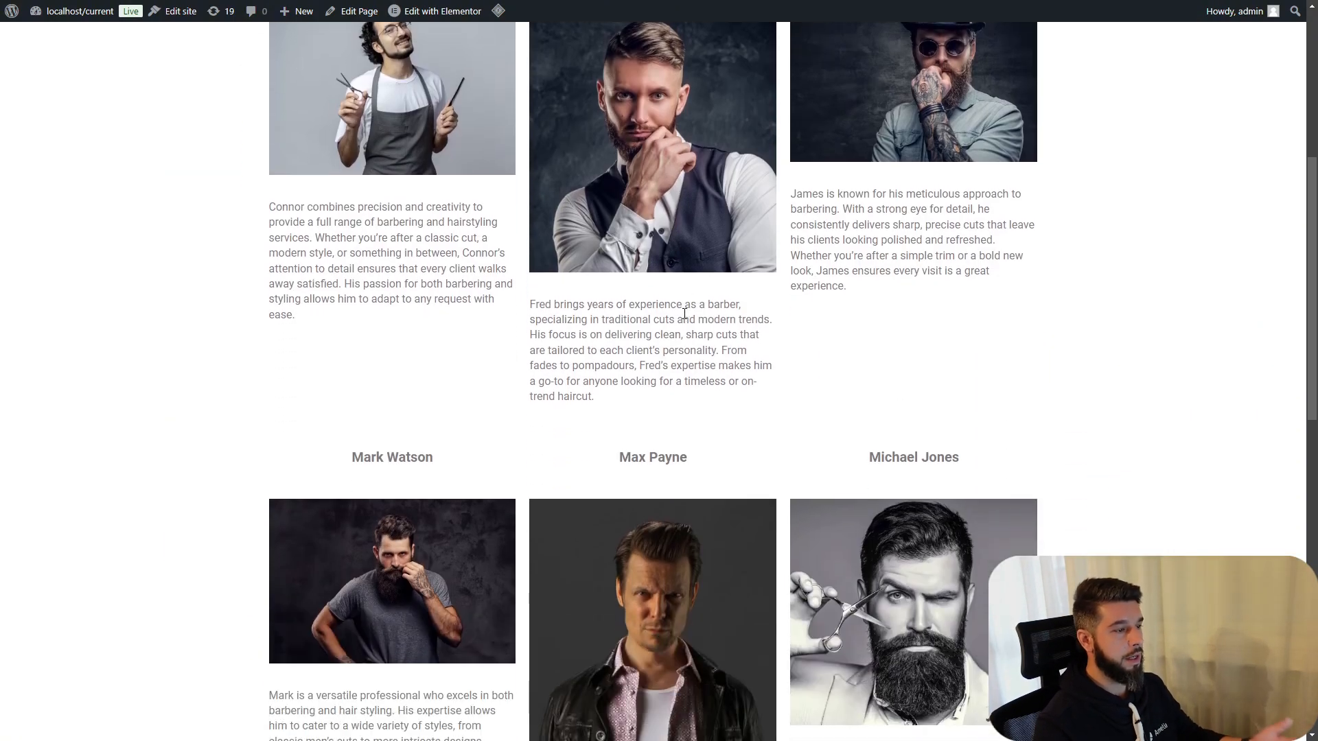
{"action": "scroll", "coordinate": [676, 300], "scroll_direction": "down", "scroll_amount": 12}
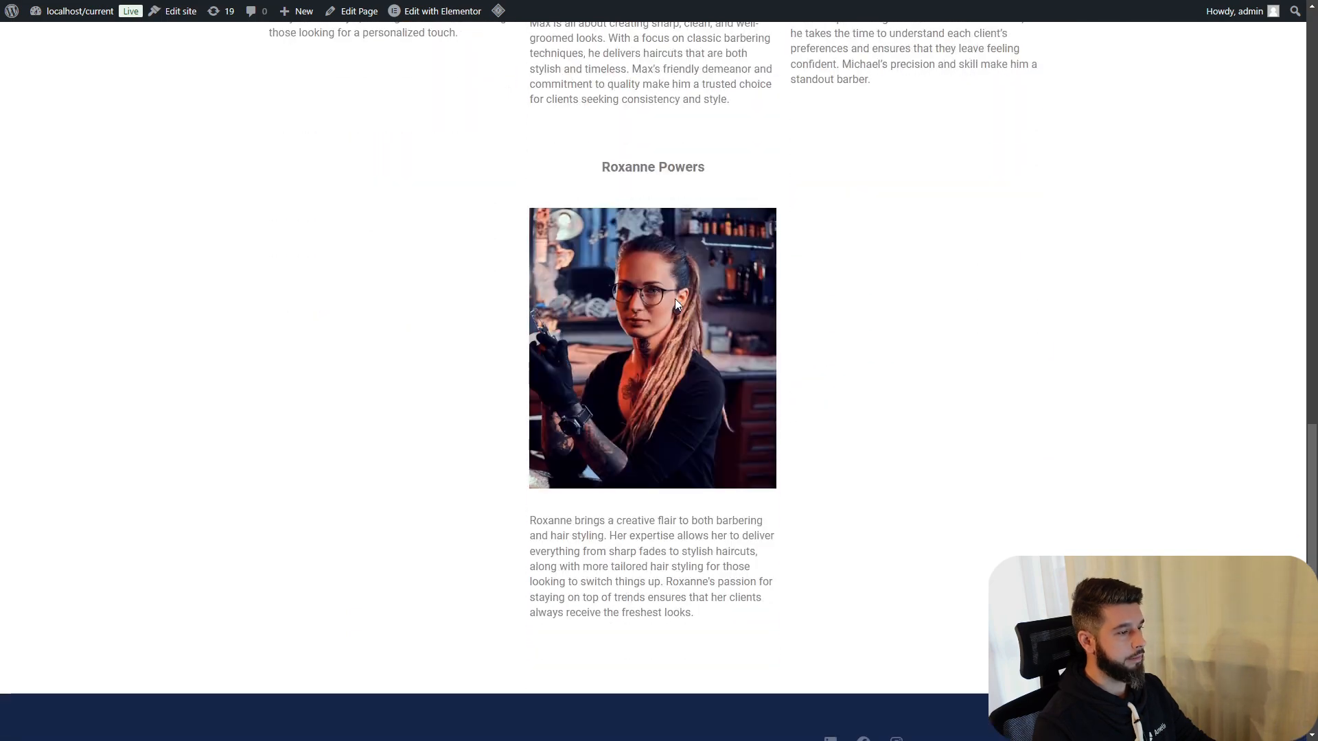
{"action": "scroll", "coordinate": [676, 304], "scroll_direction": "up", "scroll_amount": 9}
{"action": "scroll", "coordinate": [676, 305], "scroll_direction": "up", "scroll_amount": 9}
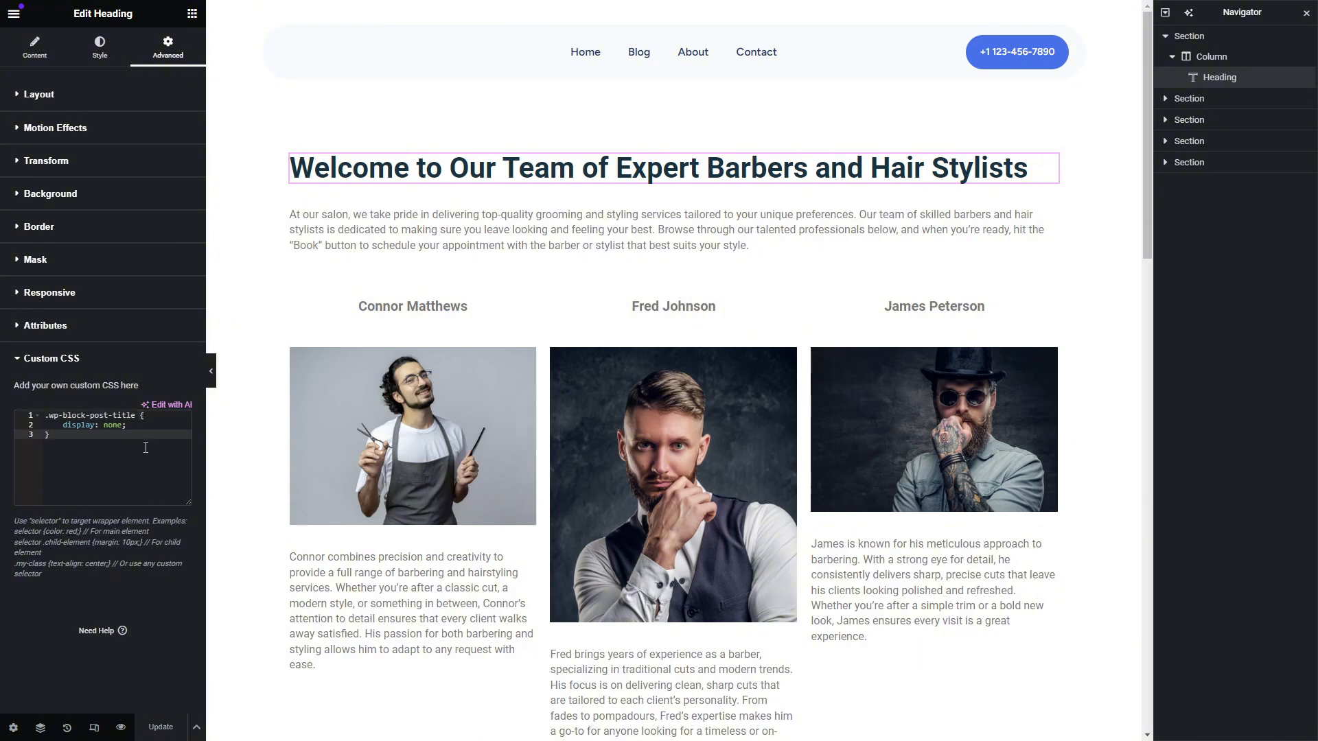
Preview the page again to check the title area above the welcome heading and the employee profiles below it.
{"action": "left_click", "coordinate": [121, 729]}
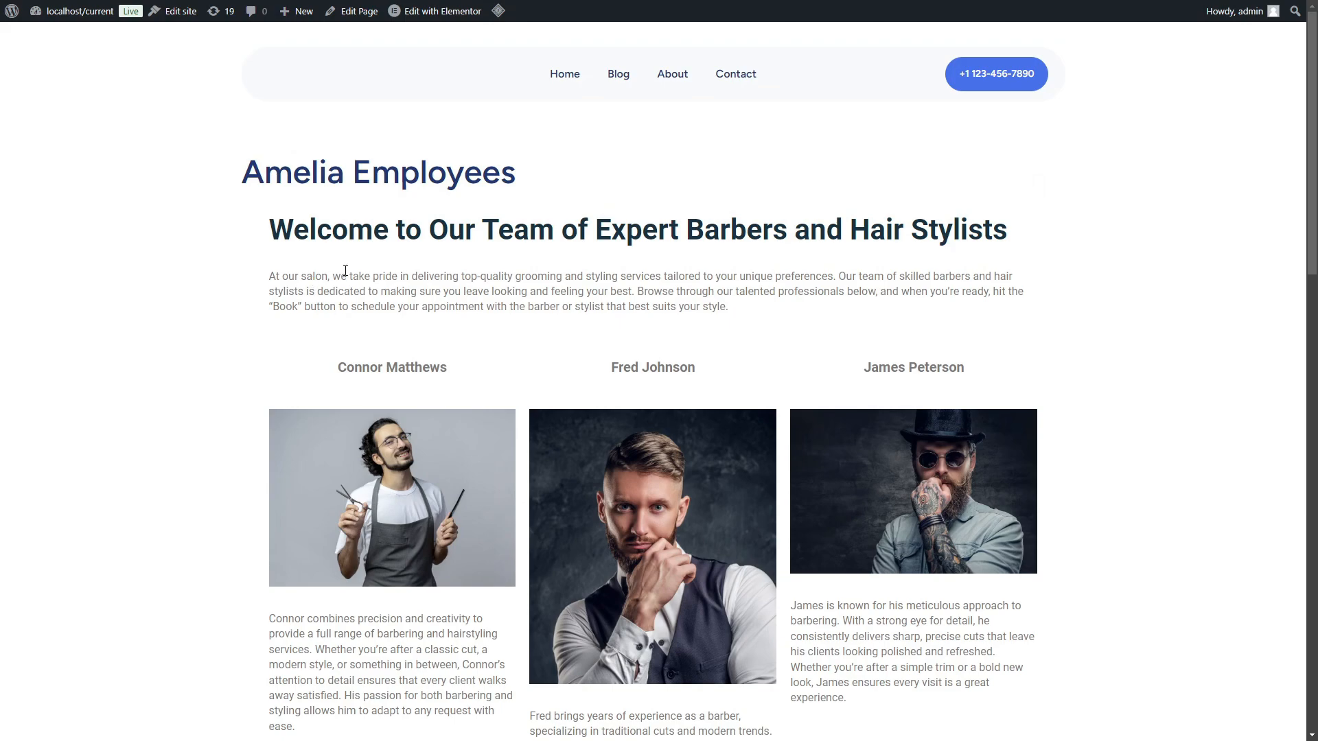
{"action": "scroll", "coordinate": [345, 269], "scroll_direction": "down", "scroll_amount": 1}
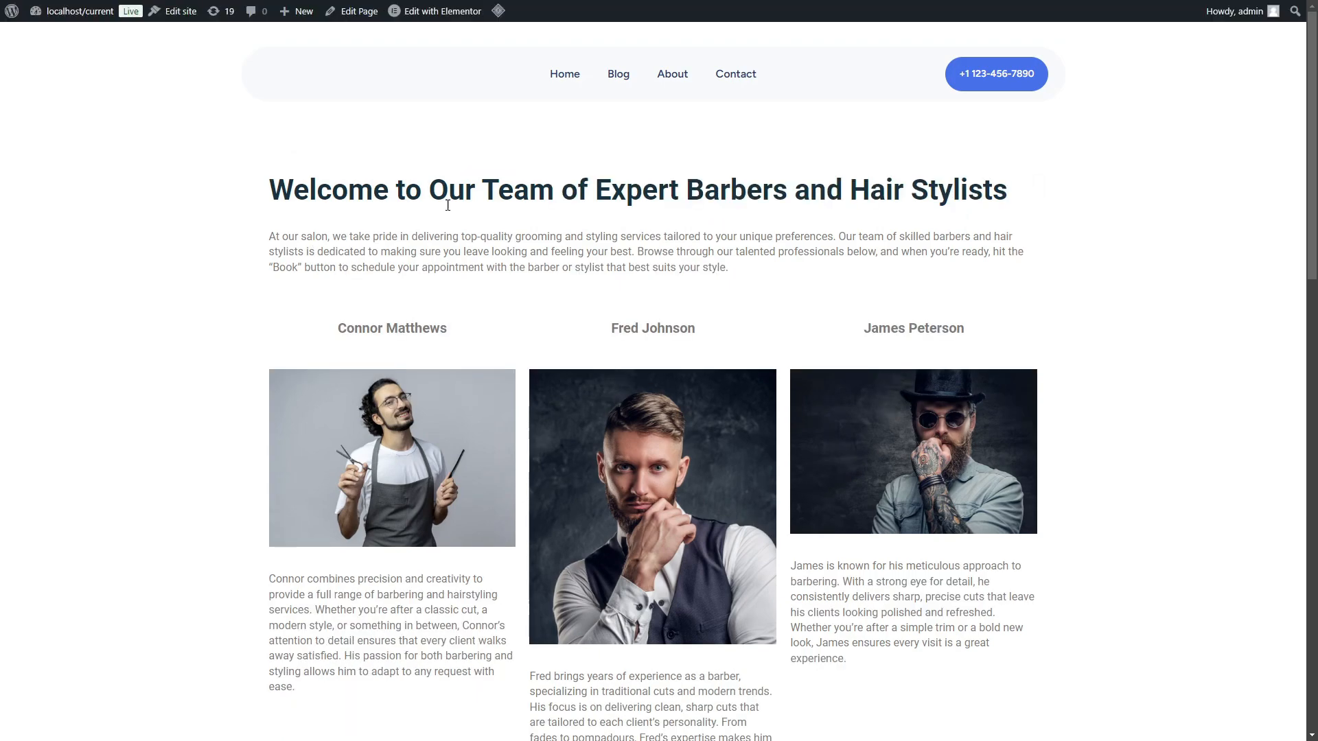
{"action": "scroll", "coordinate": [447, 204], "scroll_direction": "down", "scroll_amount": 10}
{"action": "scroll", "coordinate": [510, 302], "scroll_direction": "up", "scroll_amount": 8}
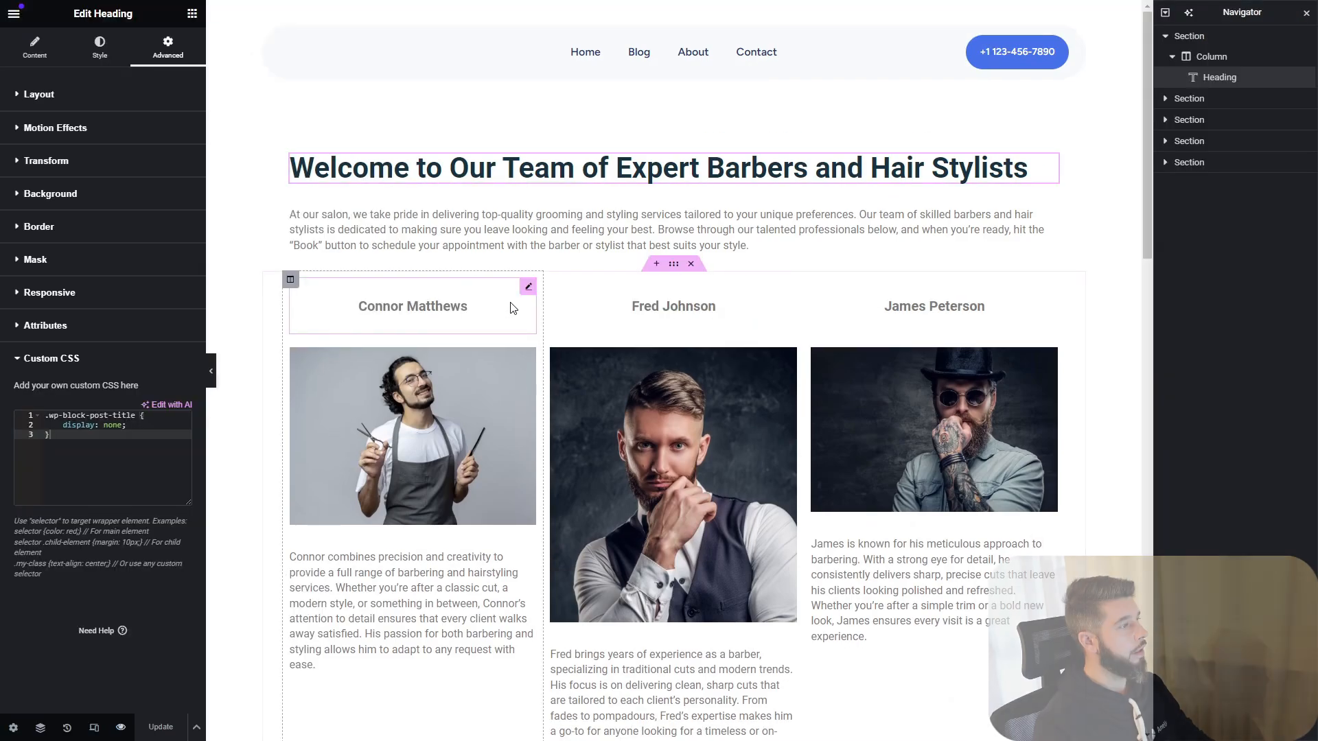
Add a three-column section and move it between the first and second rows of employees.
{"action": "left_click", "coordinate": [36, 48]}
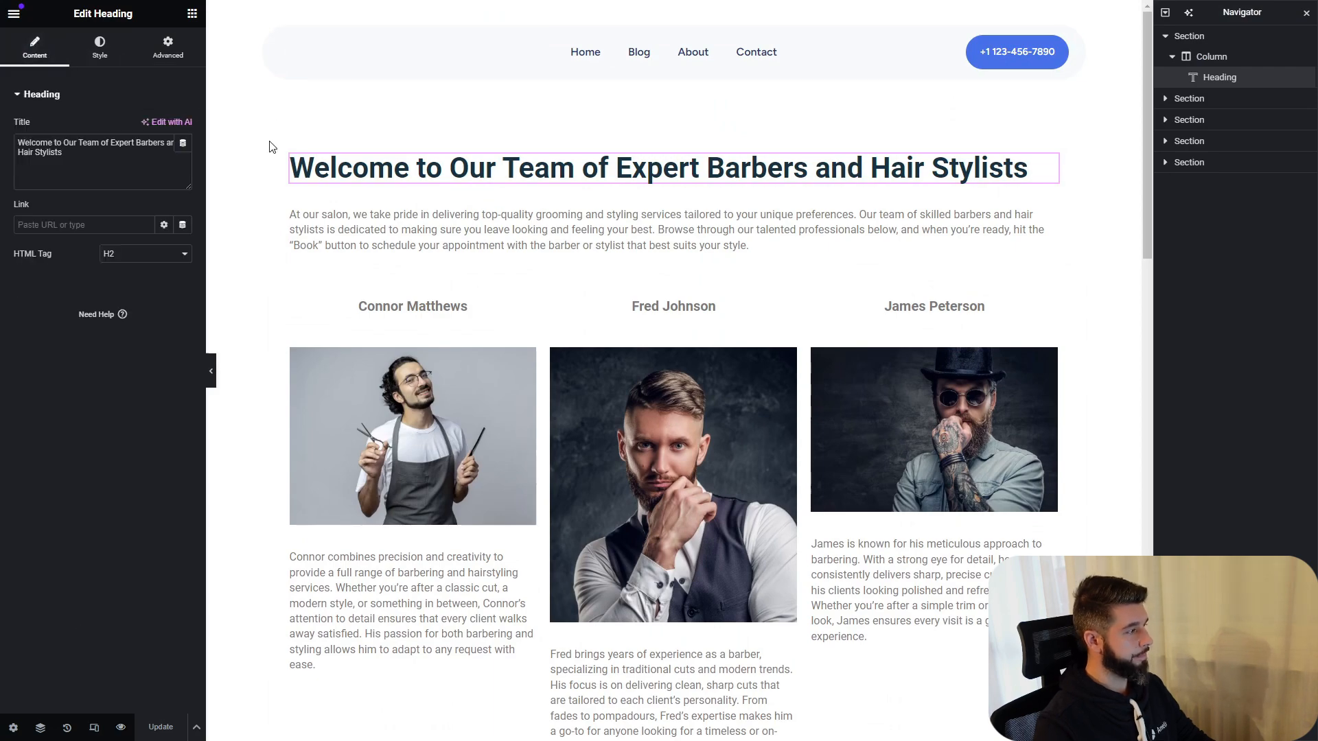
{"action": "scroll", "coordinate": [306, 167], "scroll_direction": "down", "scroll_amount": 7}
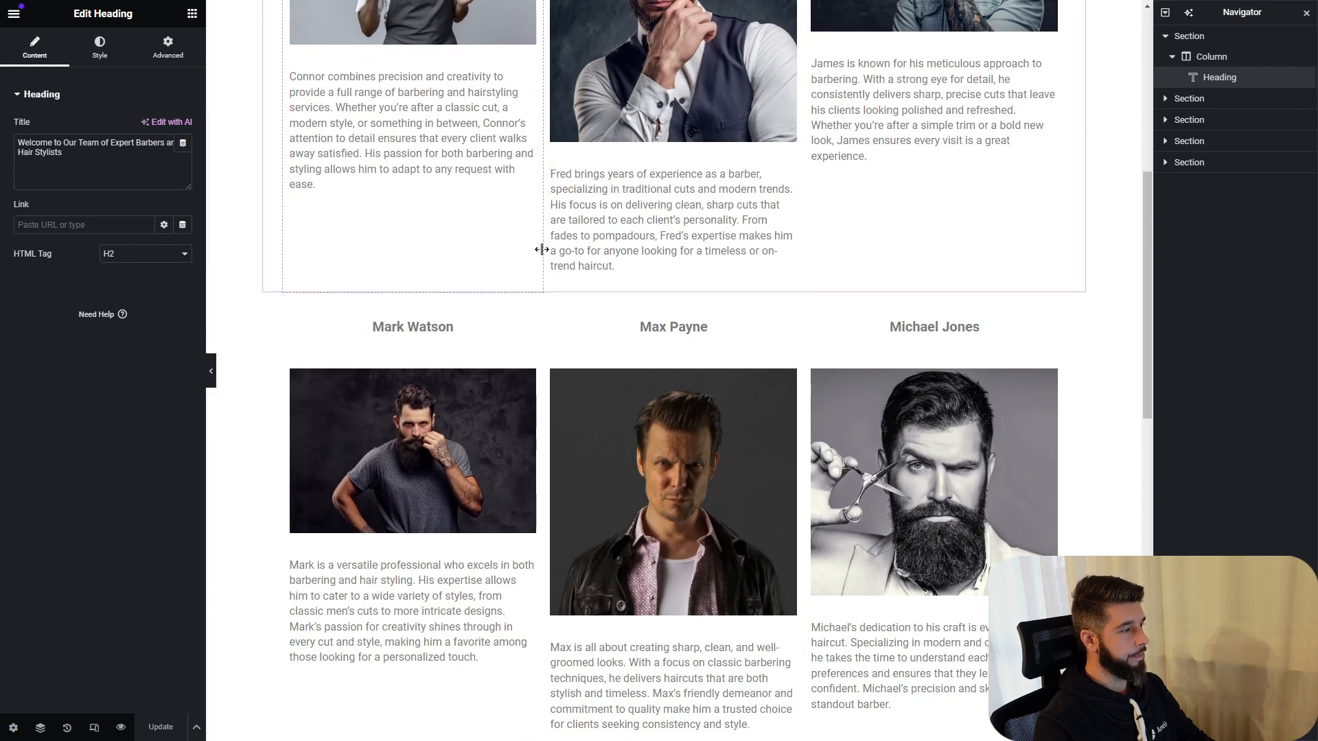
{"action": "left_click", "coordinate": [192, 13]}
{"action": "scroll", "coordinate": [568, 396], "scroll_direction": "down", "scroll_amount": 10}
{"action": "left_click", "coordinate": [643, 433]}
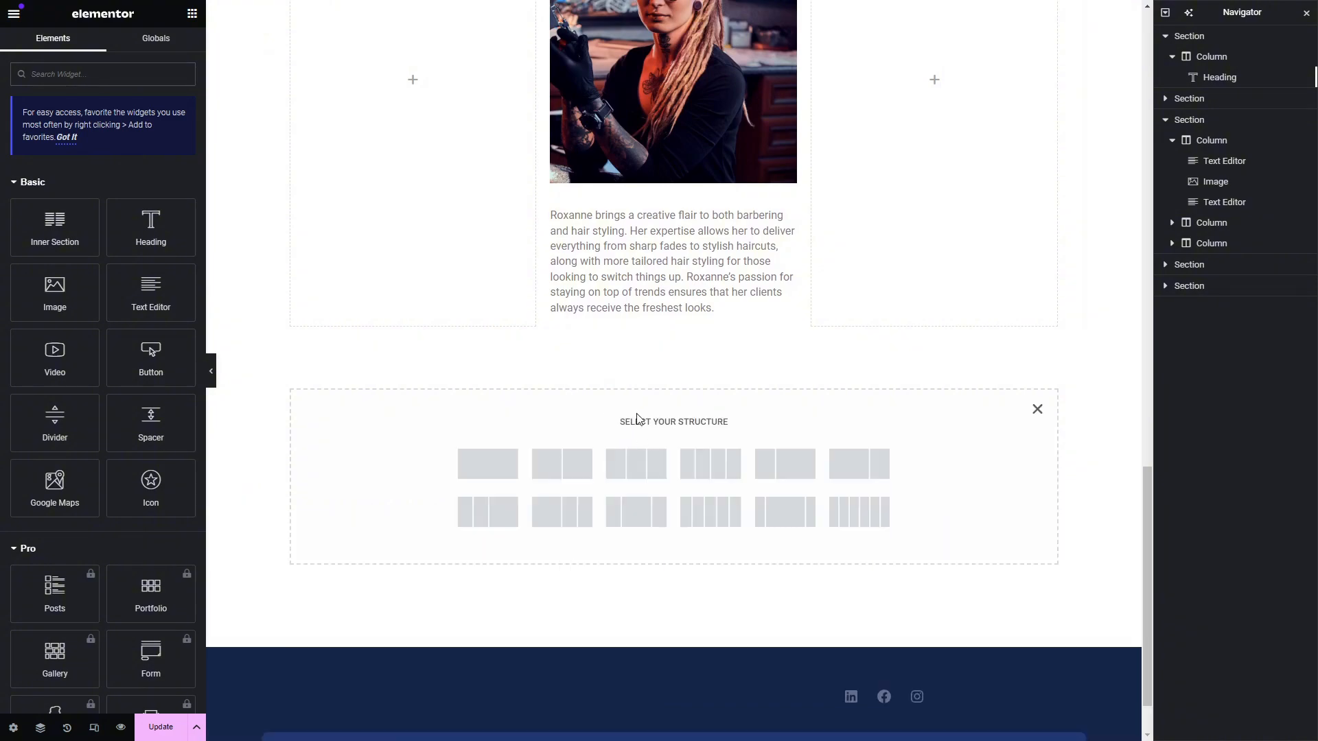
{"action": "left_click", "coordinate": [643, 470]}
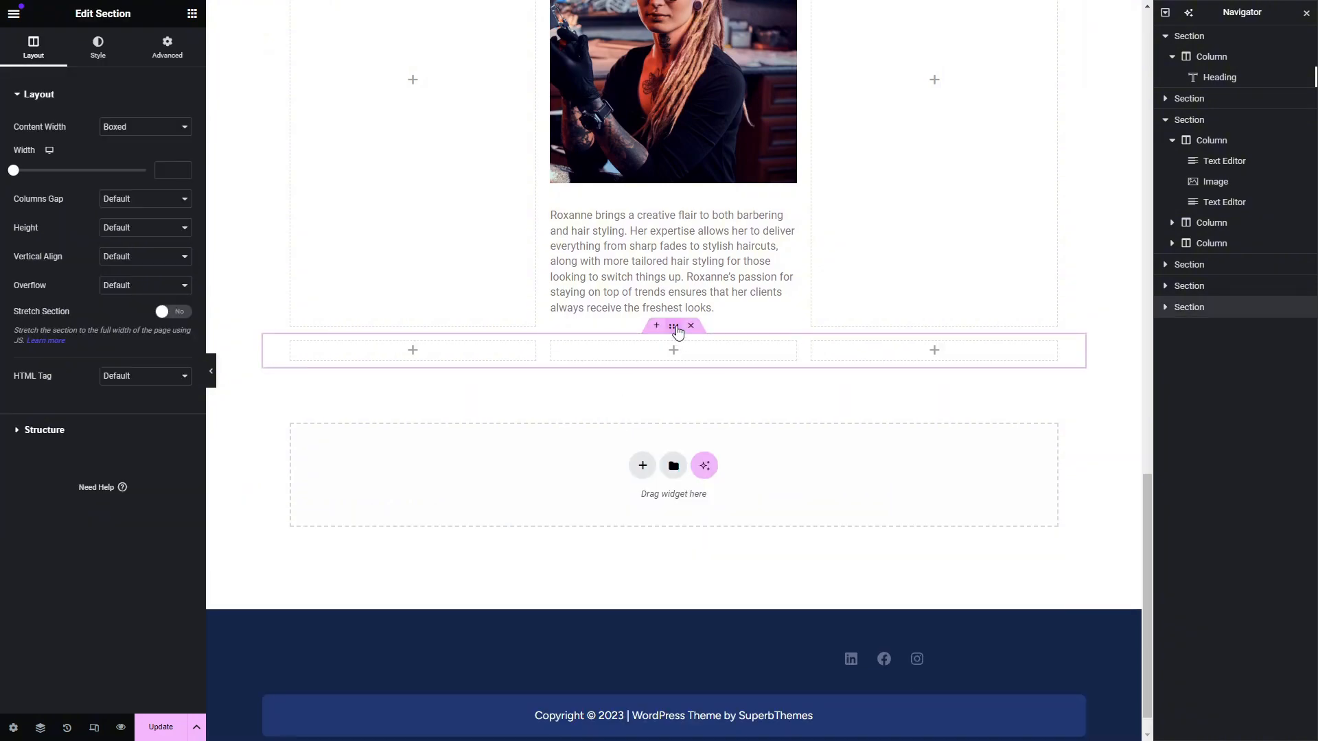
{"action": "left_click_drag", "start_coordinate": [678, 332], "coordinate": [556, 331]}
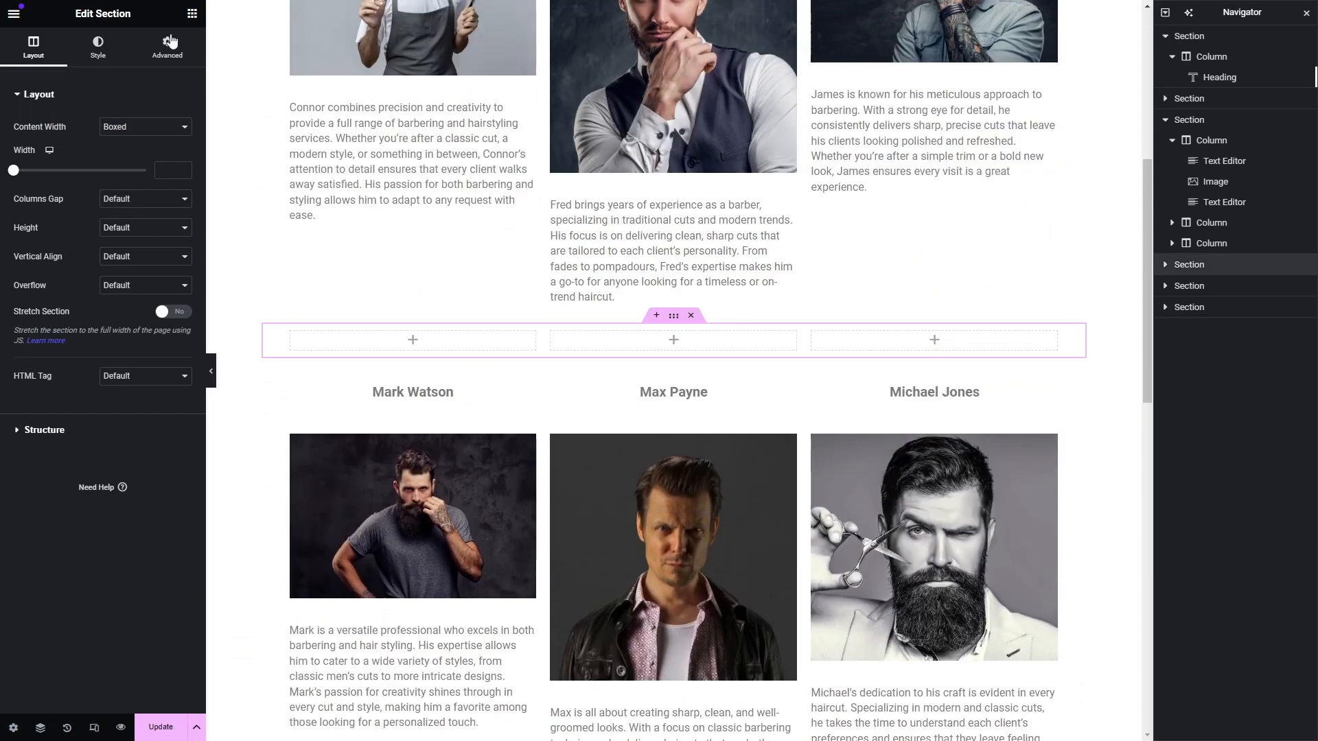
Add a Button widget to the first column of the new section and center it.
{"action": "left_click", "coordinate": [191, 17]}
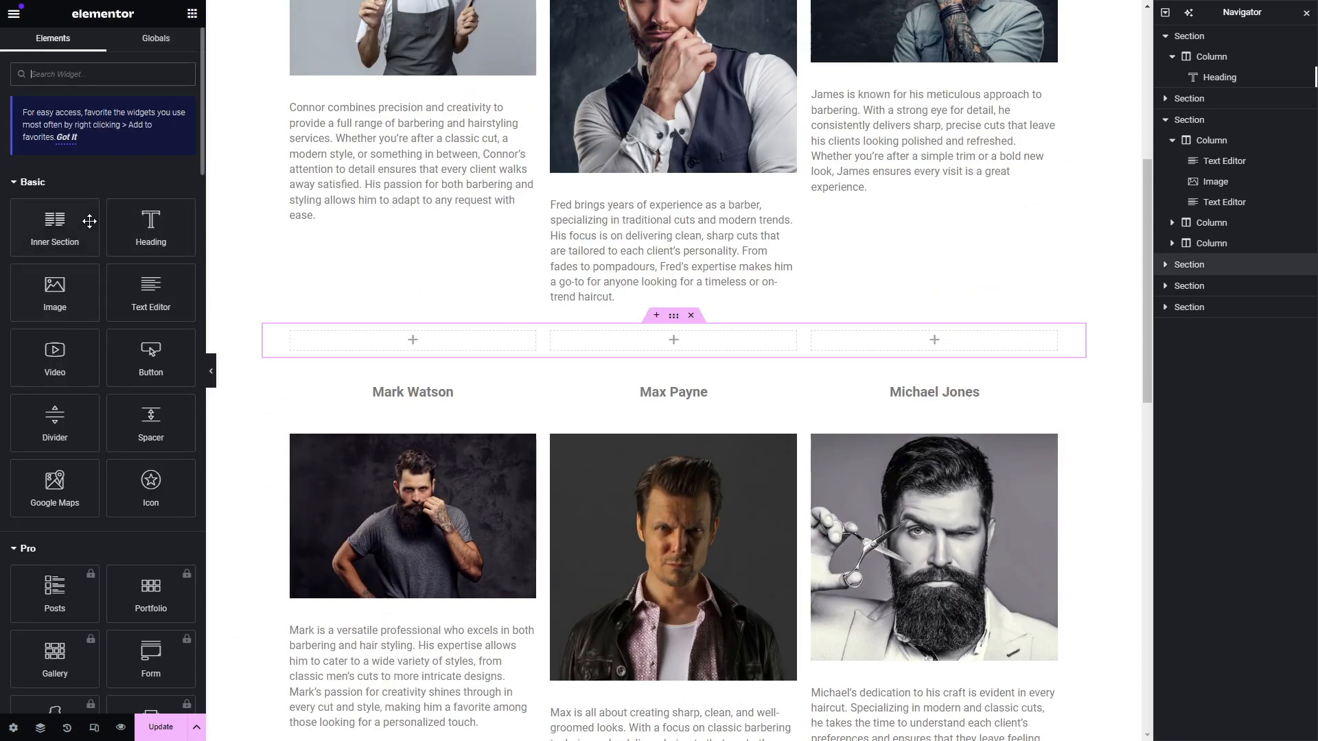
{"action": "type", "text": "but"}
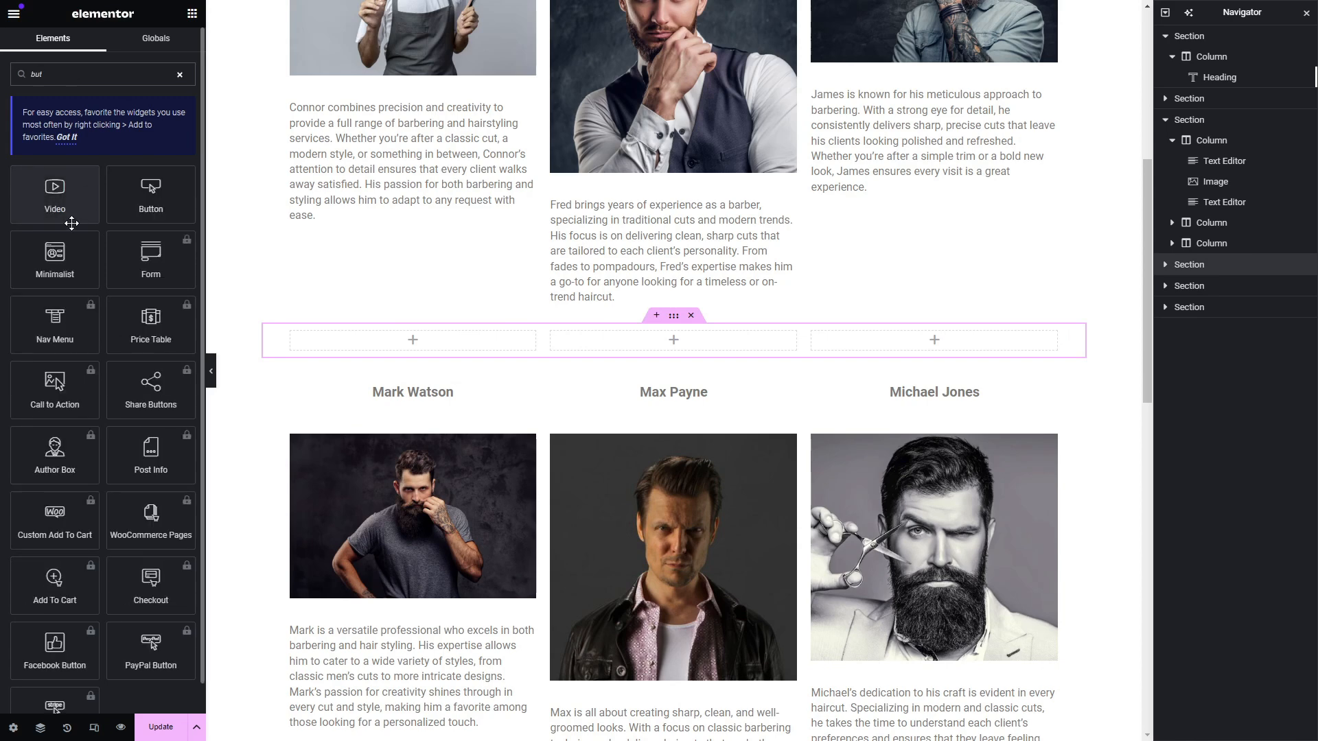
{"action": "left_click_drag", "start_coordinate": [115, 198], "coordinate": [409, 339]}
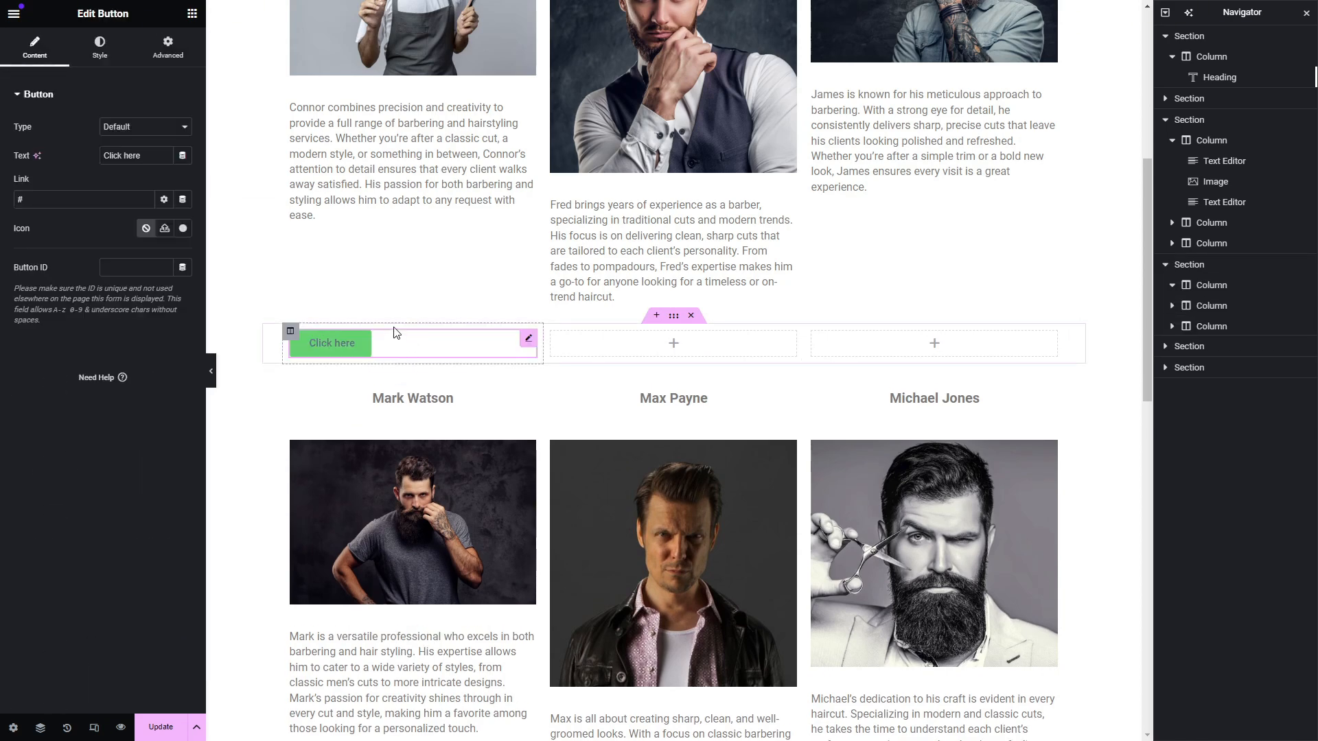
{"action": "left_click", "coordinate": [99, 47]}
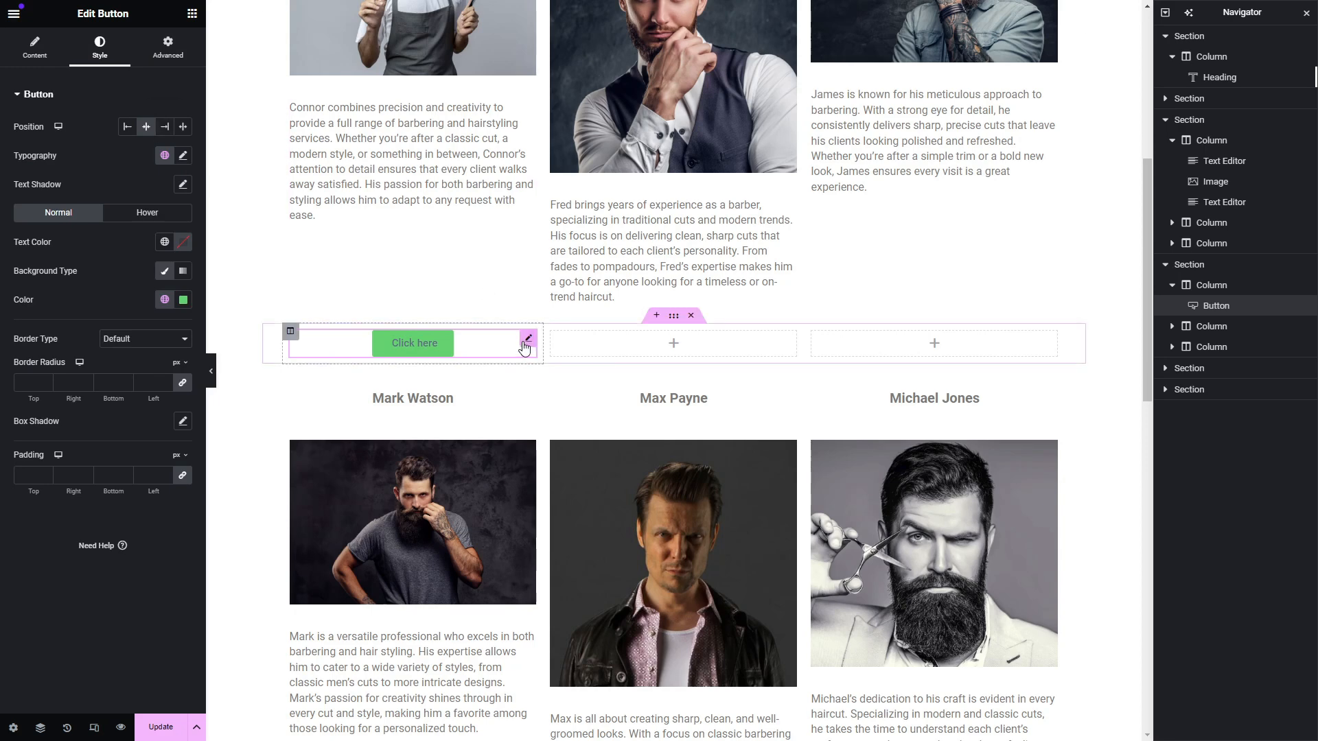
{"action": "key", "text": "ctrl+d"}
{"action": "left_click_drag", "start_coordinate": [528, 381], "coordinate": [674, 344]}
{"action": "key", "text": "ctrl+d"}
{"action": "left_click", "coordinate": [789, 344]}
{"action": "key", "text": "Delete"}
{"action": "left_click", "coordinate": [790, 344]}
{"action": "key", "text": "Delete"}
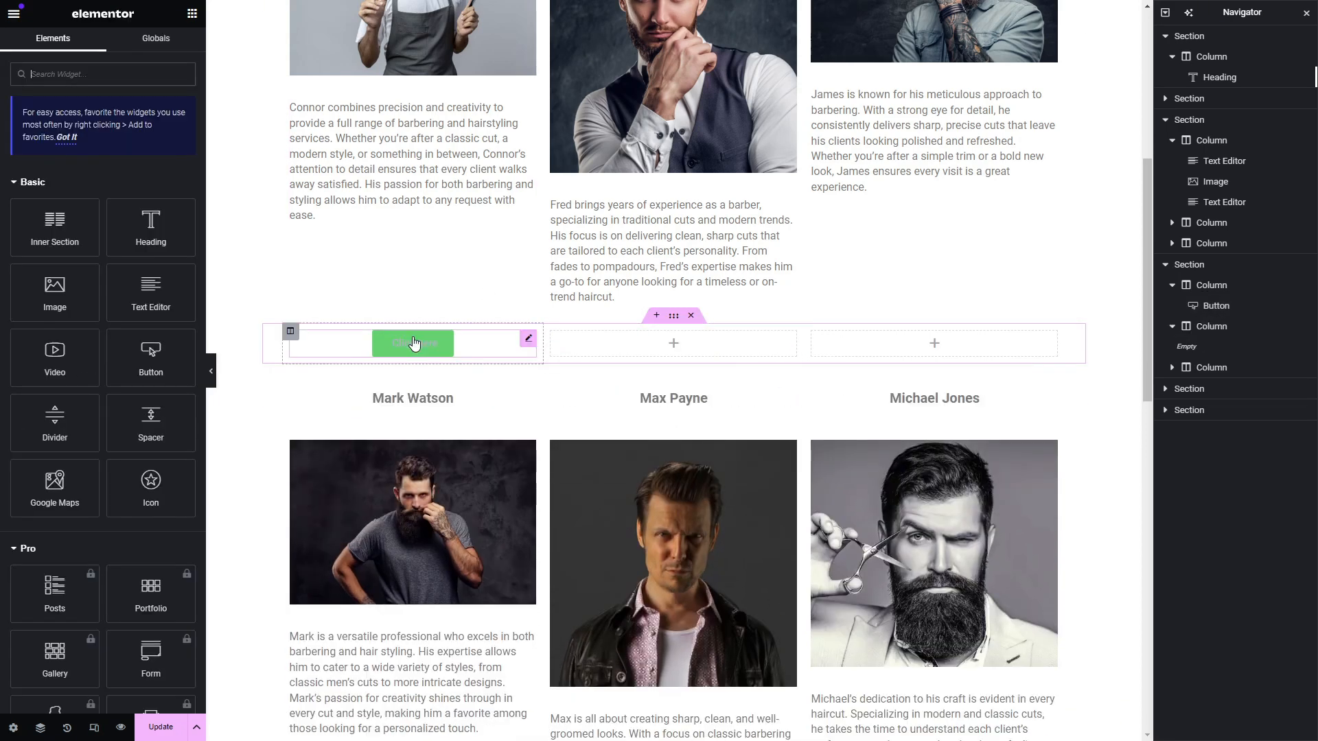
Label the new button BOOK and give it a dark navy background with white text.
{"action": "left_click", "coordinate": [414, 342]}
{"action": "left_click", "coordinate": [35, 47]}
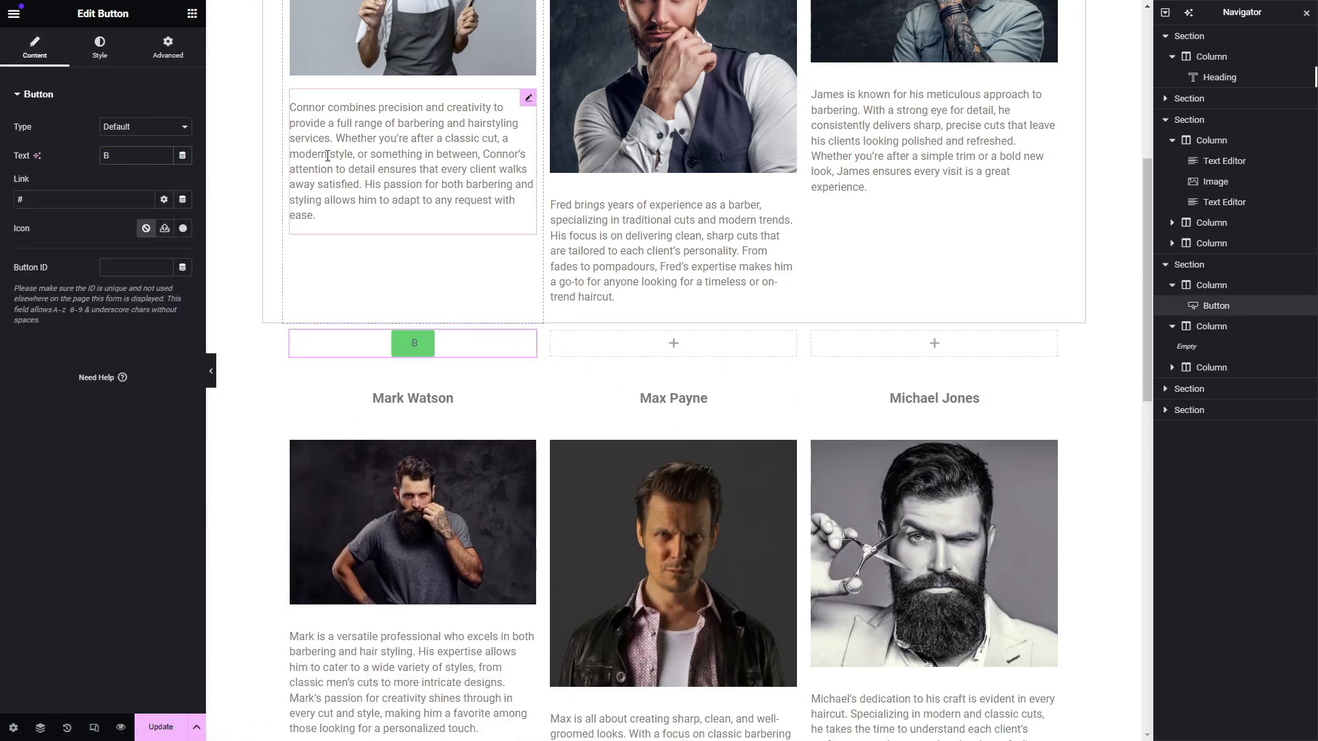
{"action": "left_click", "coordinate": [100, 47]}
{"action": "left_click", "coordinate": [182, 299]}
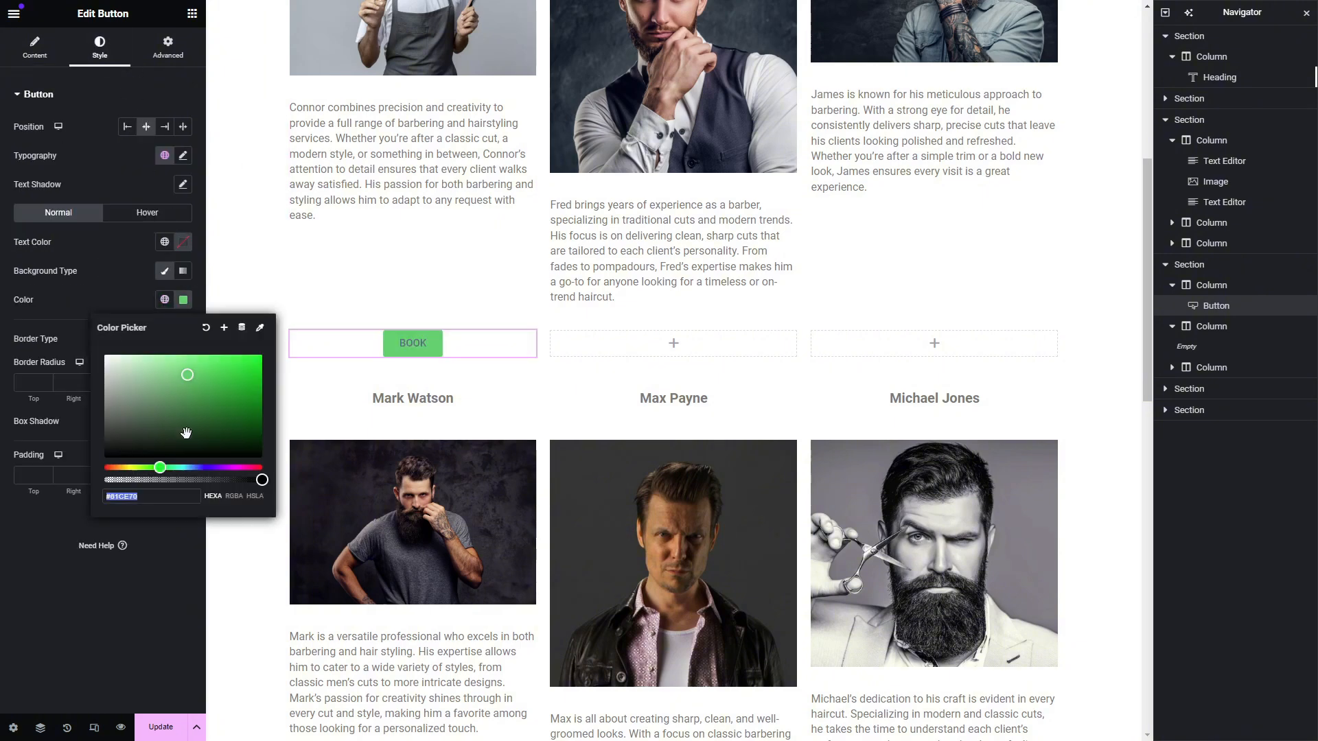
{"action": "left_click", "coordinate": [195, 467]}
{"action": "left_click", "coordinate": [217, 437]}
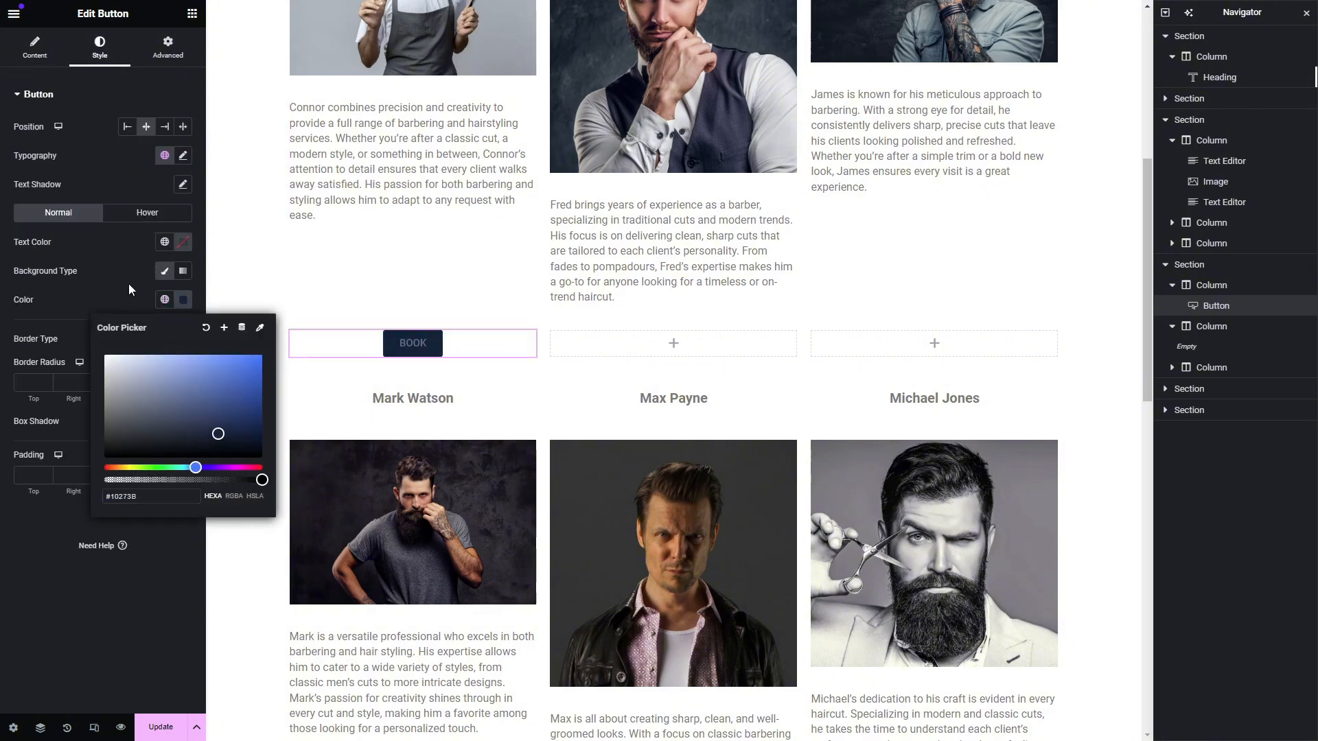
{"action": "left_click", "coordinate": [182, 242]}
{"action": "left_click", "coordinate": [108, 315]}
Duplicate the BOOK button into the second and third columns of its section.
{"action": "left_click", "coordinate": [476, 344]}
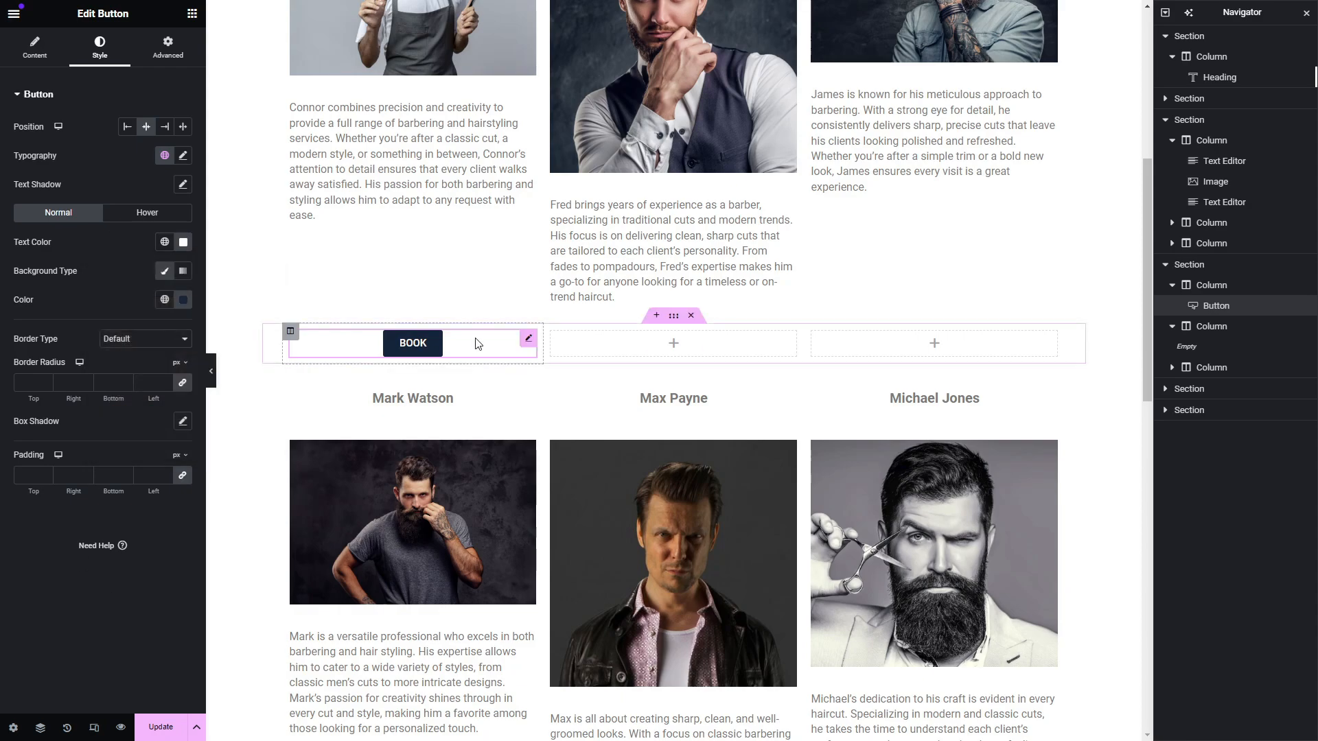
{"action": "key", "text": "ctrl+d"}
{"action": "left_click_drag", "start_coordinate": [526, 380], "coordinate": [673, 343]}
{"action": "key", "text": "ctrl+d"}
{"action": "left_click_drag", "start_coordinate": [792, 378], "coordinate": [934, 343]}
Add a three-column section and move it between the second row of employees and the seventh employee's profile.
{"action": "scroll", "coordinate": [653, 383], "scroll_direction": "down", "scroll_amount": 6}
{"action": "scroll", "coordinate": [653, 383], "scroll_direction": "up", "scroll_amount": 2}
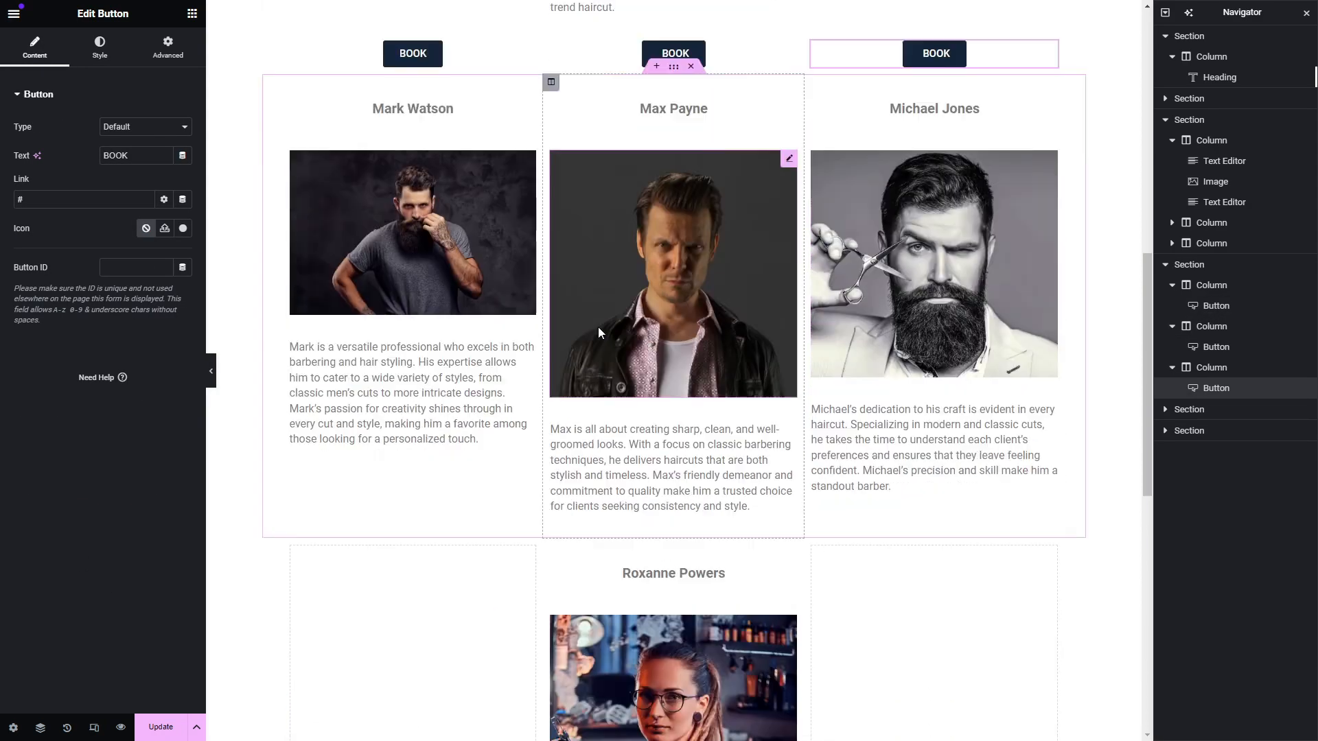
{"action": "scroll", "coordinate": [645, 378], "scroll_direction": "down", "scroll_amount": 10}
{"action": "left_click", "coordinate": [636, 439]}
{"action": "left_click", "coordinate": [636, 463]}
{"action": "left_click_drag", "start_coordinate": [673, 328], "coordinate": [644, 307]}
Copy the BOOK button into each of the three columns beneath the second row of employees.
{"action": "scroll", "coordinate": [670, 285], "scroll_direction": "up", "scroll_amount": 7}
{"action": "scroll", "coordinate": [643, 311], "scroll_direction": "up", "scroll_amount": 5}
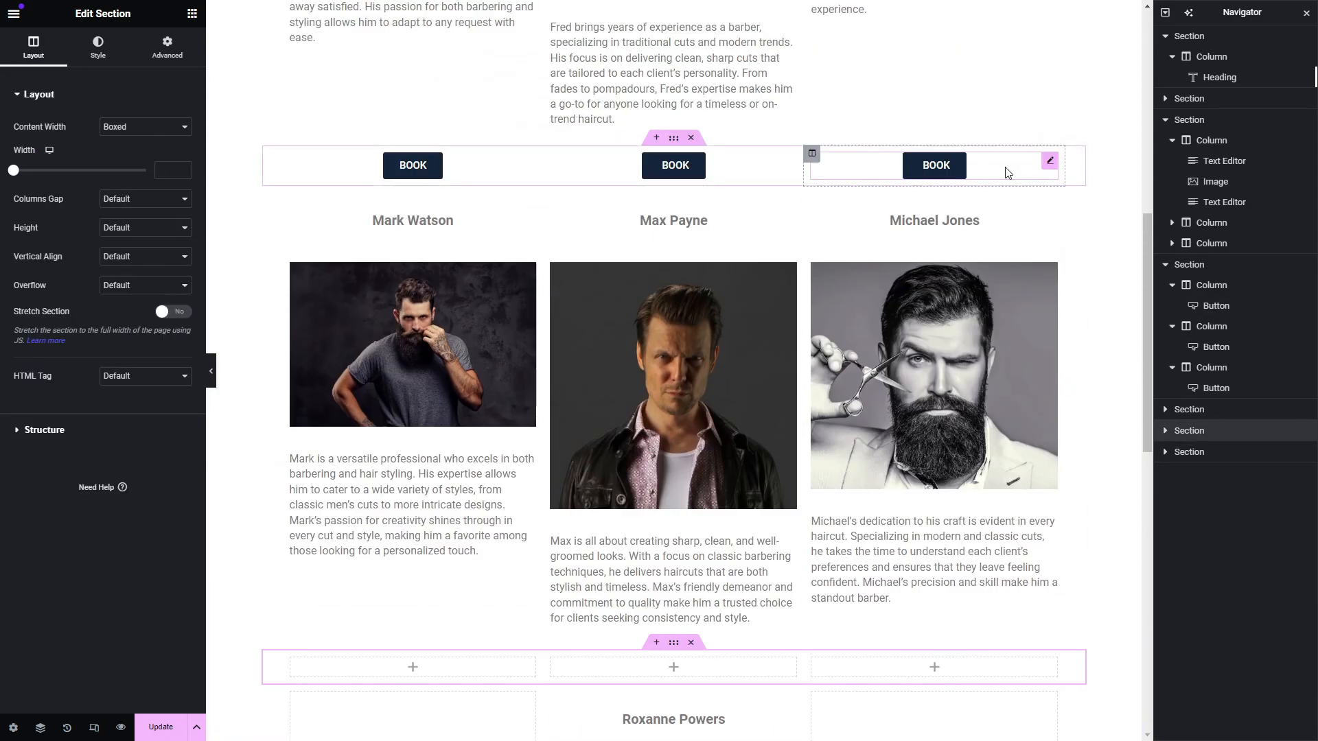
{"action": "left_click", "coordinate": [1007, 171]}
{"action": "key", "text": "ctrl+d"}
{"action": "left_click_drag", "start_coordinate": [1049, 207], "coordinate": [425, 673]}
{"action": "scroll", "coordinate": [427, 676], "scroll_direction": "down", "scroll_amount": 5}
{"action": "key", "text": "ctrl+d"}
{"action": "left_click_drag", "start_coordinate": [534, 370], "coordinate": [674, 348]}
{"action": "key", "text": "ctrl+d"}
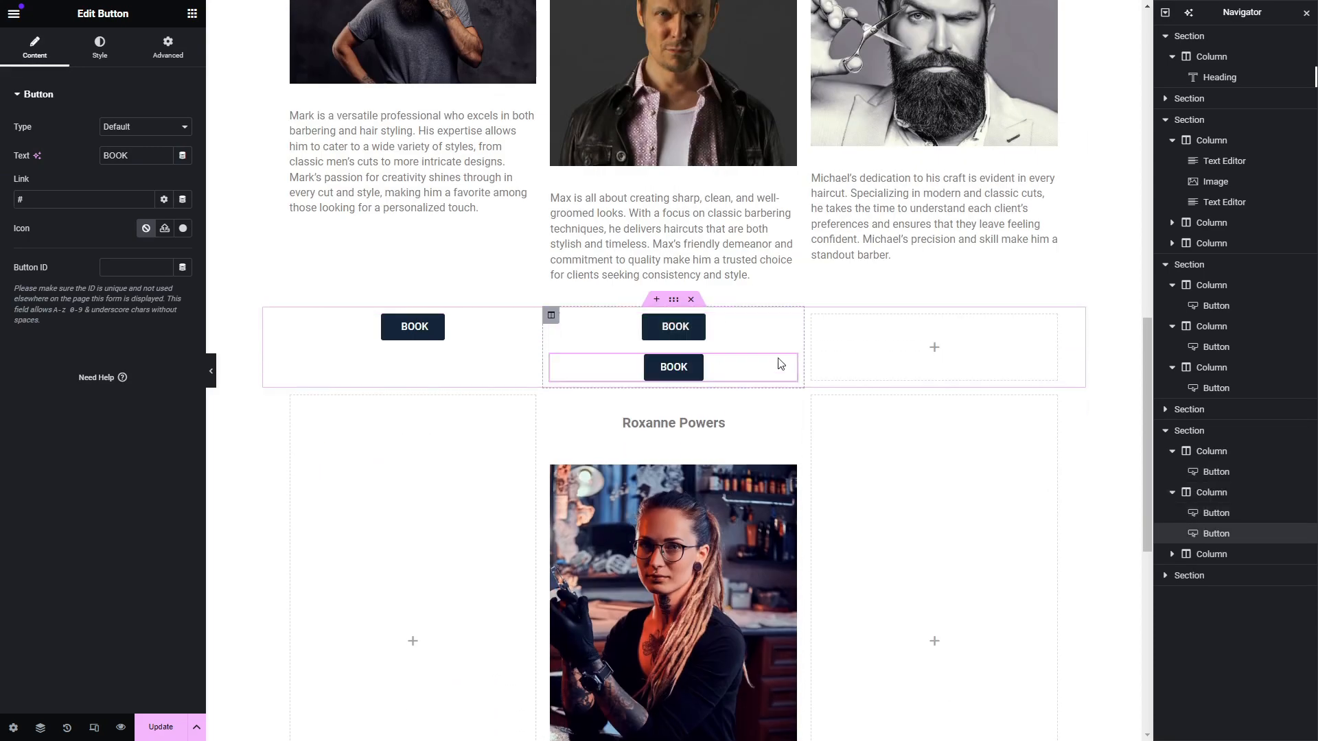
{"action": "left_click_drag", "start_coordinate": [786, 363], "coordinate": [906, 346]}
Add a three-column section below the seventh employee's profile and put a copy of the BOOK button in its middle column.
{"action": "scroll", "coordinate": [896, 345], "scroll_direction": "down", "scroll_amount": 8}
{"action": "left_click", "coordinate": [644, 431]}
{"action": "left_click", "coordinate": [635, 454]}
{"action": "scroll", "coordinate": [773, 349], "scroll_direction": "up", "scroll_amount": 5}
{"action": "left_click", "coordinate": [1029, 156]}
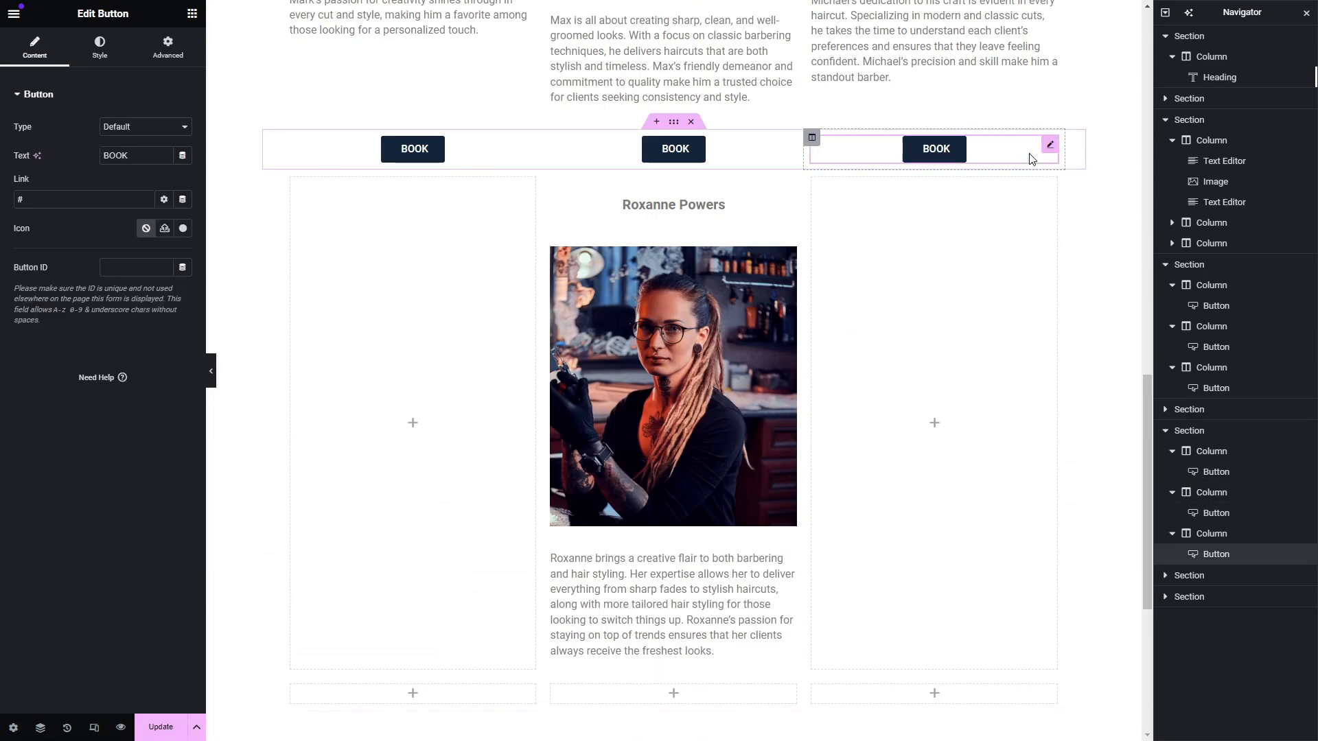
{"action": "key", "text": "ctrl+d"}
{"action": "left_click_drag", "start_coordinate": [1047, 185], "coordinate": [675, 571]}
Add a single-column section and move it between the second row's BOOK buttons and the seventh employee's profile.
{"action": "scroll", "coordinate": [755, 350], "scroll_direction": "down", "scroll_amount": 2}
{"action": "scroll", "coordinate": [728, 494], "scroll_direction": "up", "scroll_amount": 3}
{"action": "scroll", "coordinate": [801, 415], "scroll_direction": "up", "scroll_amount": 2}
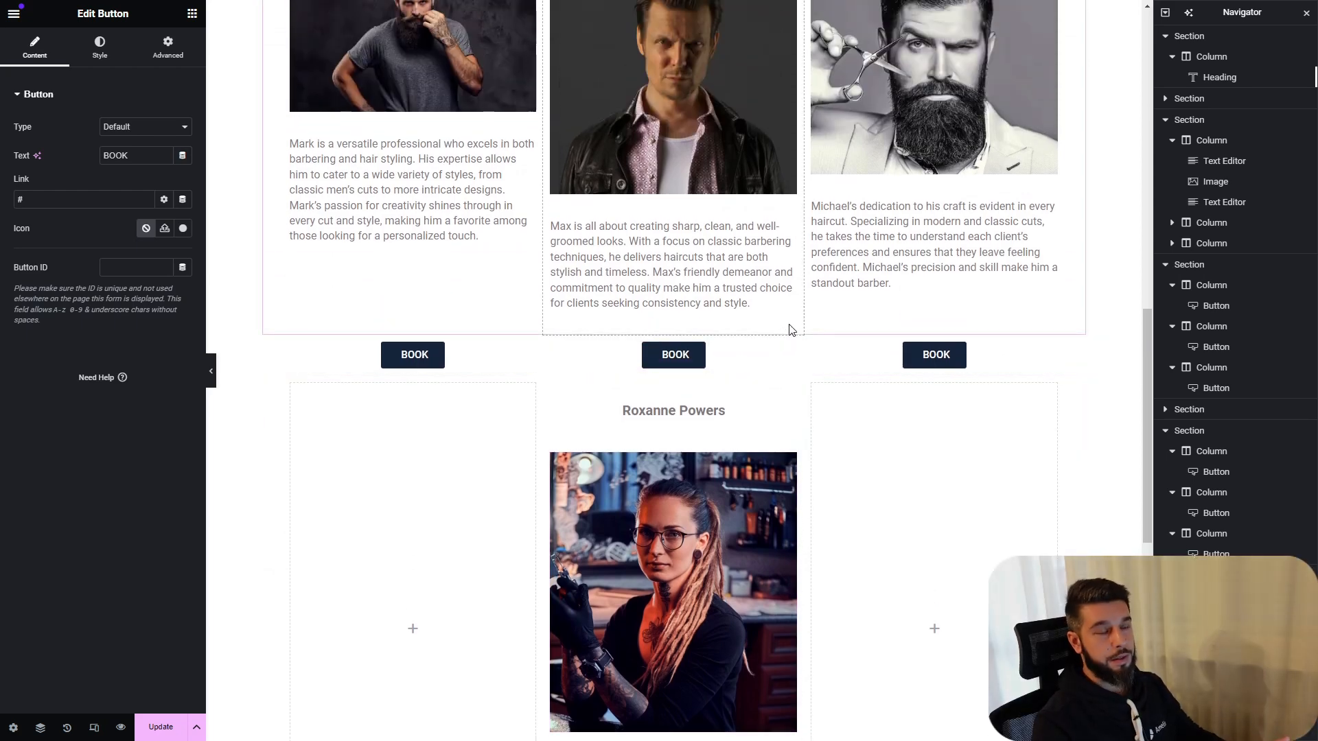
{"action": "scroll", "coordinate": [789, 328], "scroll_direction": "down", "scroll_amount": 3}
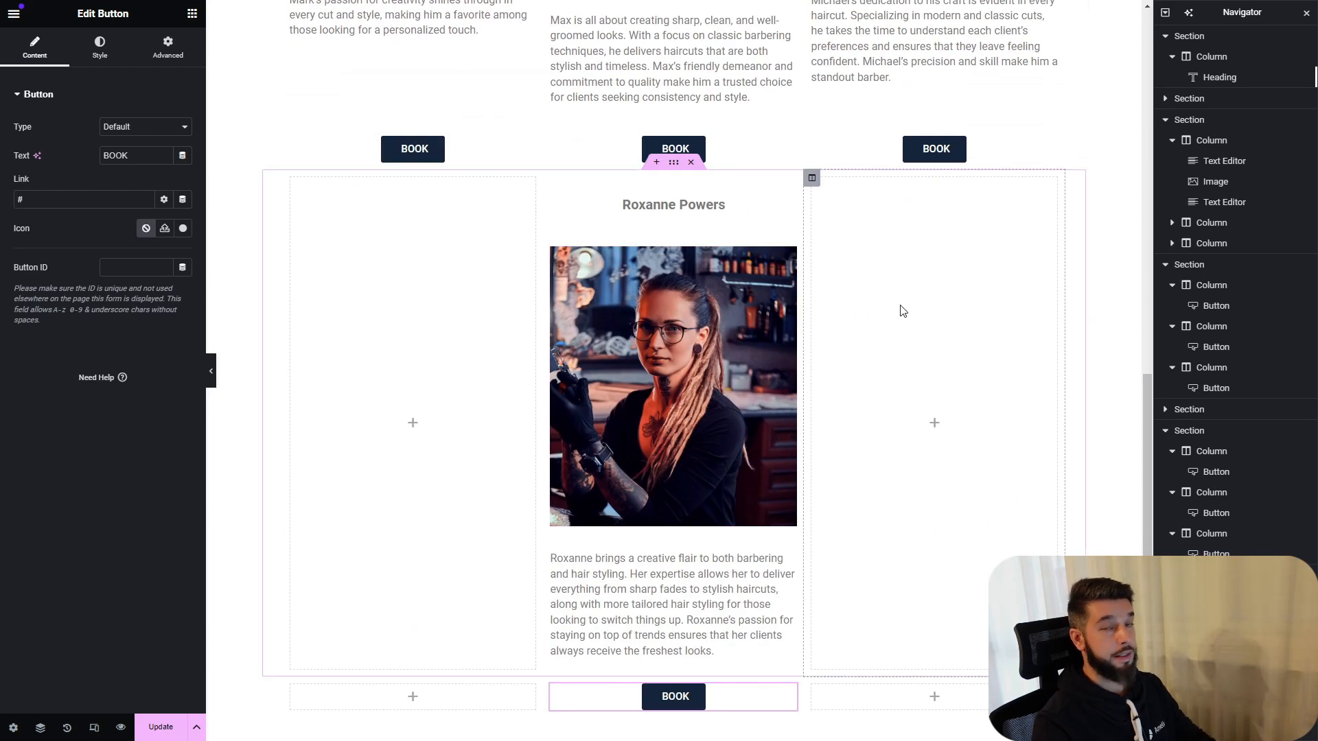
{"action": "scroll", "coordinate": [913, 302], "scroll_direction": "down", "scroll_amount": 5}
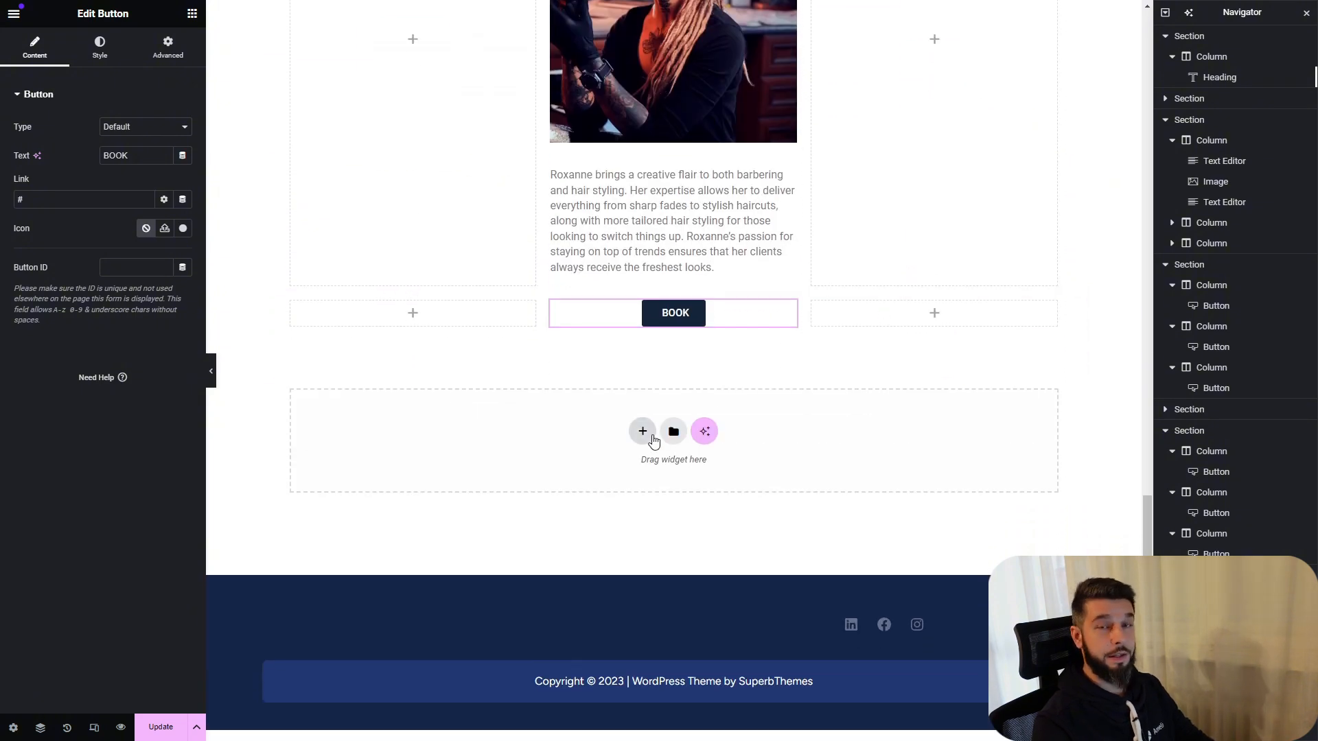
{"action": "left_click", "coordinate": [643, 432]}
{"action": "left_click", "coordinate": [505, 462]}
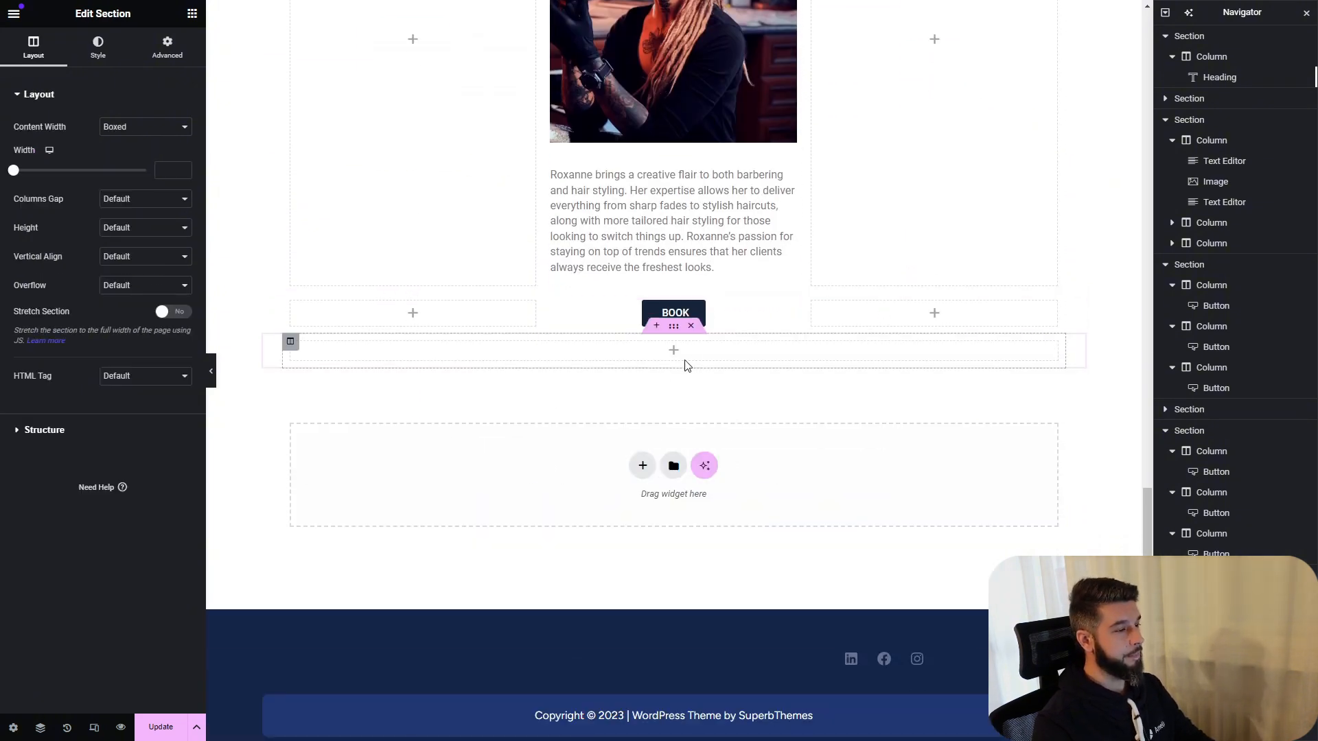
{"action": "left_click_drag", "start_coordinate": [673, 352], "coordinate": [674, 215]}
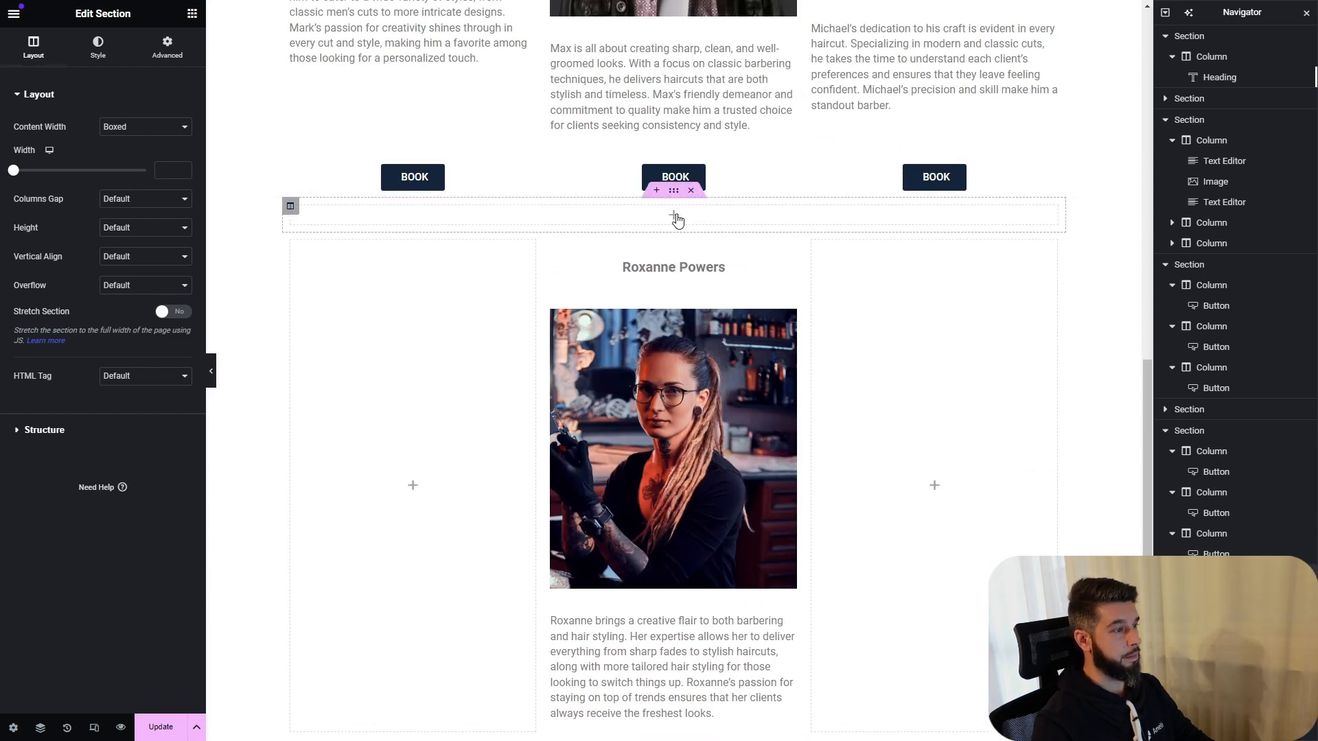
Find the Divider widget and place it in the new single-column section, keeping the Solid style.
{"action": "left_click", "coordinate": [191, 16]}
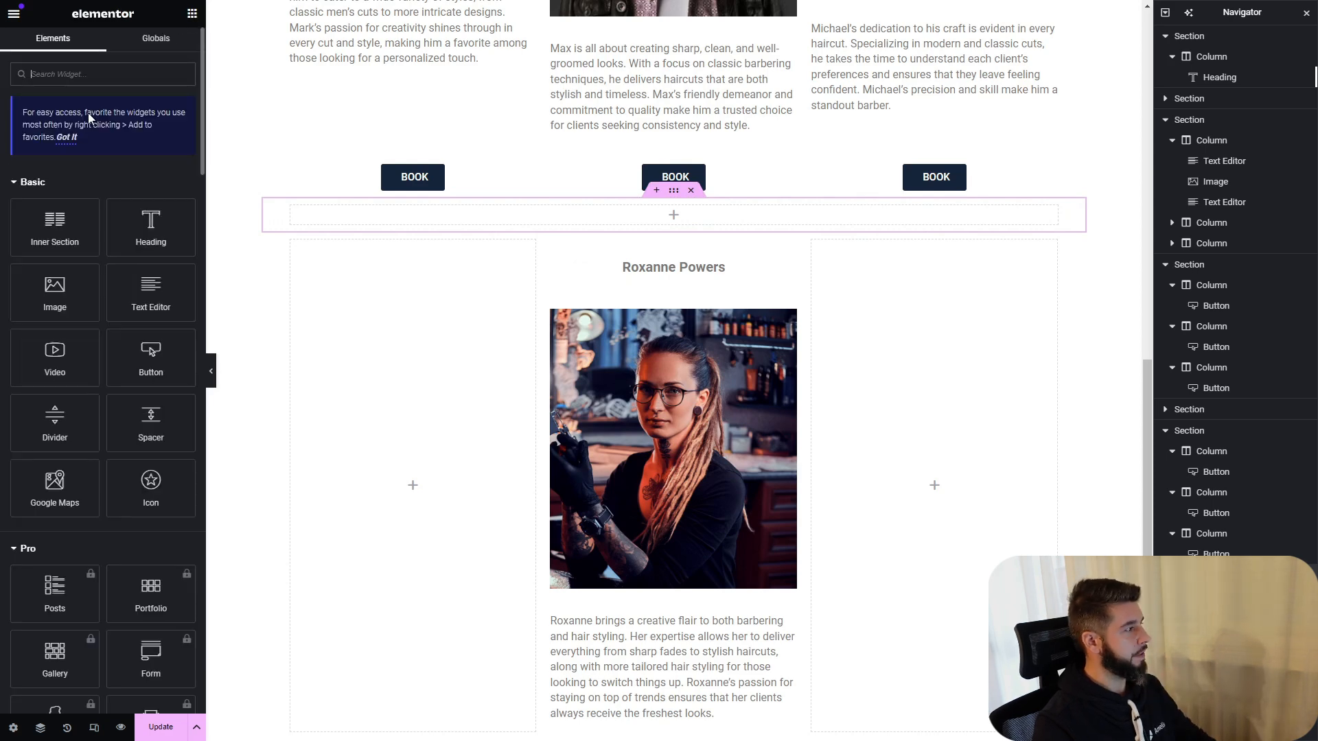
{"action": "type", "text": "sepa"}
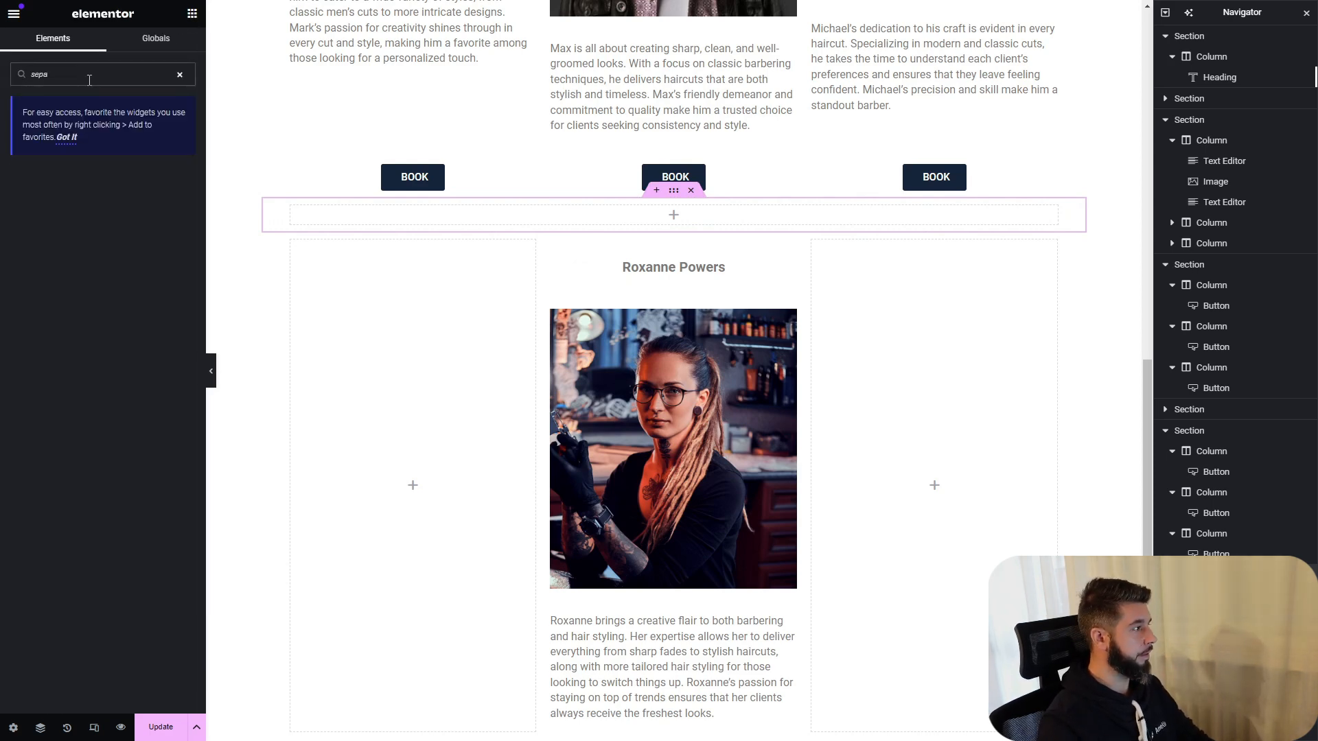
{"action": "key", "text": "BackSpace"}
{"action": "type", "text": "line"}
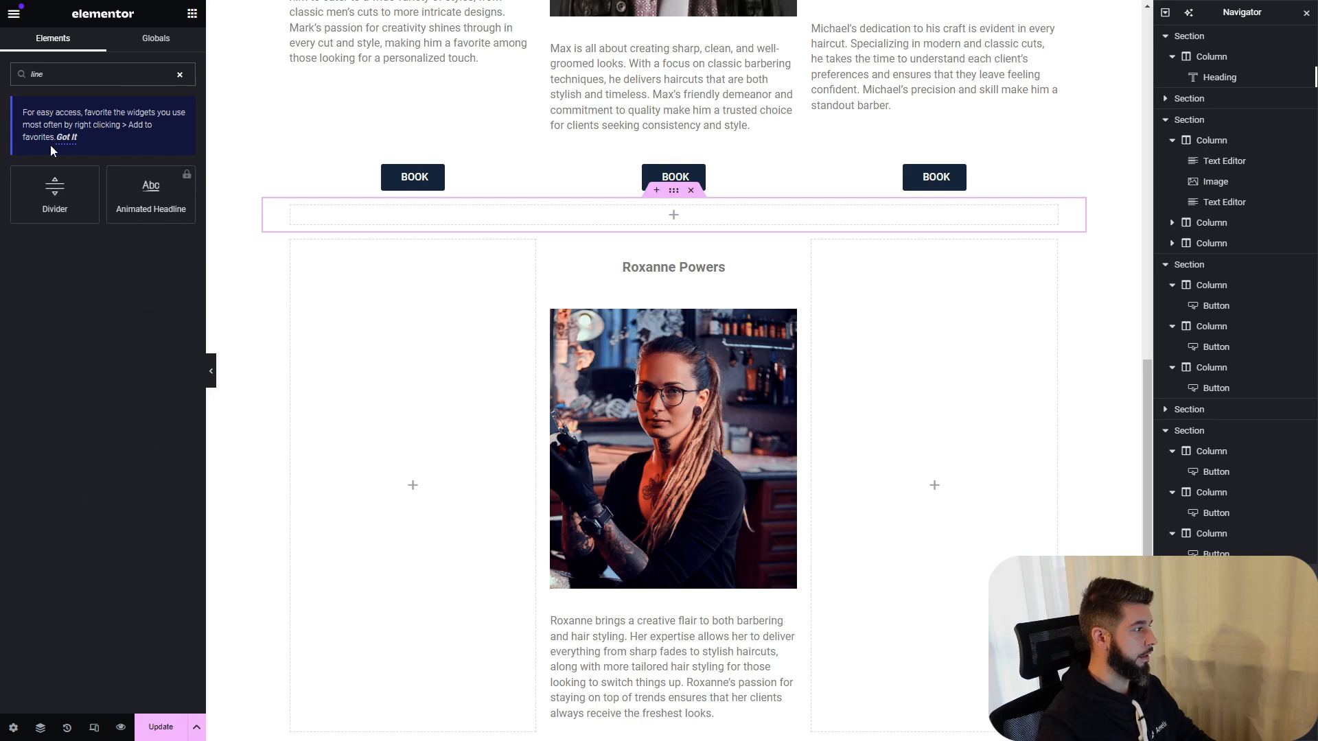
{"action": "left_click_drag", "start_coordinate": [63, 192], "coordinate": [668, 225]}
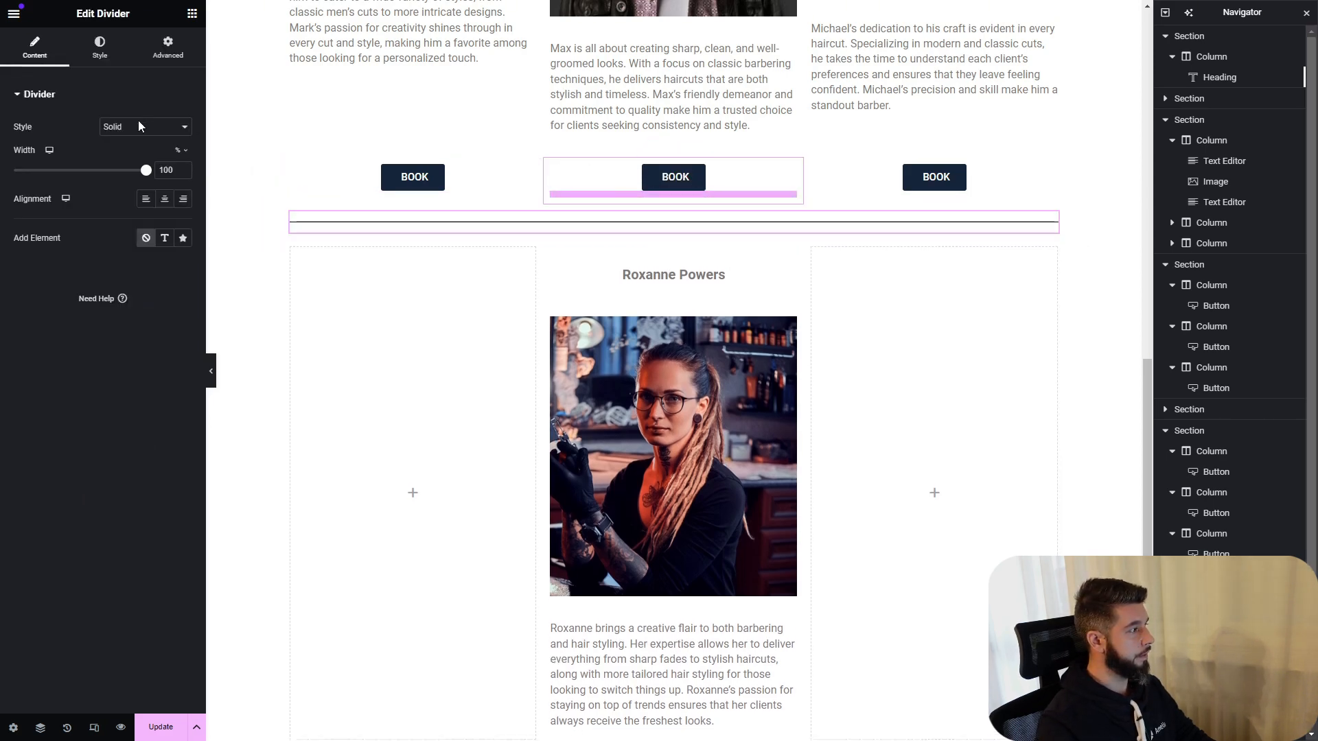
{"action": "left_click", "coordinate": [138, 126]}
{"action": "left_click", "coordinate": [138, 127]}
Duplicate the divider, try moving the copy higher up the page, and undo that move.
{"action": "scroll", "coordinate": [687, 343], "scroll_direction": "up", "scroll_amount": 3}
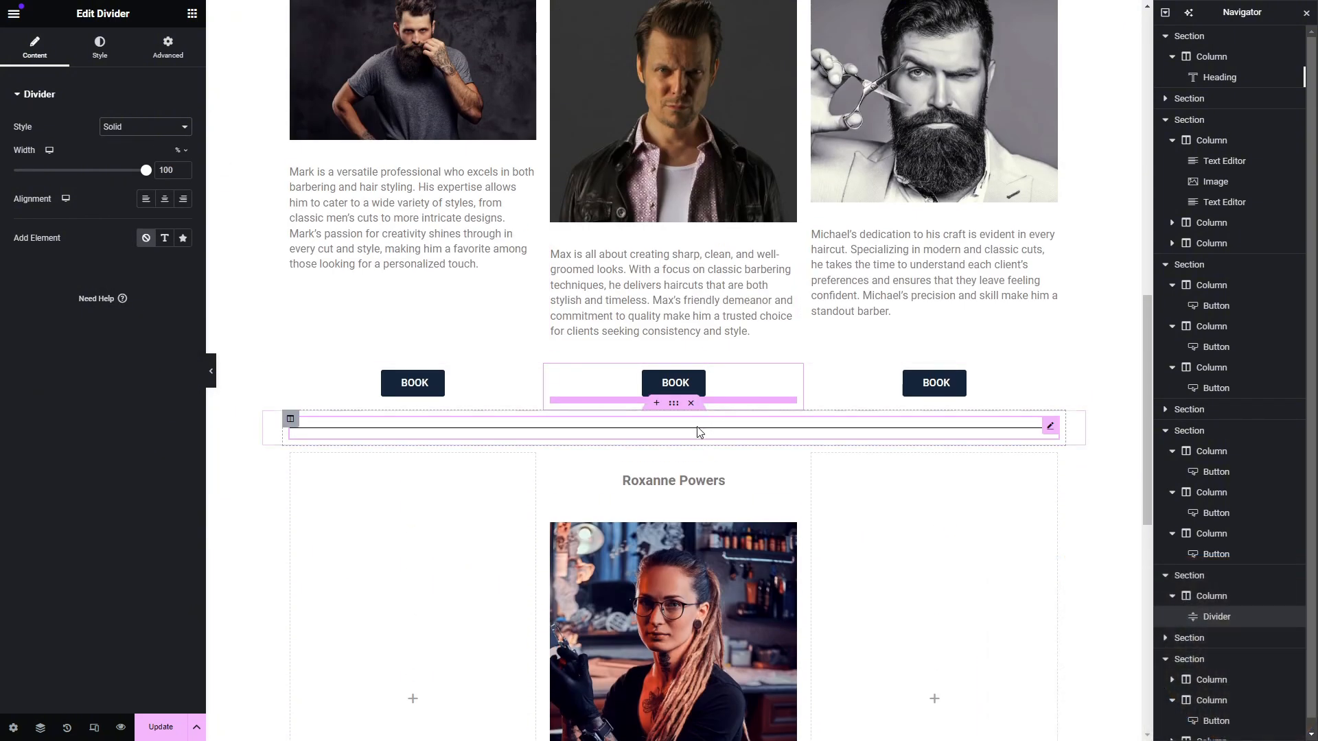
{"action": "right_click", "coordinate": [1050, 425]}
{"action": "left_click", "coordinate": [1086, 464]}
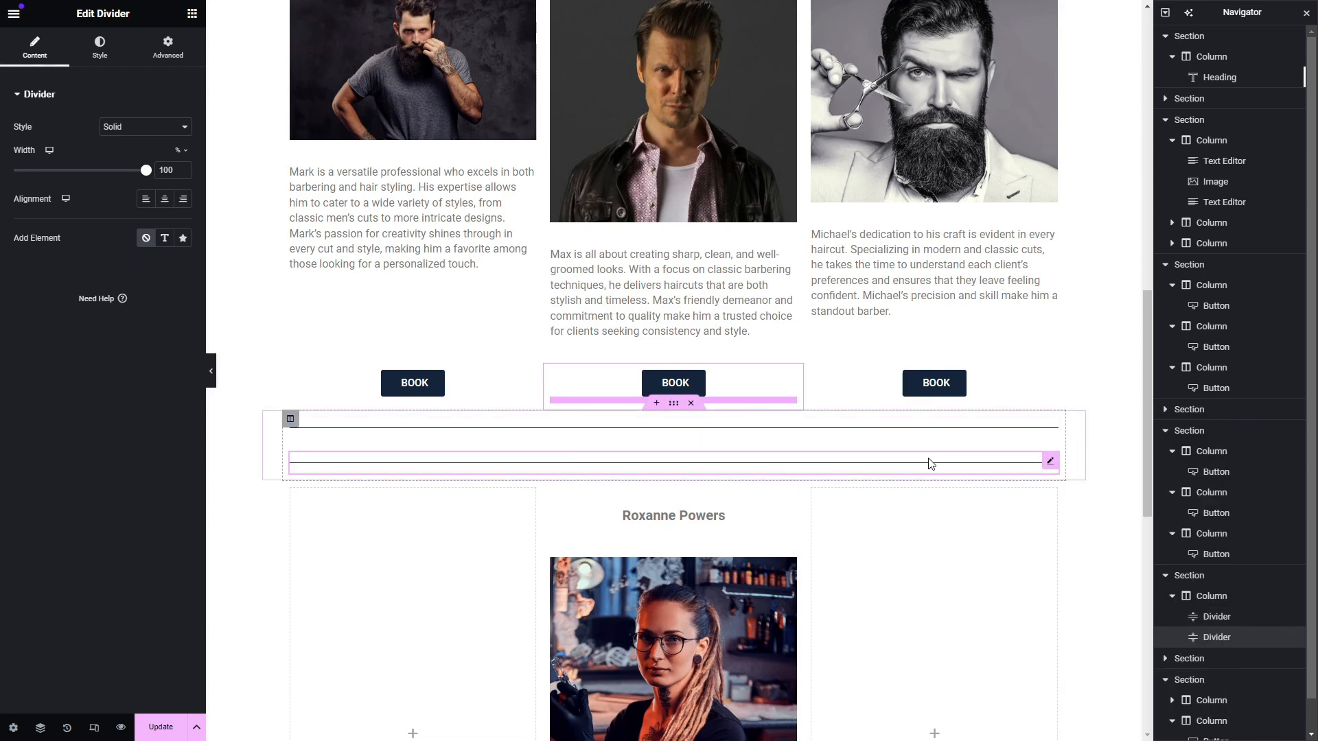
{"action": "scroll", "coordinate": [858, 357], "scroll_direction": "up", "scroll_amount": 3}
{"action": "left_click_drag", "start_coordinate": [930, 461], "coordinate": [674, 111]}
{"action": "key", "text": "ctrl+z"}
Add a single-column section between the first row's BOOK buttons and the second row of employees, and paste a divider into it.
{"action": "scroll", "coordinate": [702, 252], "scroll_direction": "down", "scroll_amount": 13}
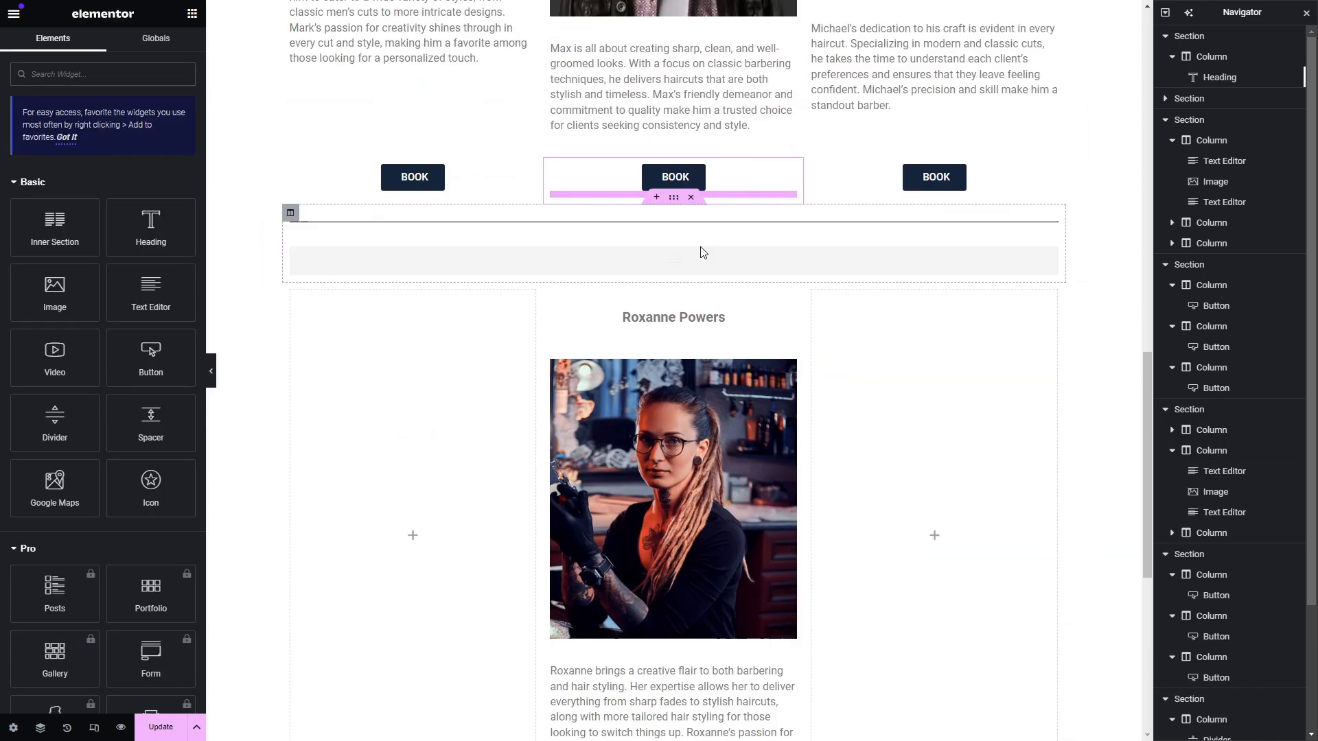
{"action": "left_click", "coordinate": [643, 430]}
{"action": "left_click", "coordinate": [488, 465]}
{"action": "scroll", "coordinate": [676, 385], "scroll_direction": "up", "scroll_amount": 16}
{"action": "mouse_move", "coordinate": [675, 329]}
{"action": "left_mouse_down"}
{"action": "mouse_move", "coordinate": [676, 399]}
{"action": "mouse_move", "coordinate": [669, 320]}
{"action": "left_mouse_up"}
{"action": "key", "text": "ctrl+v"}
{"action": "scroll", "coordinate": [616, 392], "scroll_direction": "down", "scroll_amount": 1}
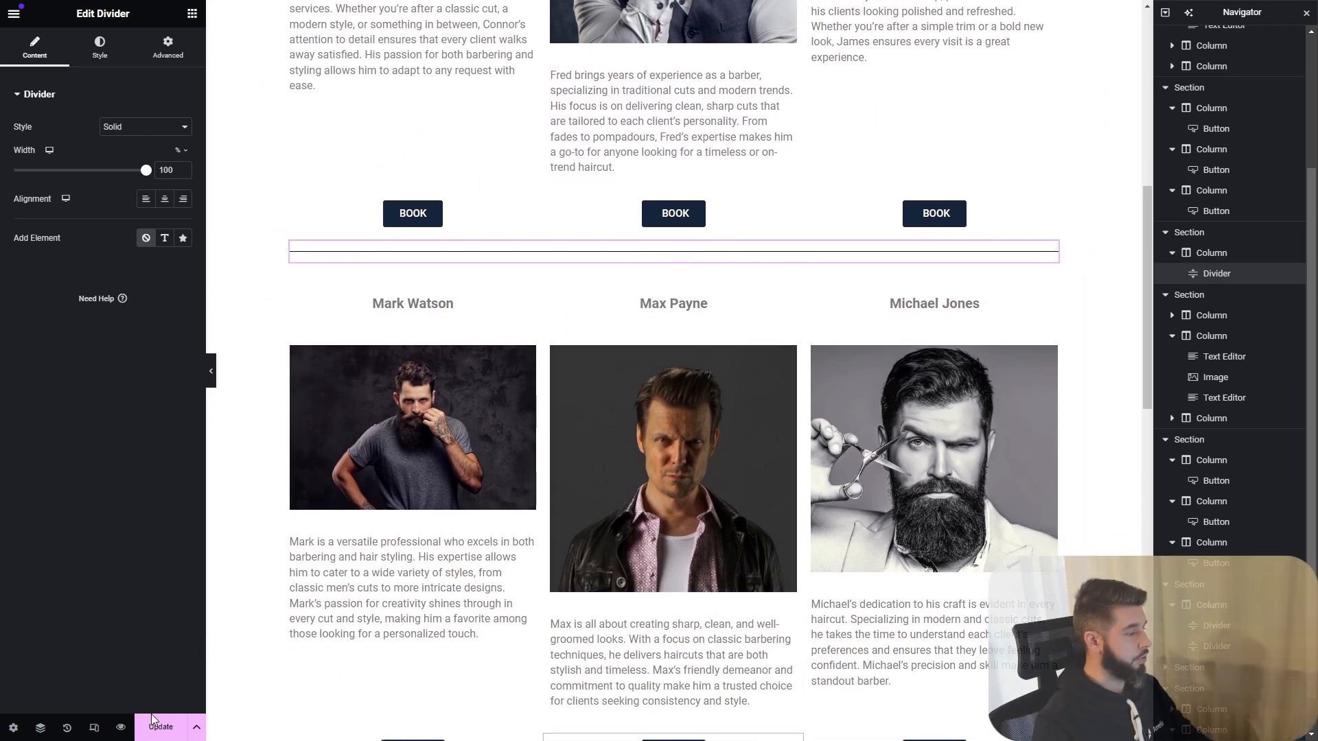
Update the page and review the BOOK buttons and dividers between the employee rows in the preview.
{"action": "left_click", "coordinate": [171, 727]}
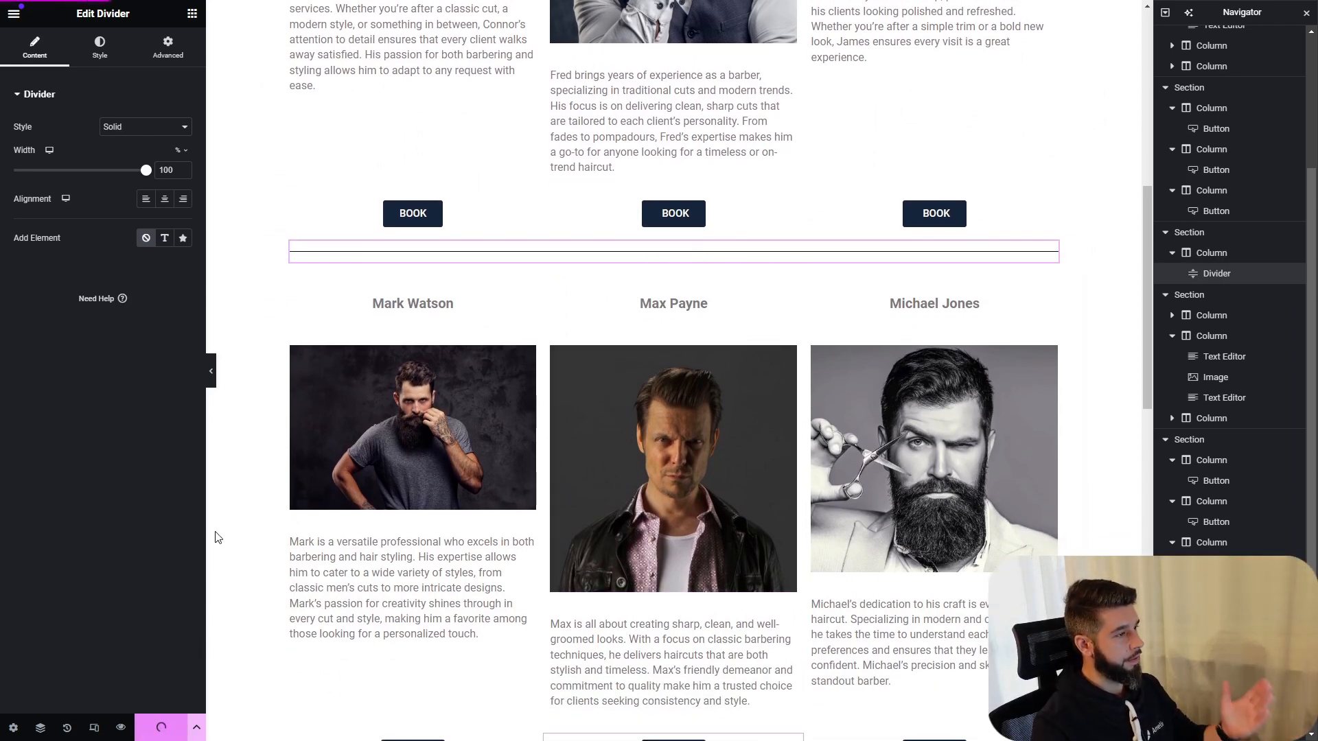
{"action": "left_click", "coordinate": [120, 732]}
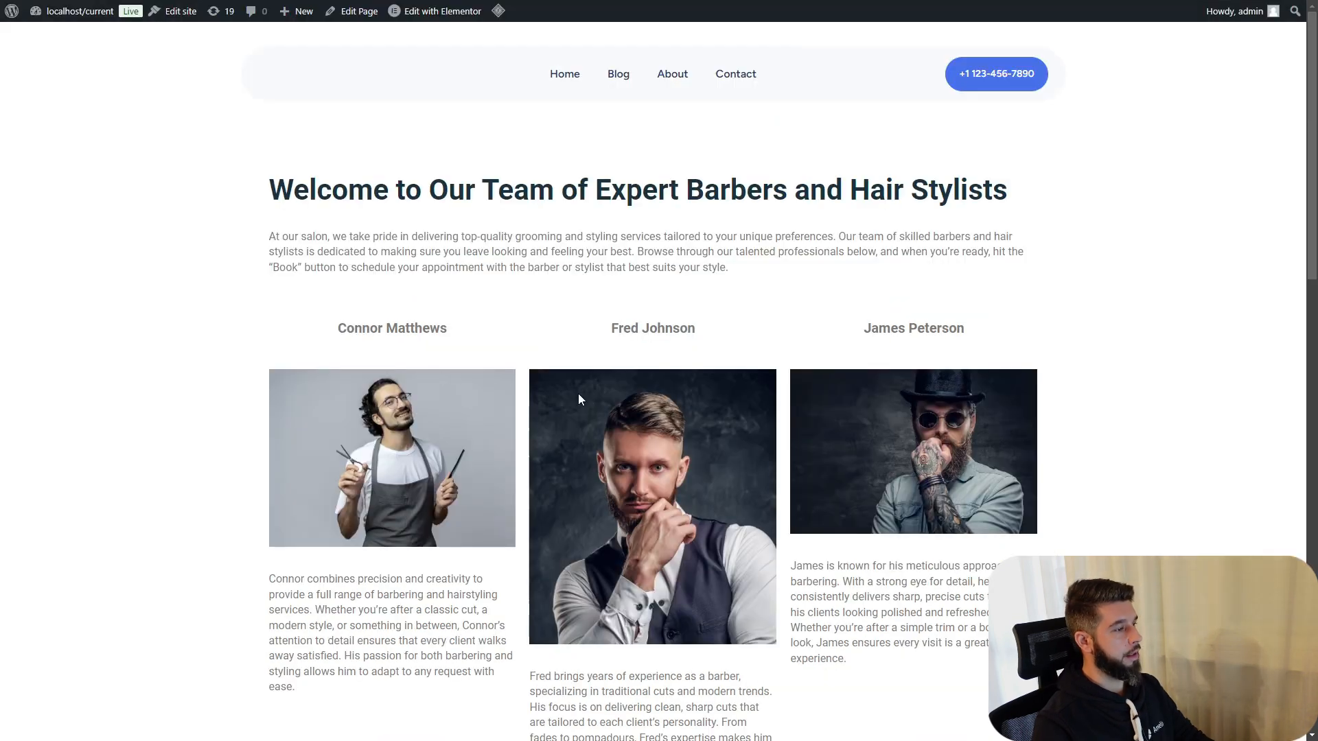
{"action": "scroll", "coordinate": [617, 376], "scroll_direction": "down", "scroll_amount": 4}
{"action": "scroll", "coordinate": [622, 373], "scroll_direction": "up", "scroll_amount": 4}
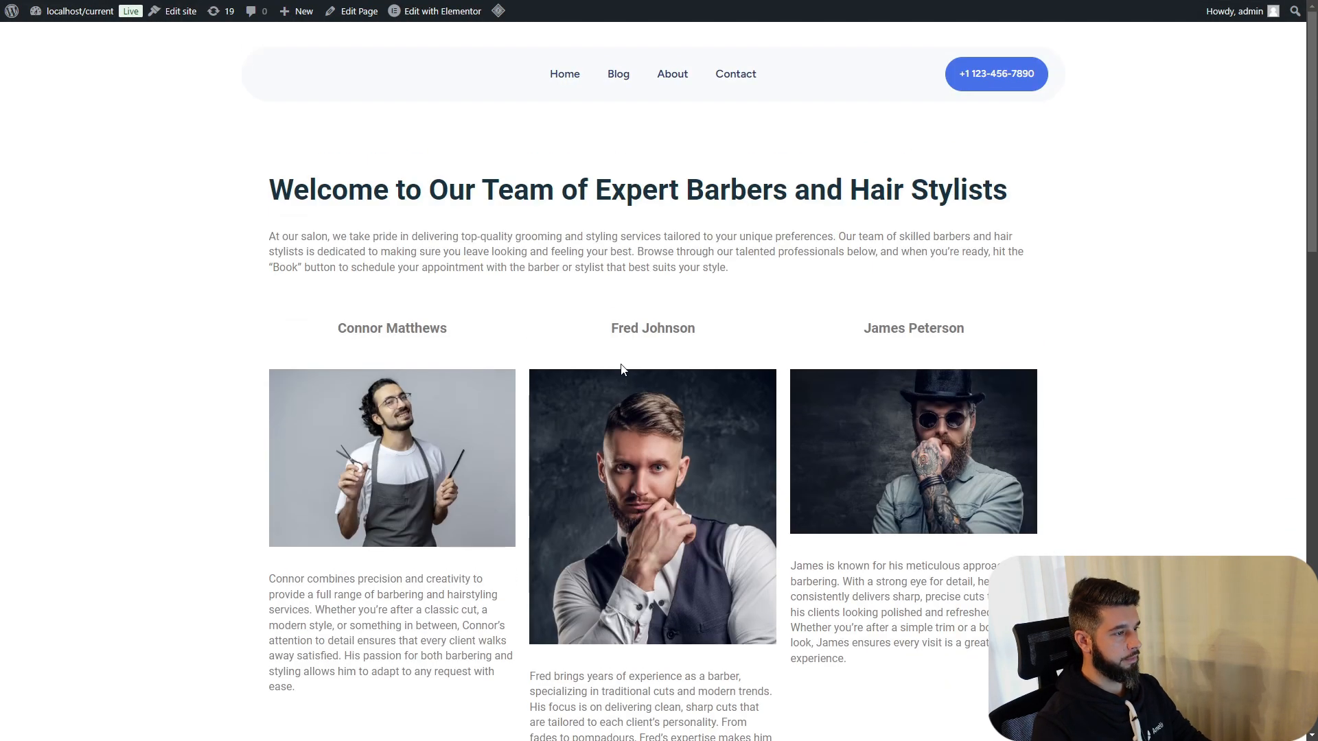
{"action": "scroll", "coordinate": [621, 370], "scroll_direction": "down", "scroll_amount": 5}
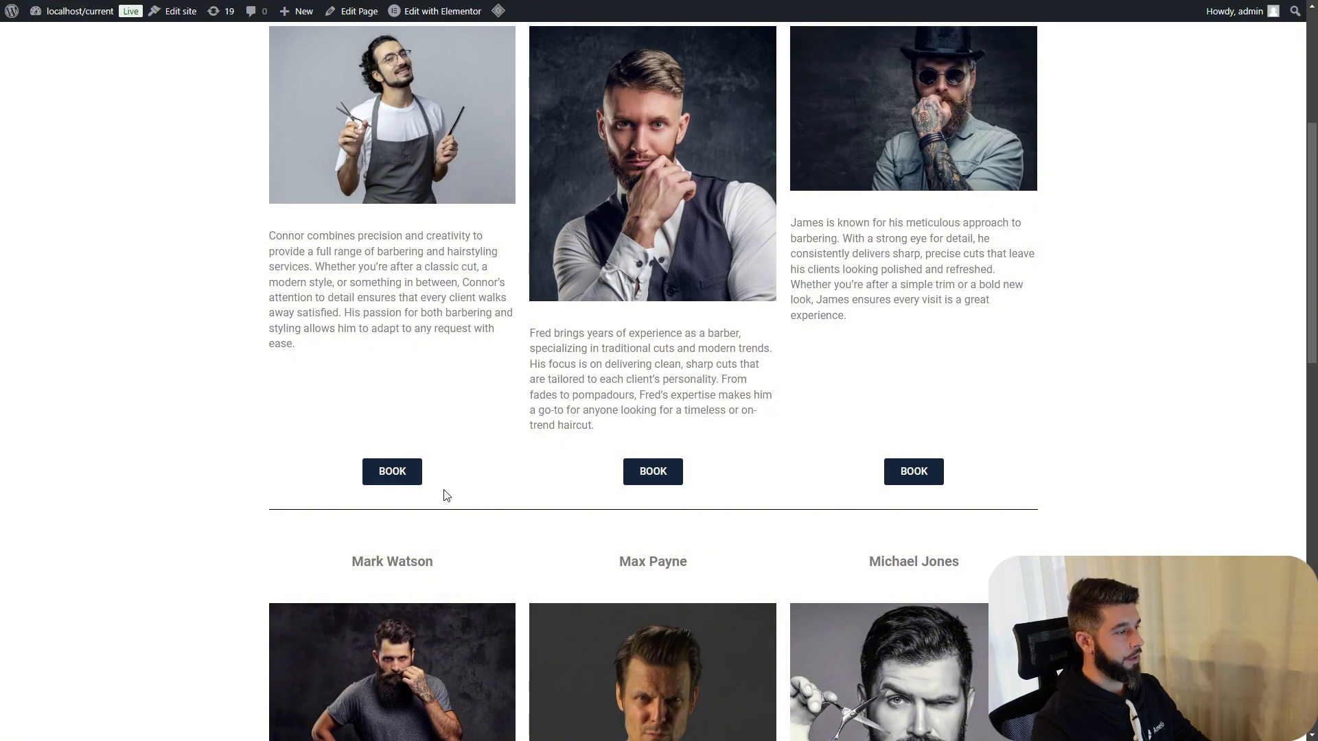
{"action": "scroll", "coordinate": [688, 394], "scroll_direction": "down", "scroll_amount": 9}
{"action": "scroll", "coordinate": [639, 361], "scroll_direction": "up", "scroll_amount": 4}
{"action": "scroll", "coordinate": [642, 365], "scroll_direction": "down", "scroll_amount": 4}
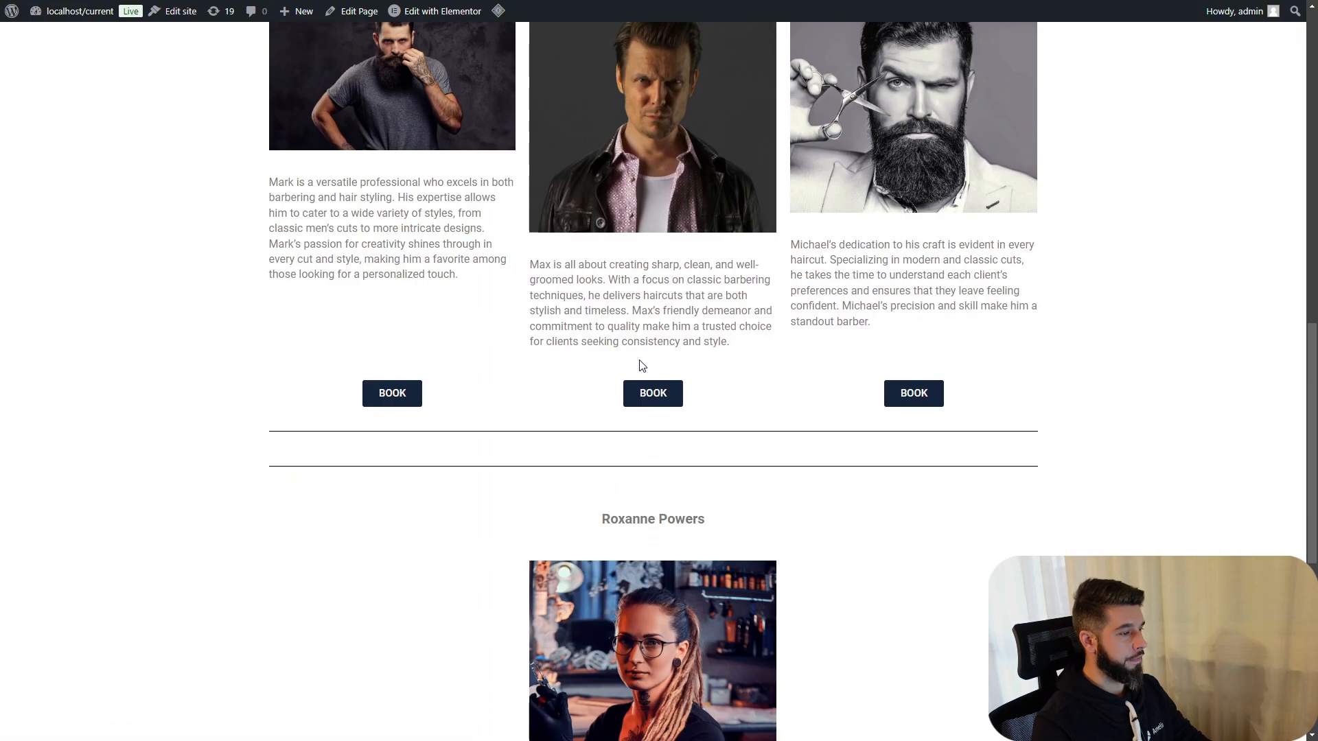
{"action": "scroll", "coordinate": [677, 448], "scroll_direction": "down", "scroll_amount": 6}
{"action": "scroll", "coordinate": [677, 447], "scroll_direction": "up", "scroll_amount": 6}
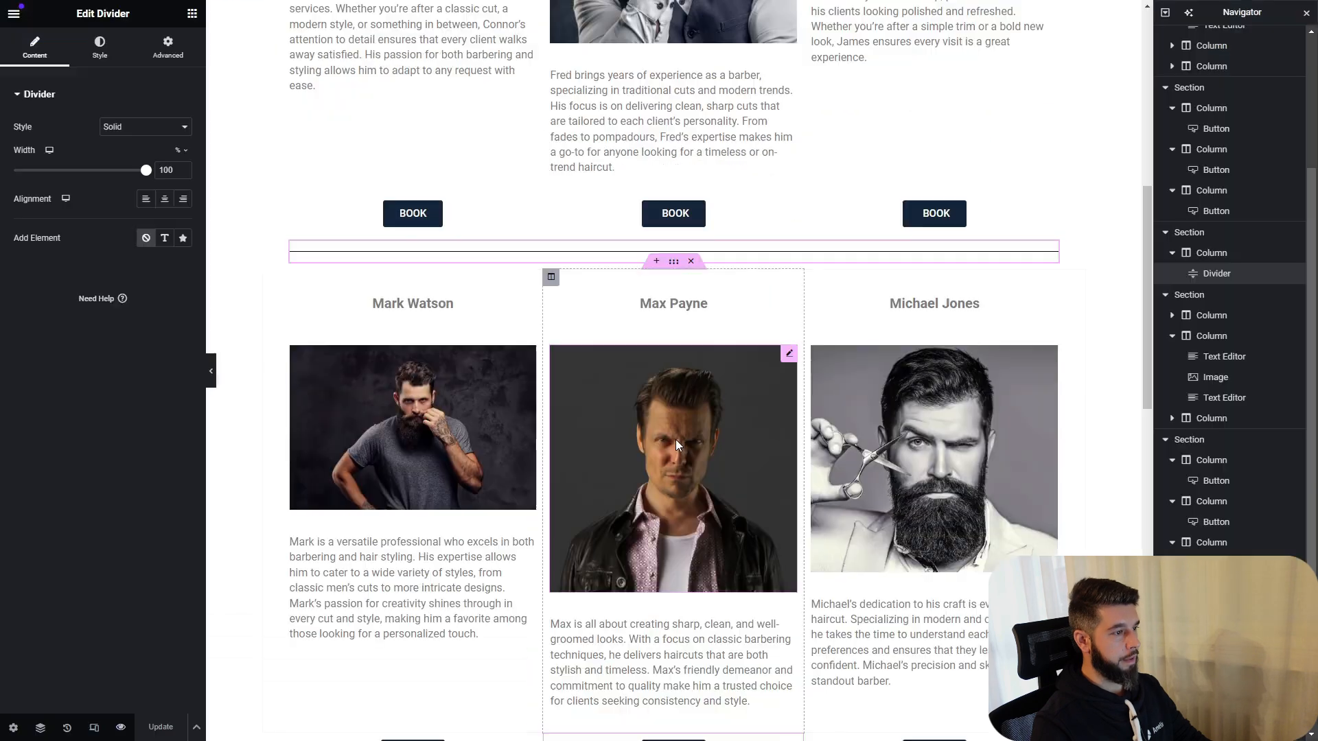
{"action": "scroll", "coordinate": [500, 370], "scroll_direction": "down", "scroll_amount": 8}
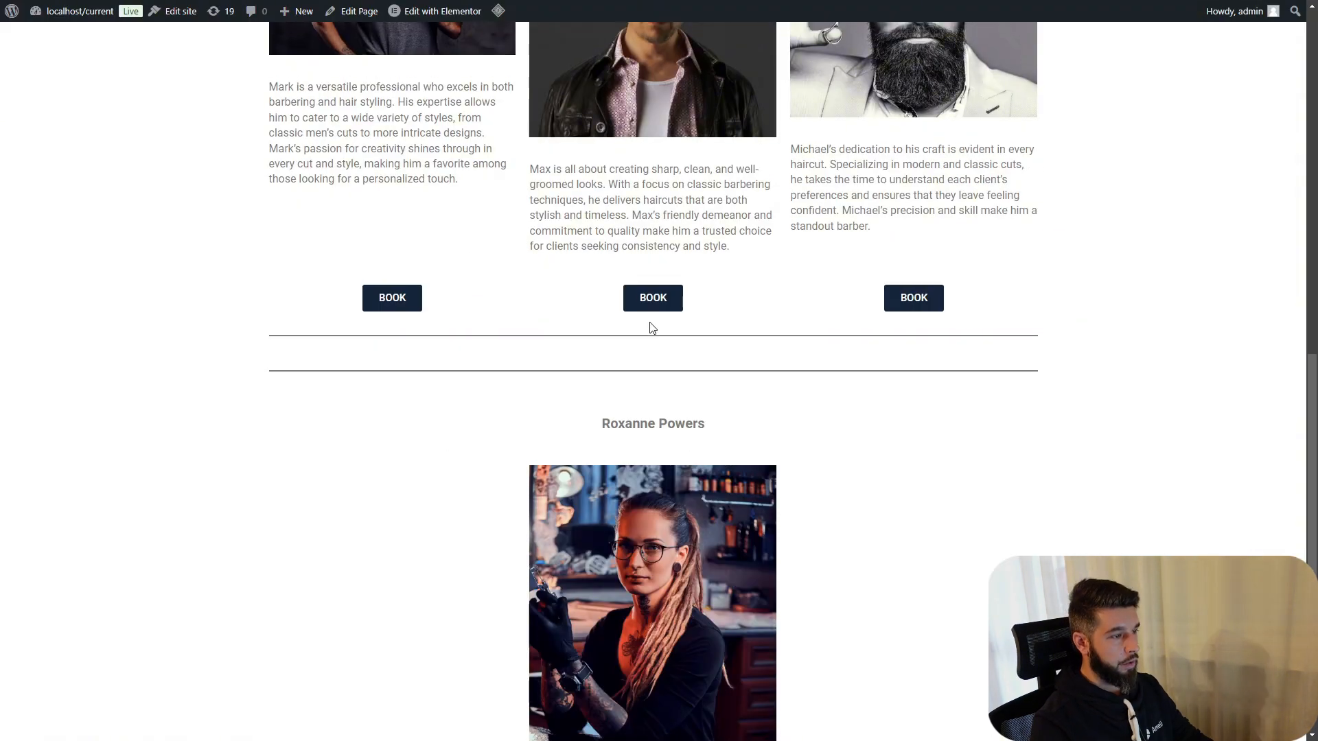
{"action": "scroll", "coordinate": [650, 327], "scroll_direction": "up", "scroll_amount": 6}
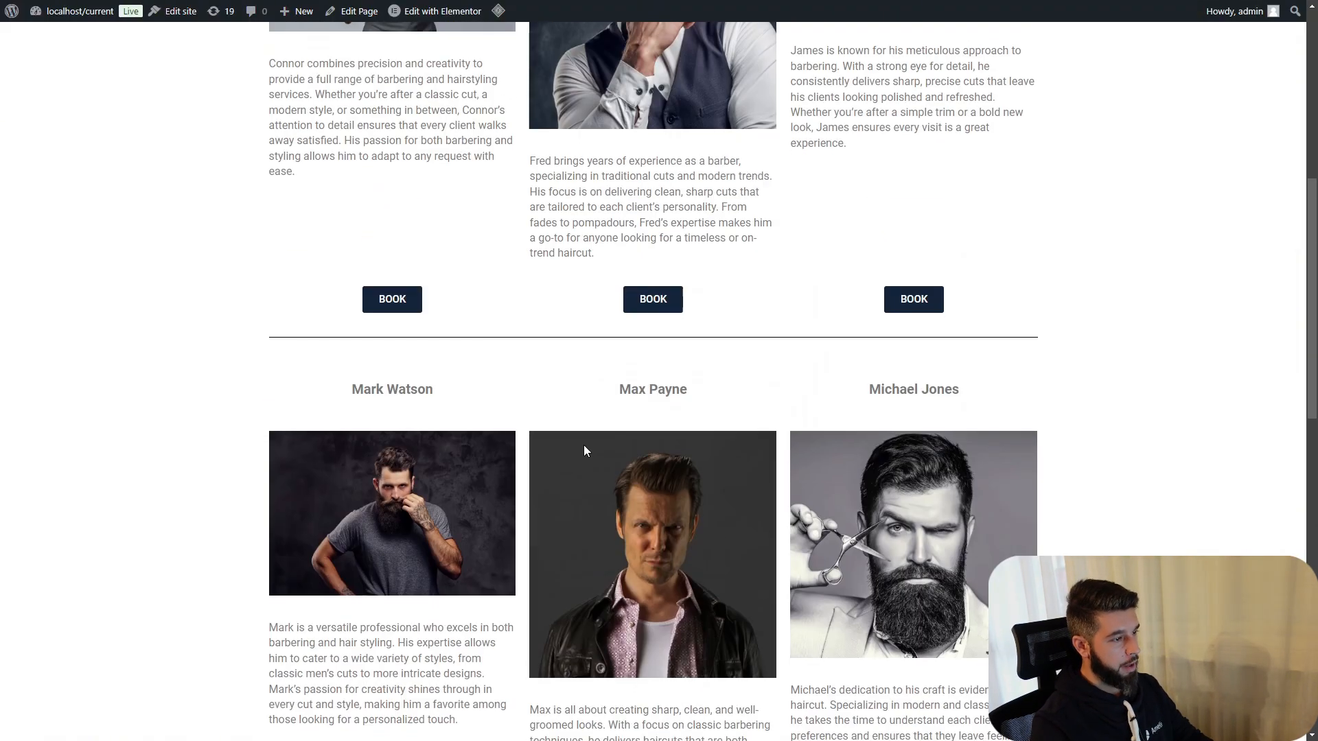
{"action": "scroll", "coordinate": [585, 451], "scroll_direction": "down", "scroll_amount": 4}
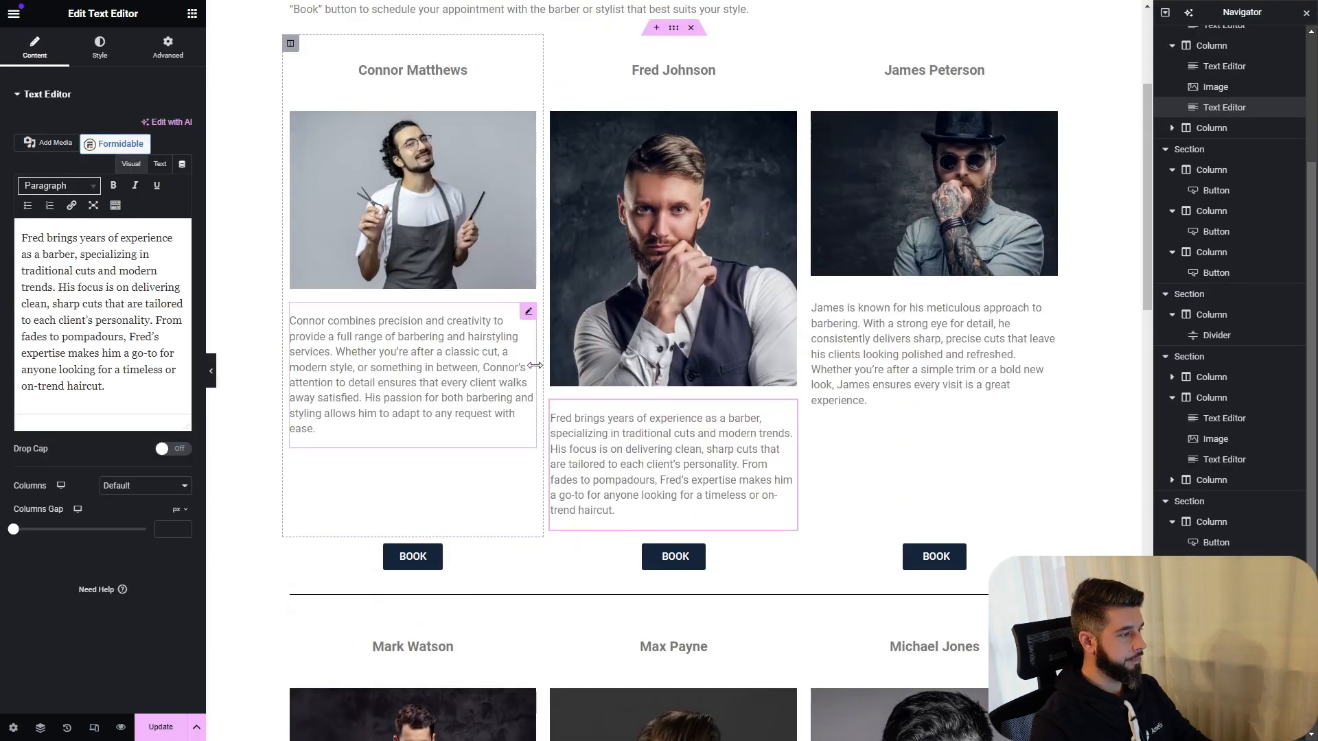
Set the Button ID of the first employee's BOOK button to that employee's first name in lowercase.
{"action": "scroll", "coordinate": [383, 380], "scroll_direction": "up", "scroll_amount": 3}
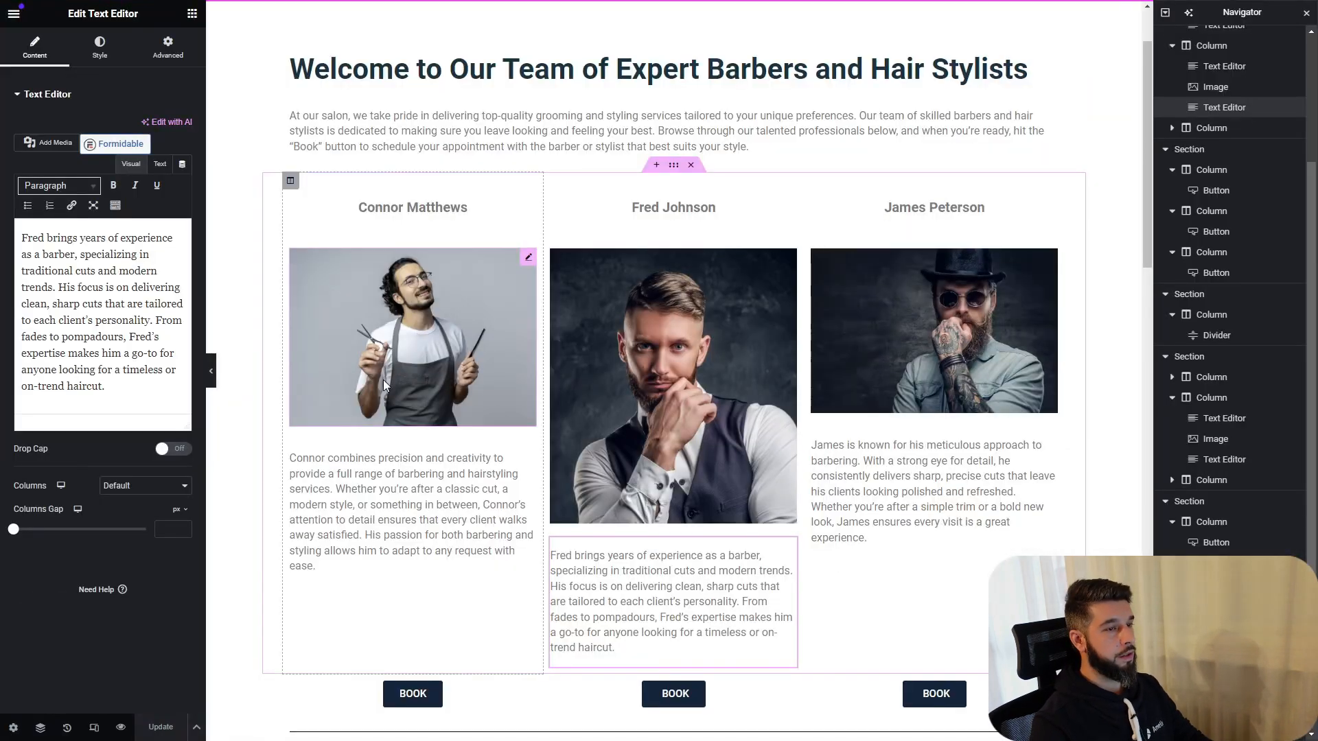
{"action": "scroll", "coordinate": [383, 380], "scroll_direction": "up", "scroll_amount": 2}
{"action": "scroll", "coordinate": [383, 380], "scroll_direction": "down", "scroll_amount": 7}
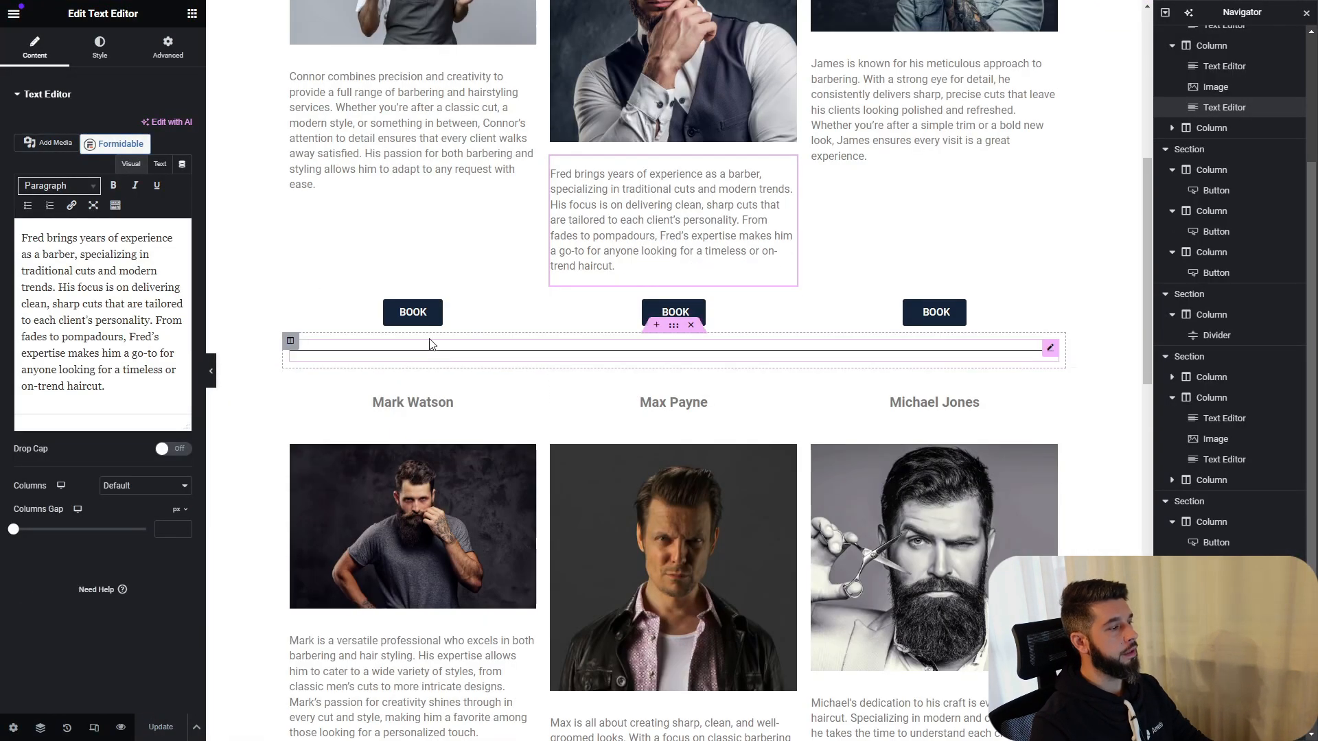
{"action": "left_click", "coordinate": [425, 314]}
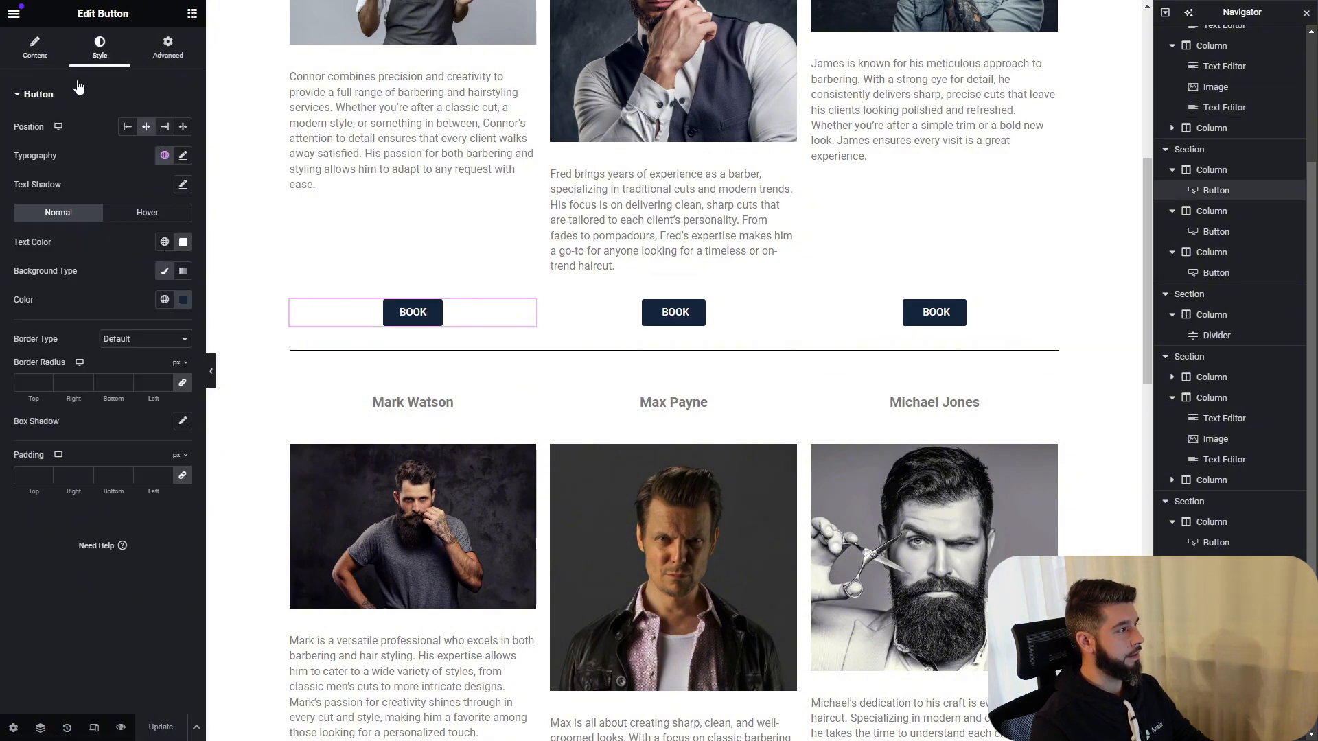
{"action": "left_click", "coordinate": [36, 48]}
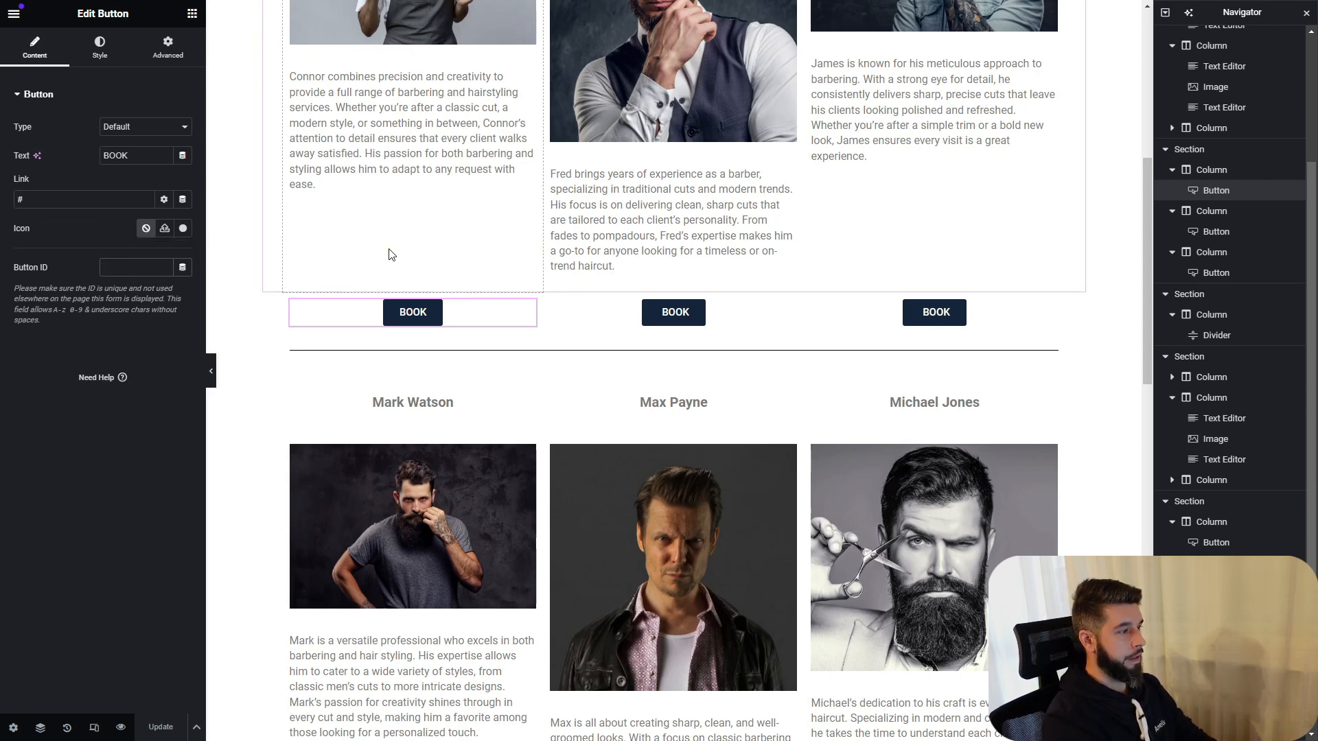
{"action": "scroll", "coordinate": [391, 255], "scroll_direction": "up", "scroll_amount": 4}
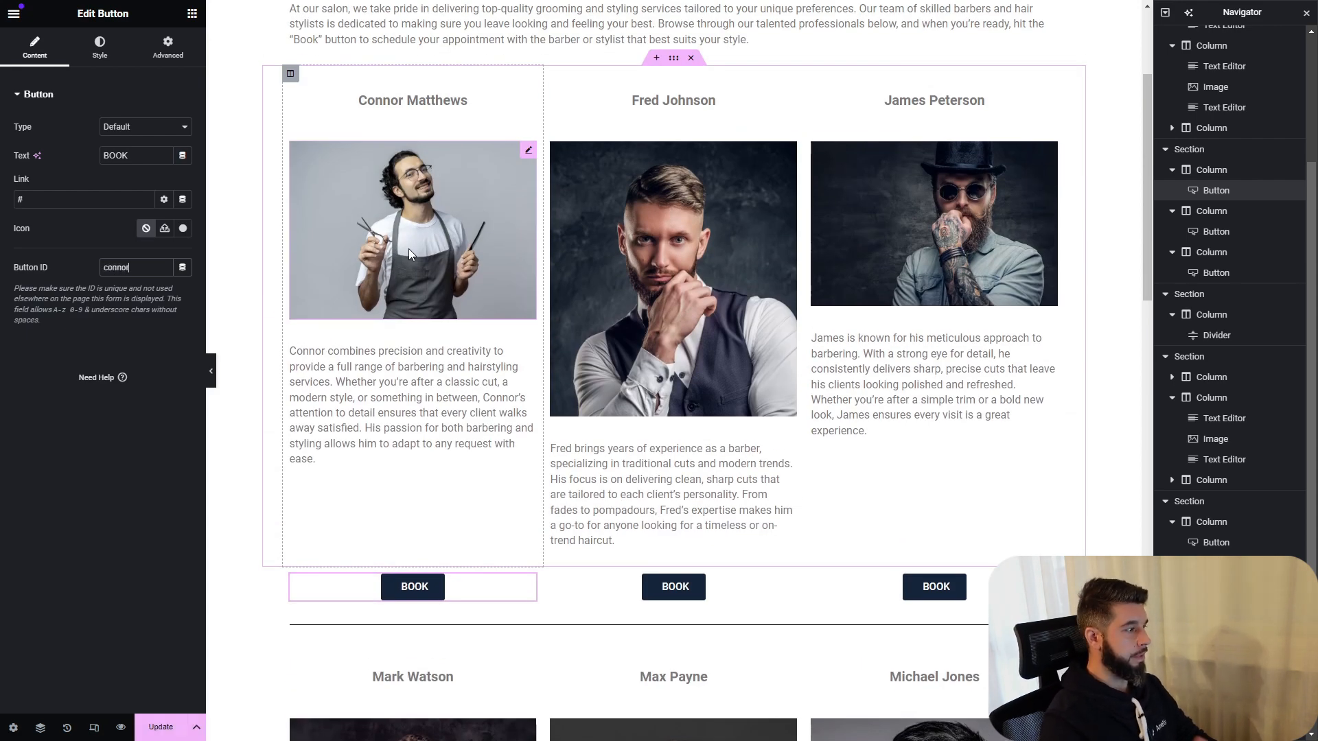
Set the Button IDs of the second and third employees' BOOK buttons to those employees' first names in lowercase.
{"action": "left_click", "coordinate": [675, 587]}
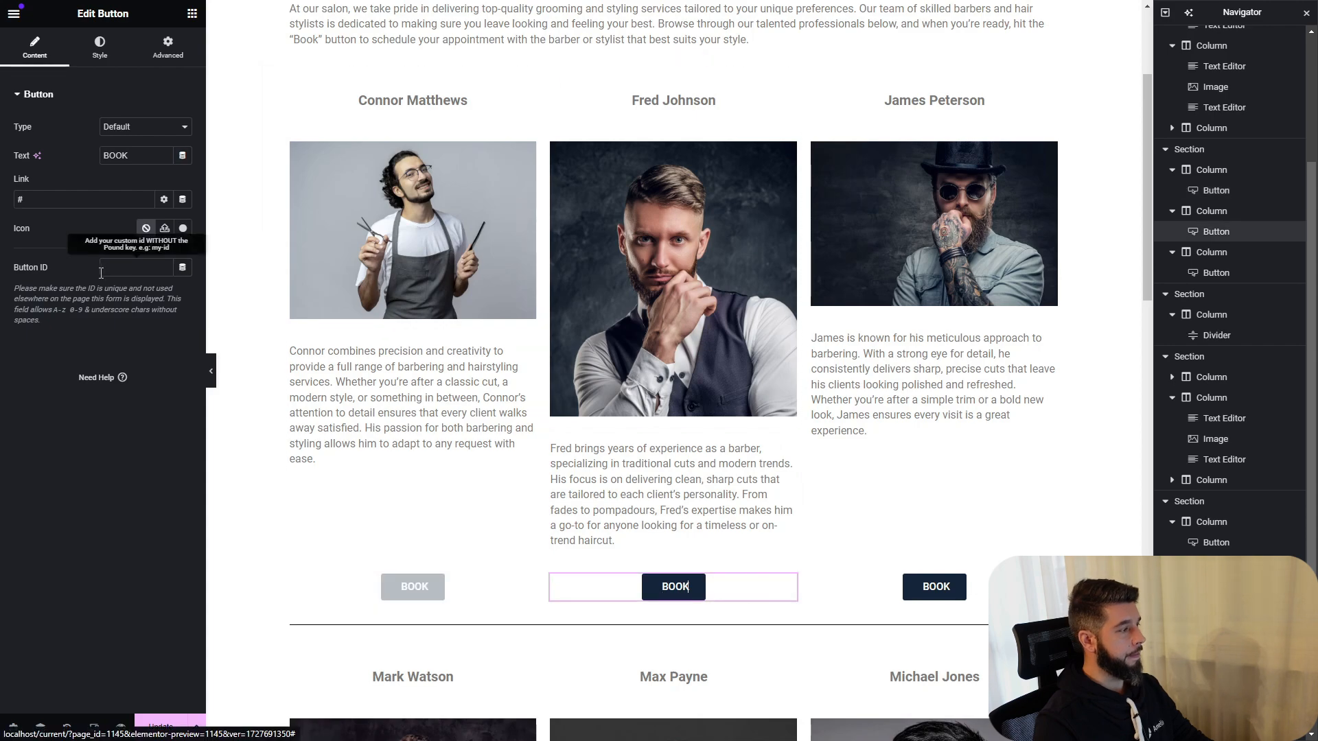
{"action": "left_click", "coordinate": [132, 269]}
{"action": "type", "text": "fred"}
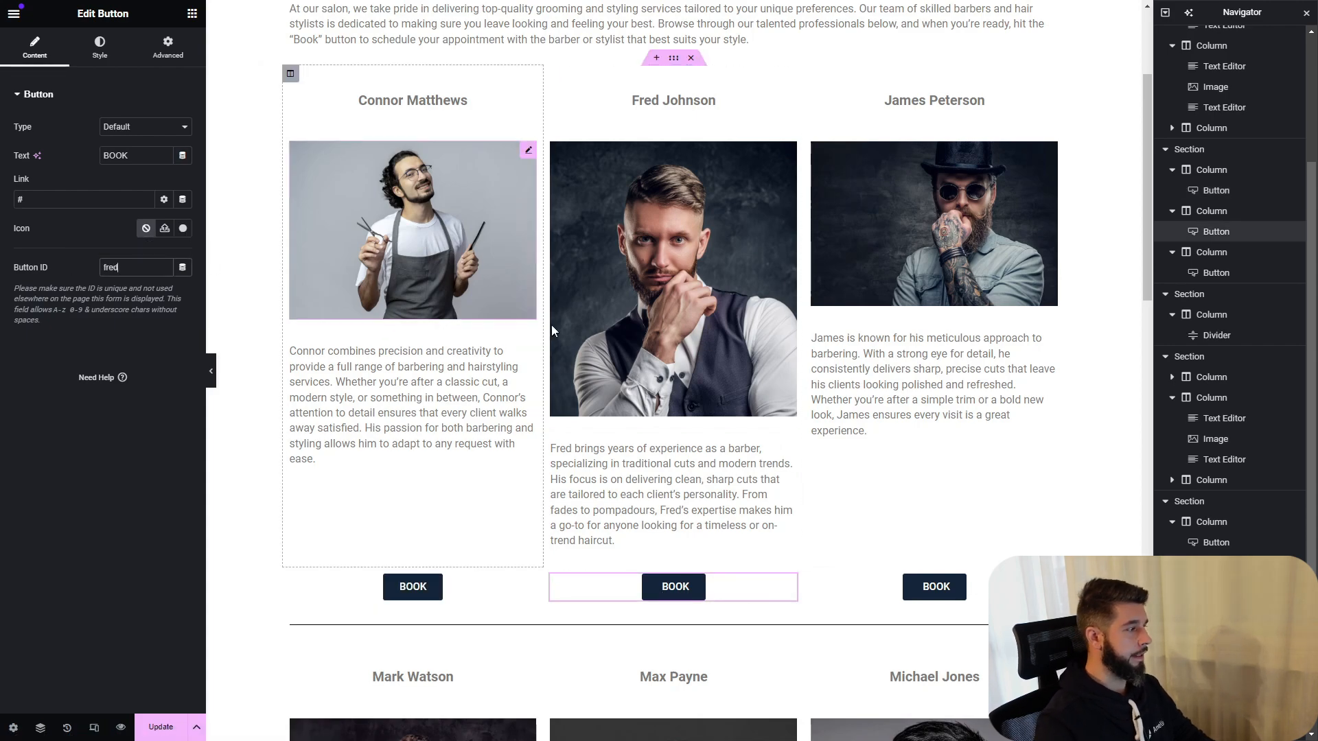
{"action": "left_click", "coordinate": [923, 592]}
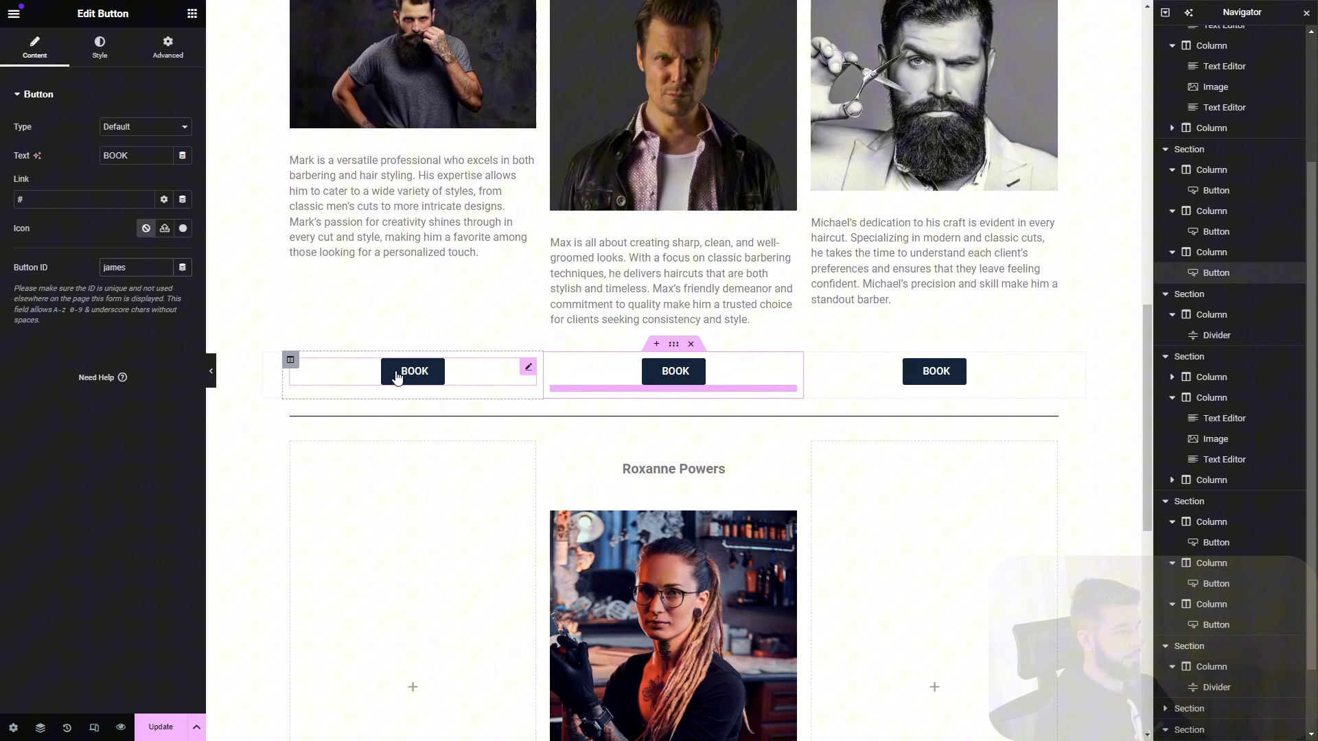
Set the Button IDs of the second row's and the last employee's BOOK buttons to their lowercase first names, and update the page.
{"action": "scroll", "coordinate": [369, 283], "scroll_direction": "up", "scroll_amount": 3}
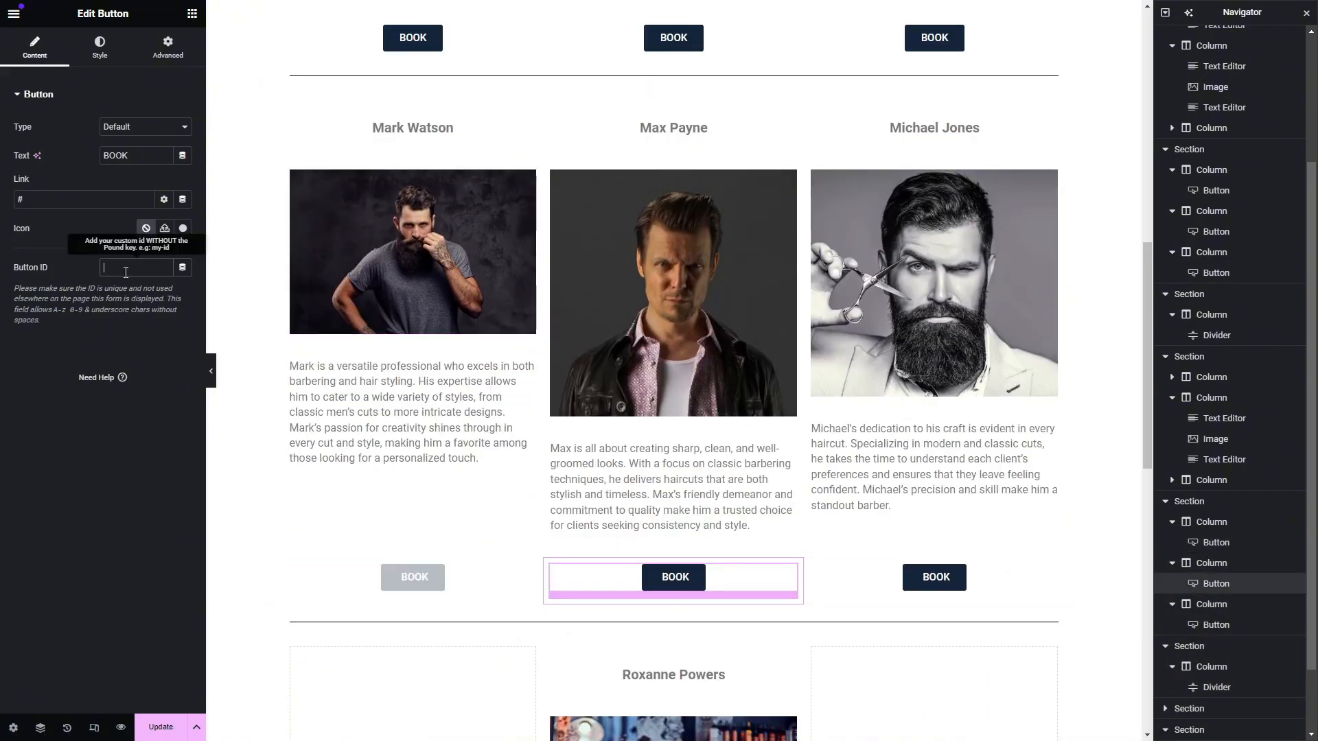
{"action": "left_click", "coordinate": [935, 577]}
{"action": "left_click", "coordinate": [126, 265]}
{"action": "type", "text": "michal"}
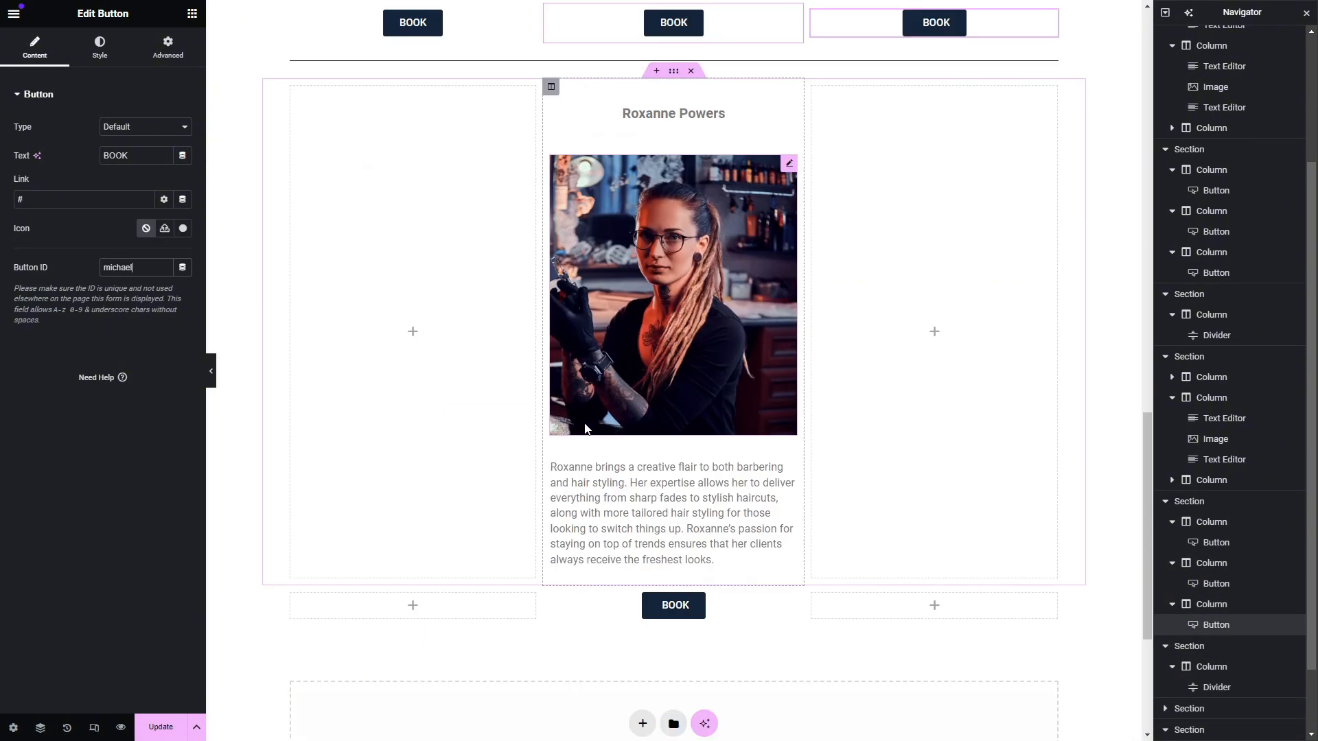
{"action": "left_click", "coordinate": [125, 267]}
{"action": "type", "text": "roxanne"}
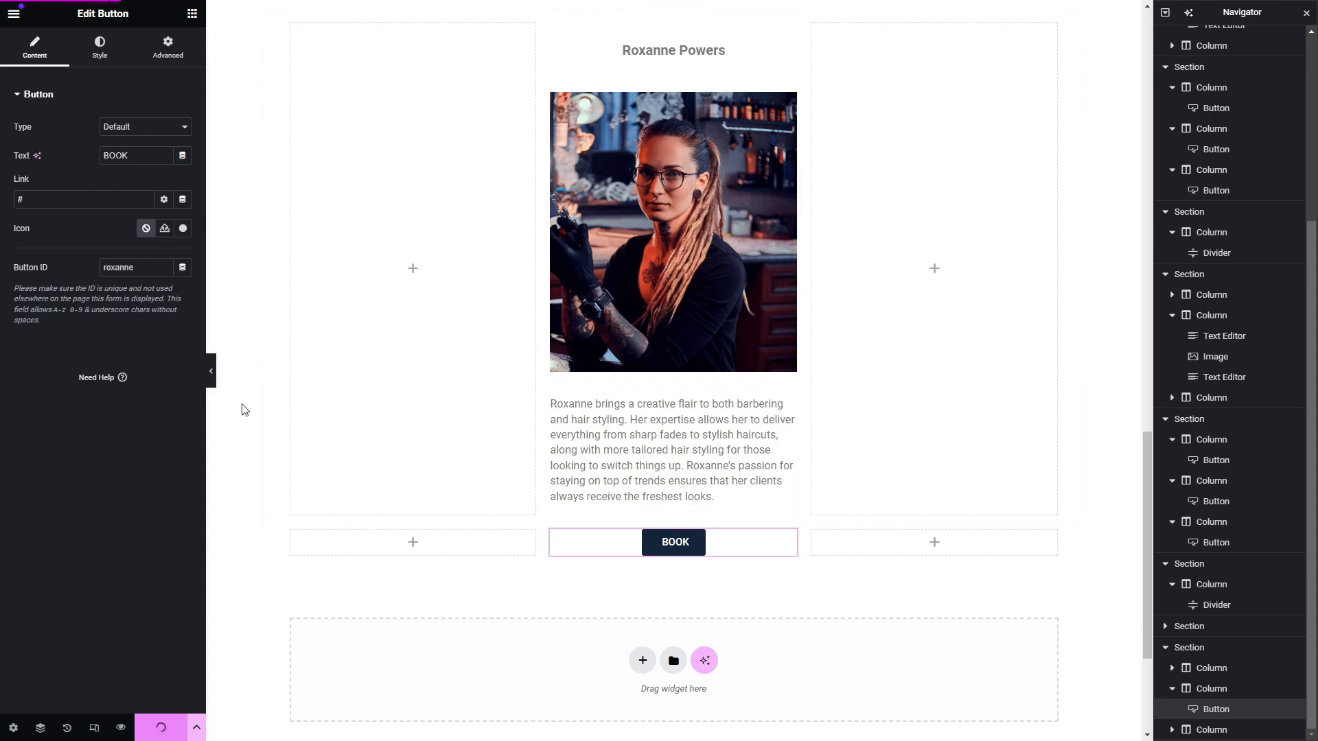
Check the Button IDs of the first row's BOOK buttons.
{"action": "scroll", "coordinate": [242, 409], "scroll_direction": "up", "scroll_amount": 15}
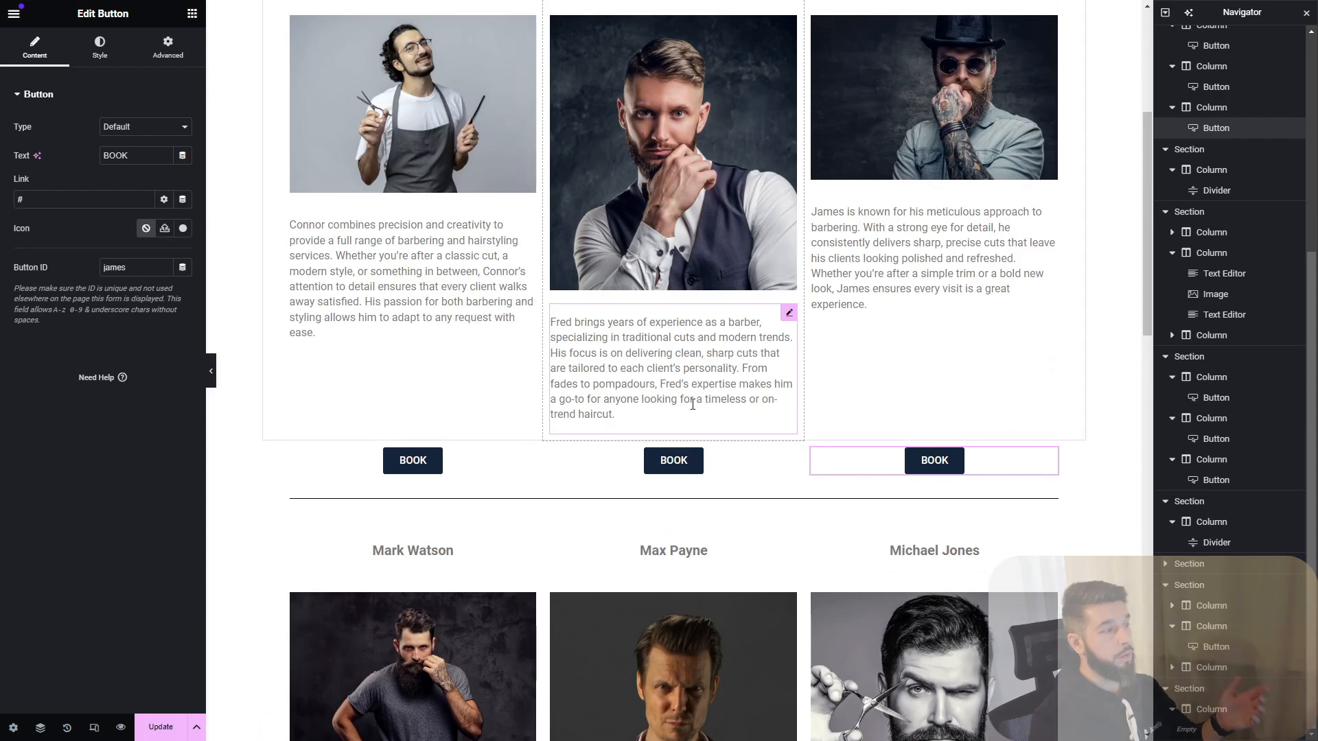
{"action": "left_click", "coordinate": [444, 467]}
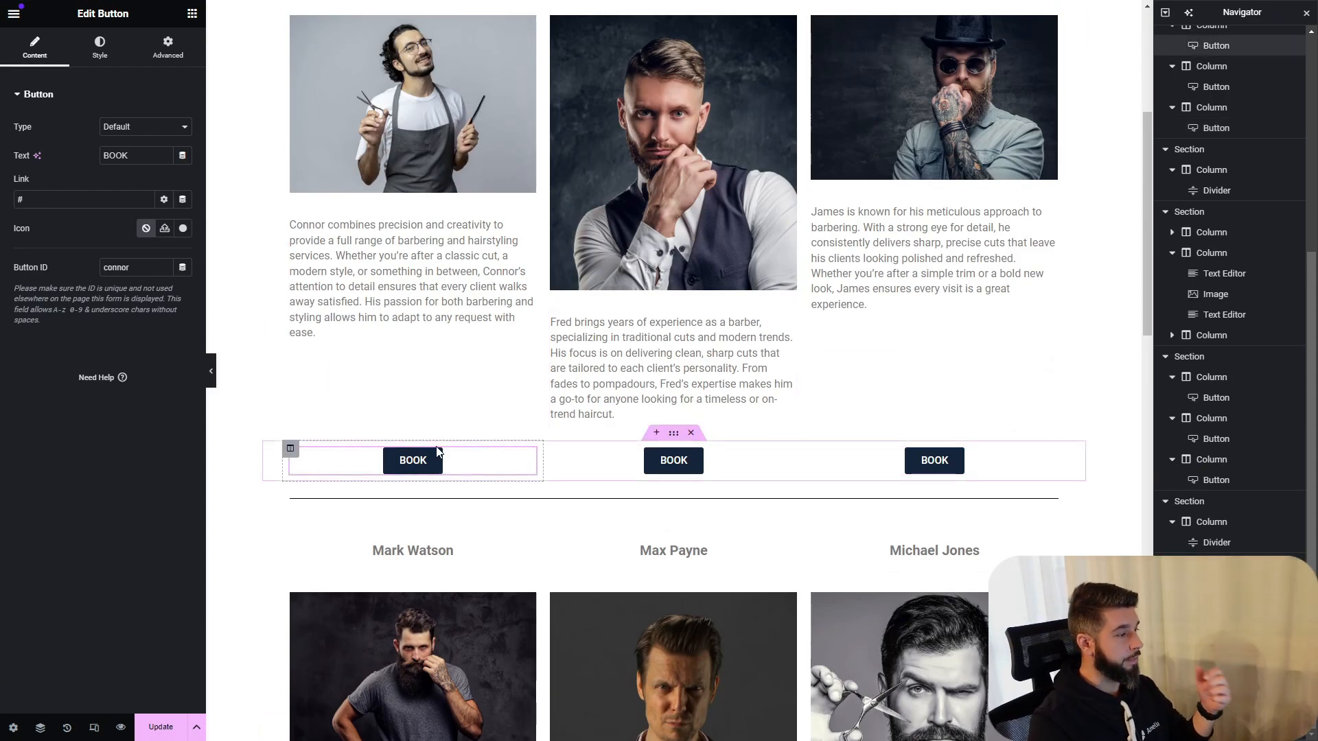
{"action": "left_click", "coordinate": [686, 467]}
Add an Amelia - Step-By-Step Booking widget to the empty section below the last employee's BOOK button.
{"action": "scroll", "coordinate": [710, 406], "scroll_direction": "down", "scroll_amount": 1}
{"action": "scroll", "coordinate": [709, 407], "scroll_direction": "down", "scroll_amount": 15}
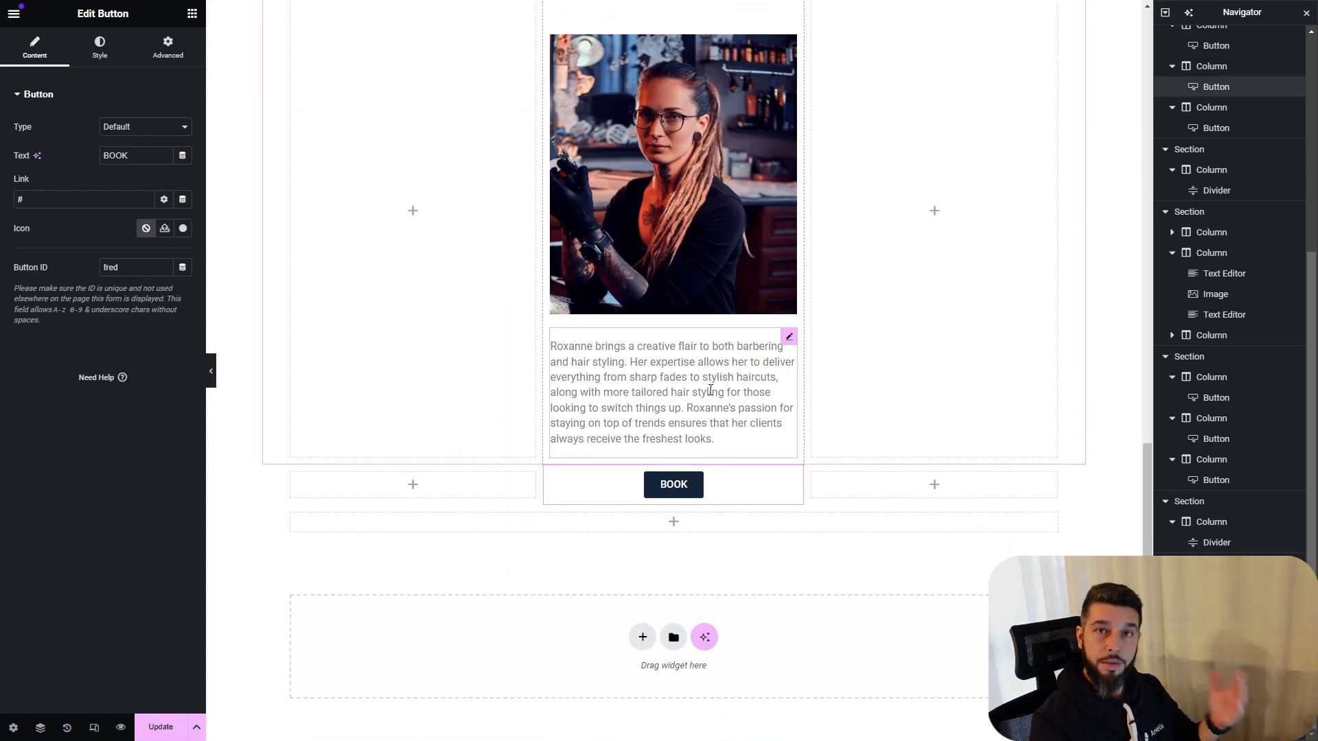
{"action": "scroll", "coordinate": [710, 390], "scroll_direction": "down", "scroll_amount": 3}
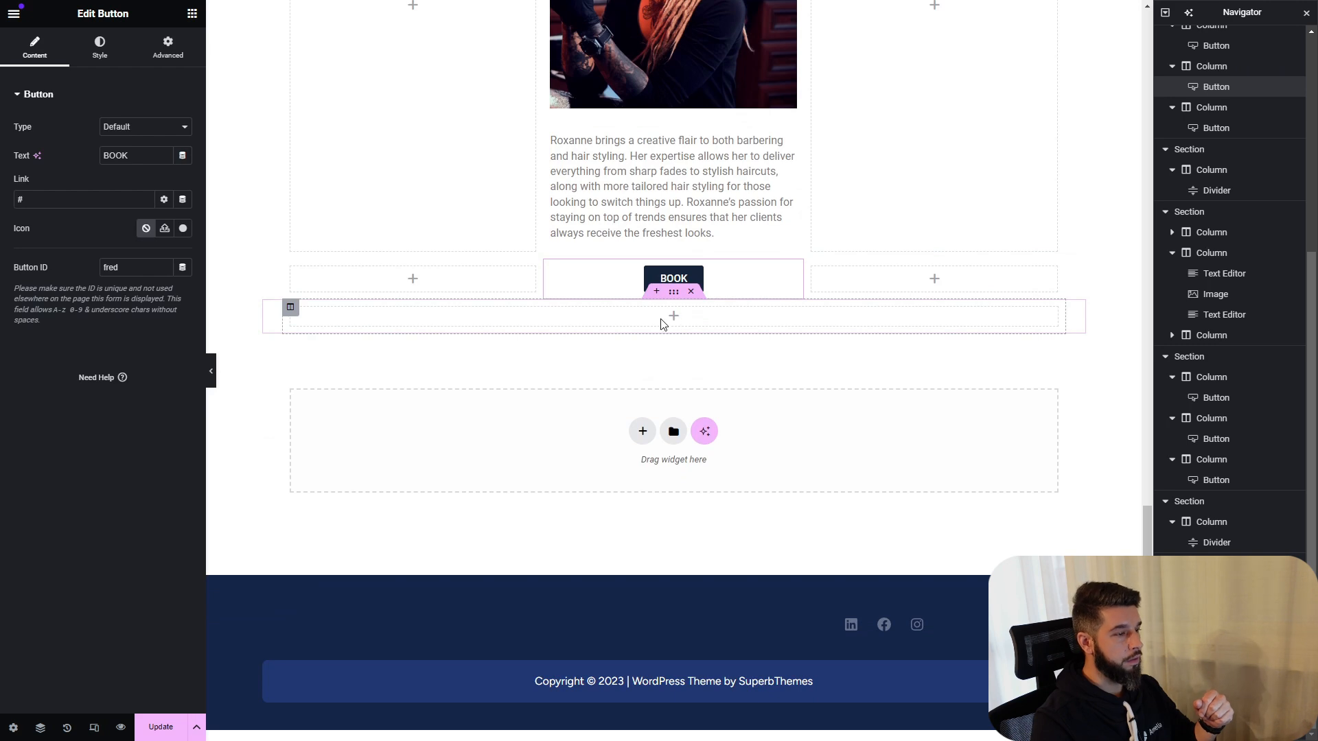
{"action": "left_click", "coordinate": [674, 317]}
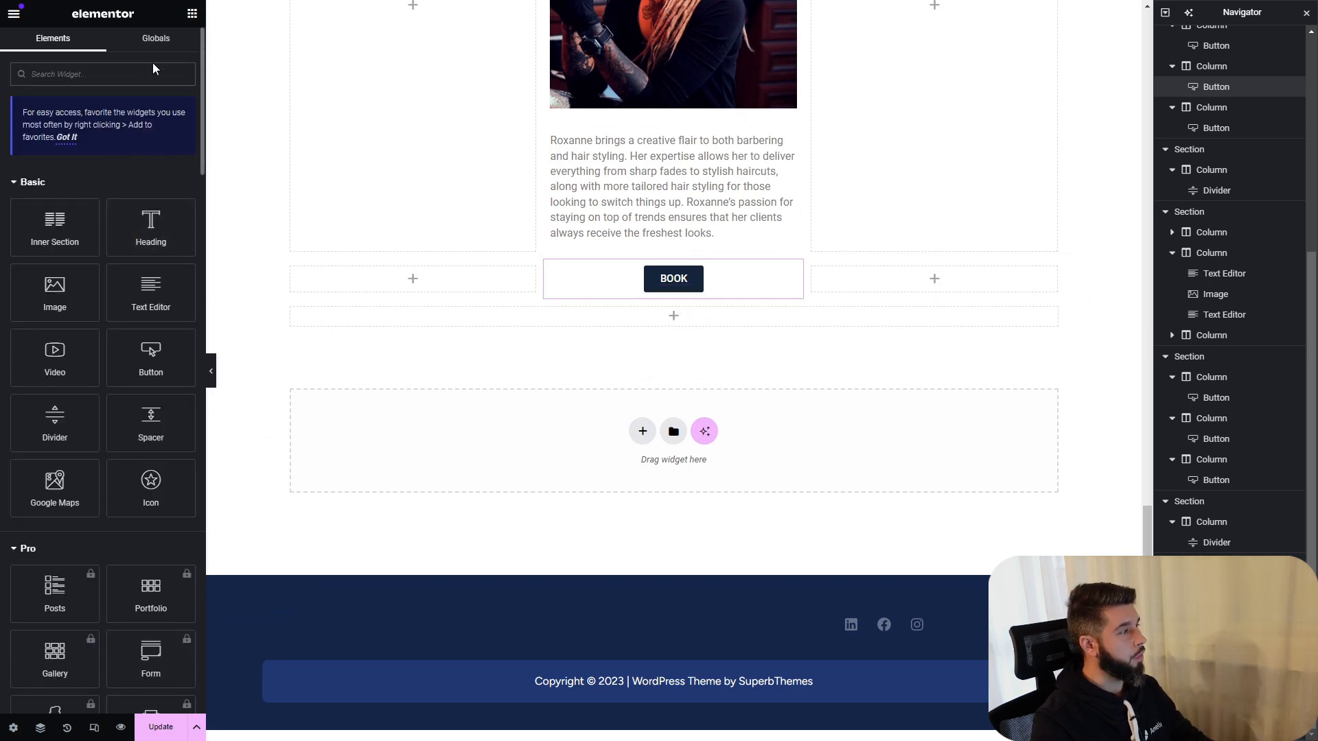
{"action": "type", "text": "ame"}
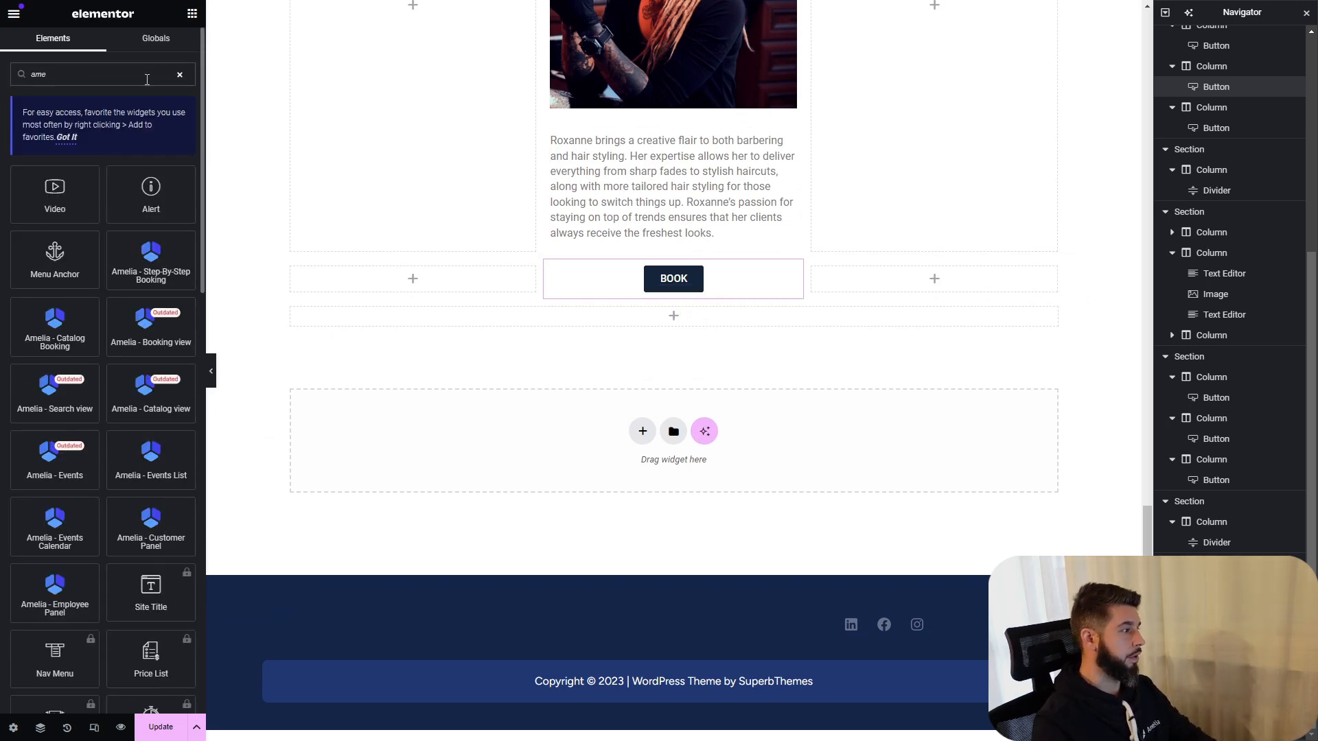
{"action": "left_click_drag", "start_coordinate": [162, 265], "coordinate": [657, 315]}
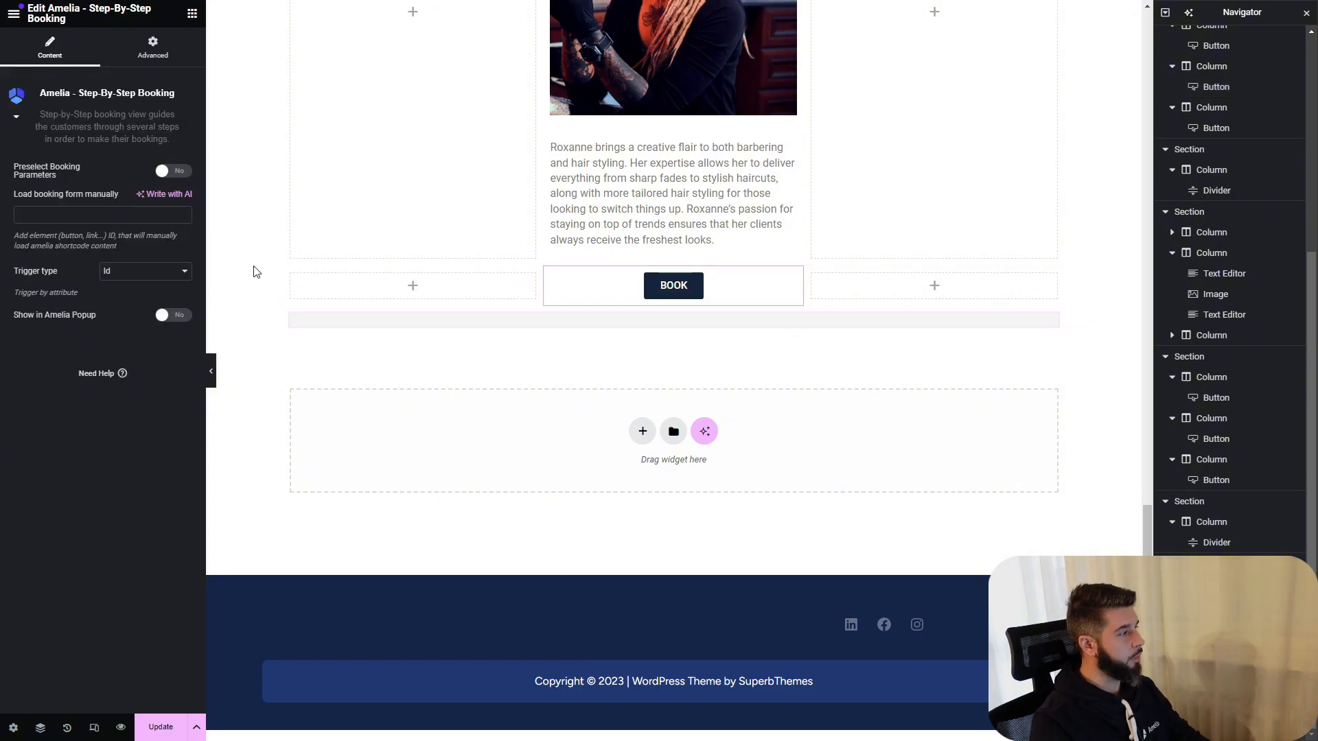
Show the booking widget in the Amelia popup and enter the first employee's Button ID as its manual loading trigger.
{"action": "scroll", "coordinate": [333, 262], "scroll_direction": "up", "scroll_amount": 15}
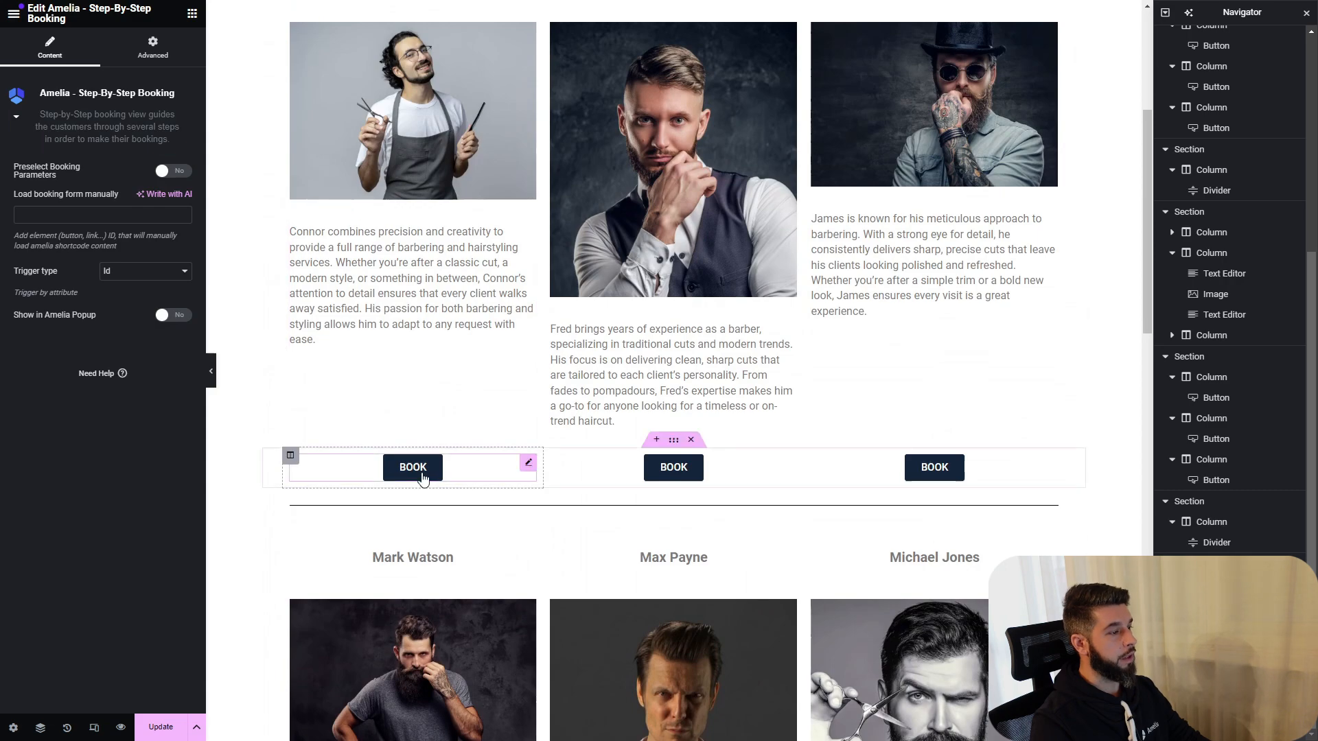
{"action": "left_click", "coordinate": [423, 479]}
{"action": "double_click", "coordinate": [160, 274]}
{"action": "scroll", "coordinate": [287, 291], "scroll_direction": "down", "scroll_amount": 15}
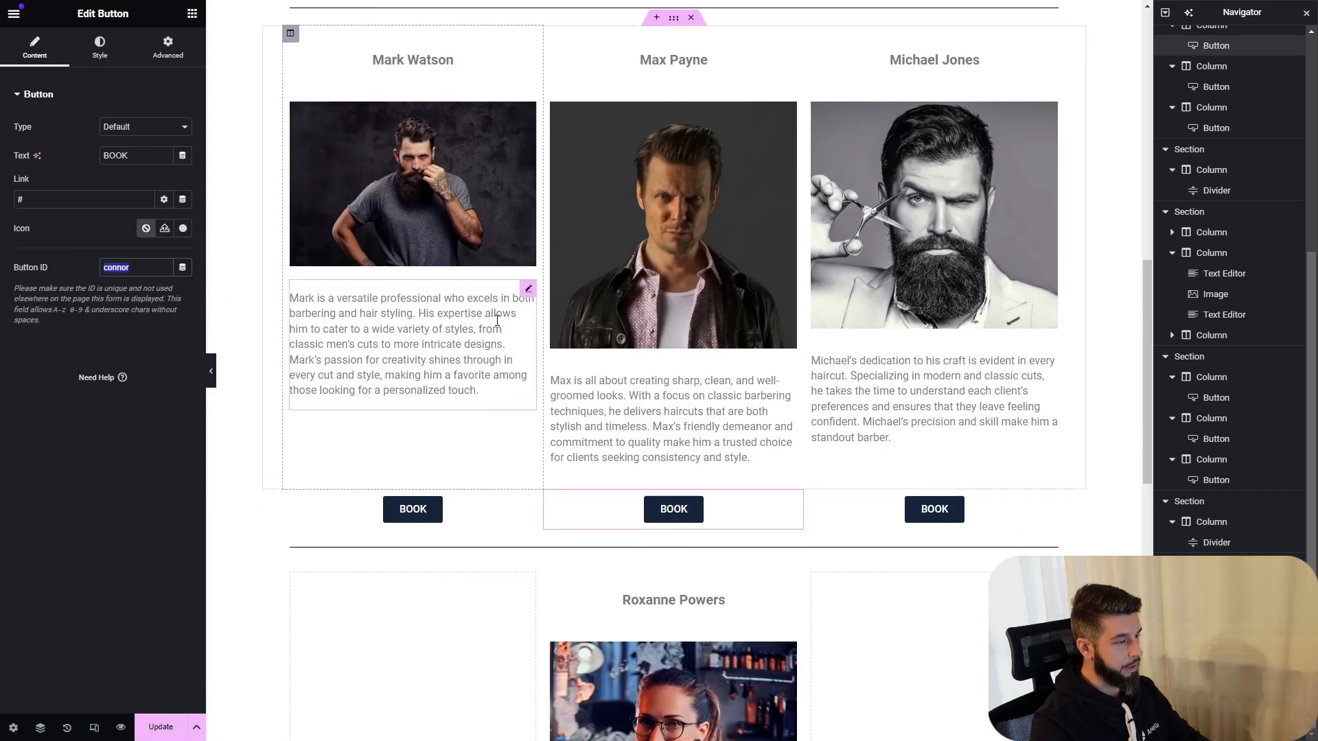
{"action": "left_click", "coordinate": [373, 392]}
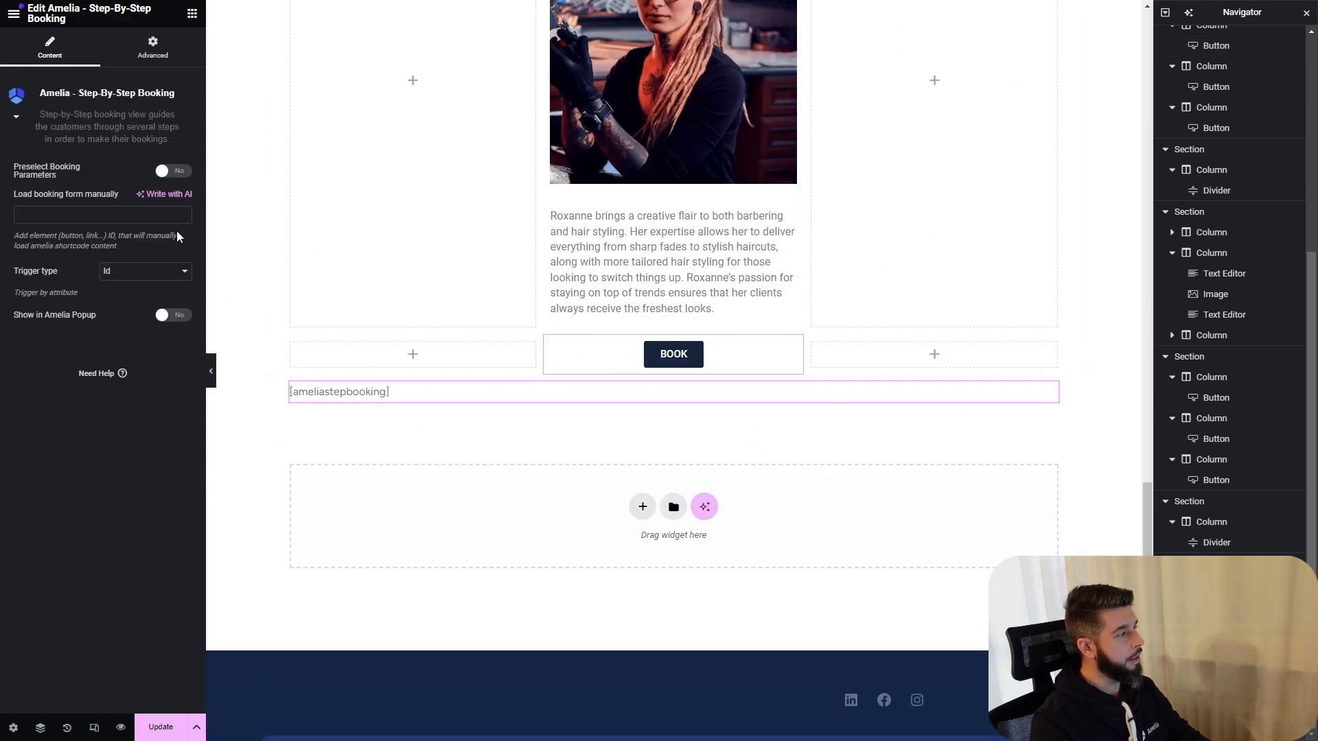
{"action": "left_click", "coordinate": [170, 318]}
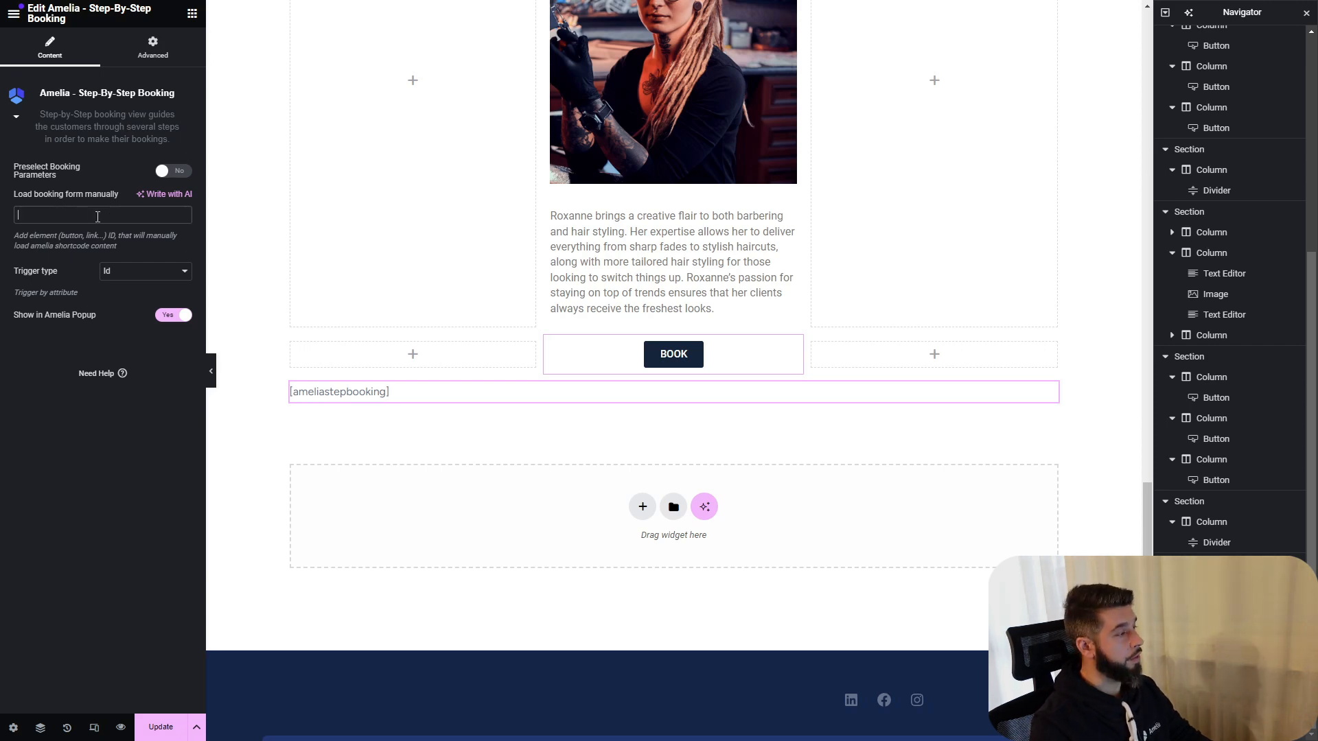
{"action": "type", "text": "connor"}
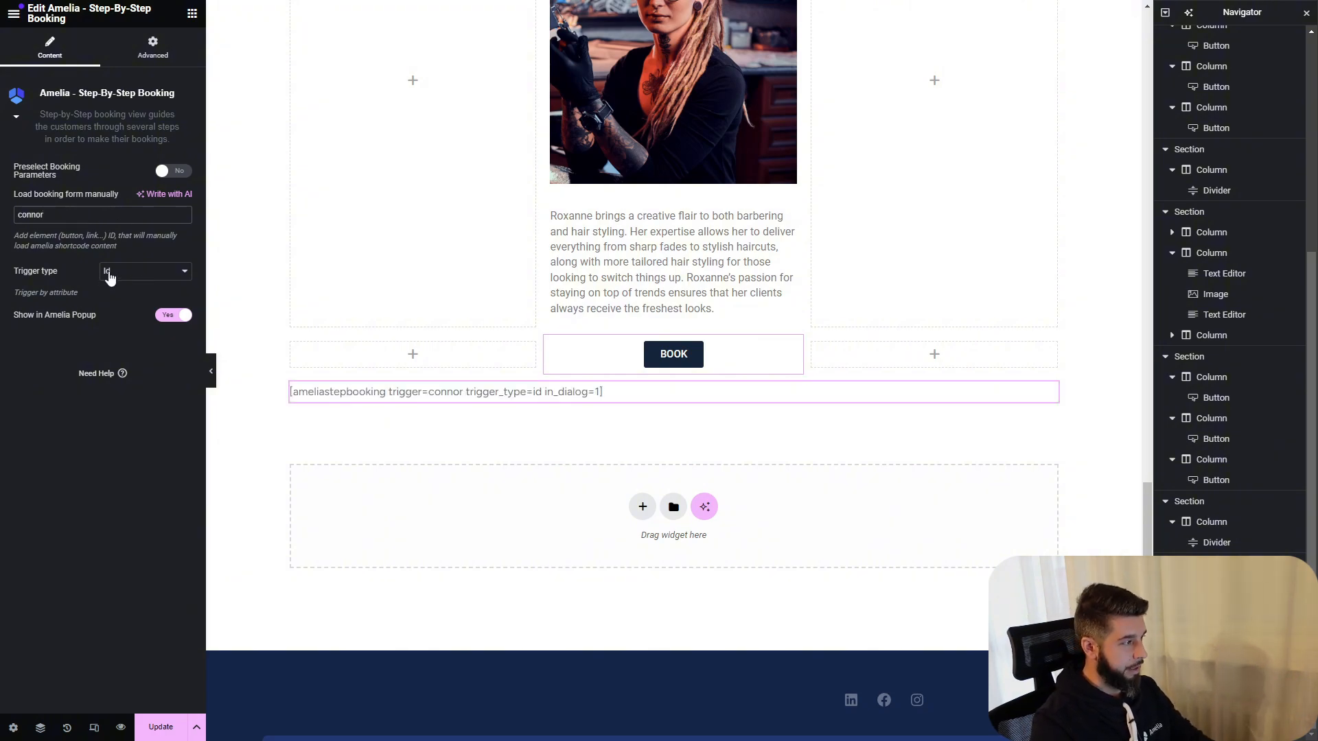
Compare the widget's trigger with the first employee's Button ID, and preselect that employee (id: 2) in the booking parameters.
{"action": "scroll", "coordinate": [373, 294], "scroll_direction": "up", "scroll_amount": 6}
{"action": "scroll", "coordinate": [406, 306], "scroll_direction": "down", "scroll_amount": 3}
{"action": "scroll", "coordinate": [408, 294], "scroll_direction": "up", "scroll_amount": 10}
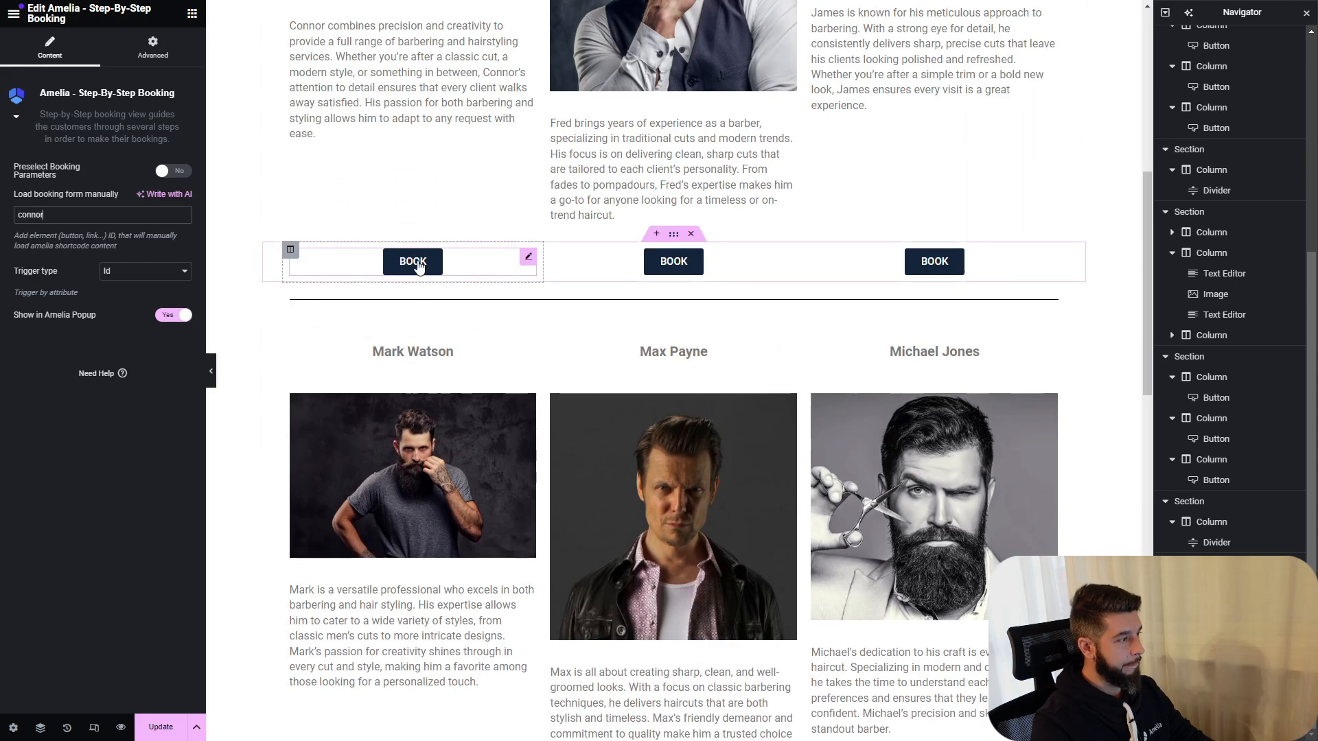
{"action": "left_click", "coordinate": [419, 267]}
{"action": "scroll", "coordinate": [405, 318], "scroll_direction": "down", "scroll_amount": 10}
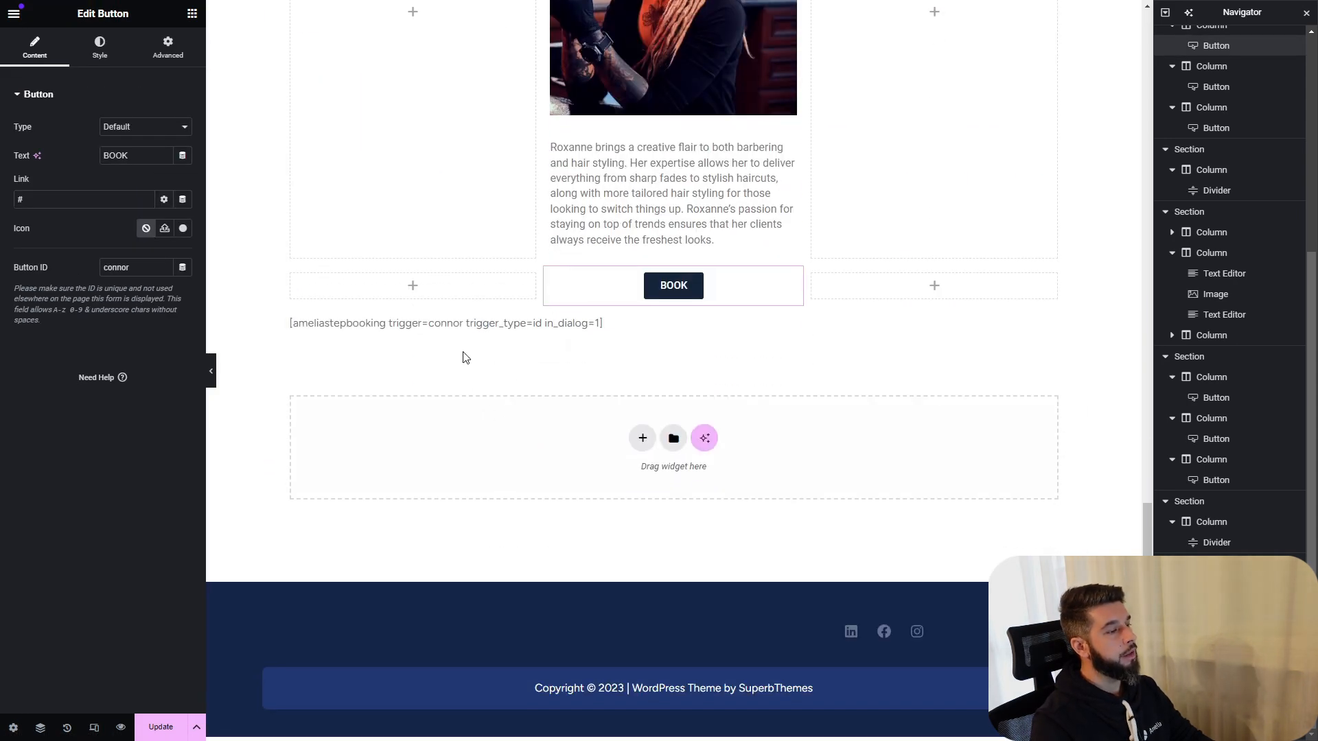
{"action": "left_click", "coordinate": [462, 322]}
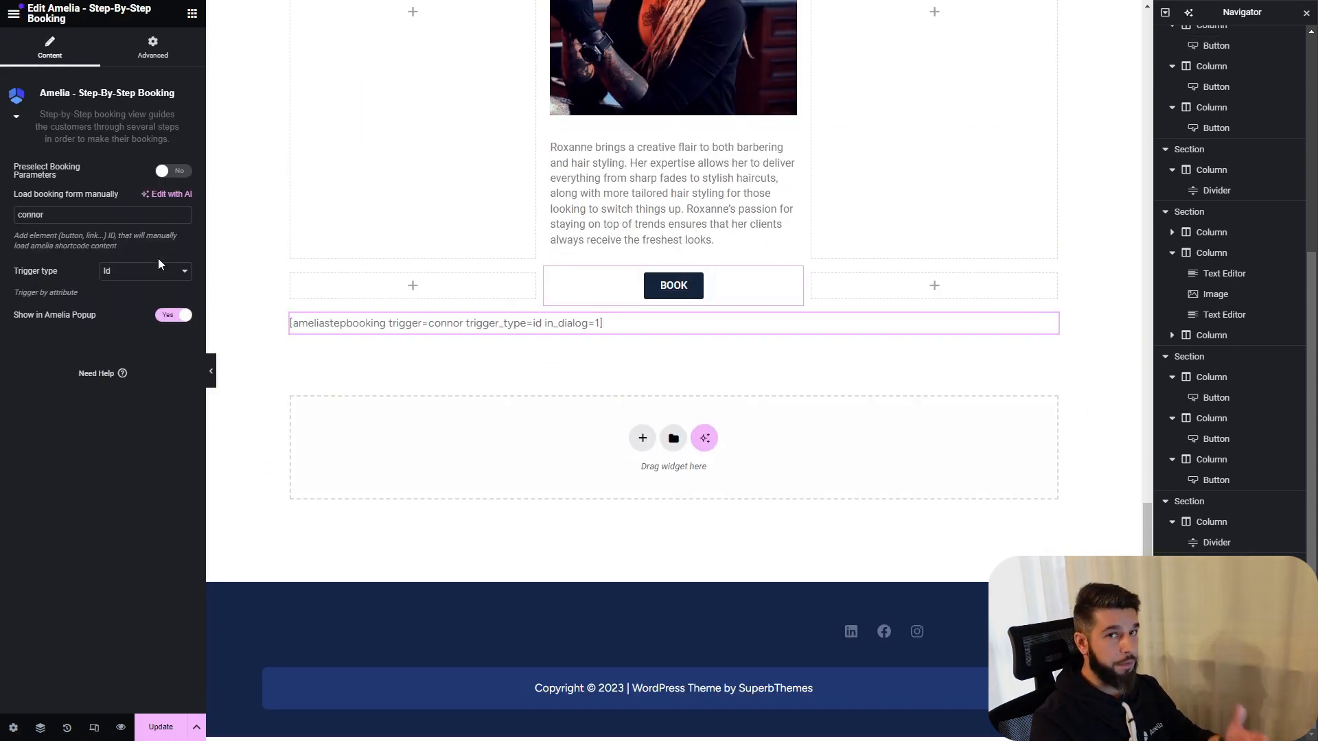
{"action": "left_click", "coordinate": [165, 171]}
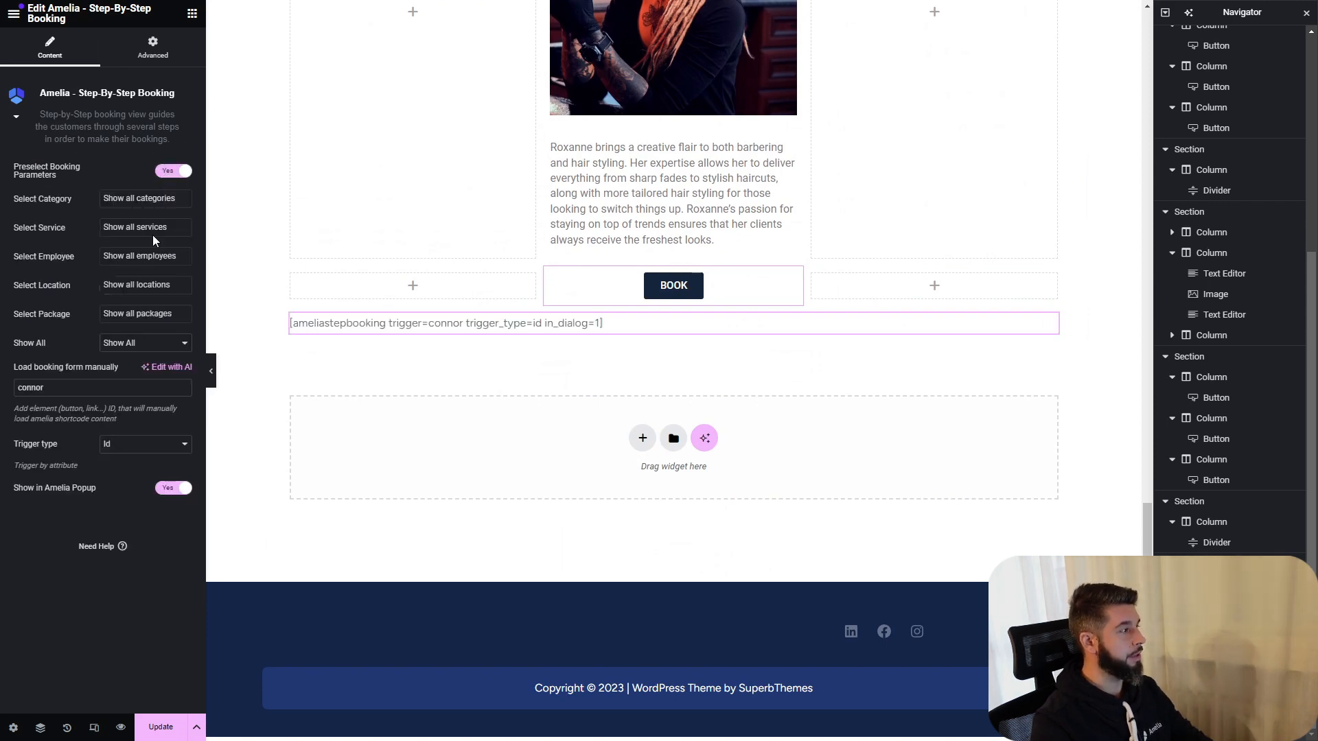
{"action": "left_click", "coordinate": [134, 257]}
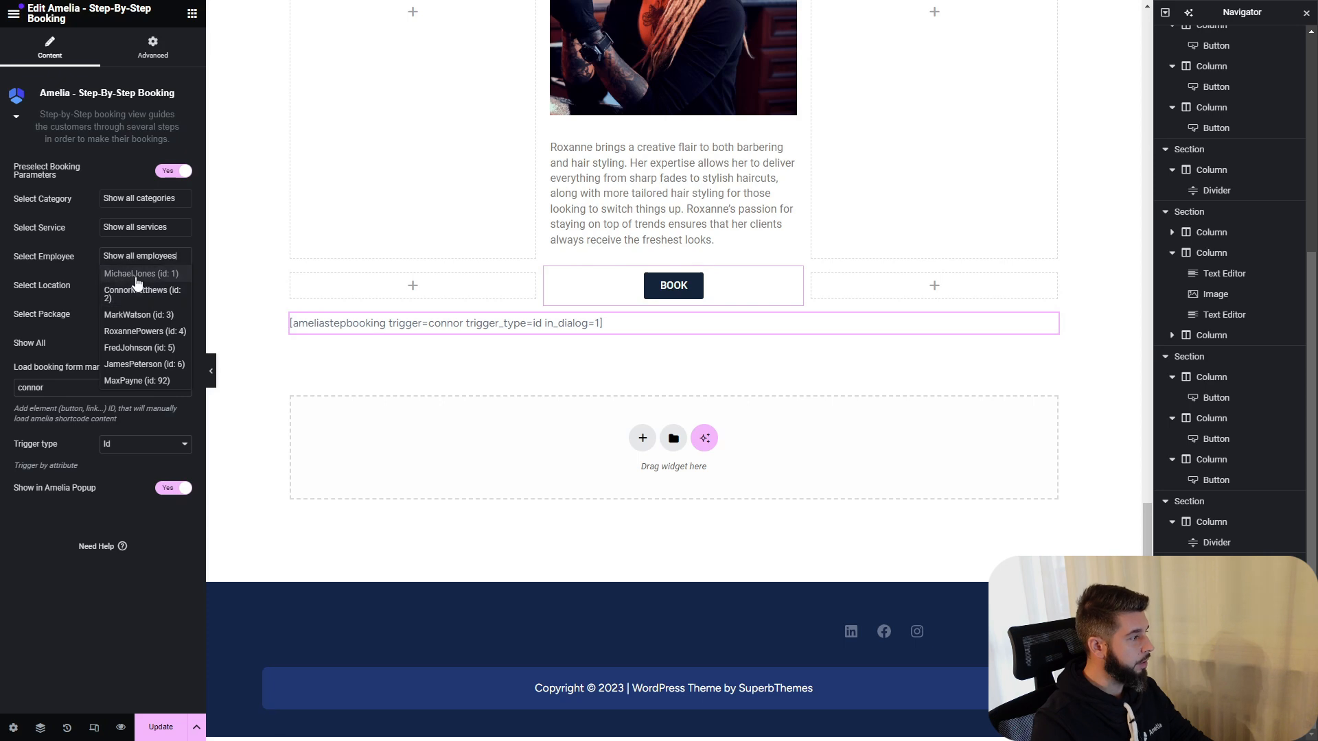
{"action": "left_click", "coordinate": [140, 295]}
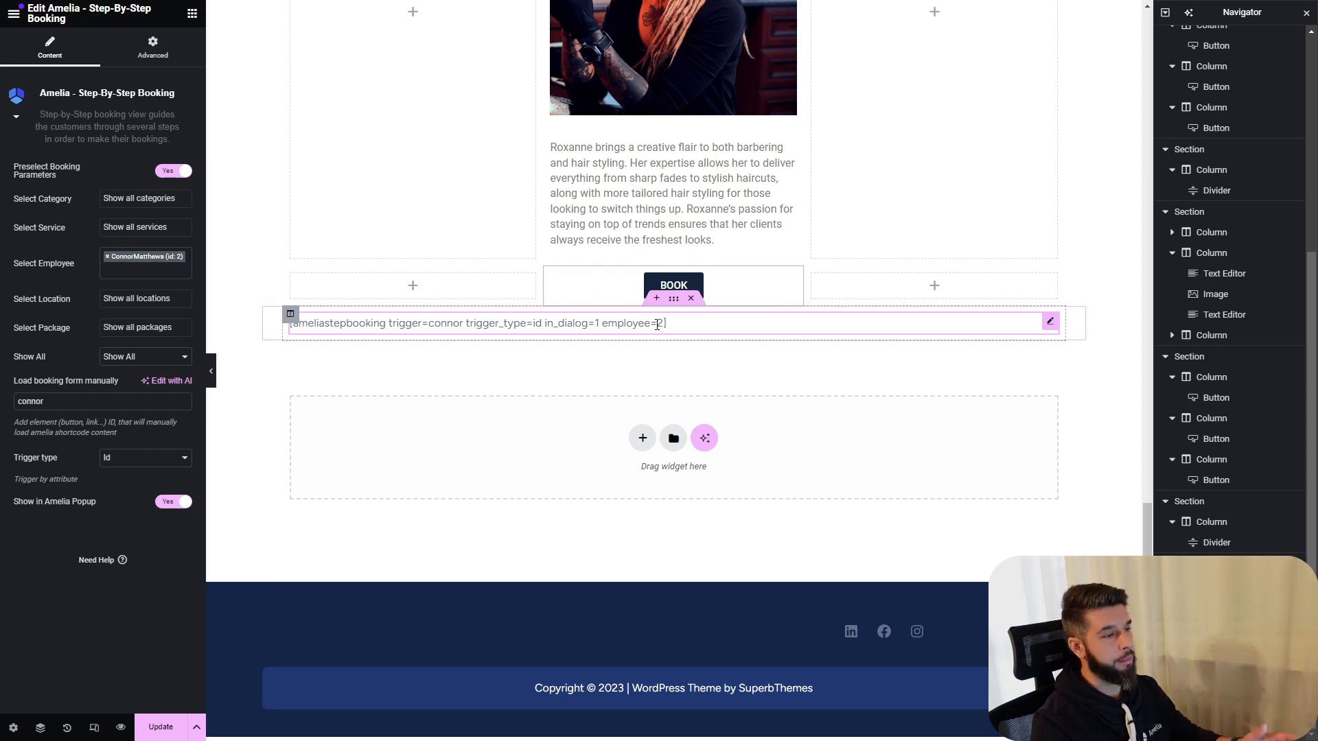
Duplicate the first employee's booking widget below the original and open the copy for editing.
{"action": "right_click", "coordinate": [1056, 319]}
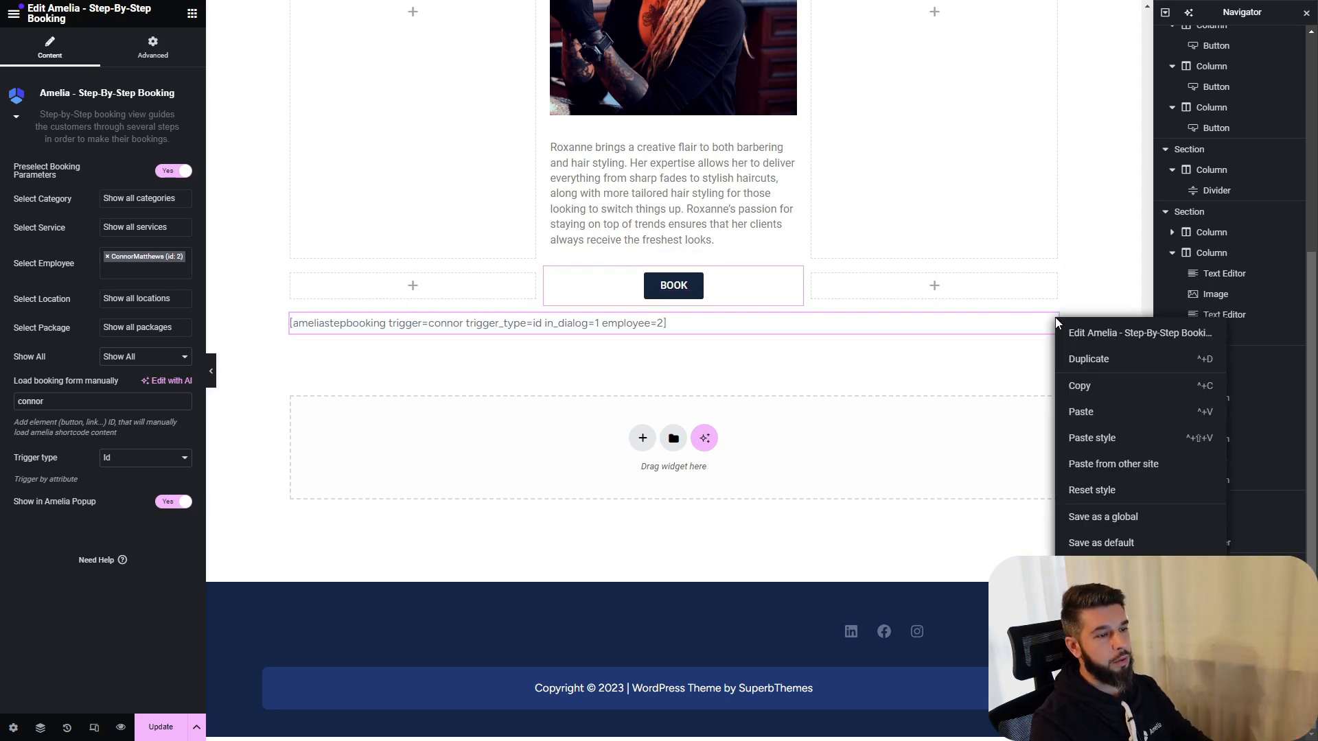
{"action": "left_click", "coordinate": [1102, 396]}
{"action": "key", "text": "ctrl+v"}
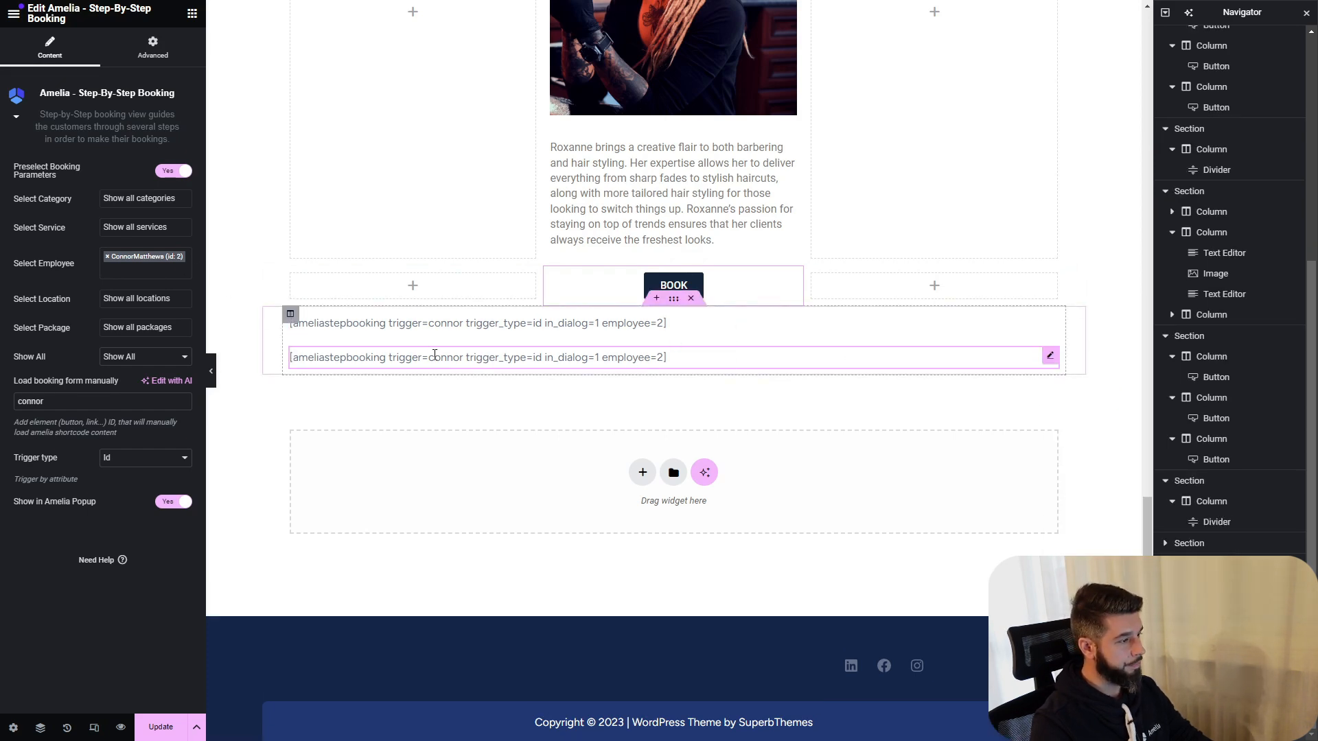
{"action": "left_click", "coordinate": [434, 324]}
{"action": "left_click", "coordinate": [435, 356]}
Copy the second employee's Button ID into the duplicated widget as its trigger, and preselect that employee (id: 5).
{"action": "scroll", "coordinate": [571, 241], "scroll_direction": "up", "scroll_amount": 15}
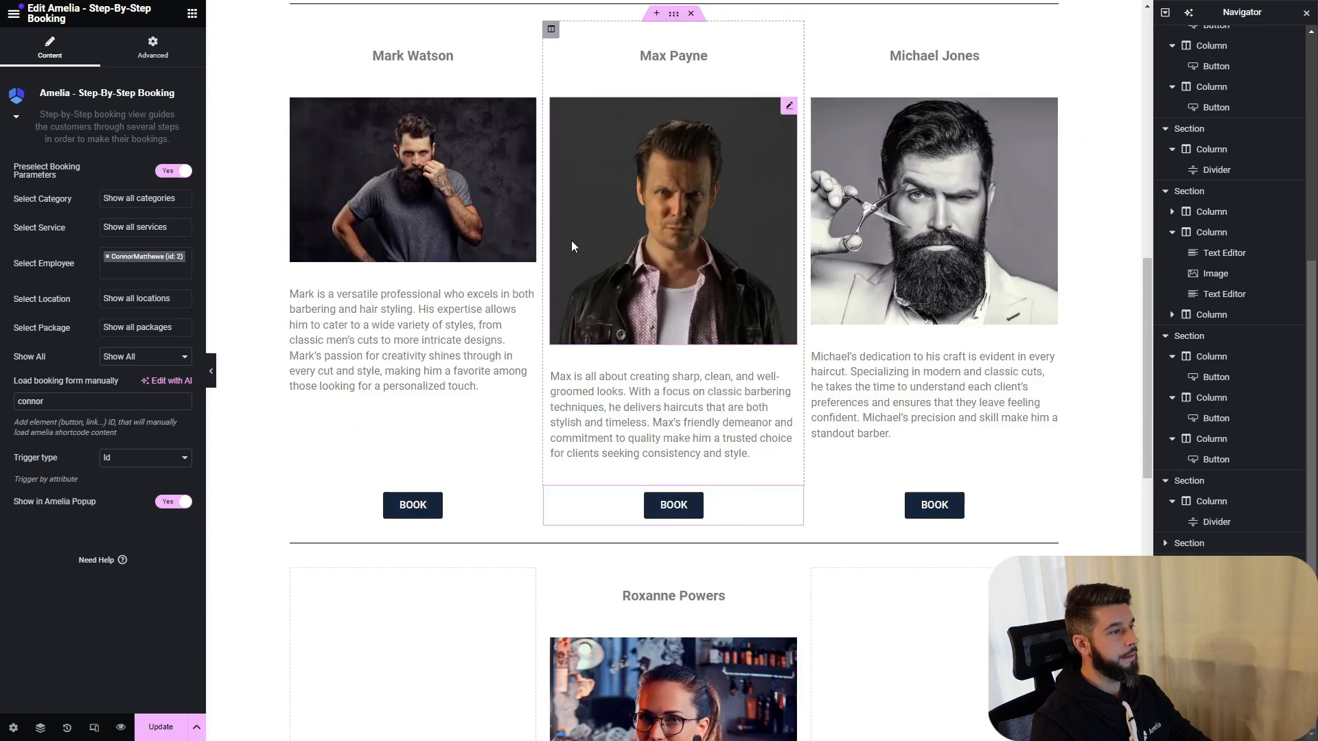
{"action": "left_click", "coordinate": [673, 402]}
{"action": "double_click", "coordinate": [113, 268]}
{"action": "key", "text": "ctrl+c"}
{"action": "scroll", "coordinate": [528, 309], "scroll_direction": "down", "scroll_amount": 20}
{"action": "left_click", "coordinate": [440, 316]}
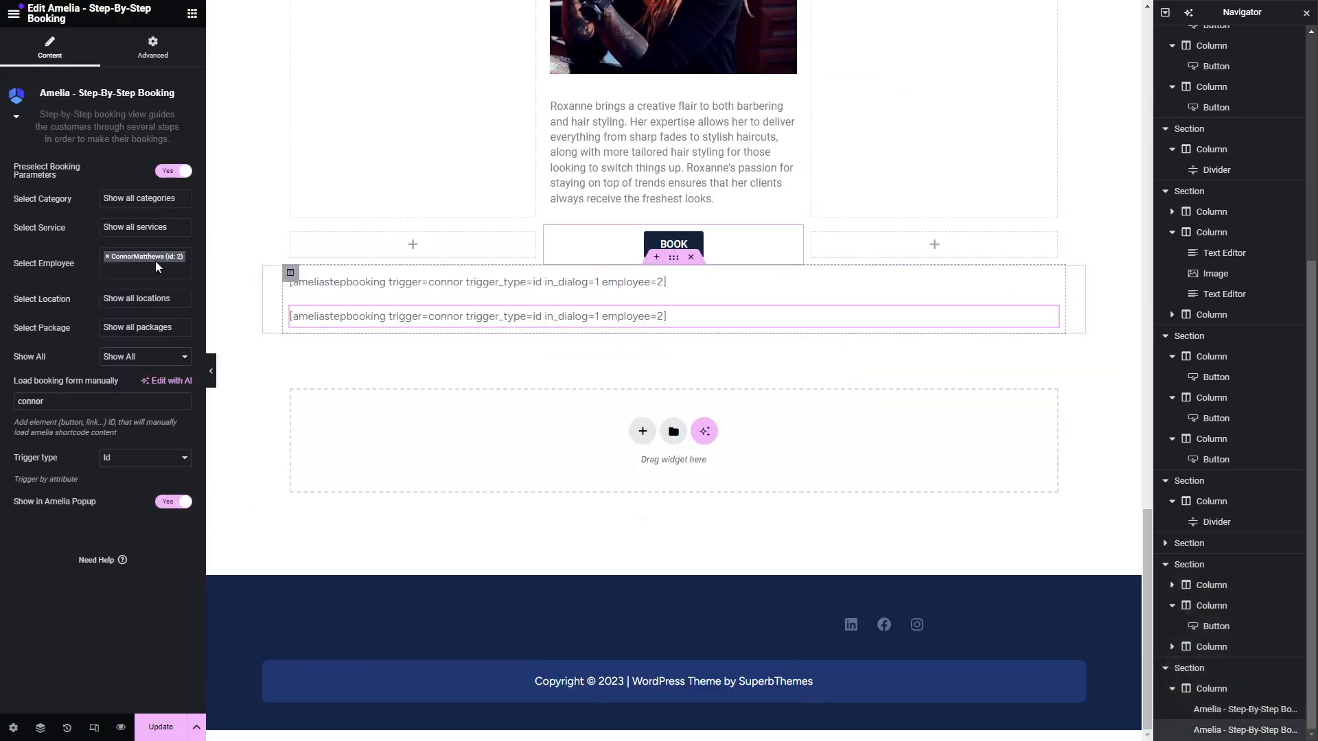
{"action": "double_click", "coordinate": [82, 402]}
{"action": "key", "text": "ctrl+v"}
{"action": "left_click", "coordinate": [107, 257]}
{"action": "left_click", "coordinate": [141, 340]}
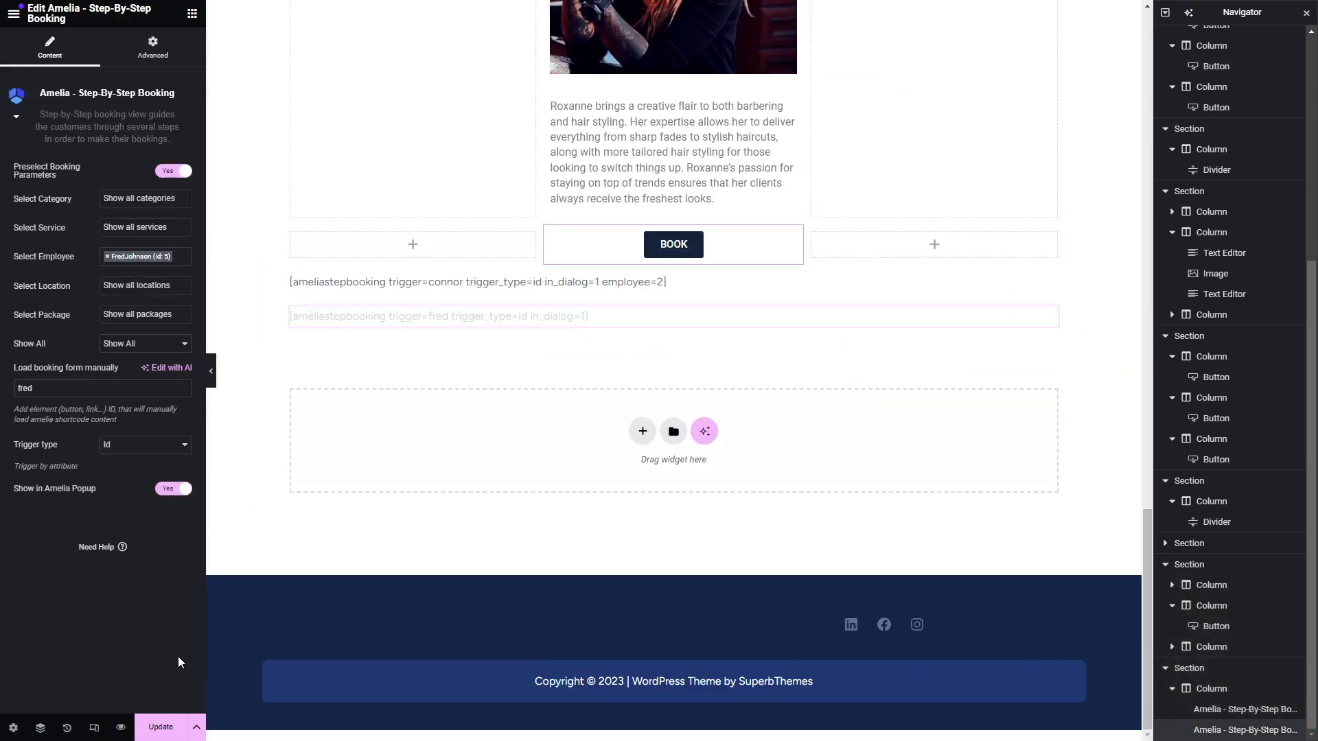
Configure a third booking widget with the third employee's copied Button ID as its trigger and that employee (id: 6) preselected.
{"action": "scroll", "coordinate": [857, 311], "scroll_direction": "up", "scroll_amount": 15}
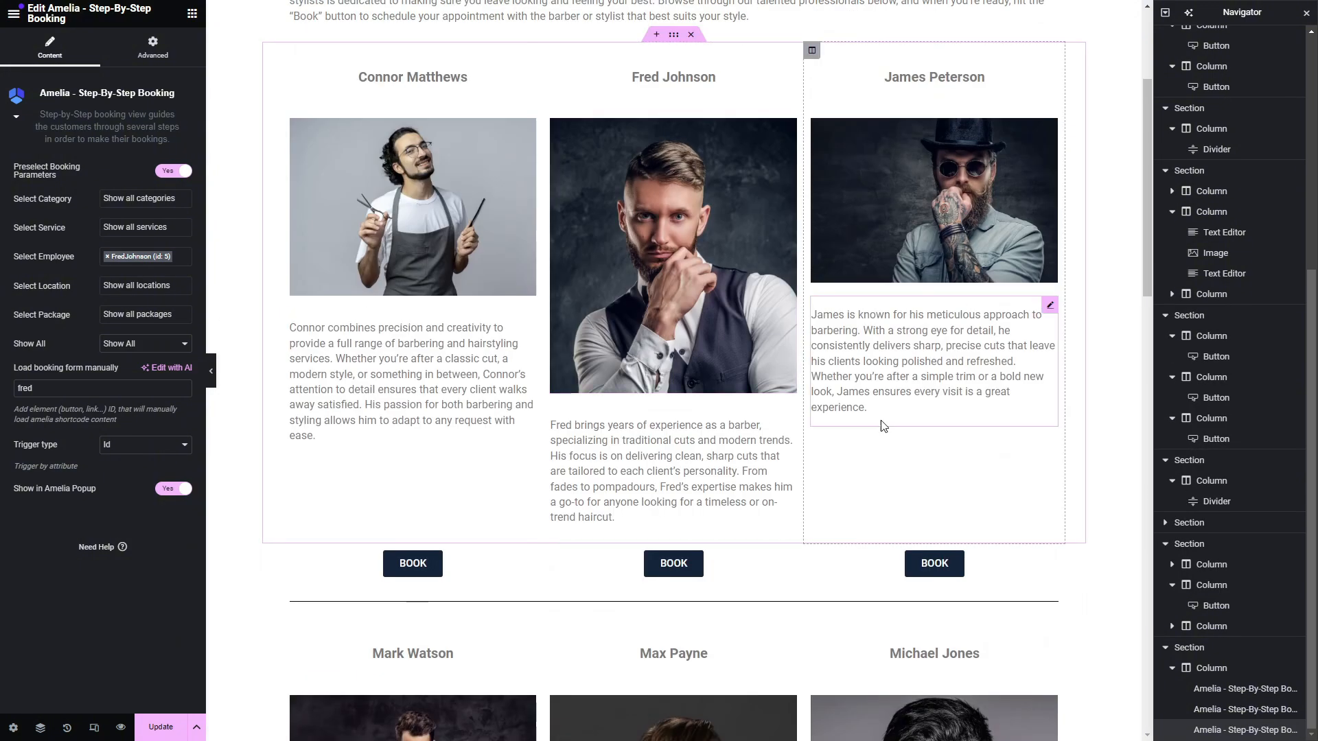
{"action": "left_click", "coordinate": [934, 558]}
{"action": "double_click", "coordinate": [114, 267]}
{"action": "key", "text": "ctrl+c"}
{"action": "scroll", "coordinate": [506, 444], "scroll_direction": "down", "scroll_amount": 20}
{"action": "left_click", "coordinate": [668, 420]}
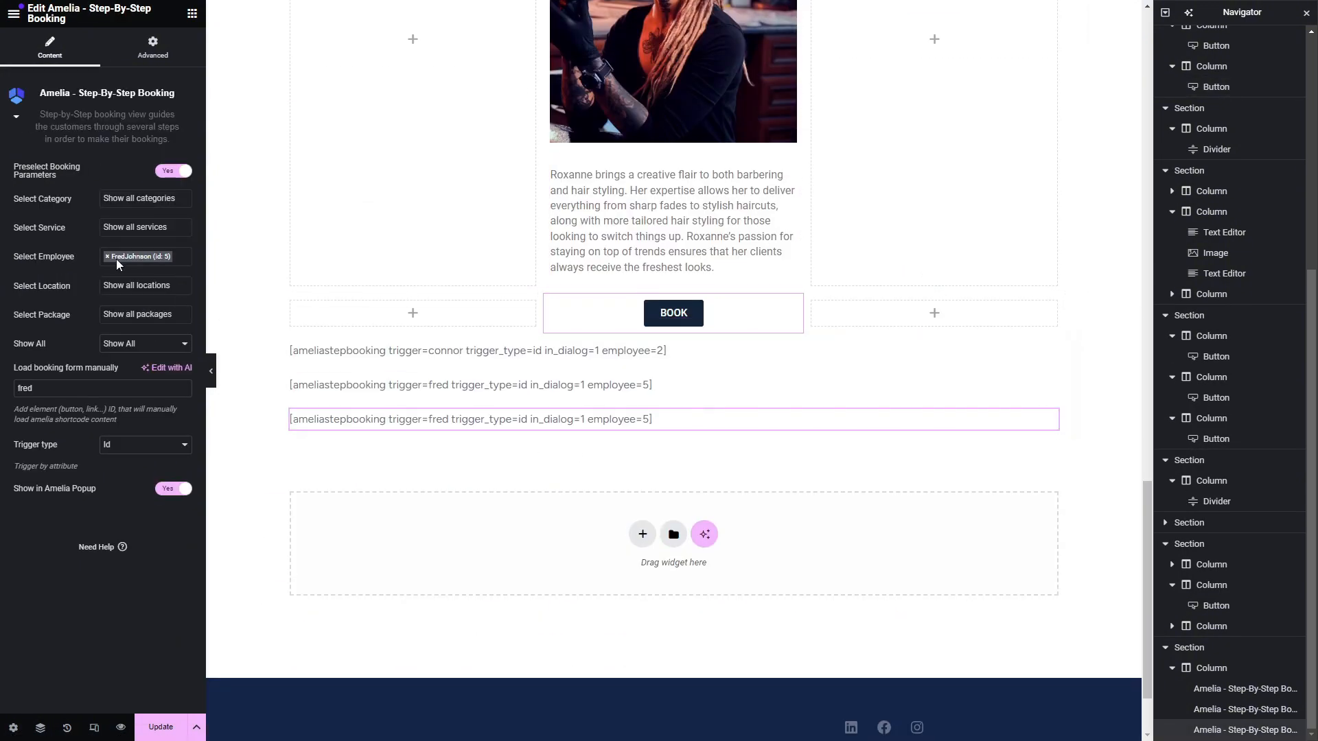
{"action": "double_click", "coordinate": [82, 388]}
{"action": "key", "text": "ctrl+v"}
{"action": "left_click", "coordinate": [136, 252]}
{"action": "left_click", "coordinate": [141, 357]}
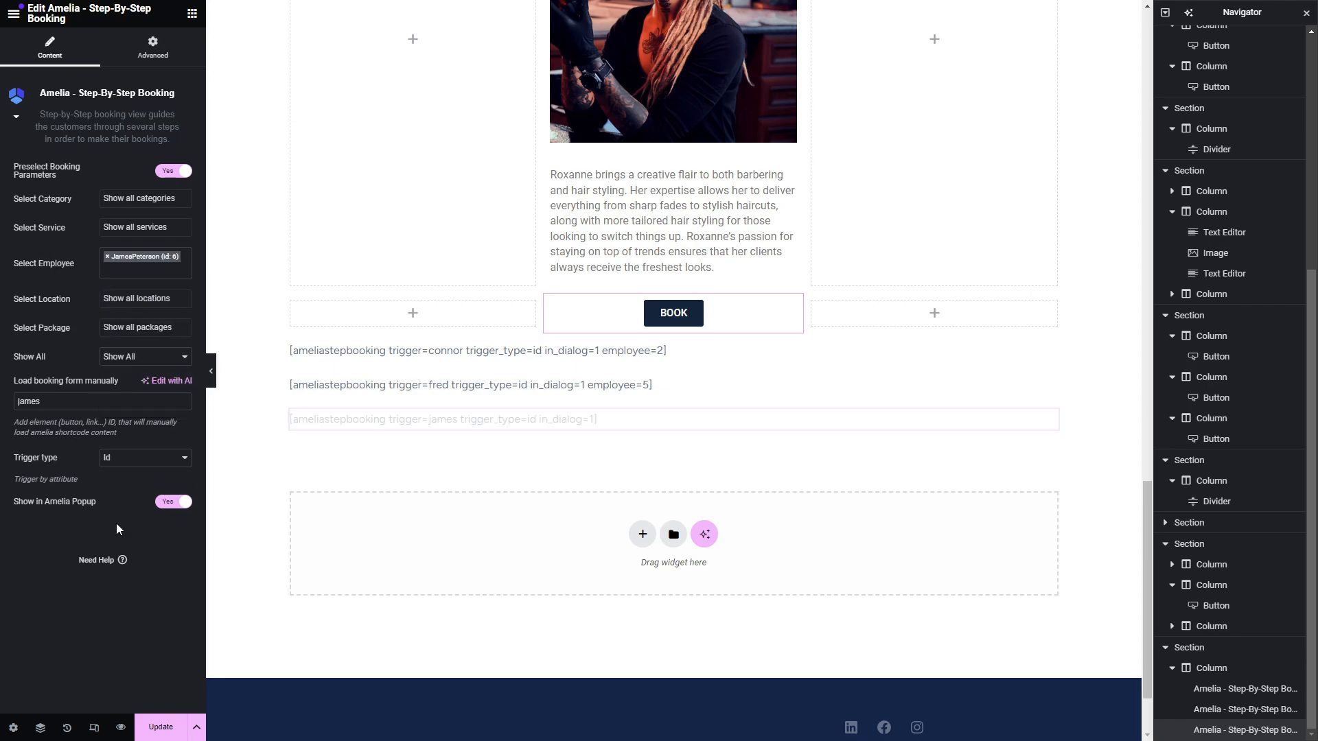
Configure a fourth booking widget with the Button ID of the second row's first employee as trigger and that employee (id: 3) preselected.
{"action": "scroll", "coordinate": [906, 455], "scroll_direction": "up", "scroll_amount": 12}
{"action": "left_click", "coordinate": [414, 553]}
{"action": "double_click", "coordinate": [114, 267]}
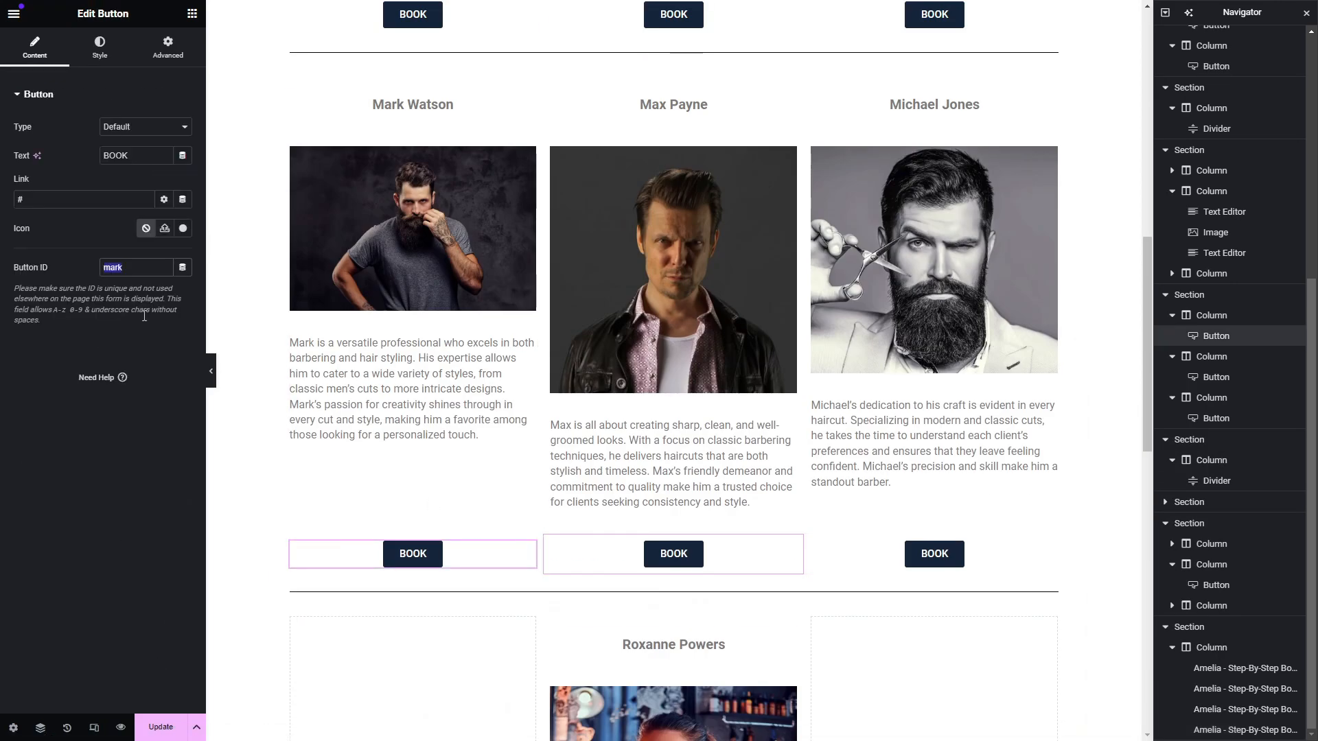
{"action": "key", "text": "ctrl+c"}
{"action": "scroll", "coordinate": [497, 343], "scroll_direction": "down", "scroll_amount": 15}
{"action": "left_click", "coordinate": [497, 317]}
{"action": "double_click", "coordinate": [75, 401]}
{"action": "key", "text": "ctrl+v"}
{"action": "left_click", "coordinate": [132, 263]}
{"action": "left_click", "coordinate": [130, 324]}
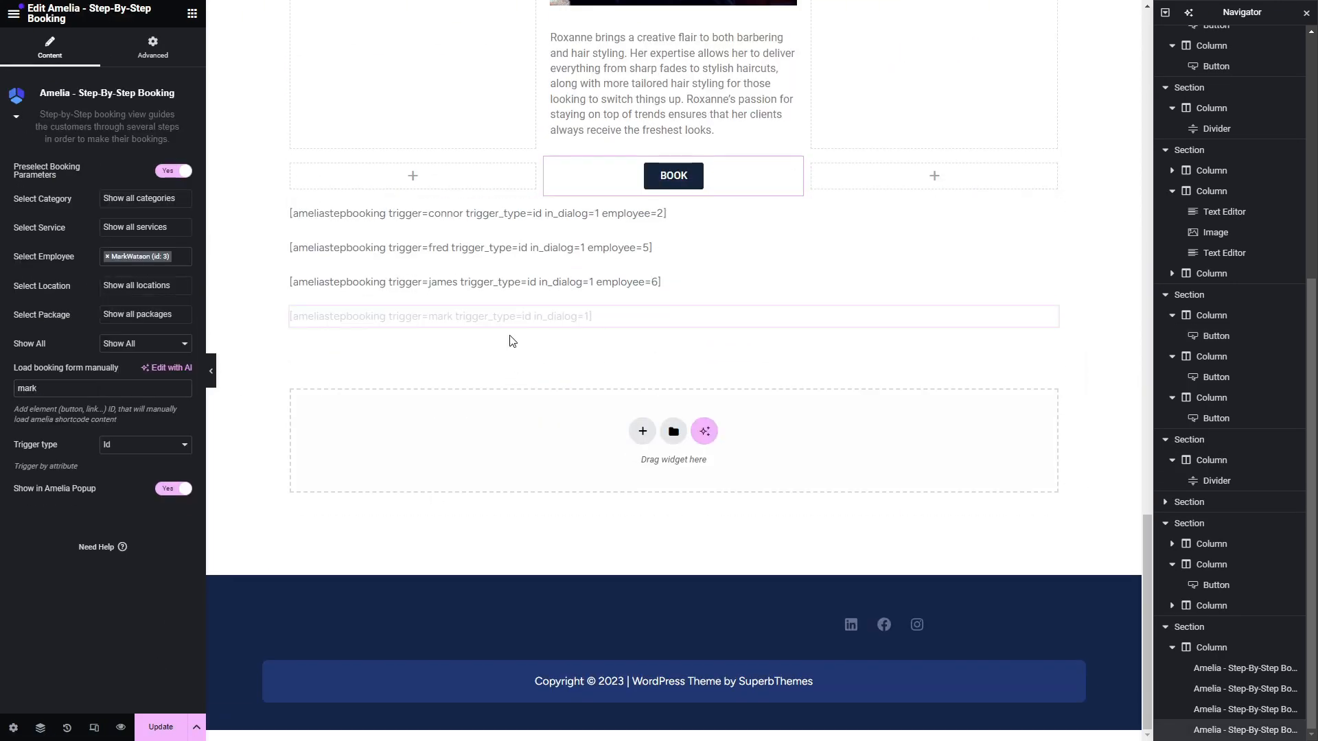
Duplicate the fourth booking widget and copy the Button ID of the second row's middle employee.
{"action": "right_click", "coordinate": [1053, 316]}
{"action": "left_click", "coordinate": [1085, 355]}
{"action": "scroll", "coordinate": [942, 343], "scroll_direction": "up", "scroll_amount": 10}
{"action": "left_click", "coordinate": [679, 281]}
{"action": "double_click", "coordinate": [111, 267]}
{"action": "key", "text": "ctrl+c"}
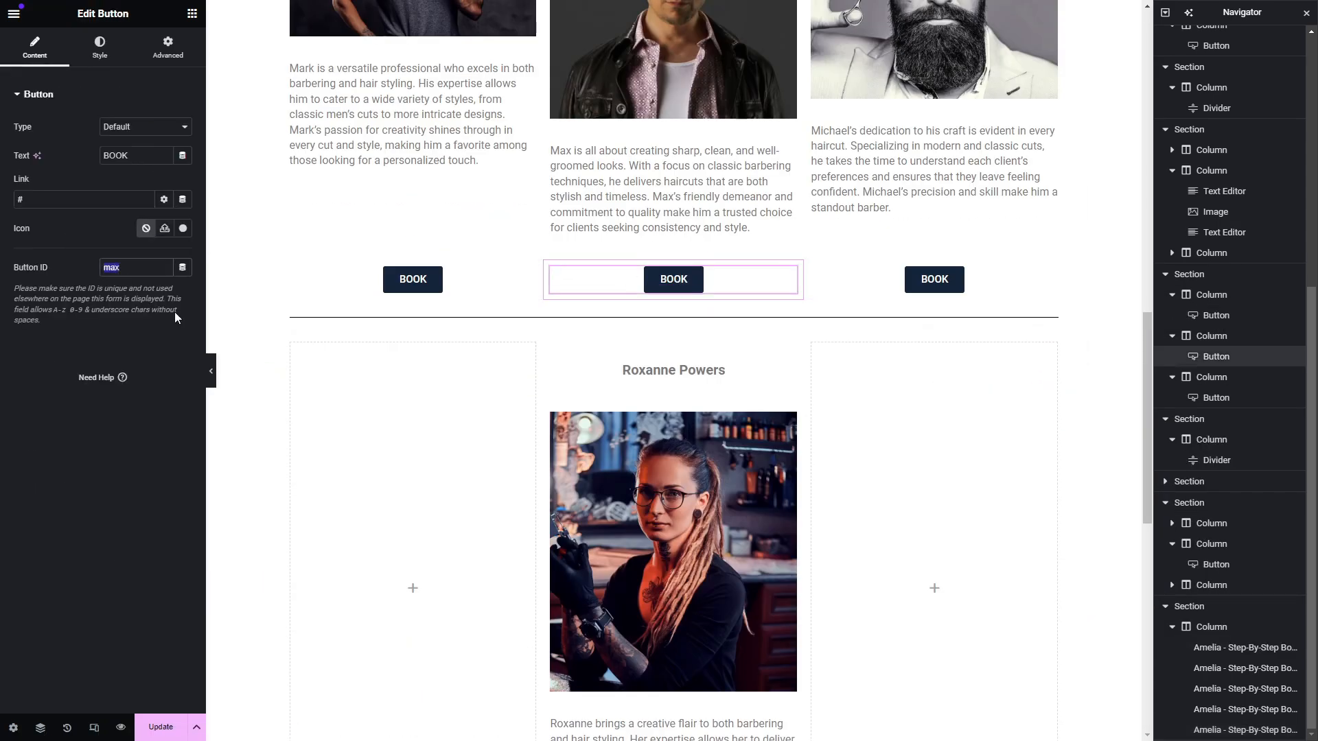
Set the duplicated fifth booking widget to preselect the second row's middle employee (id: 92), using the copied Button ID as its trigger.
{"action": "scroll", "coordinate": [497, 412], "scroll_direction": "down", "scroll_amount": 8}
{"action": "left_click", "coordinate": [497, 488]}
{"action": "left_click", "coordinate": [108, 256]}
{"action": "left_click", "coordinate": [129, 261]}
{"action": "left_click", "coordinate": [118, 392]}
{"action": "double_click", "coordinate": [72, 389]}
{"action": "key", "text": "ctrl+v"}
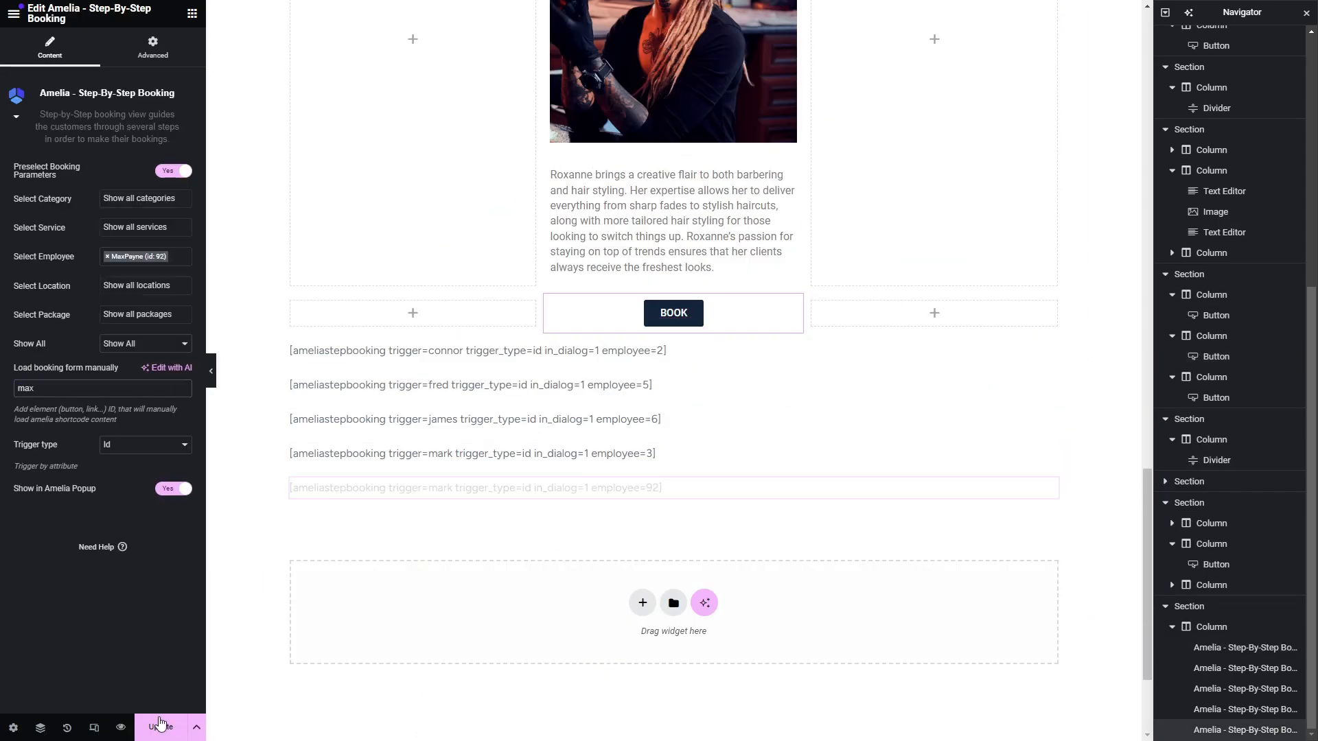
Duplicate the fifth booking widget and copy the Button ID of the second row's last employee.
{"action": "right_click", "coordinate": [1050, 488]}
{"action": "left_click", "coordinate": [1083, 486]}
{"action": "scroll", "coordinate": [753, 481], "scroll_direction": "up", "scroll_amount": 8}
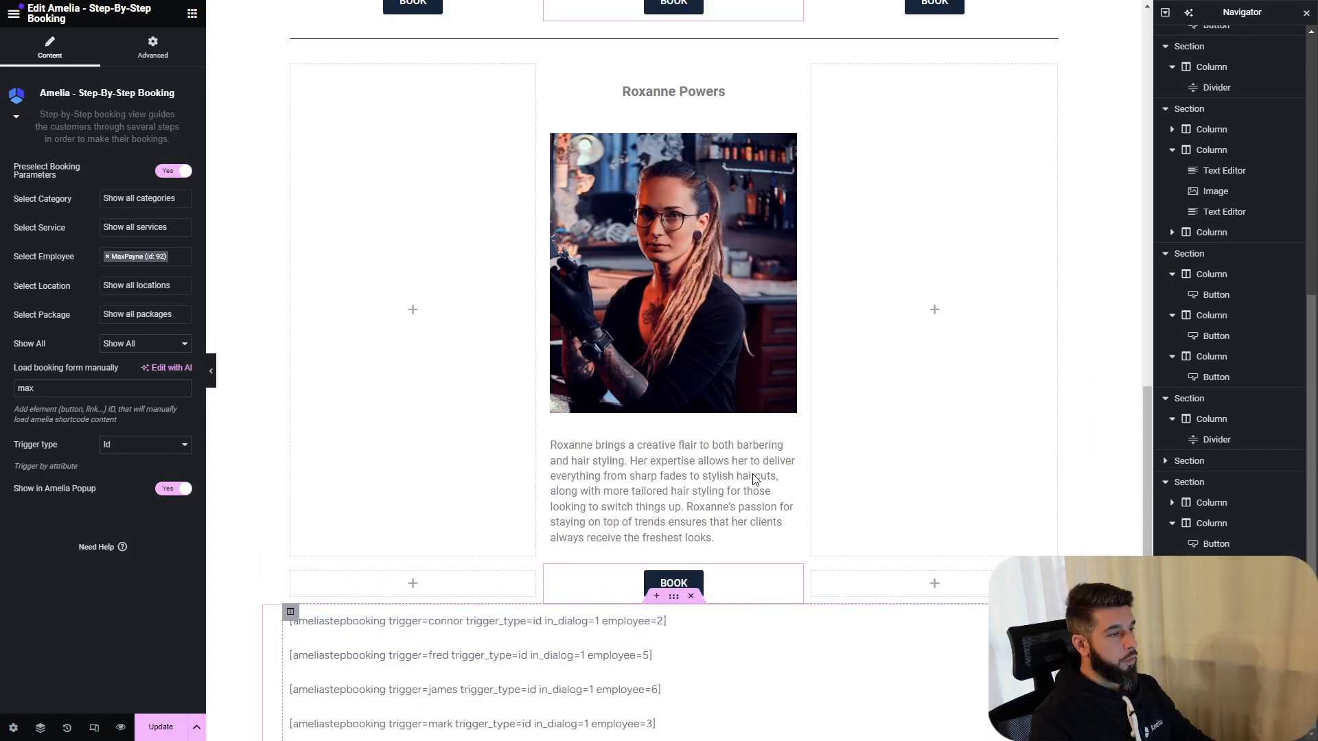
{"action": "left_click", "coordinate": [924, 353]}
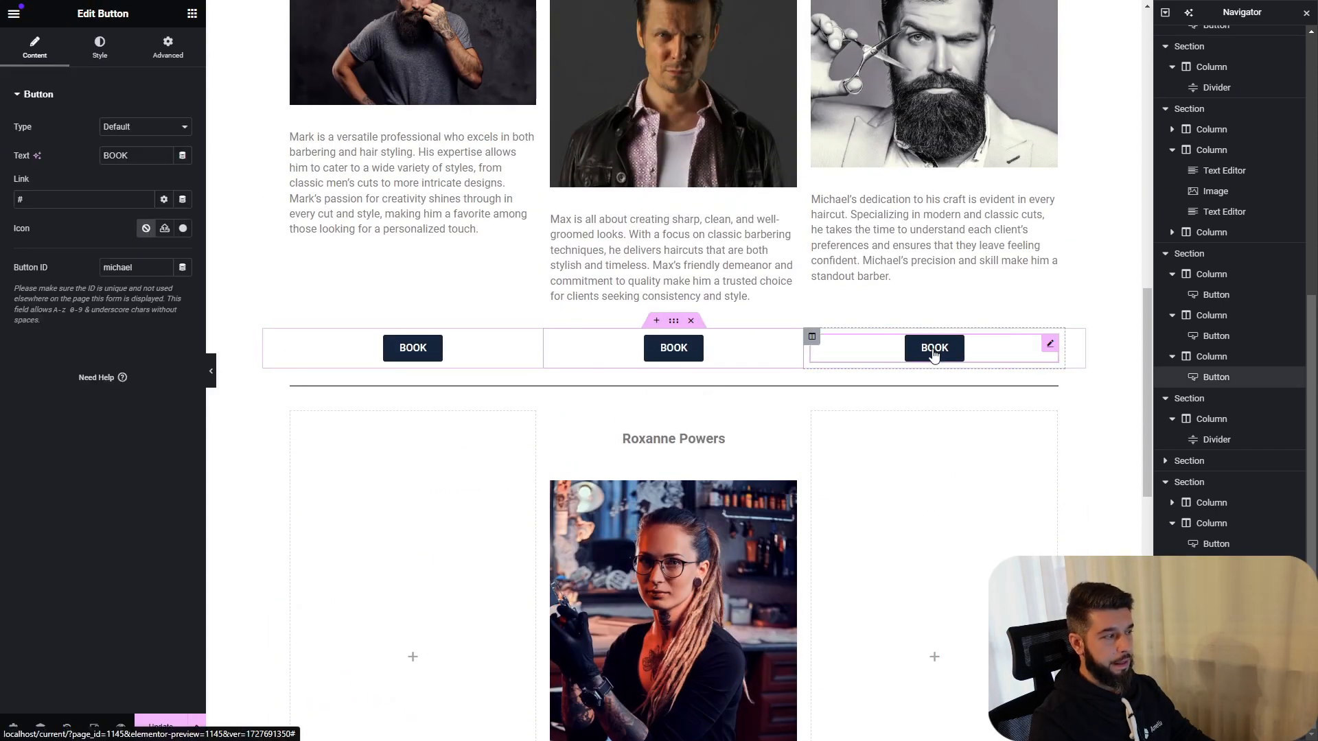
{"action": "left_click", "coordinate": [140, 269]}
{"action": "type", "text": "michael"}
{"action": "double_click", "coordinate": [140, 268]}
Use the copied Button ID as the sixth booking widget's trigger and preselect the second row's last employee (id: 1).
{"action": "scroll", "coordinate": [661, 389], "scroll_direction": "down", "scroll_amount": 10}
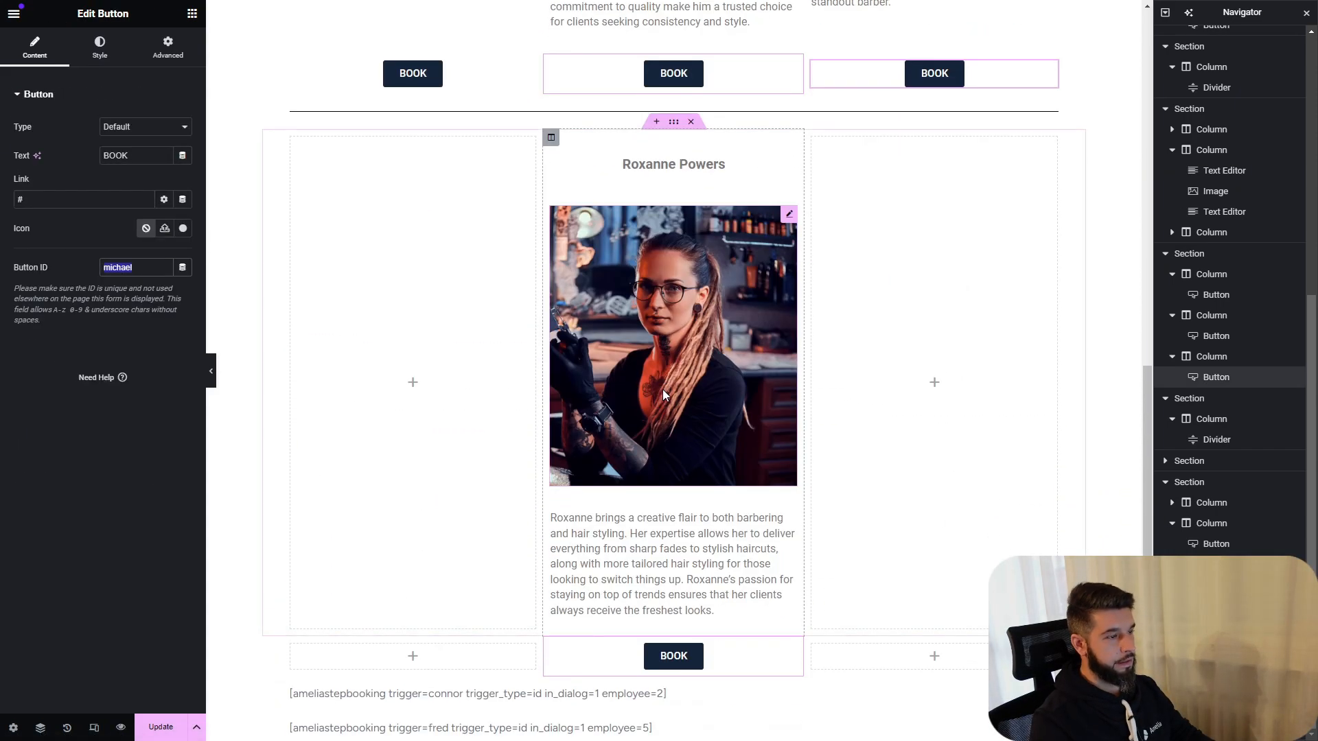
{"action": "left_click", "coordinate": [555, 450]}
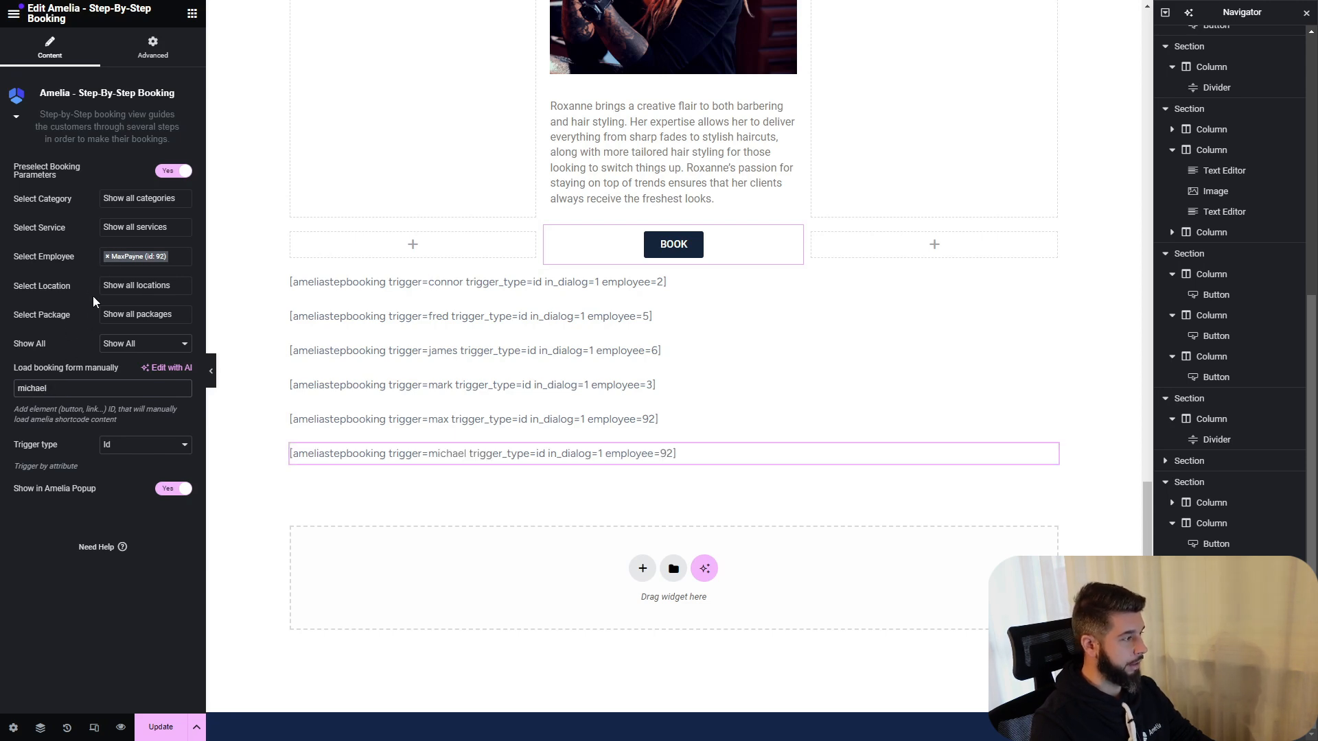
{"action": "left_click", "coordinate": [107, 258]}
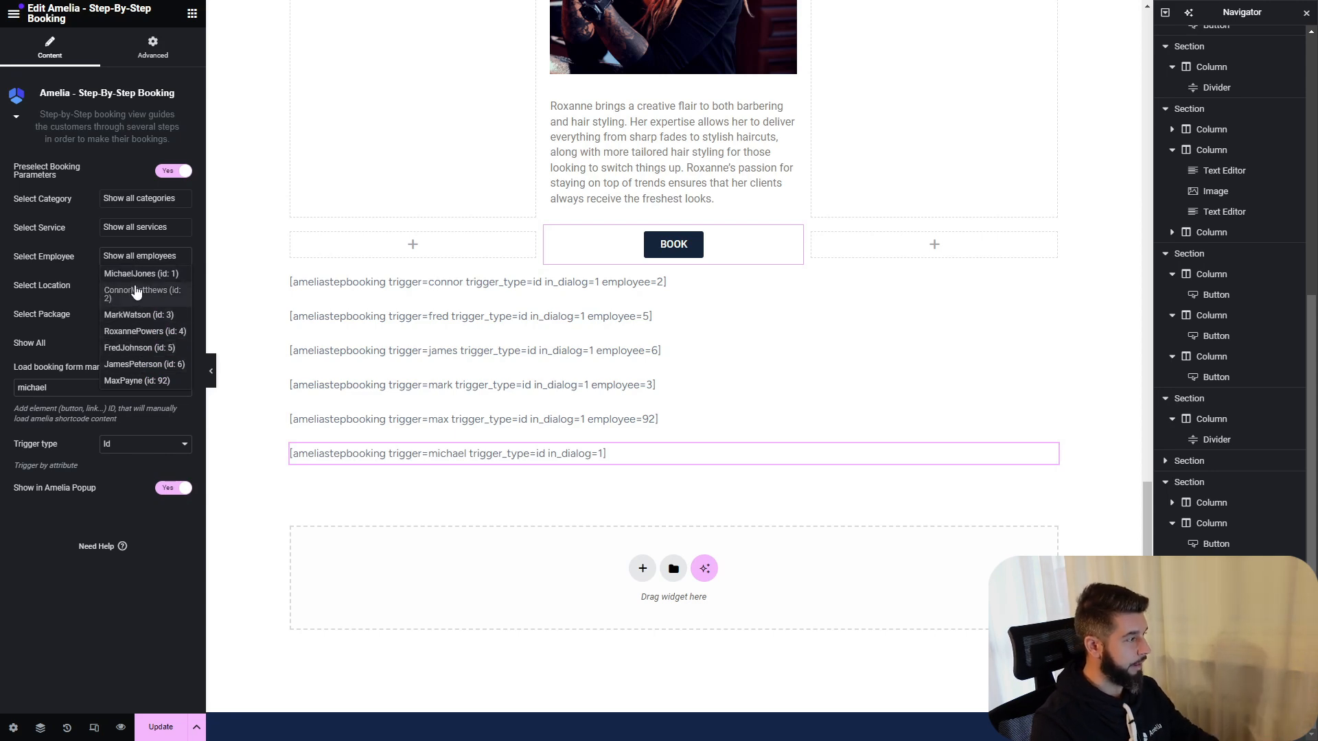
{"action": "left_click", "coordinate": [134, 277]}
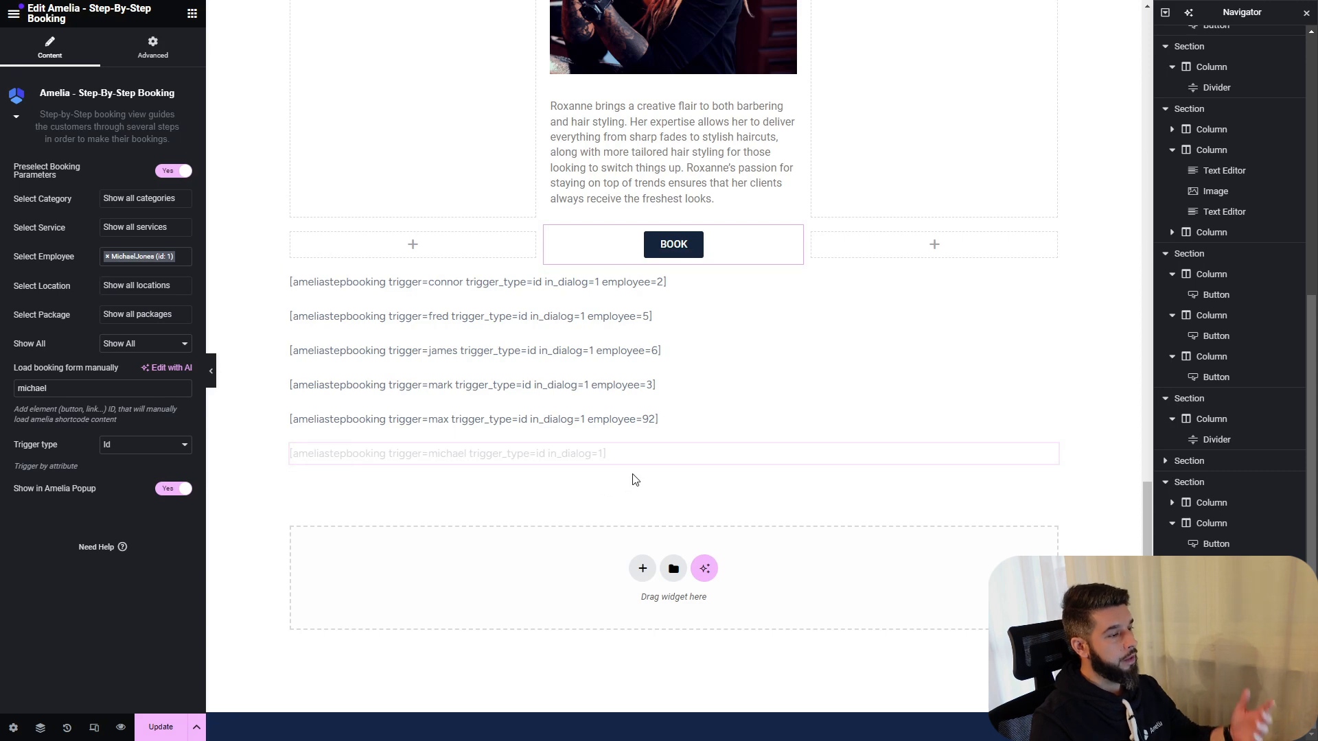
Configure a seventh booking widget with the bottom employee's copied Button ID as its trigger and that employee (id: 4) preselected.
{"action": "right_click", "coordinate": [1048, 459]}
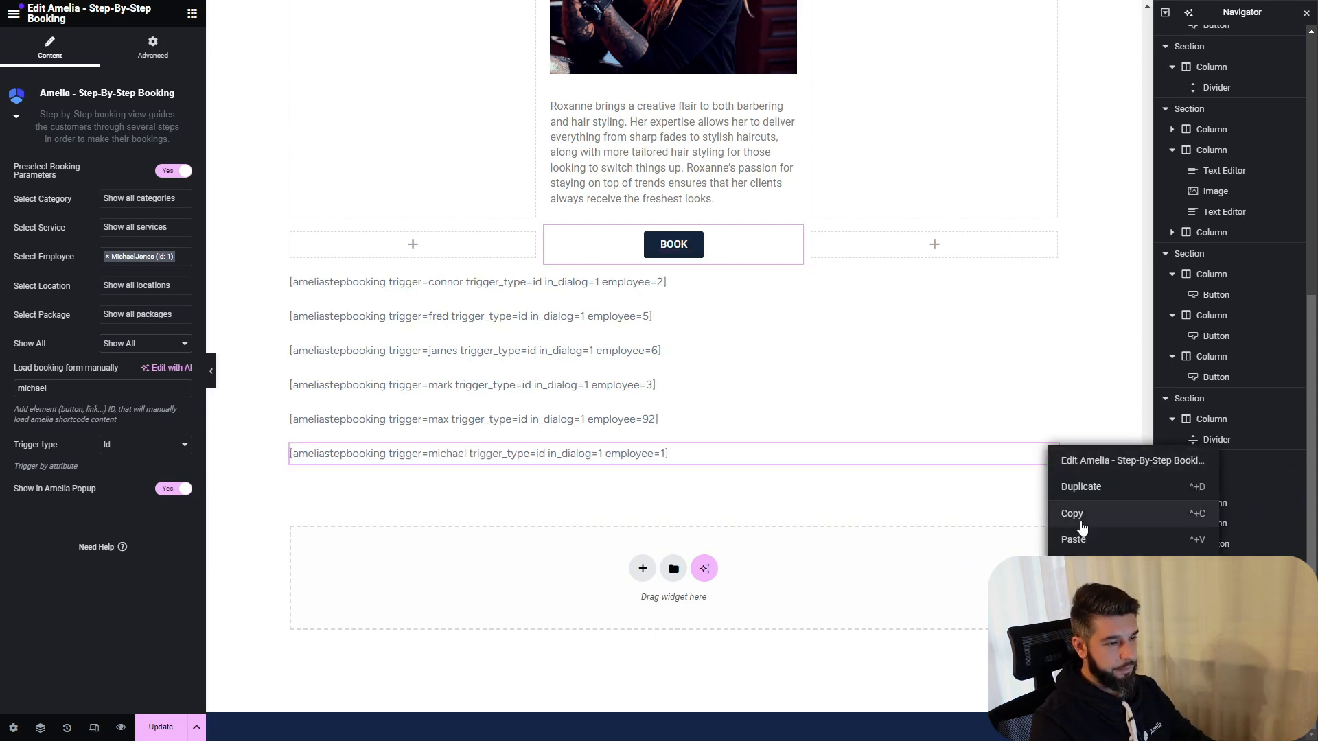
{"action": "left_click", "coordinate": [1082, 514]}
{"action": "key", "text": "ctrl+v"}
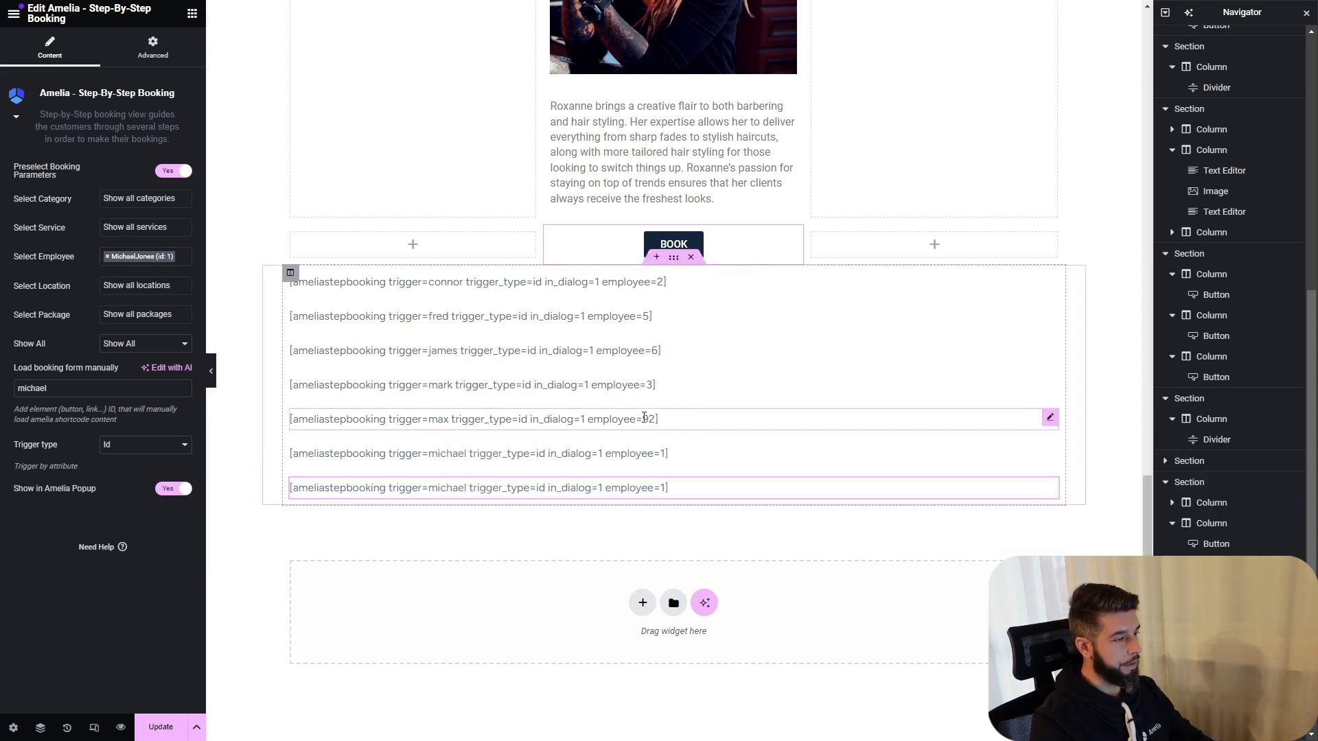
{"action": "left_click", "coordinate": [673, 244]}
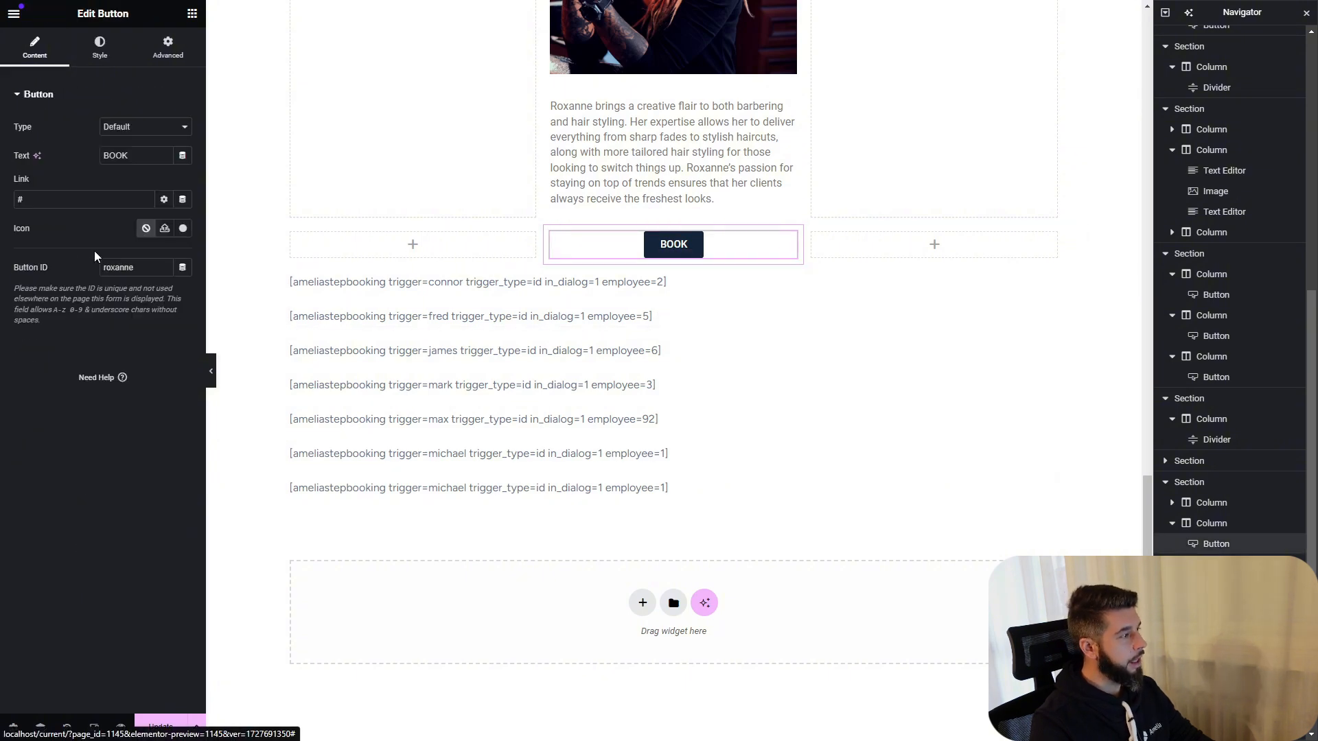
{"action": "left_click", "coordinate": [506, 487]}
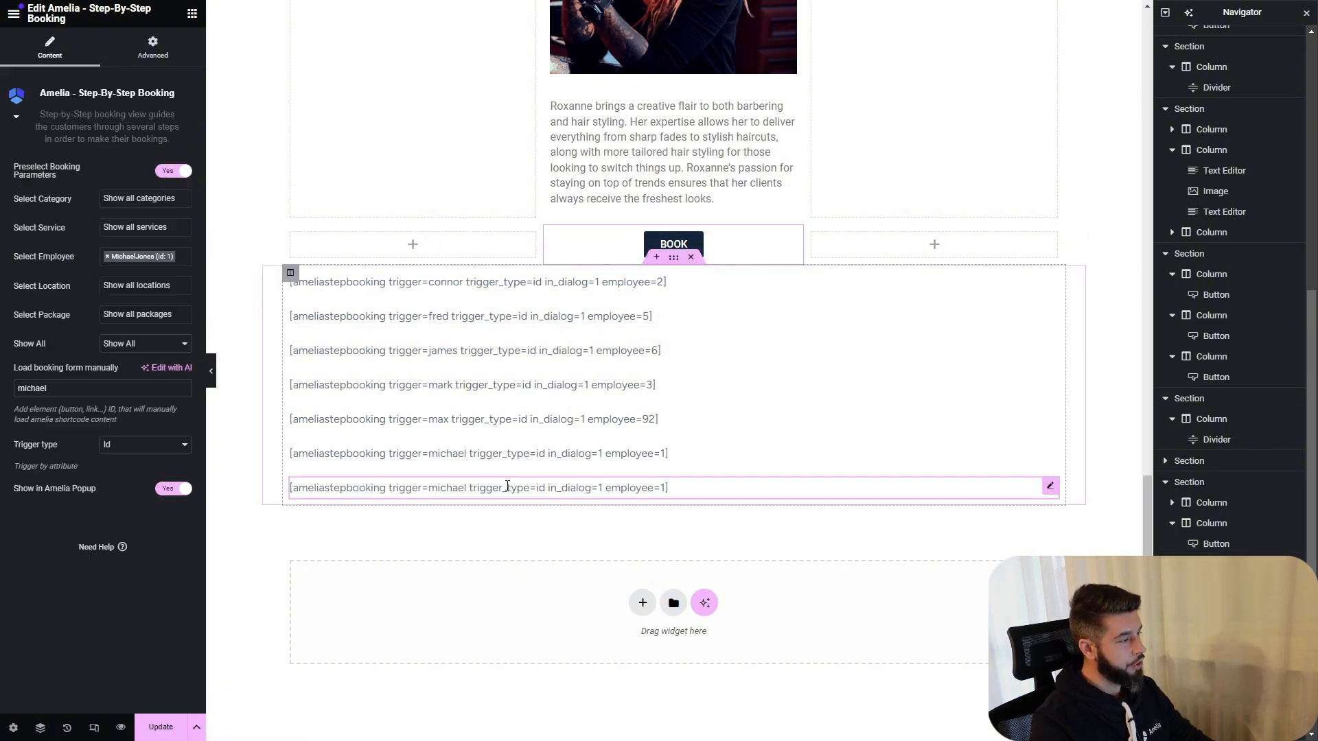
{"action": "key", "text": "ctrl+v"}
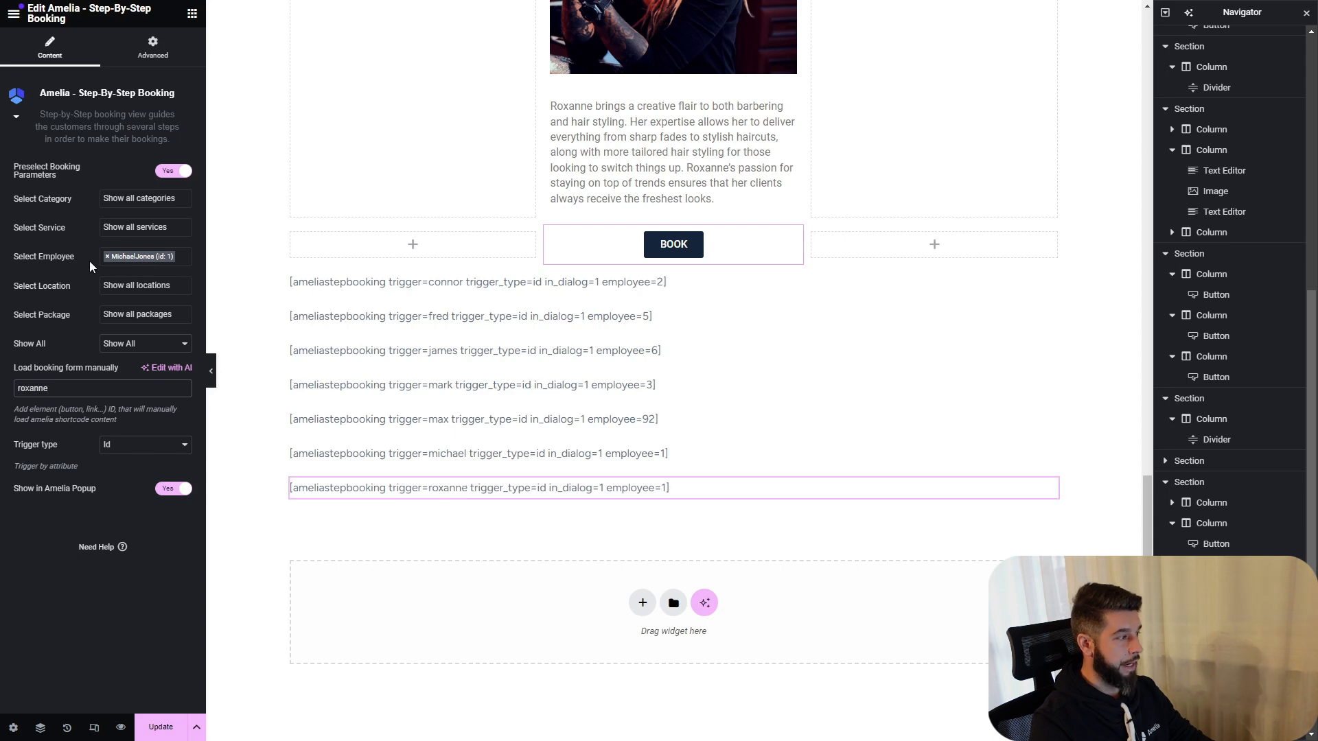
{"action": "left_click", "coordinate": [107, 258]}
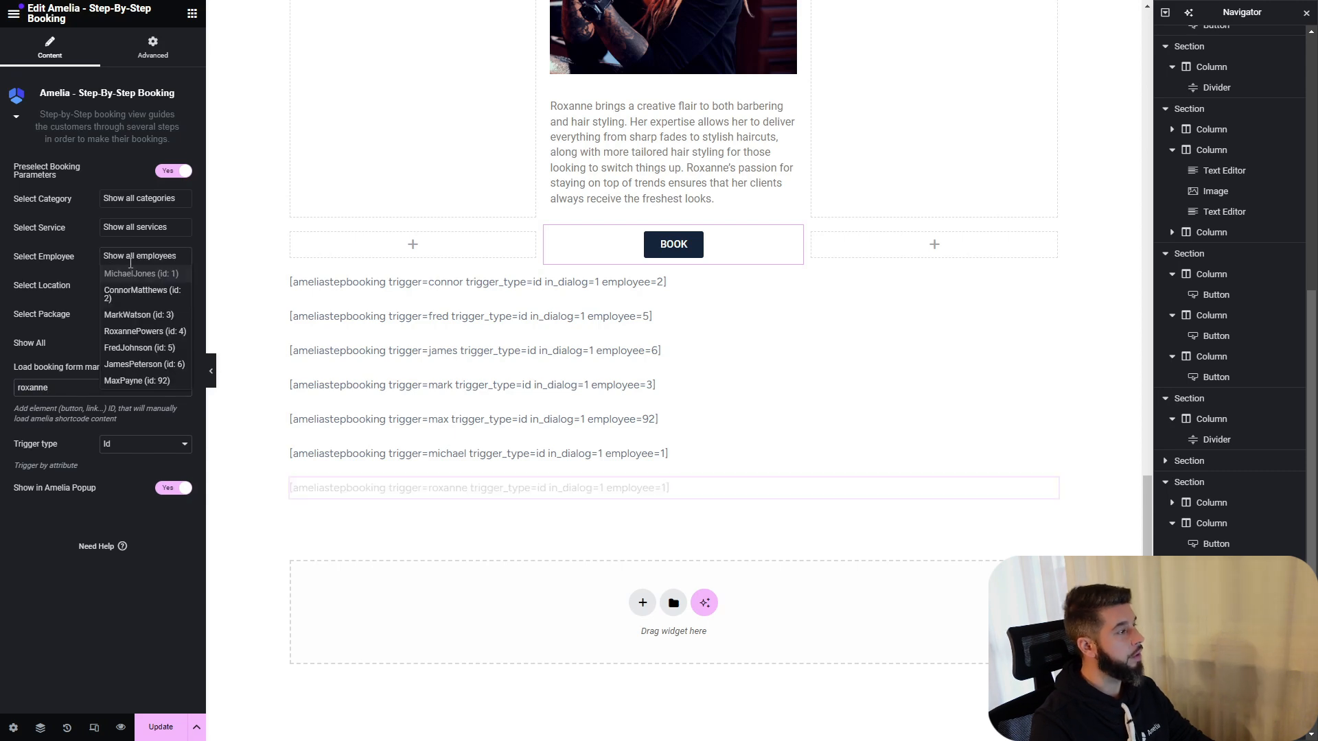
{"action": "left_click", "coordinate": [146, 333]}
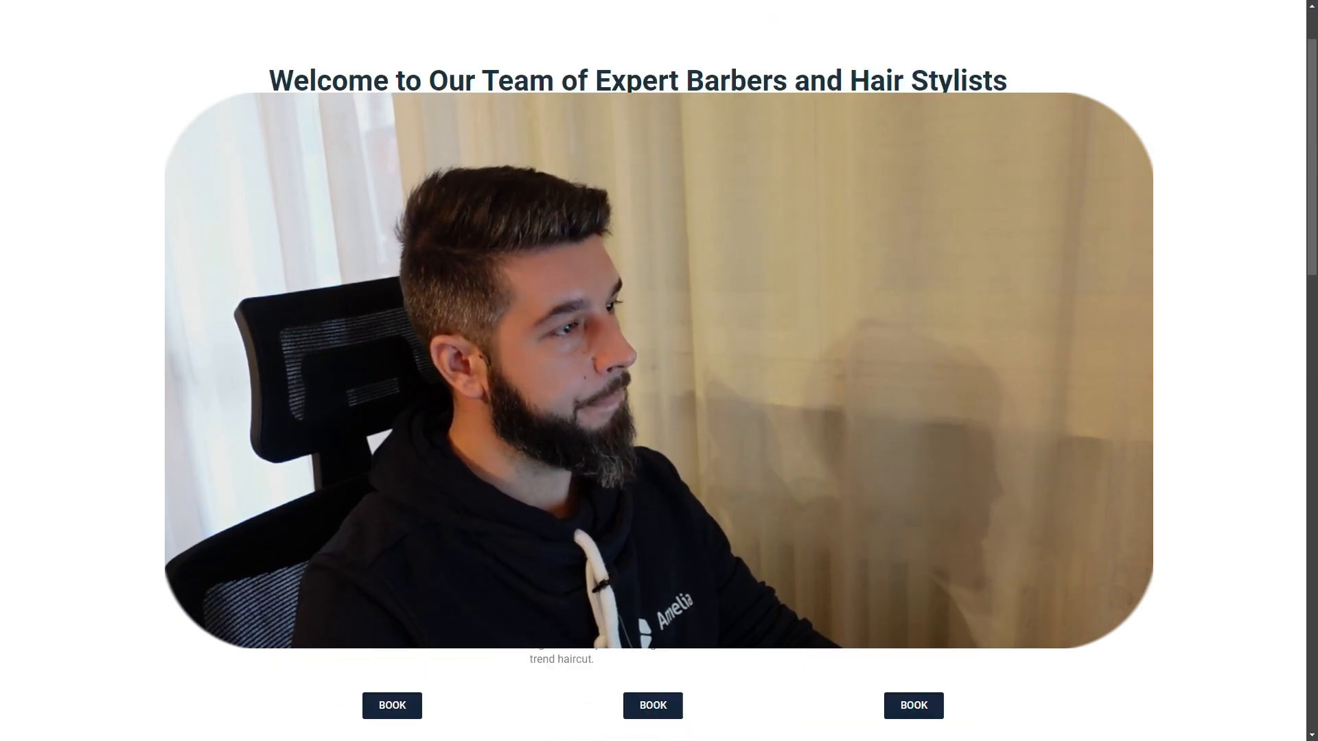
Start a test booking with the first employee on the published page, choosing the Barbershop / Haircut service without extras.
{"action": "scroll", "coordinate": [472, 339], "scroll_direction": "up", "scroll_amount": 1}
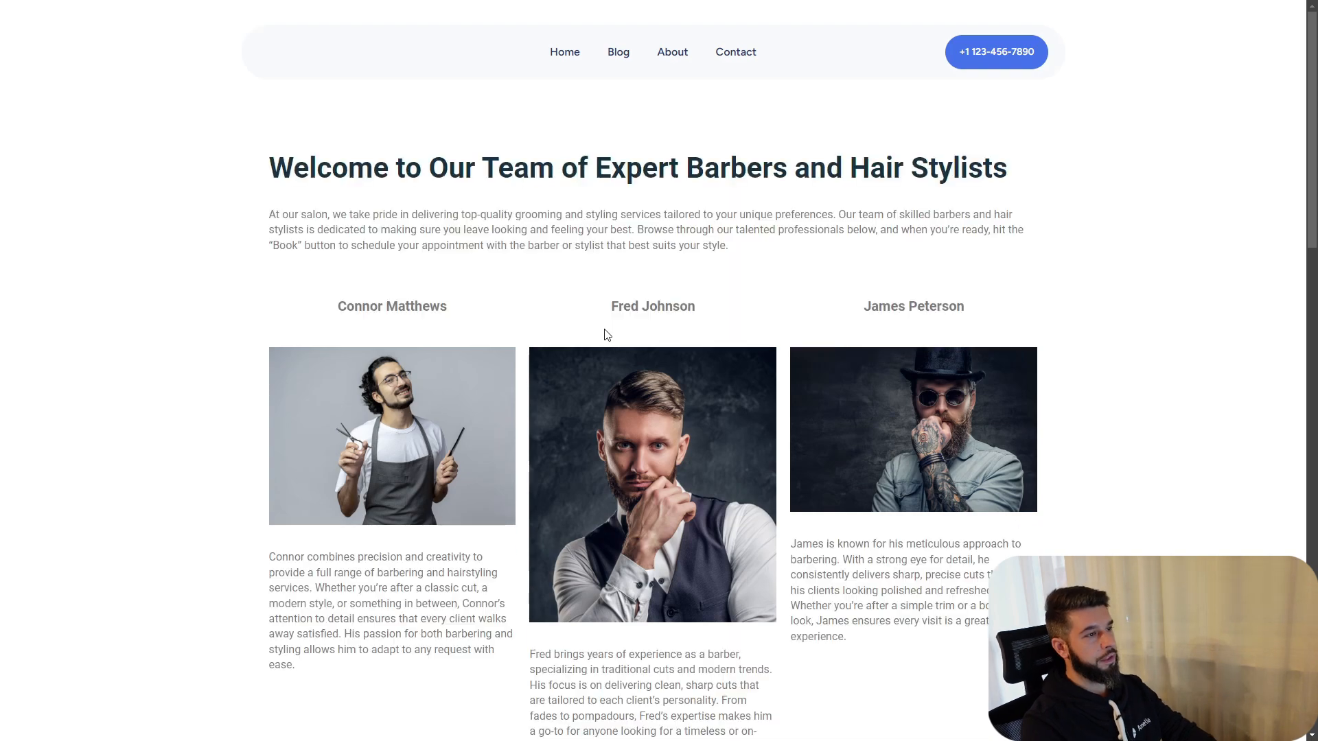
{"action": "scroll", "coordinate": [607, 334], "scroll_direction": "down", "scroll_amount": 10}
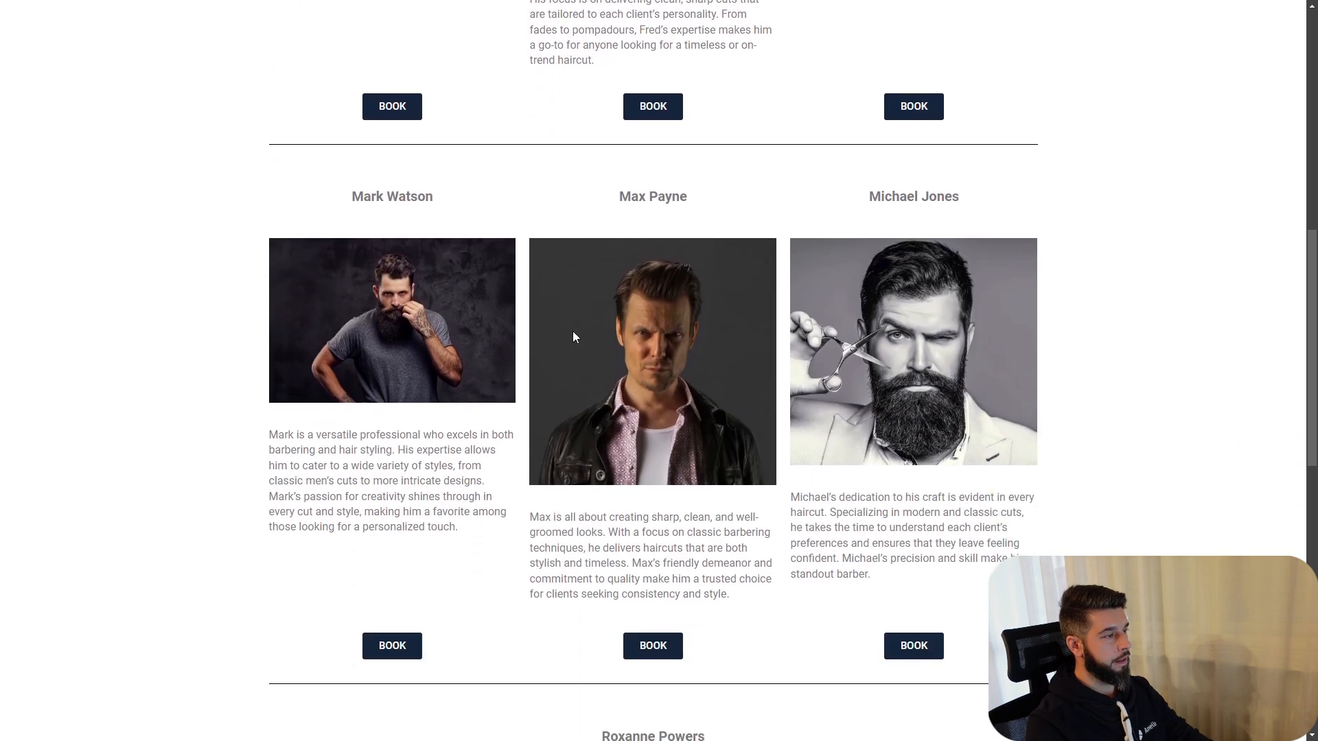
{"action": "scroll", "coordinate": [453, 250], "scroll_direction": "up", "scroll_amount": 2}
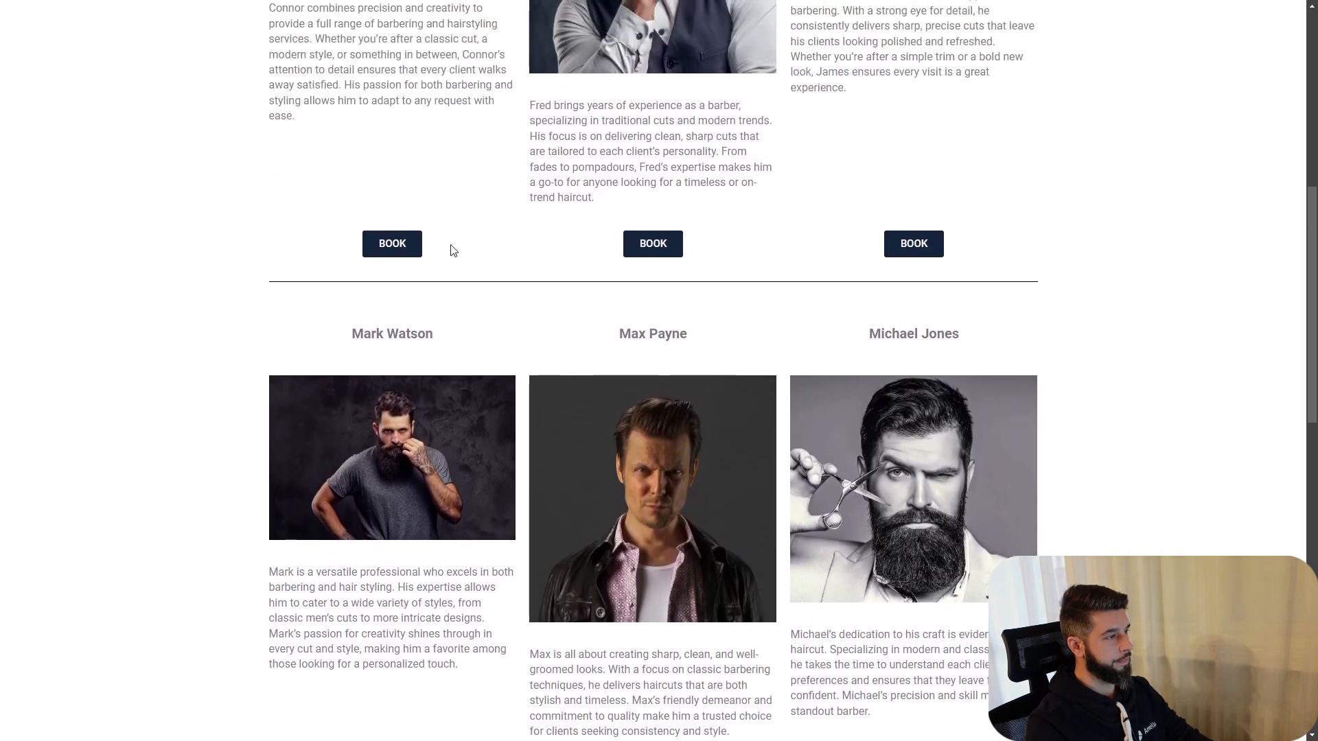
{"action": "left_click", "coordinate": [404, 249]}
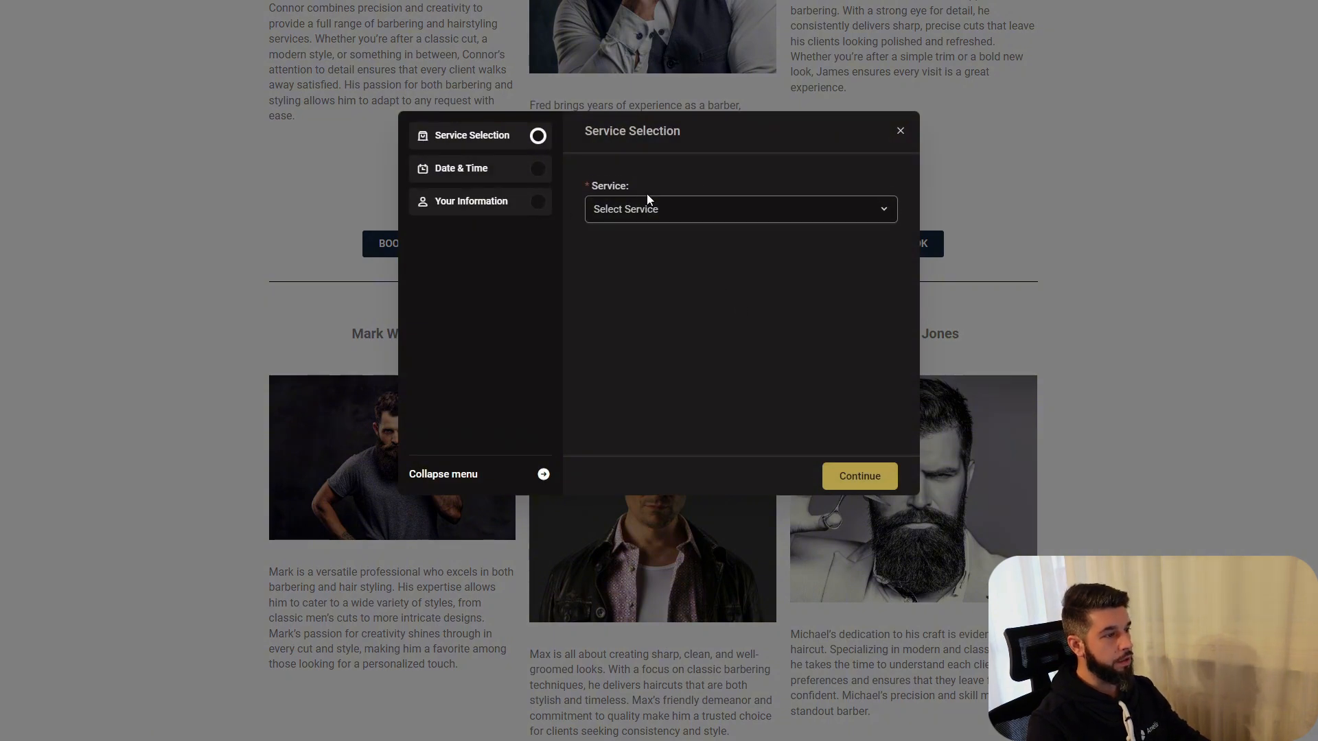
{"action": "left_click", "coordinate": [654, 214]}
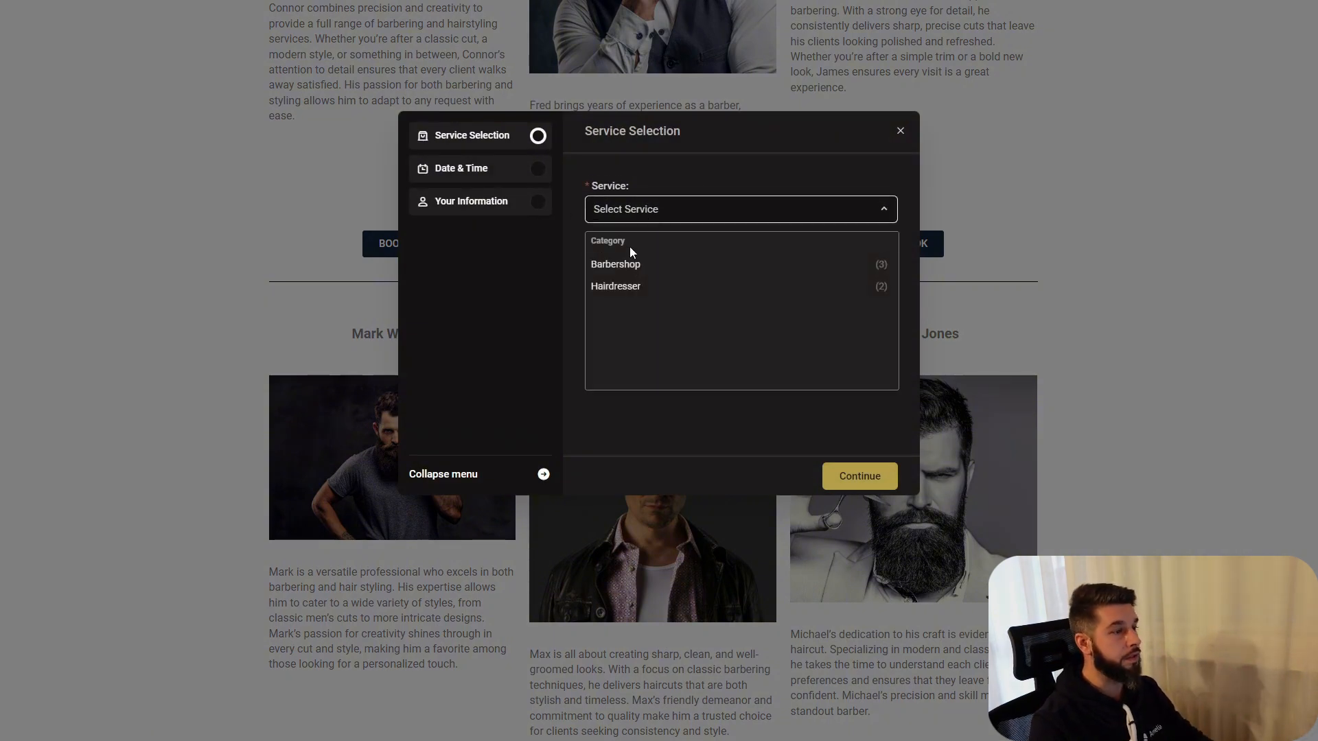
{"action": "left_click", "coordinate": [621, 268]}
{"action": "left_click", "coordinate": [729, 268]}
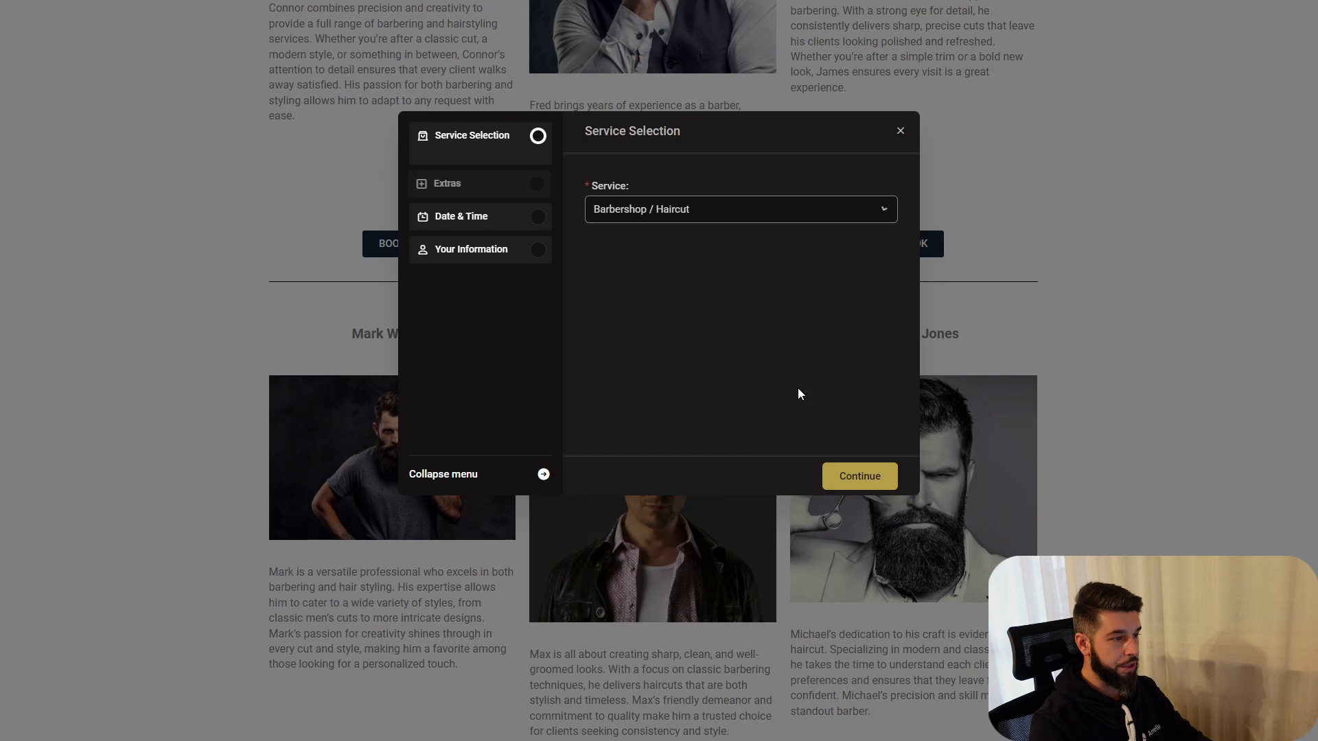
{"action": "left_click", "coordinate": [851, 486]}
{"action": "left_click", "coordinate": [759, 463]}
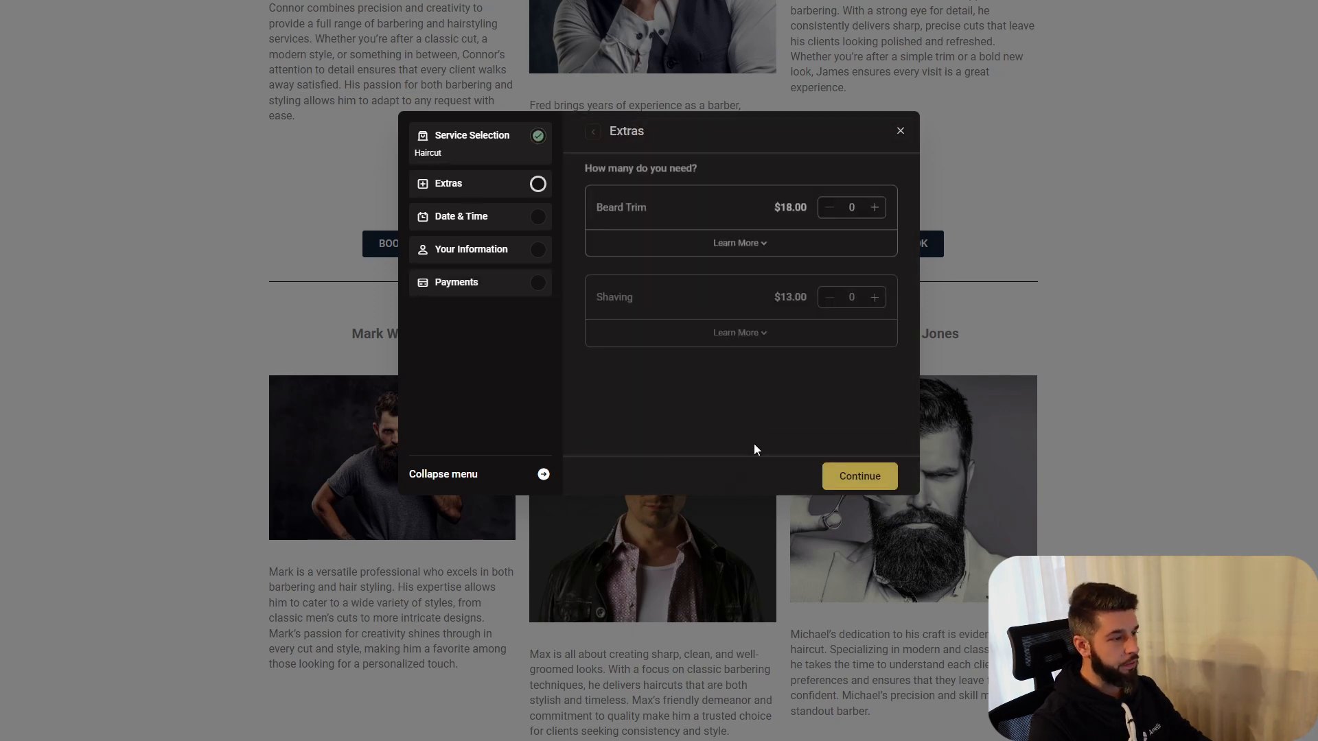
{"action": "left_click", "coordinate": [849, 482]}
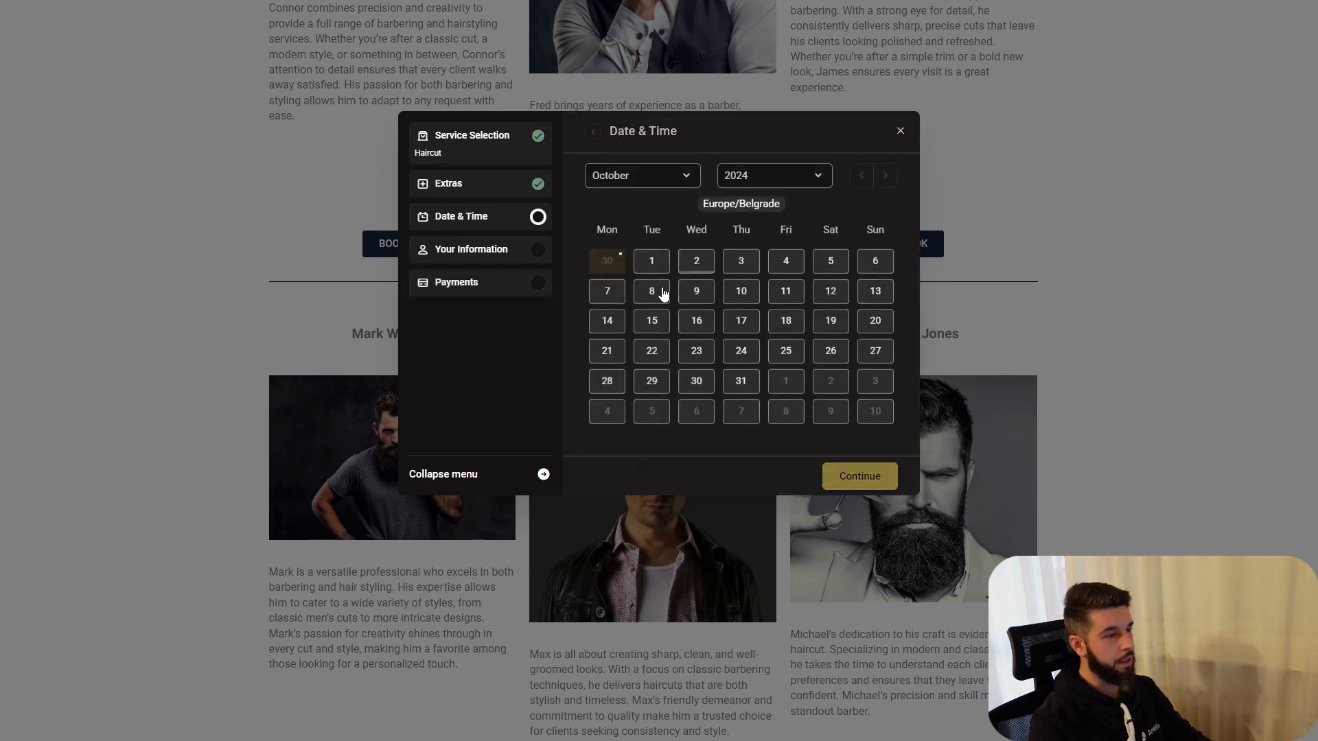
Schedule the haircut for October 8, 2024 at 09:00, enter the customer's name, and complete the booking with on-site payment.
{"action": "left_click", "coordinate": [669, 294]}
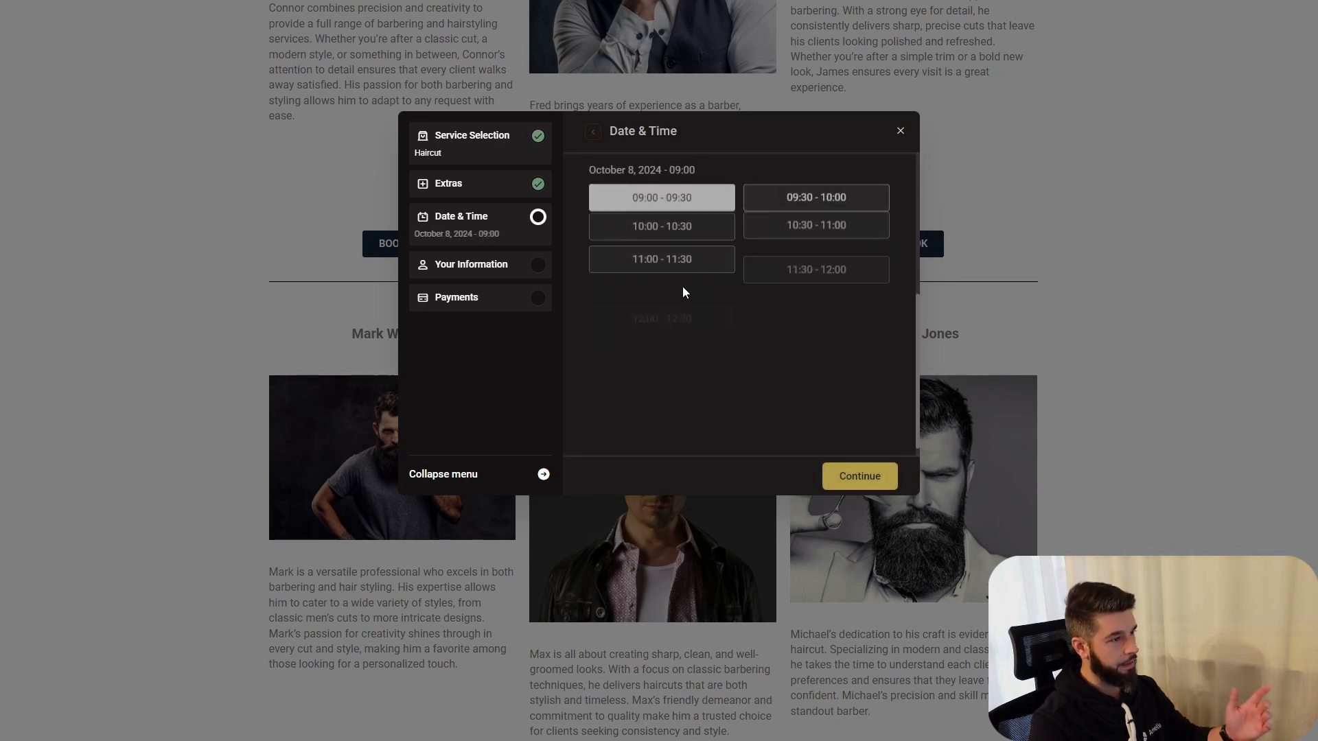
{"action": "left_click", "coordinate": [864, 486]}
{"action": "left_click", "coordinate": [828, 472]}
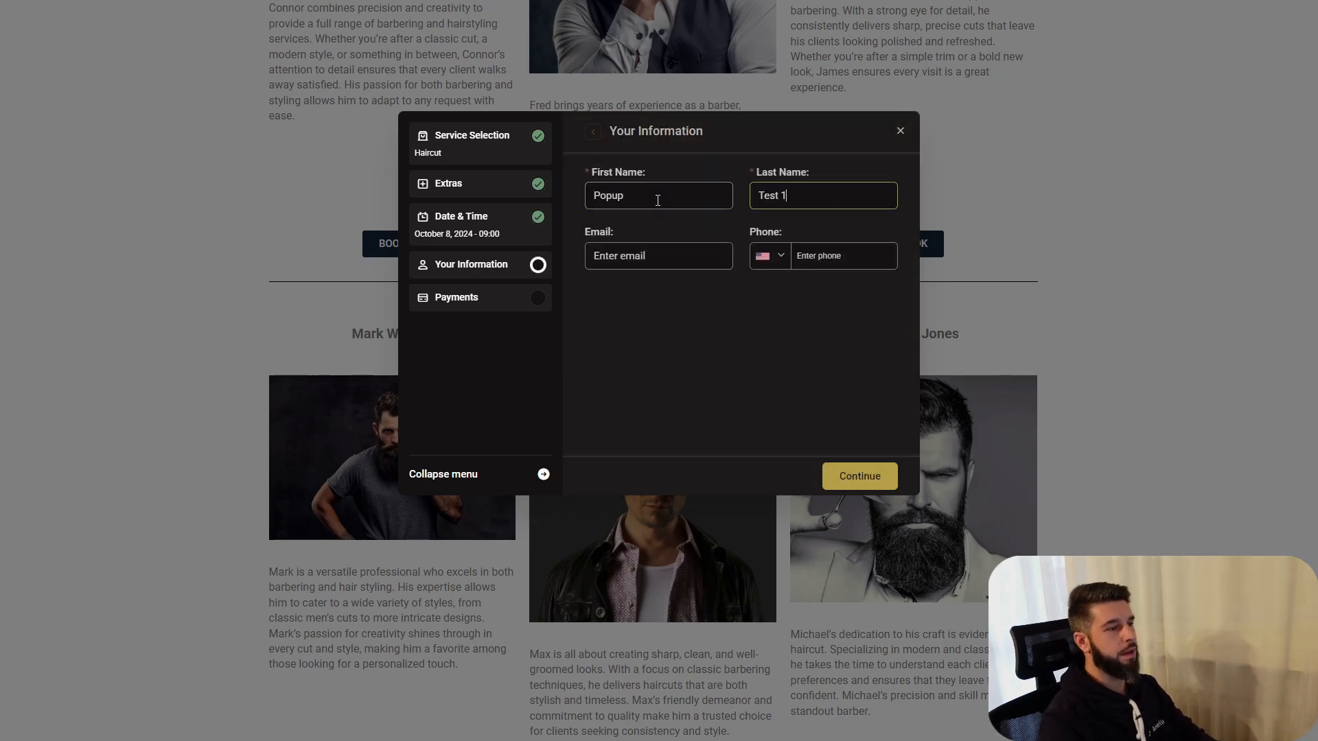
{"action": "left_click", "coordinate": [826, 486]}
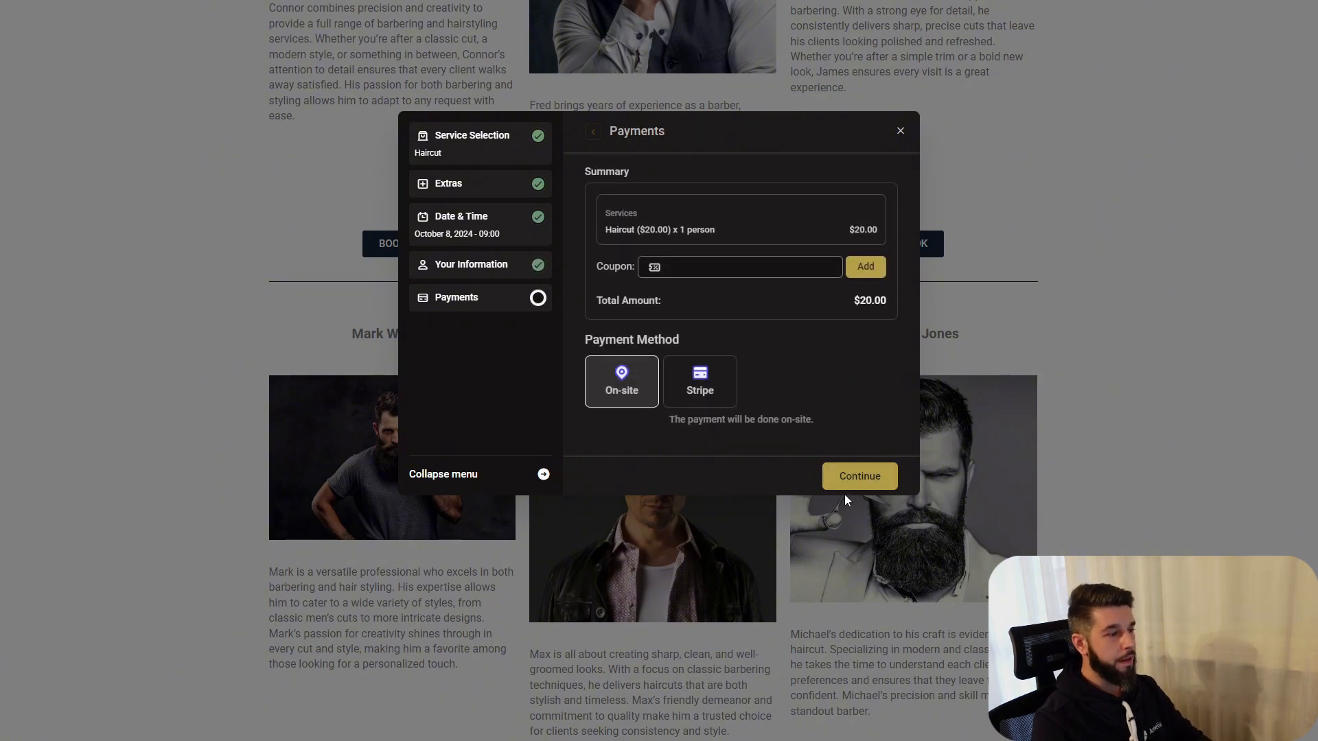
{"action": "left_click", "coordinate": [863, 478]}
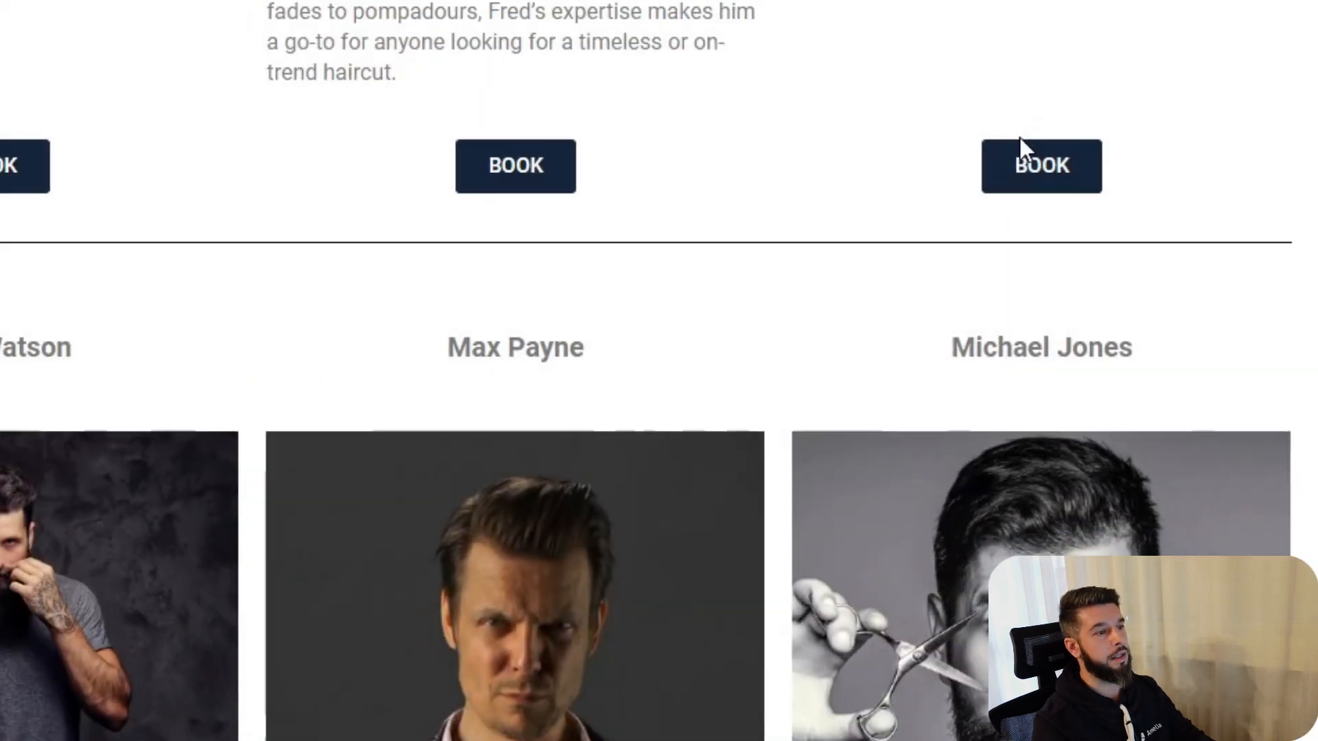
Start a second test booking with the second row's last employee, choosing the Shaving service.
{"action": "scroll", "coordinate": [944, 391], "scroll_direction": "up", "scroll_amount": 2}
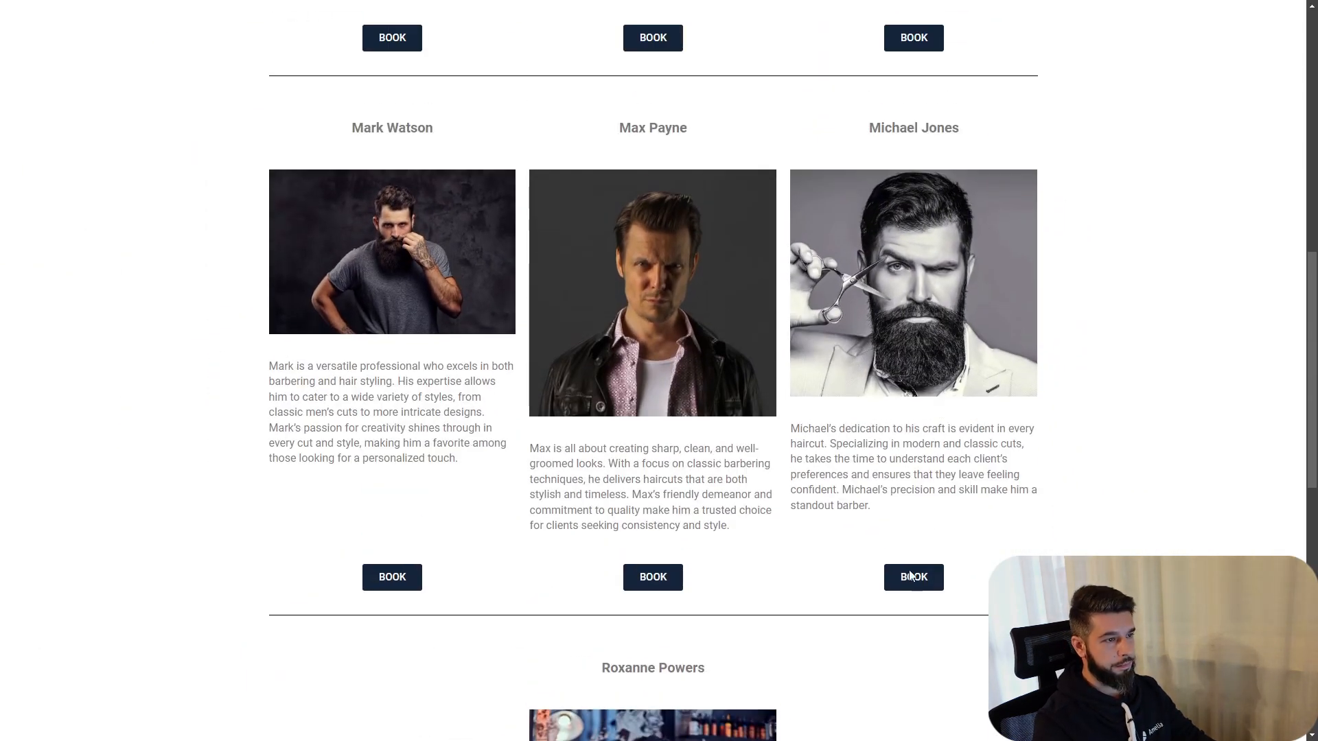
{"action": "left_click", "coordinate": [920, 582]}
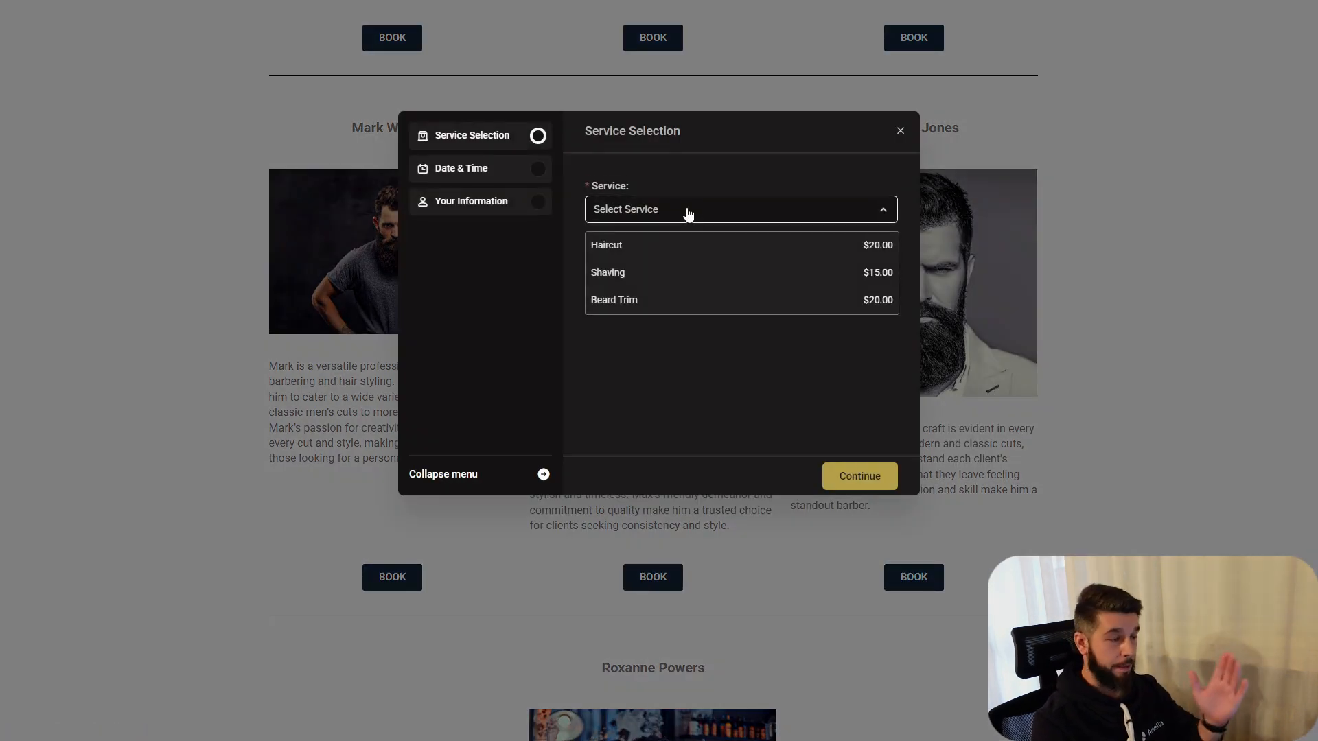
{"action": "left_click", "coordinate": [665, 280]}
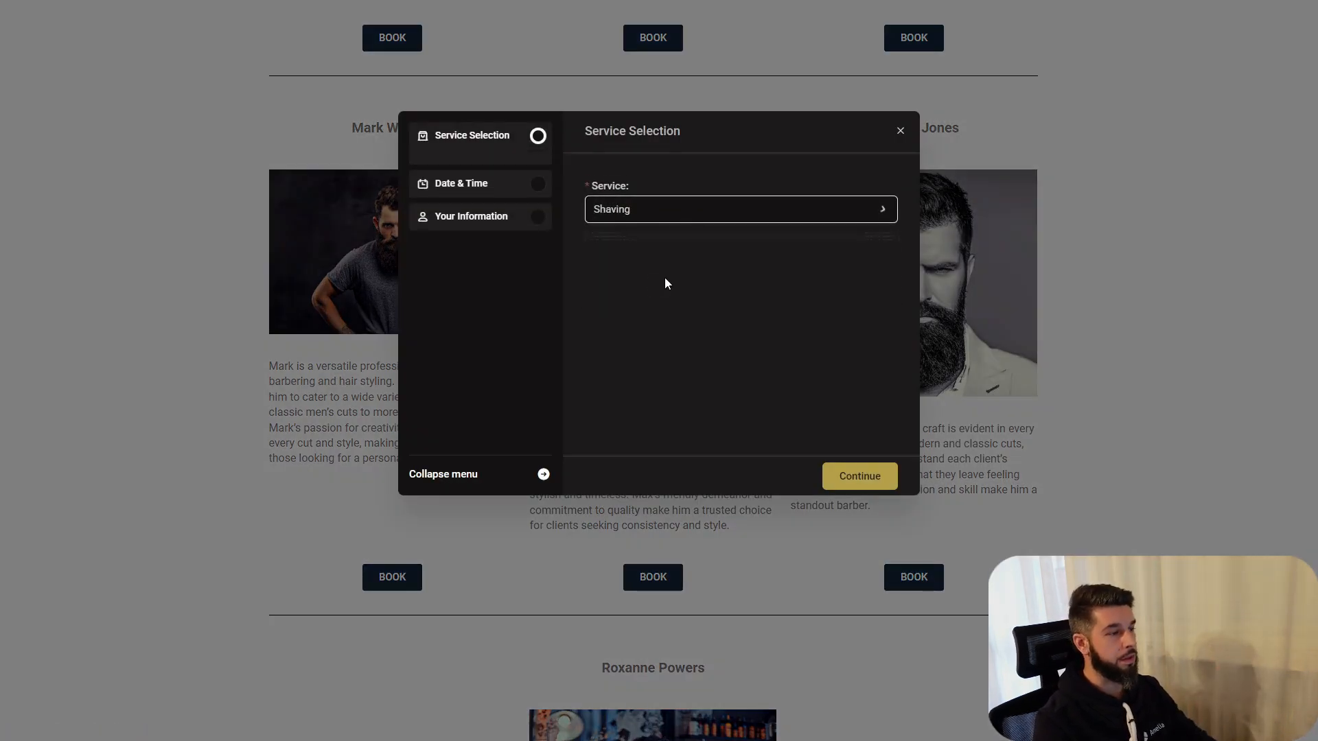
{"action": "left_click", "coordinate": [861, 476]}
{"action": "left_click", "coordinate": [758, 467]}
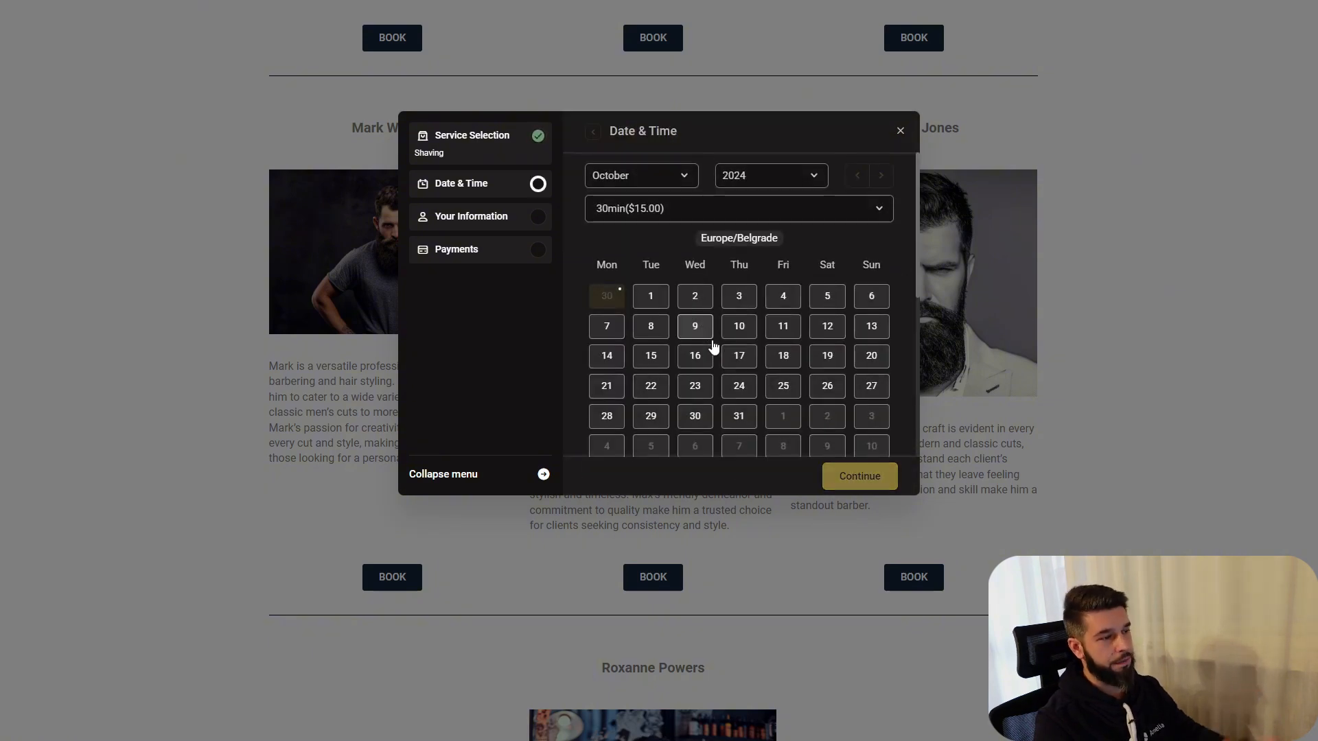
Book the shaving appointment for October 9, 2024 at 09:00 without repetition, with the customer's name and on-site payment.
{"action": "left_click", "coordinate": [696, 328]}
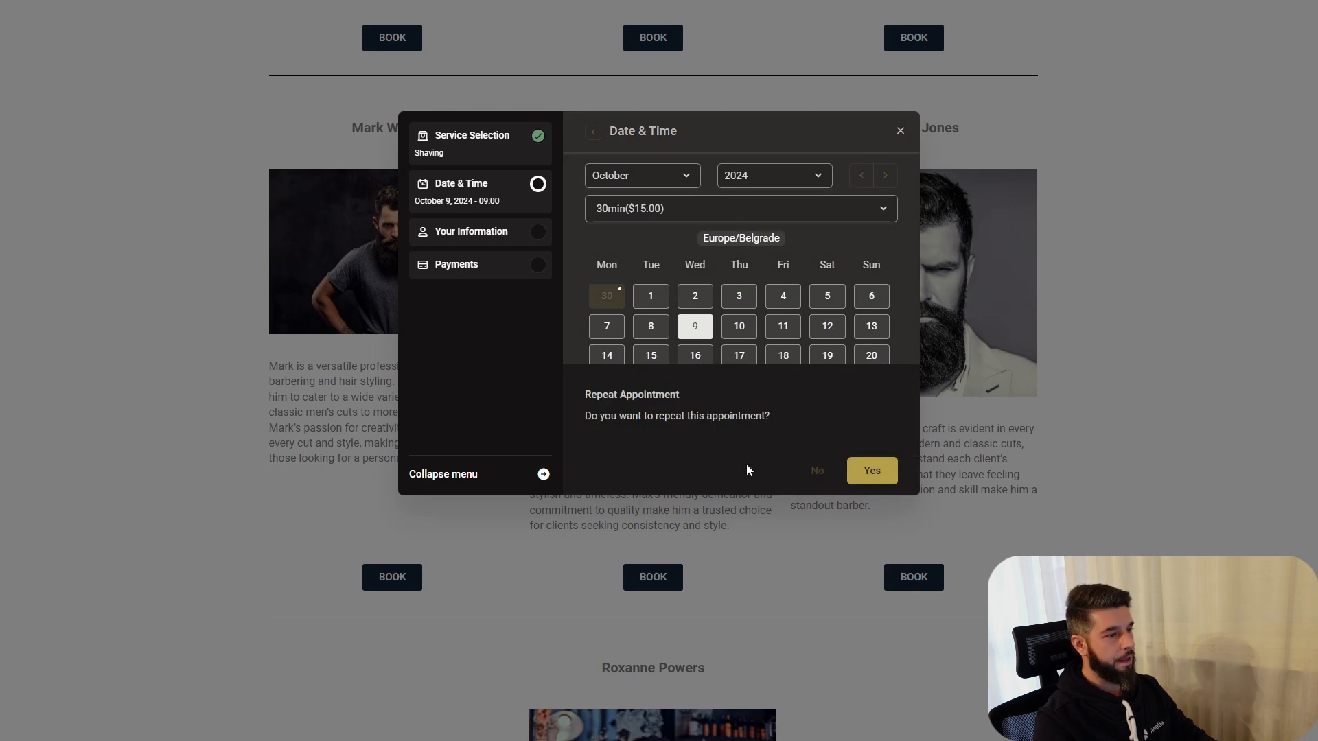
{"action": "left_click", "coordinate": [821, 473]}
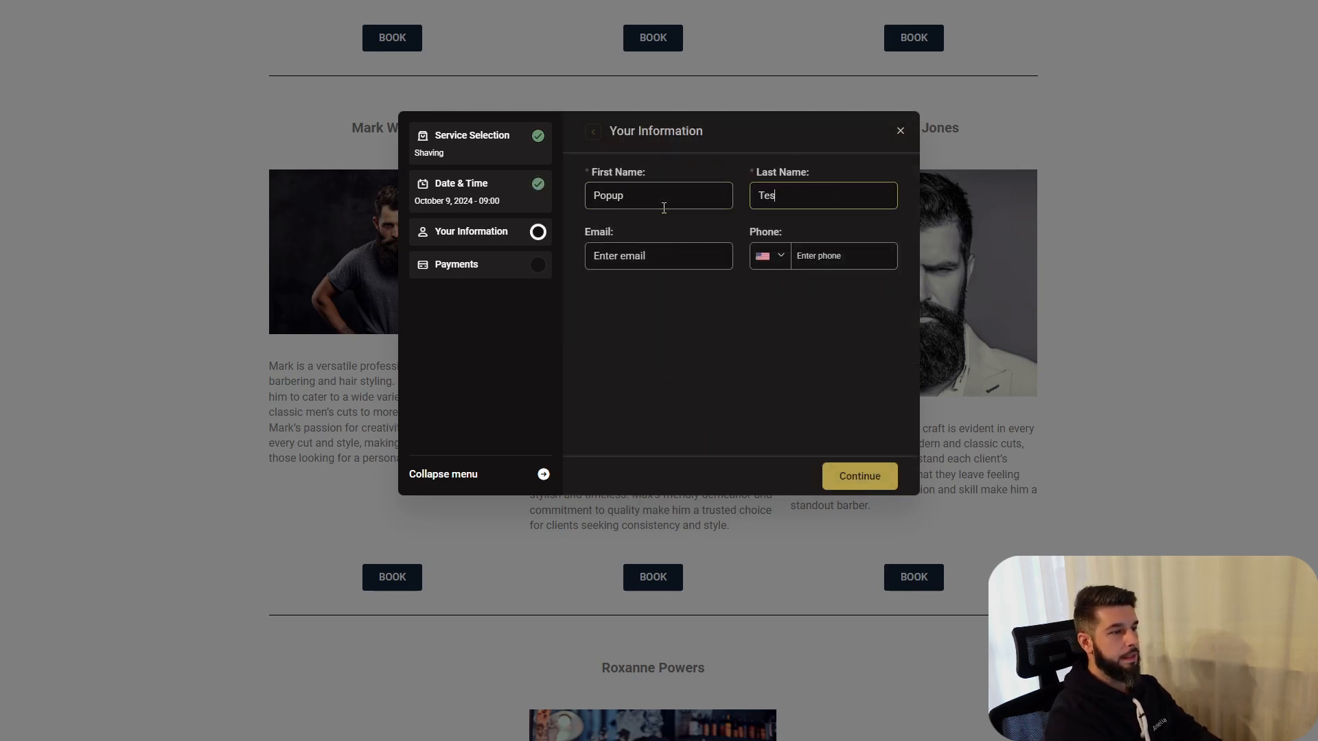
{"action": "left_click", "coordinate": [847, 480]}
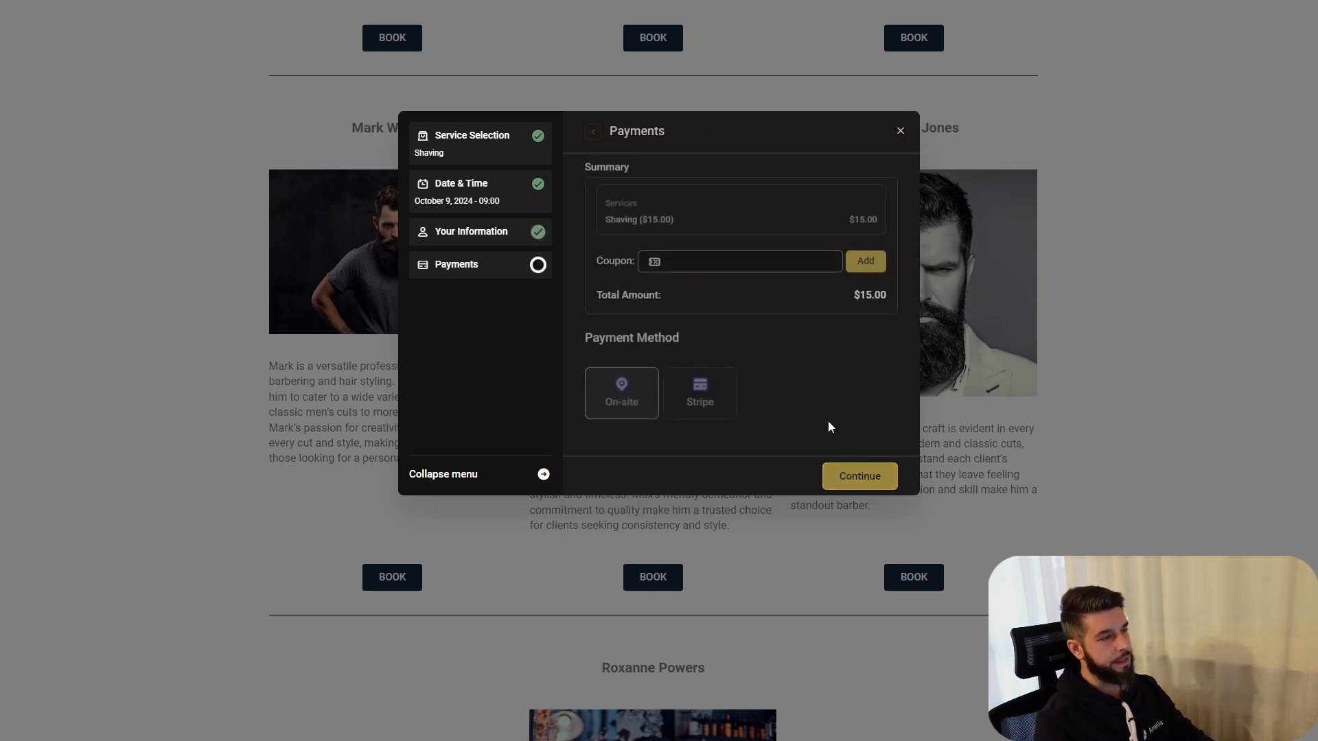
{"action": "left_click", "coordinate": [848, 479]}
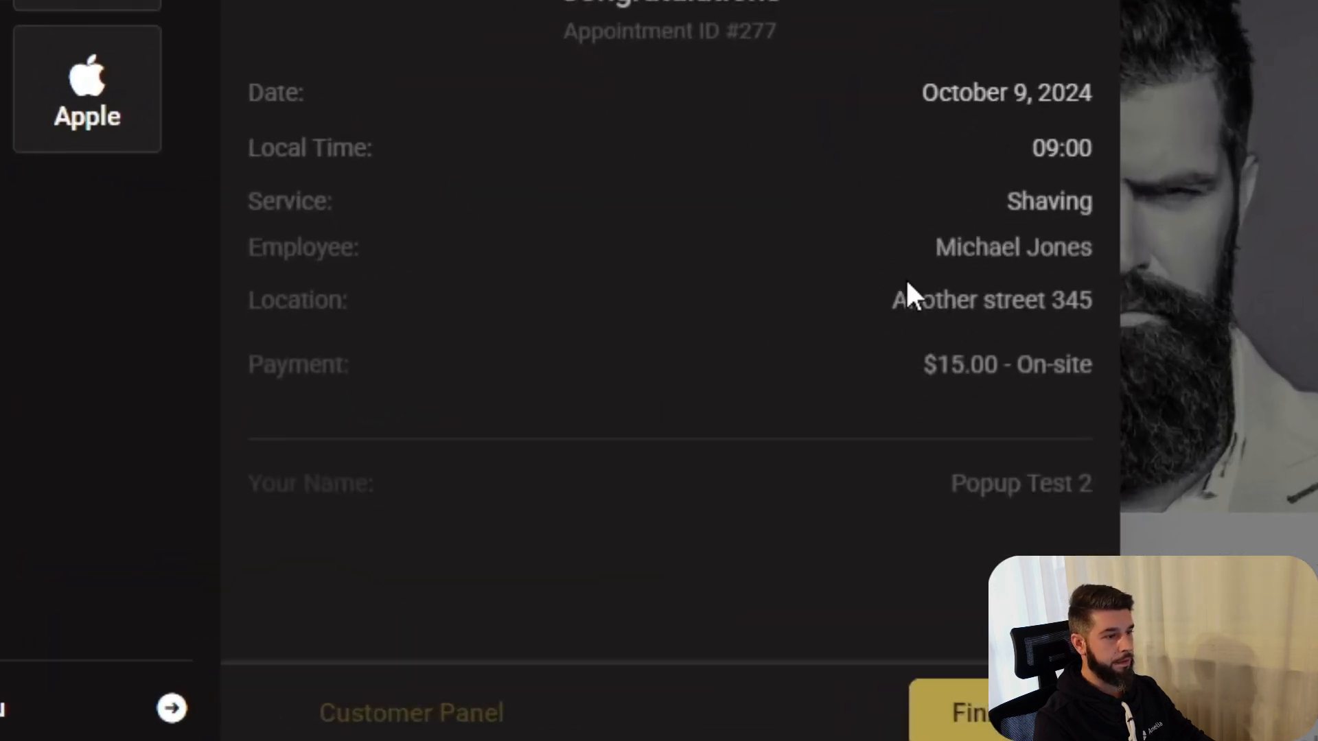
Close the shaving booking's confirmation and start a booking with the page's last employee, choosing Hairdresser / Regrowth & Blow dry without extras.
{"action": "double_click", "coordinate": [885, 284]}
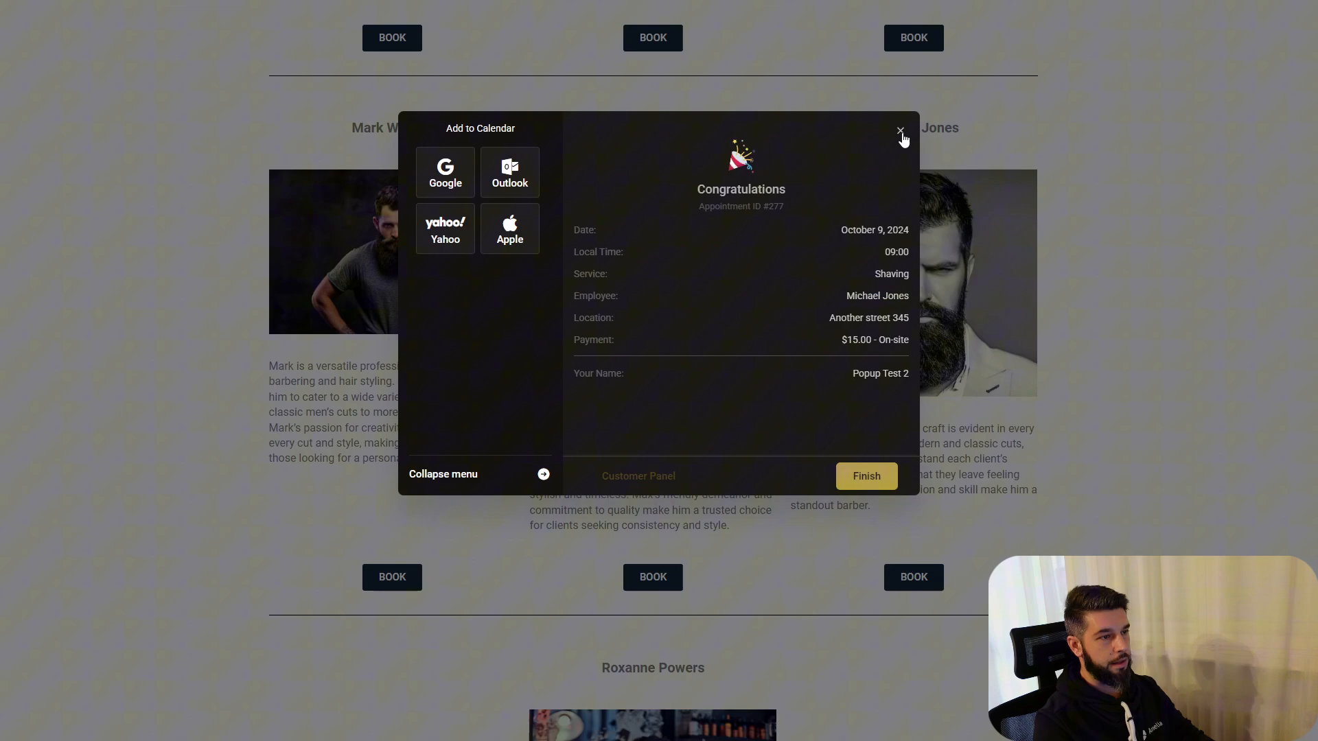
{"action": "left_click", "coordinate": [900, 132]}
{"action": "scroll", "coordinate": [775, 489], "scroll_direction": "down", "scroll_amount": 5}
{"action": "scroll", "coordinate": [703, 519], "scroll_direction": "down", "scroll_amount": 2}
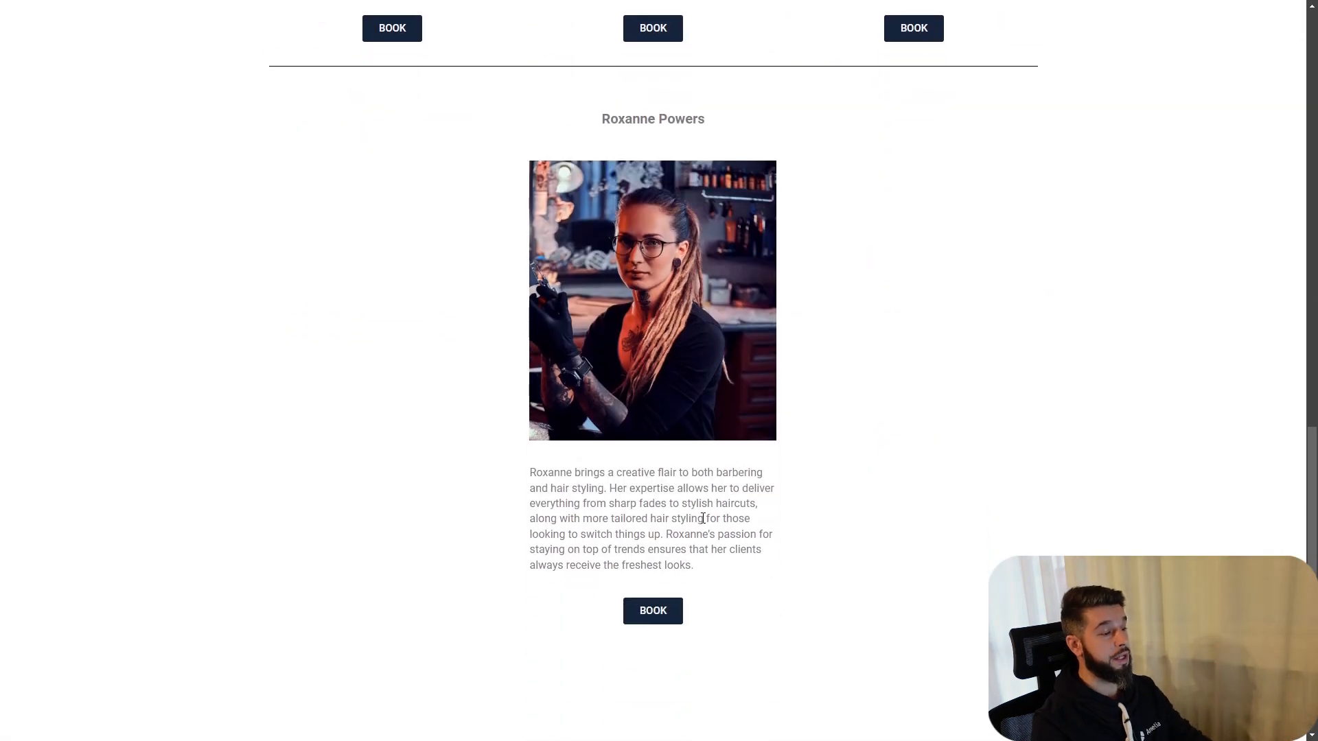
{"action": "left_click", "coordinate": [646, 626]}
{"action": "left_click", "coordinate": [706, 212]}
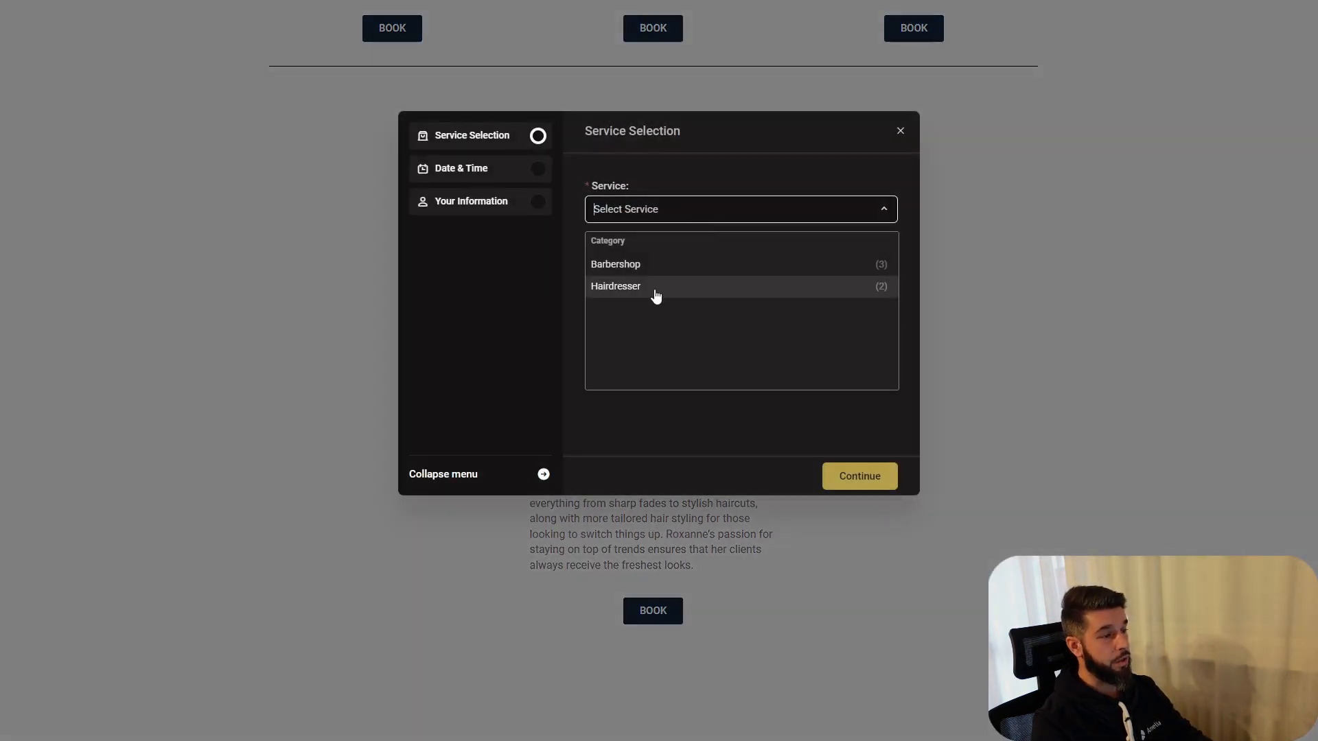
{"action": "left_click", "coordinate": [755, 286]}
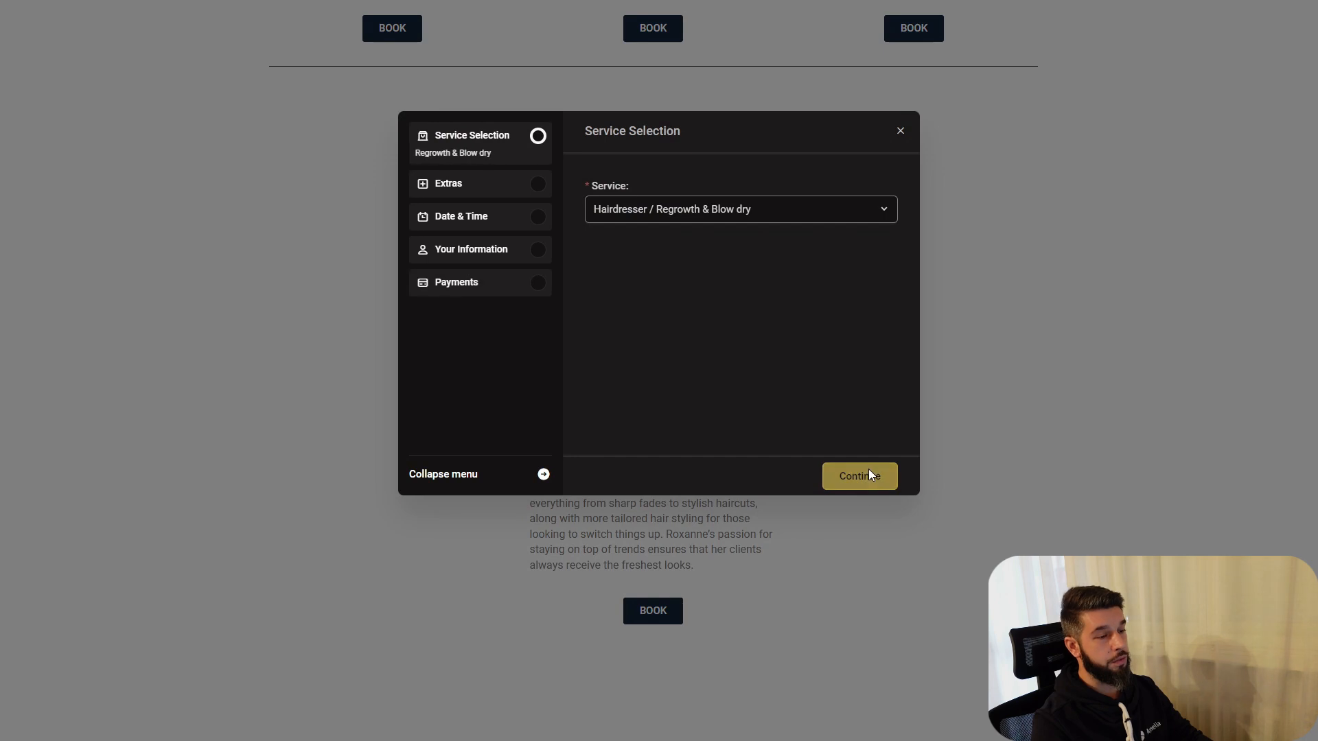
{"action": "left_click", "coordinate": [869, 470]}
{"action": "left_click", "coordinate": [742, 465]}
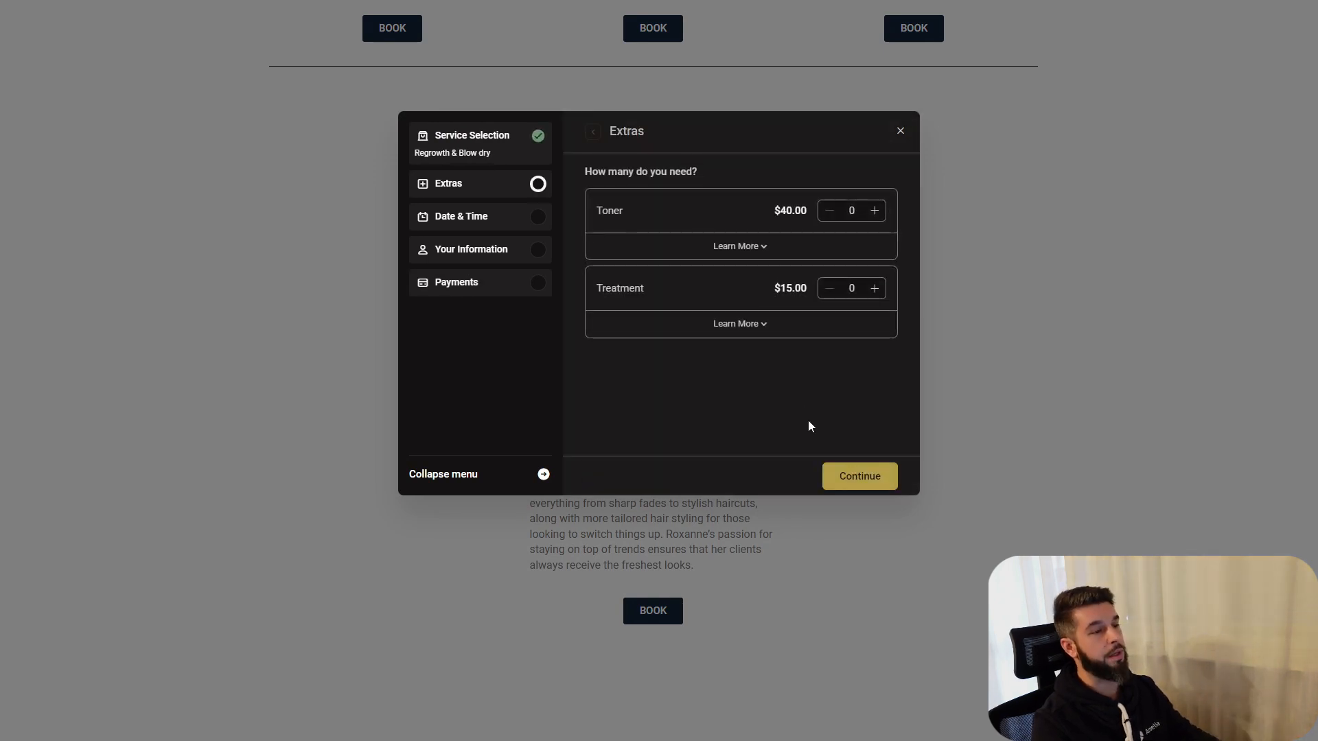
{"action": "left_click", "coordinate": [857, 478]}
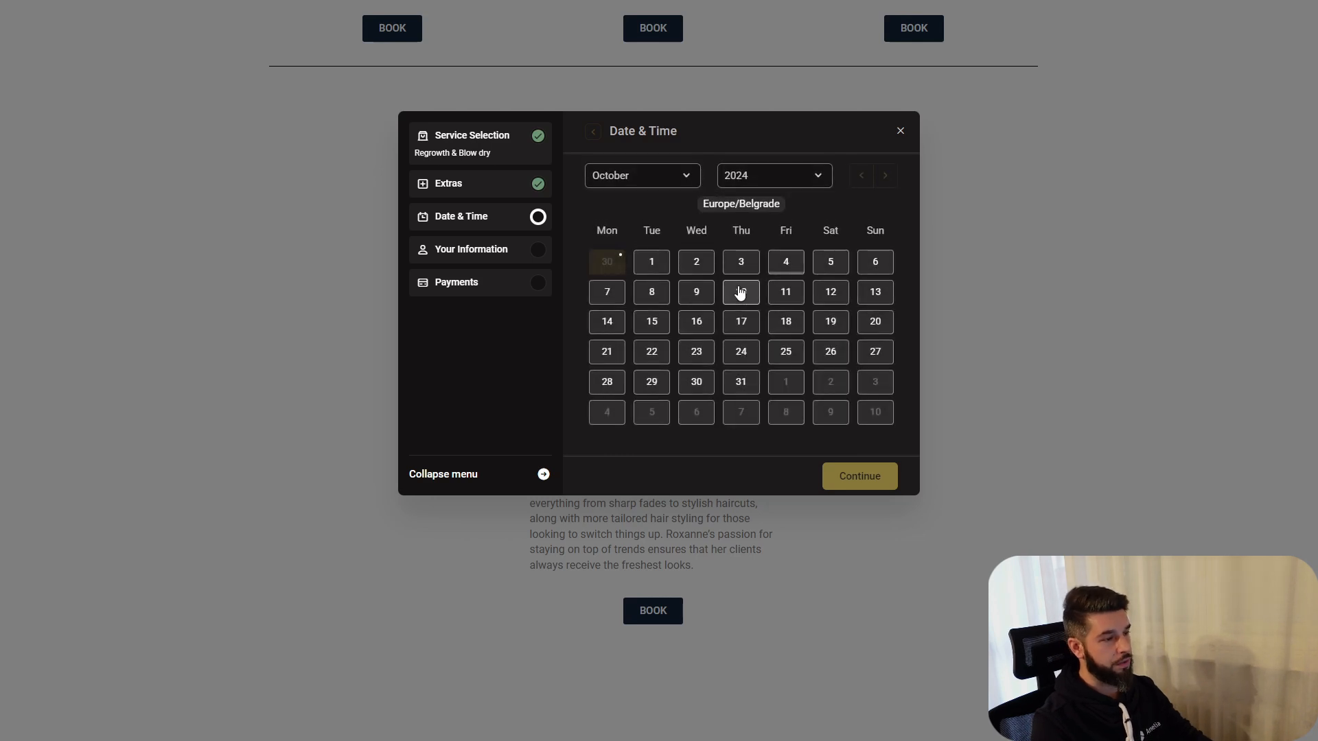
Book the appointment for October 10, 2024 at 09:00 with the customer's name and on-site payment, and close the confirmation.
{"action": "left_click", "coordinate": [740, 293]}
{"action": "left_click", "coordinate": [857, 482]}
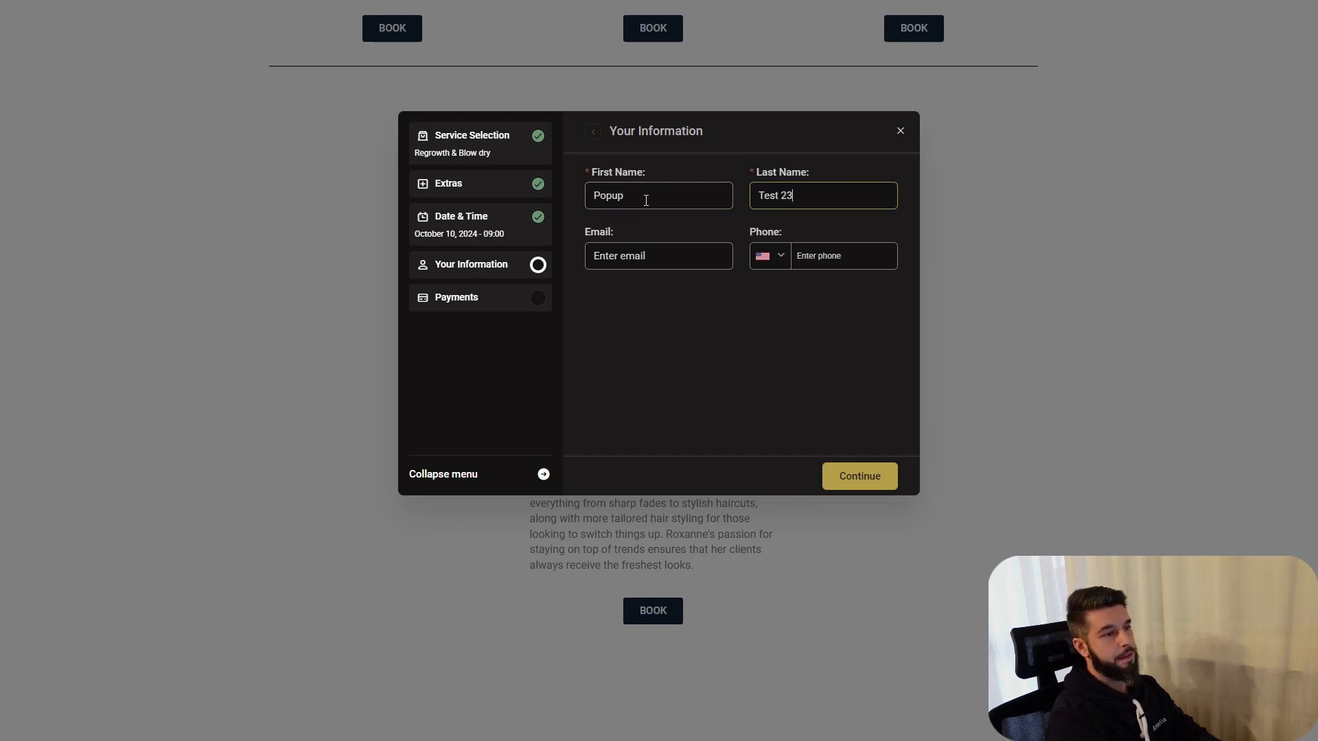
{"action": "left_click", "coordinate": [855, 475]}
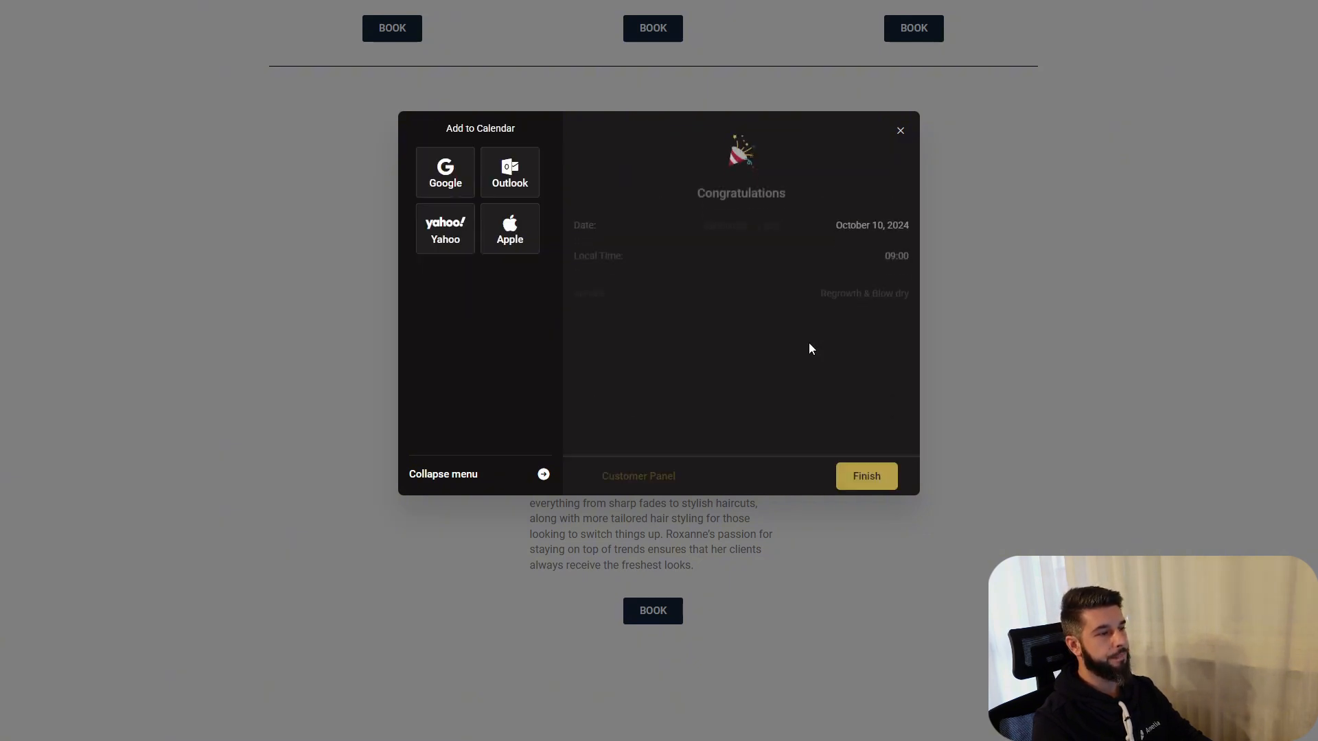
{"action": "double_click", "coordinate": [861, 295]}
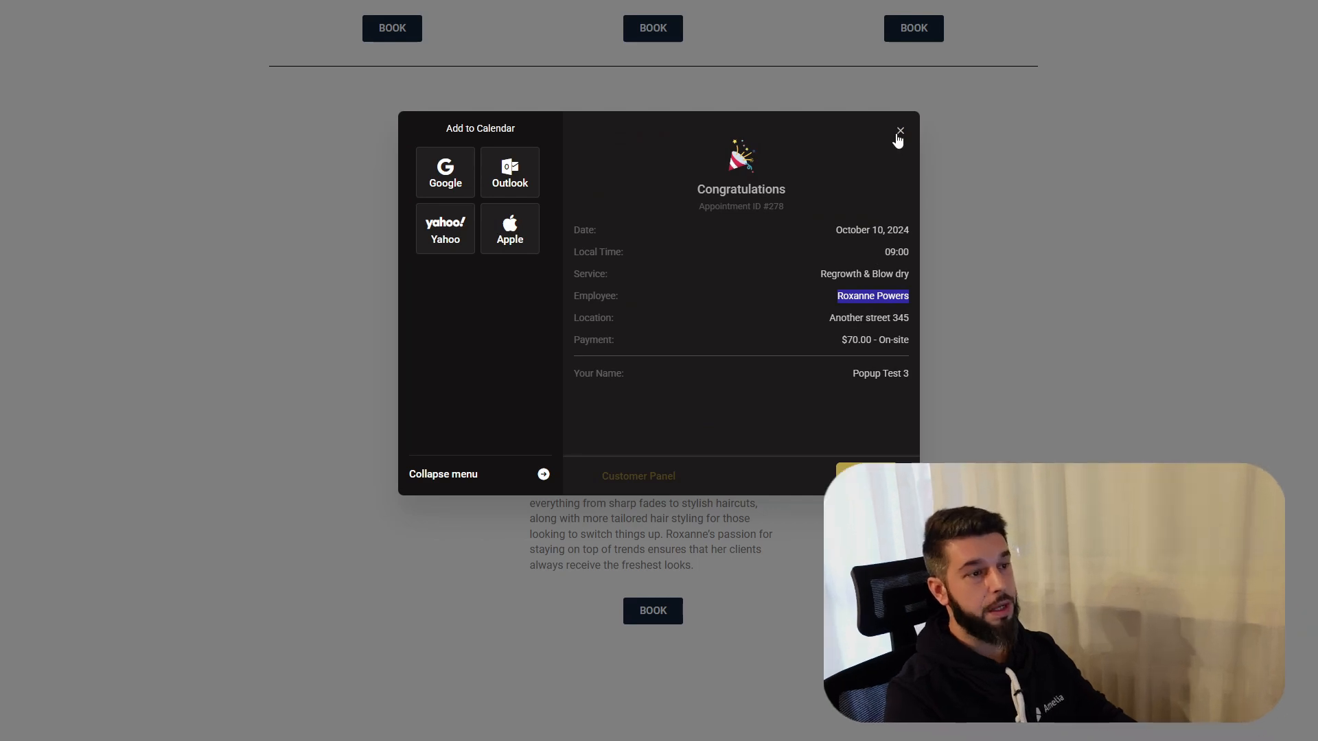
{"action": "left_click", "coordinate": [900, 130]}
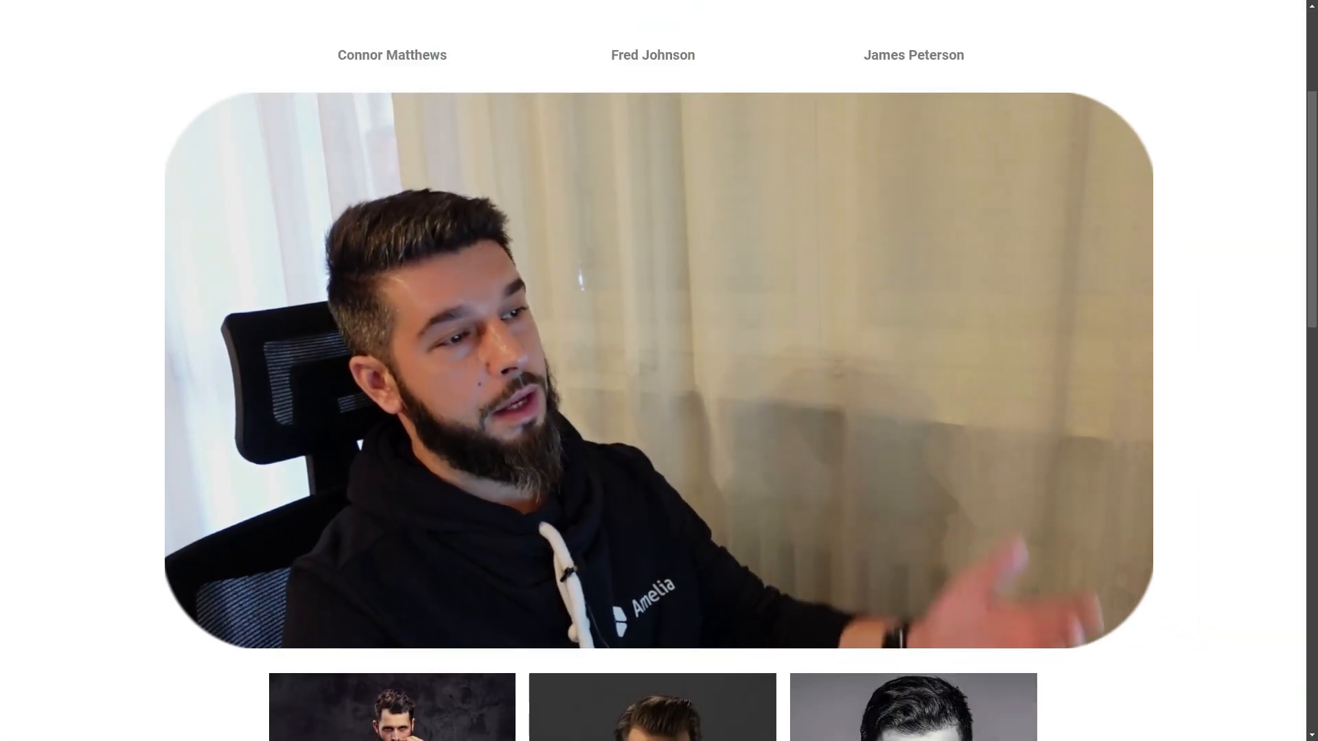
Review the published employees page from the welcome heading to the last employee's description and BOOK button.
{"action": "scroll", "coordinate": [653, 371], "scroll_direction": "up", "scroll_amount": 4}
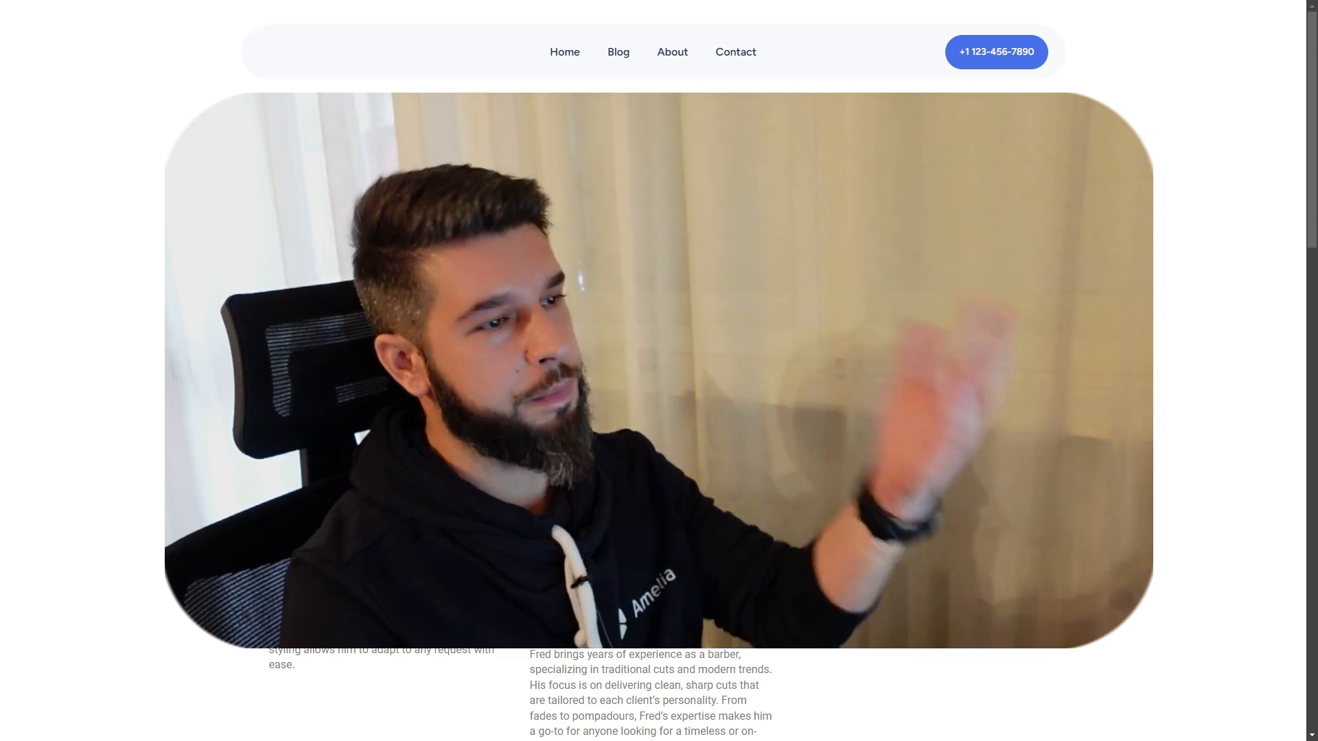
{"action": "scroll", "coordinate": [542, 197], "scroll_direction": "down", "scroll_amount": 2}
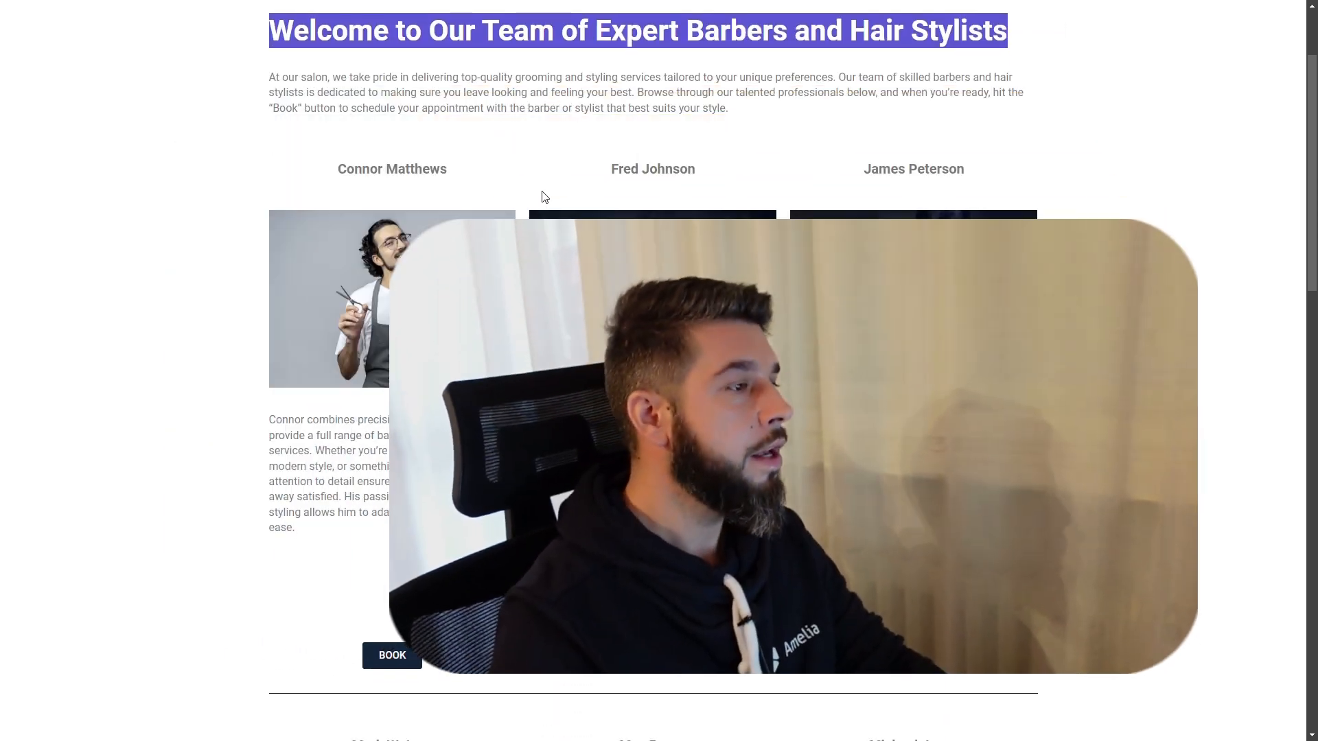
{"action": "scroll", "coordinate": [842, 183], "scroll_direction": "down", "scroll_amount": 2}
{"action": "scroll", "coordinate": [843, 183], "scroll_direction": "down", "scroll_amount": 4}
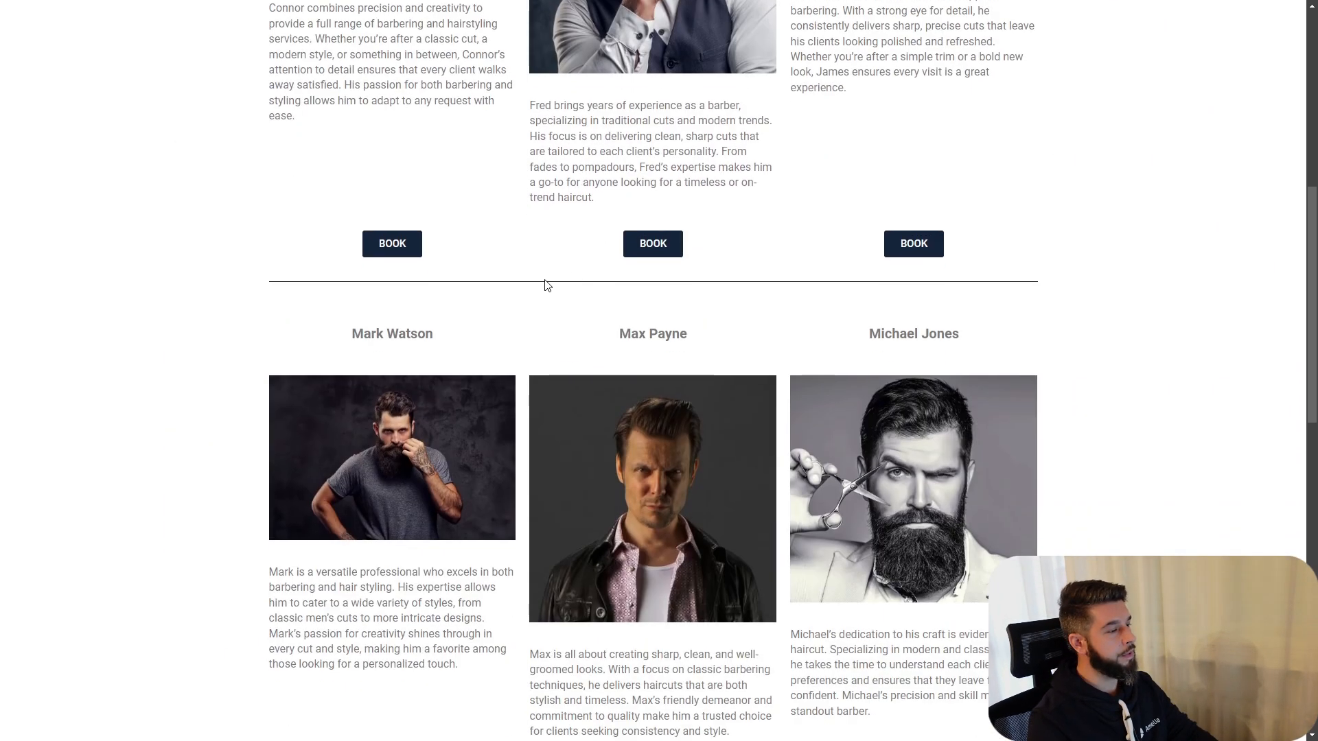
{"action": "scroll", "coordinate": [858, 248], "scroll_direction": "down", "scroll_amount": 7}
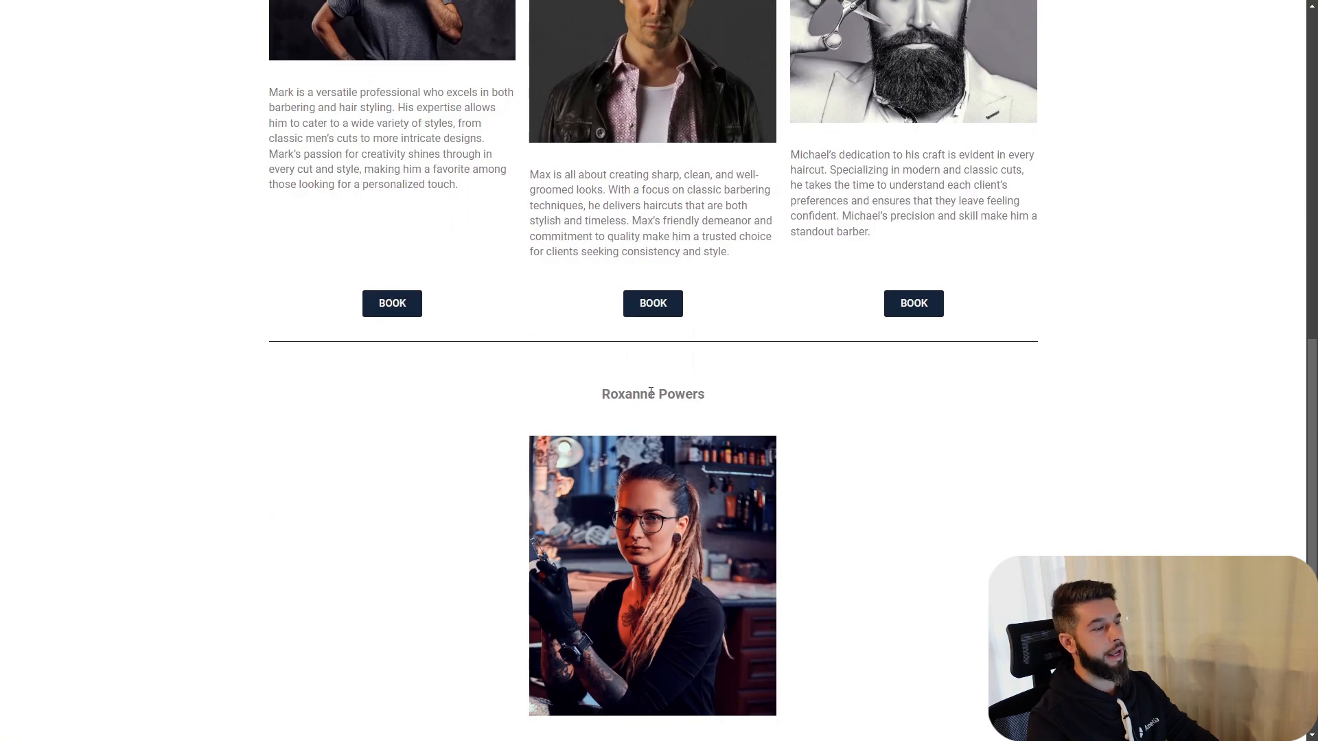
{"action": "scroll", "coordinate": [656, 376], "scroll_direction": "down", "scroll_amount": 1}
{"action": "scroll", "coordinate": [657, 377], "scroll_direction": "down", "scroll_amount": 4}
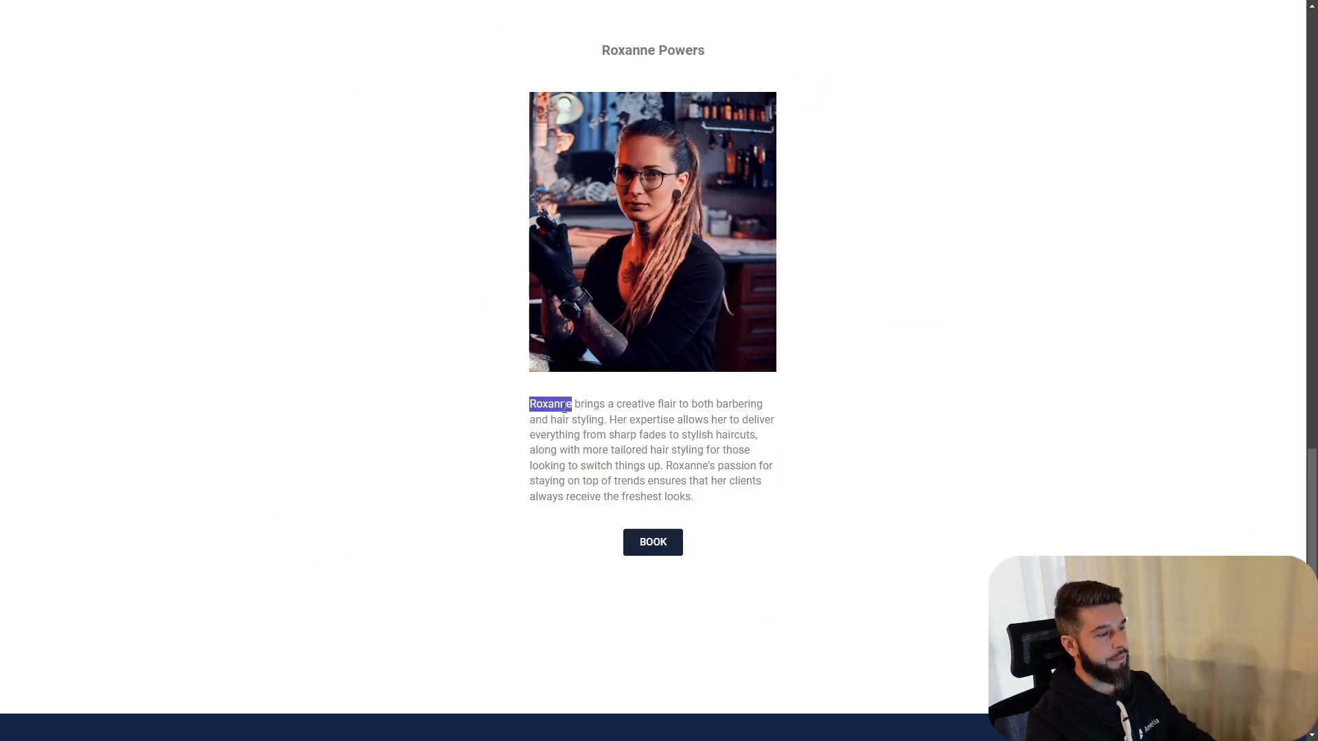
{"action": "left_click_drag", "start_coordinate": [564, 408], "coordinate": [700, 503]}
{"action": "left_click", "coordinate": [677, 462]}
{"action": "scroll", "coordinate": [668, 383], "scroll_direction": "up", "scroll_amount": 5}
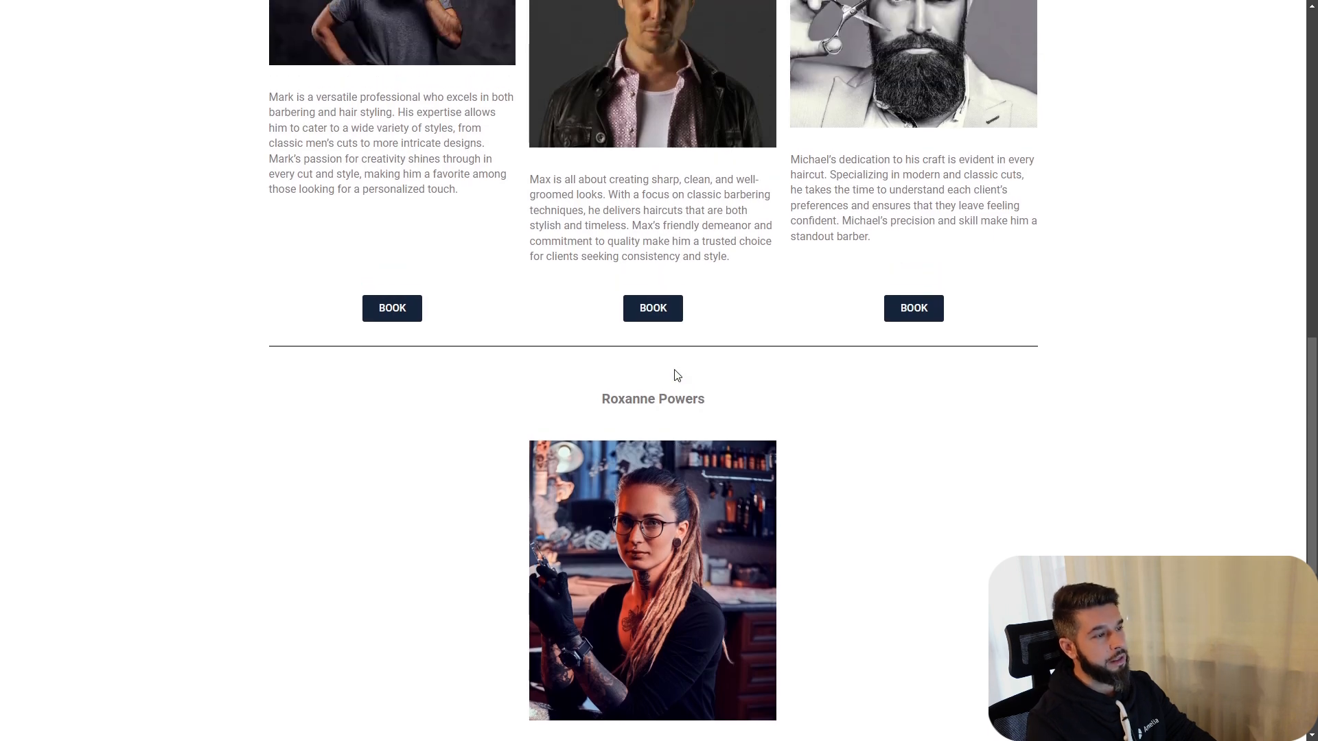
{"action": "scroll", "coordinate": [677, 376], "scroll_direction": "up", "scroll_amount": 3}
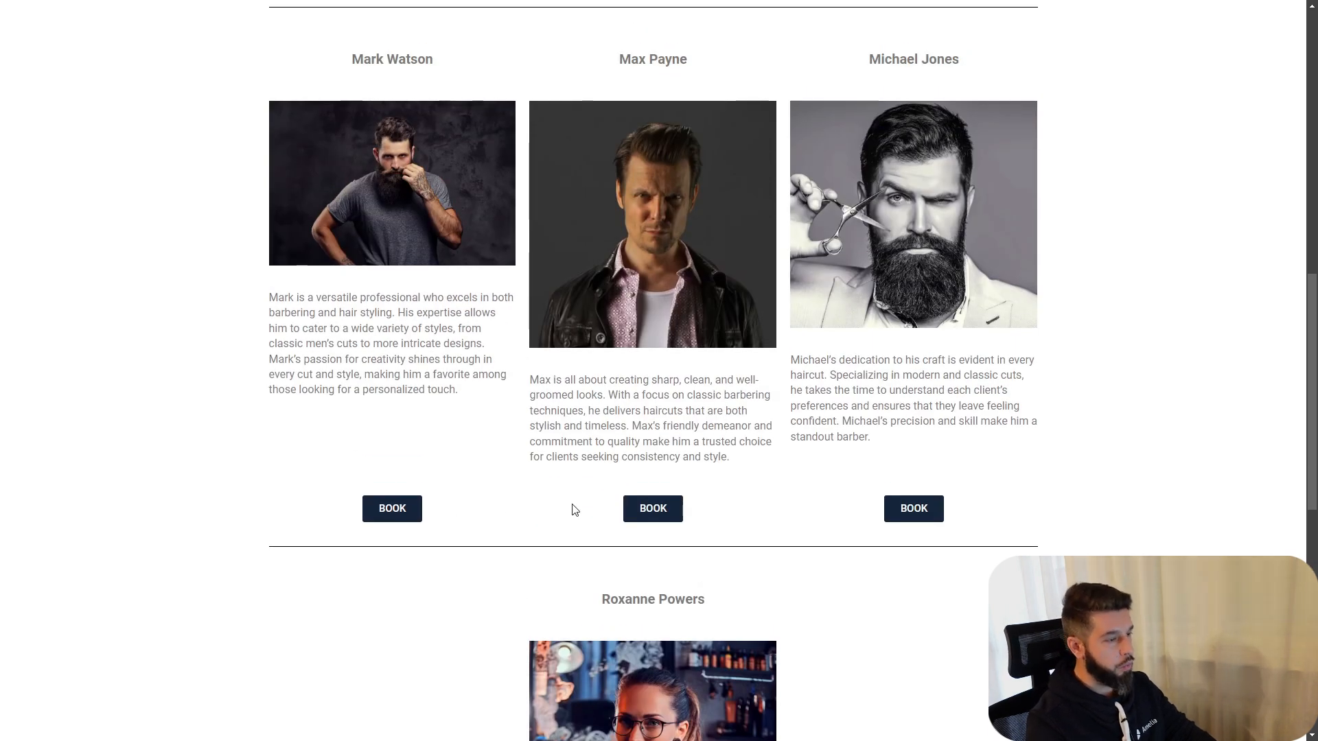
{"action": "left_click", "coordinate": [379, 523]}
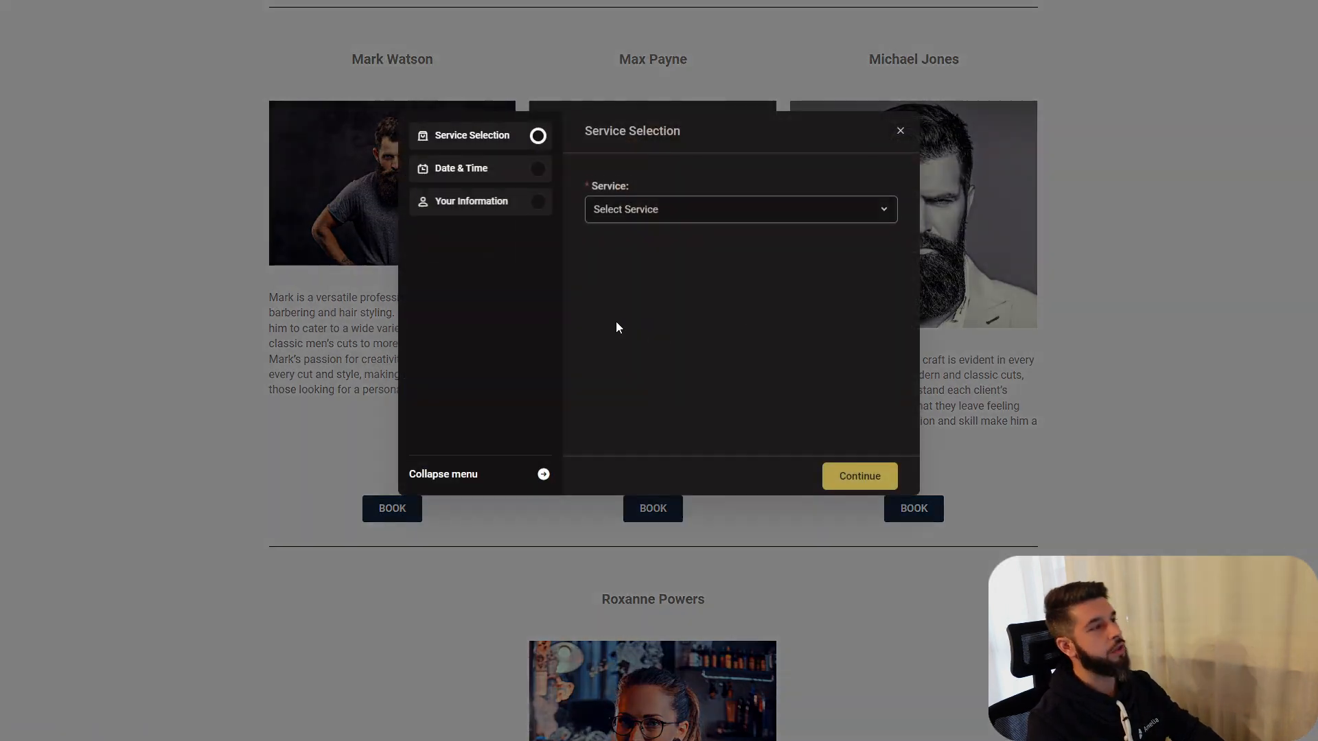
{"action": "left_click", "coordinate": [901, 132]}
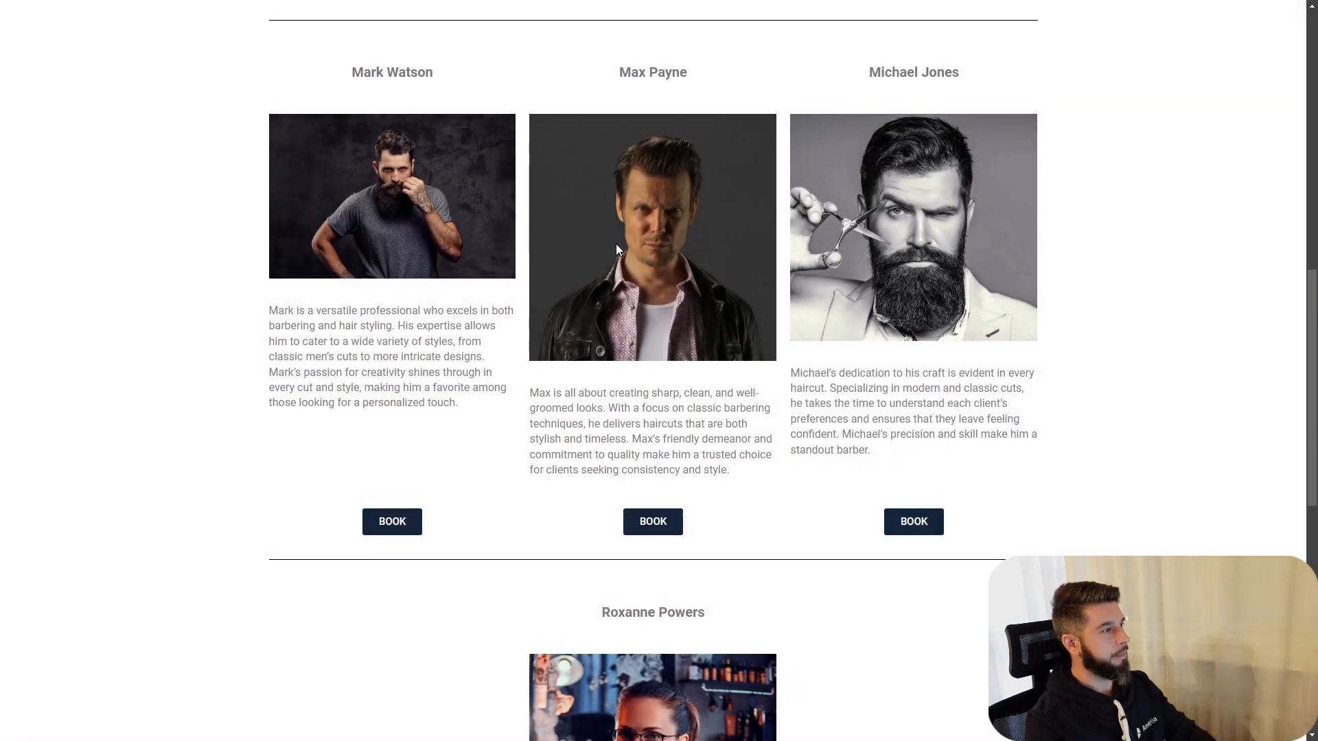
{"action": "scroll", "coordinate": [610, 233], "scroll_direction": "up", "scroll_amount": 8}
{"action": "scroll", "coordinate": [661, 220], "scroll_direction": "down", "scroll_amount": 4}
{"action": "scroll", "coordinate": [640, 294], "scroll_direction": "down", "scroll_amount": 3}
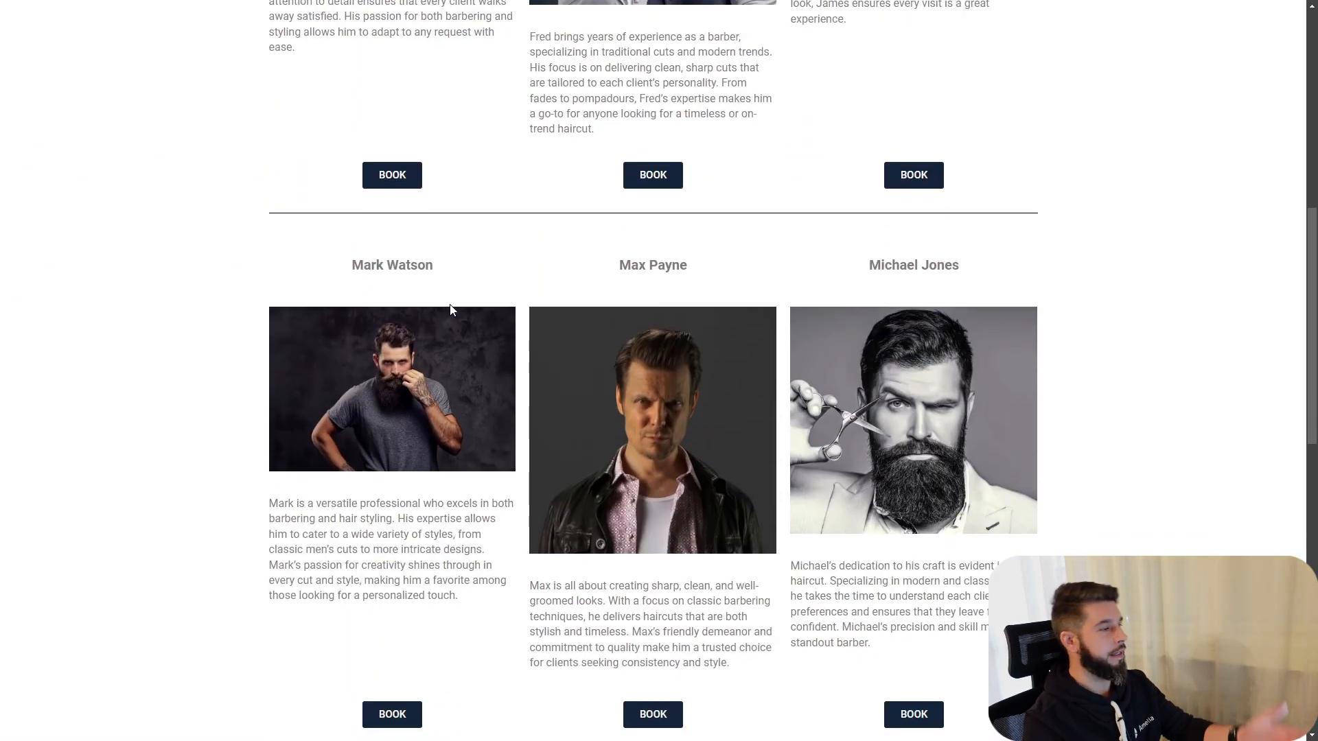
Start a test booking with the second row's first employee, choosing the Barbershop / Shaving service.
{"action": "left_click", "coordinate": [392, 645]}
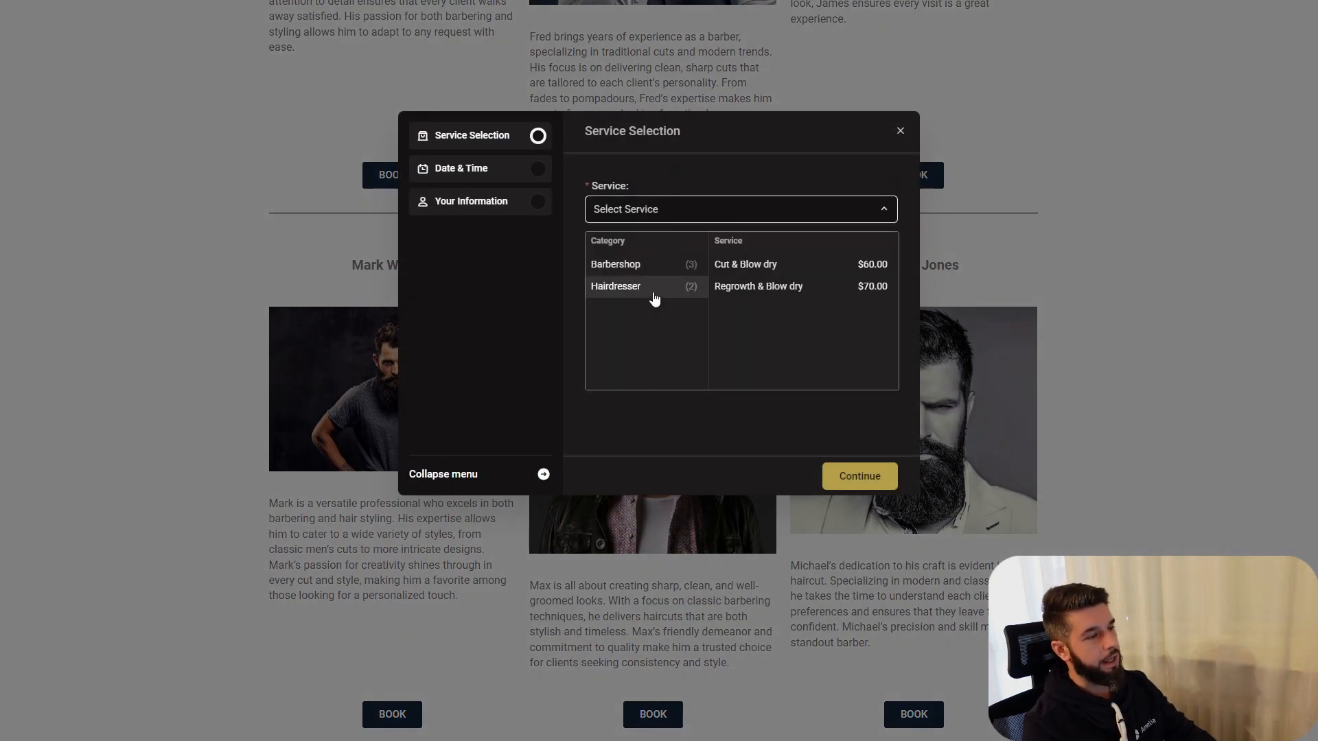
{"action": "left_click", "coordinate": [744, 287]}
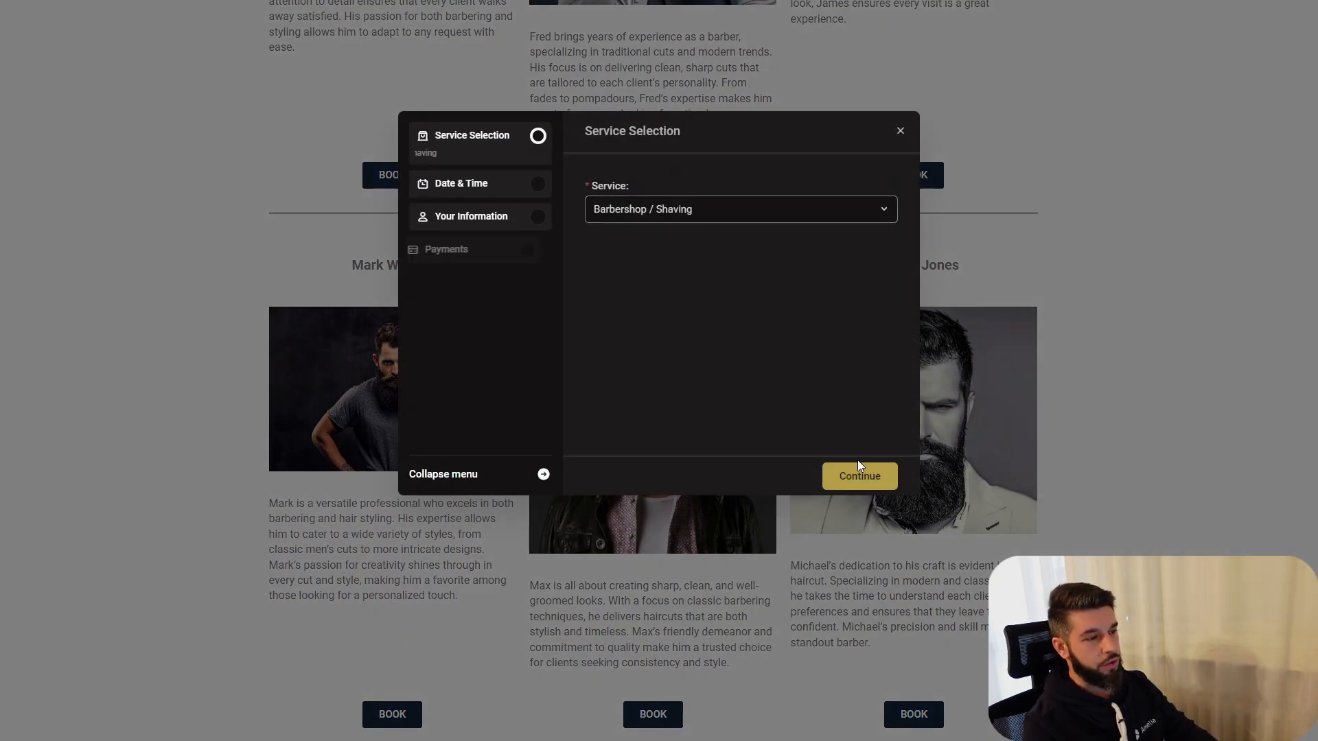
{"action": "left_click", "coordinate": [761, 458]}
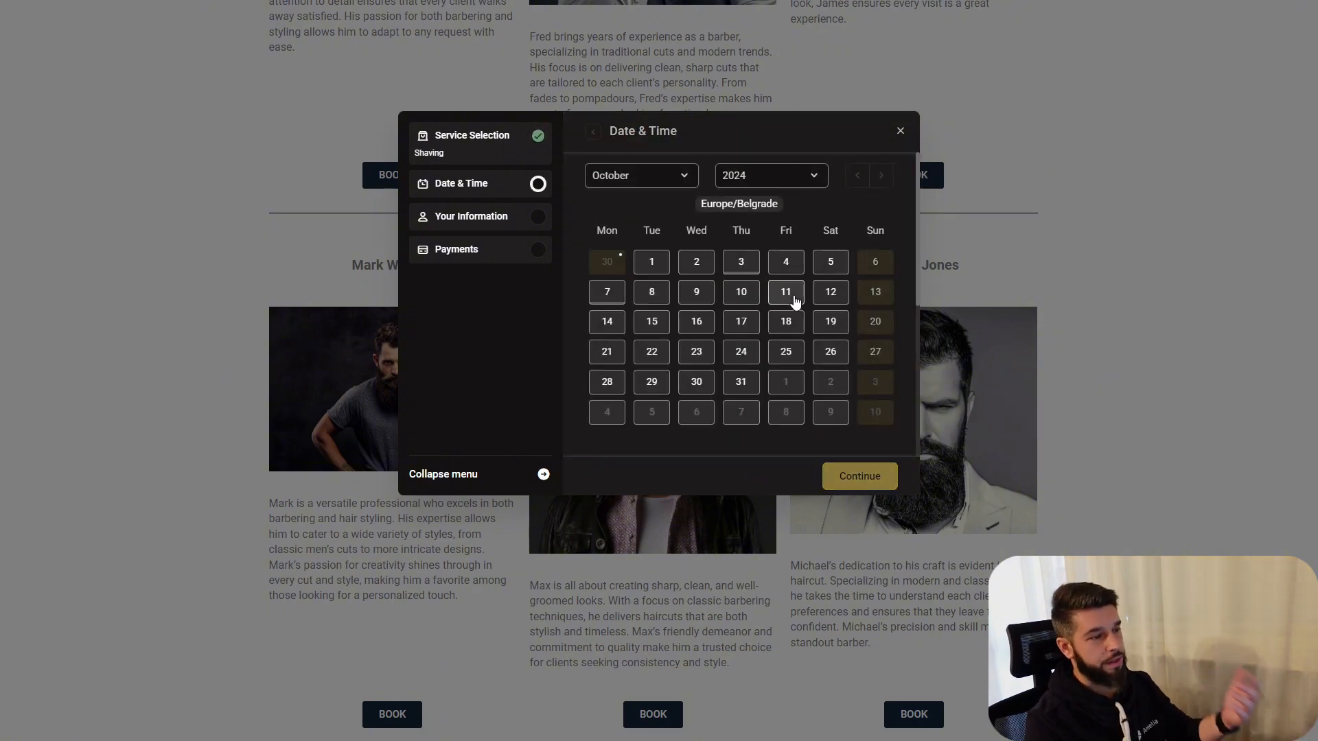
Book the shaving for October 11, 2024 at 09:00 without repetition, with the customer's name and on-site payment, and close the confirmation.
{"action": "left_click", "coordinate": [786, 291]}
{"action": "left_click", "coordinate": [858, 468]}
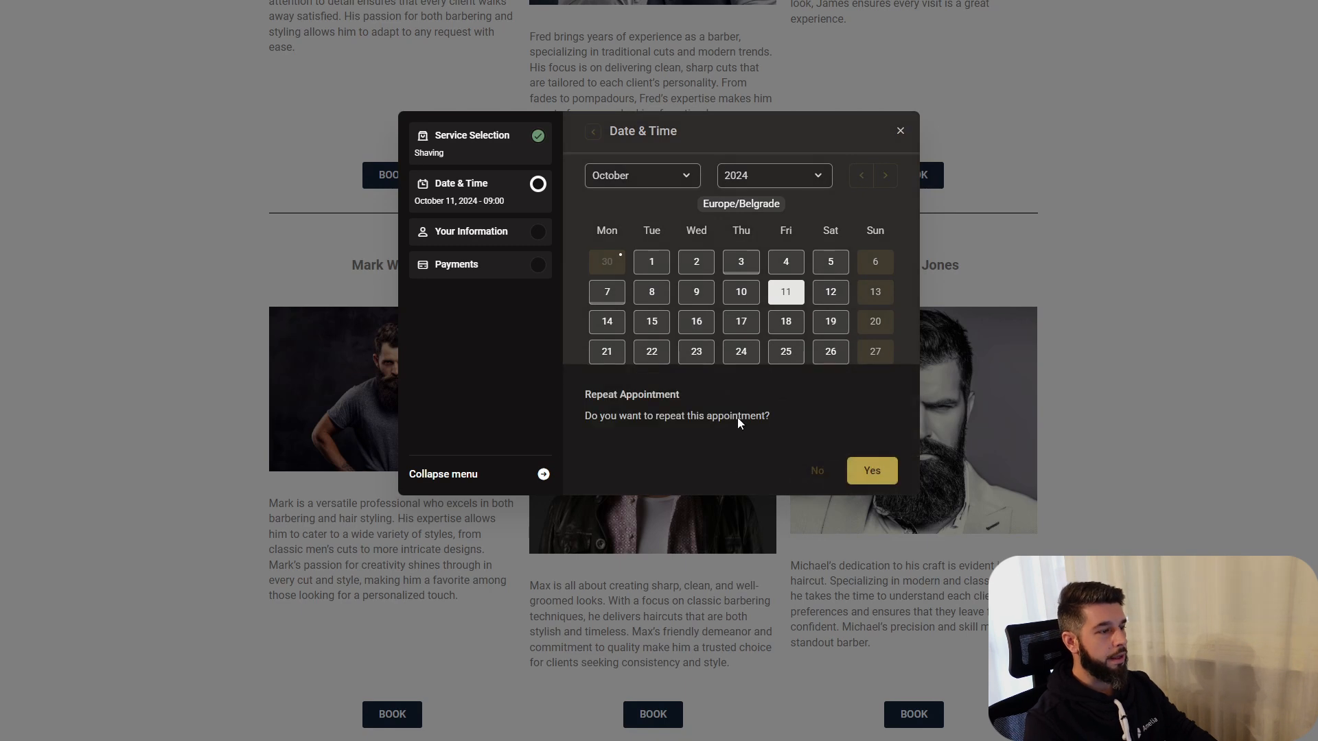
{"action": "left_click", "coordinate": [816, 473]}
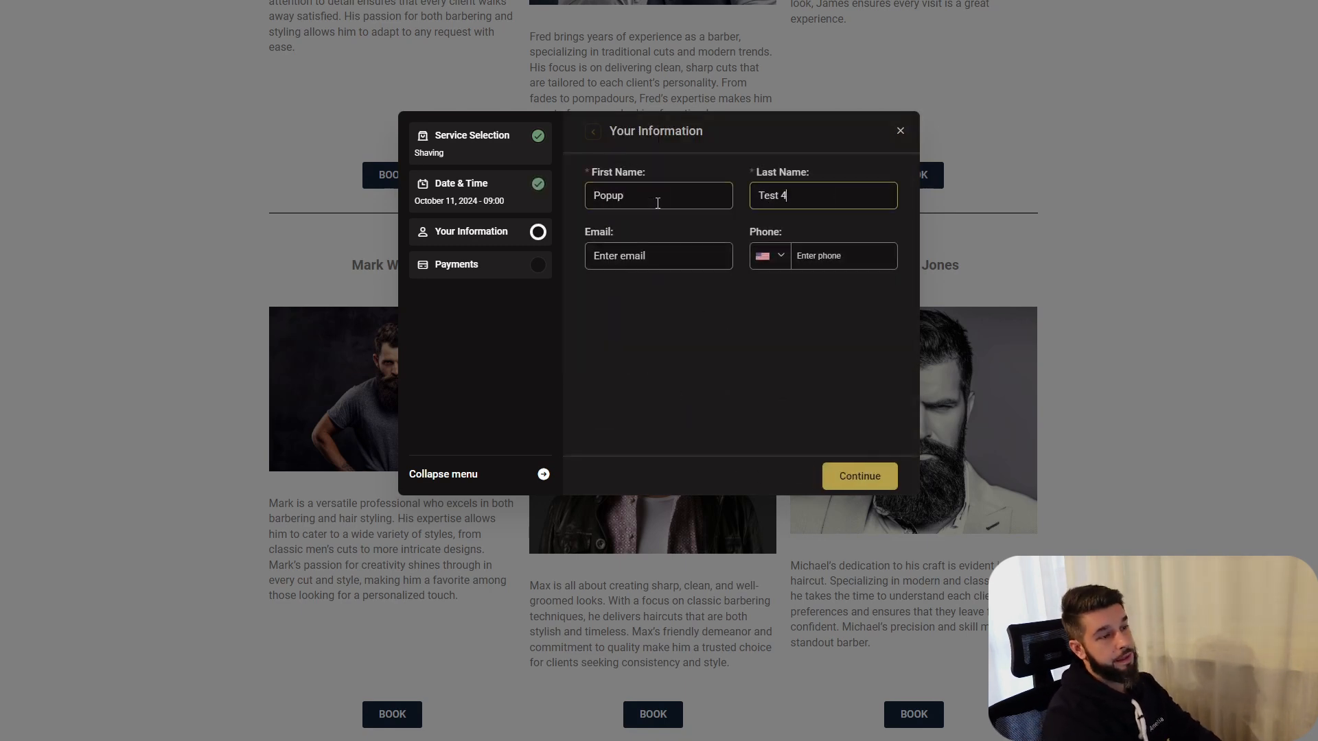
{"action": "left_click", "coordinate": [863, 487]}
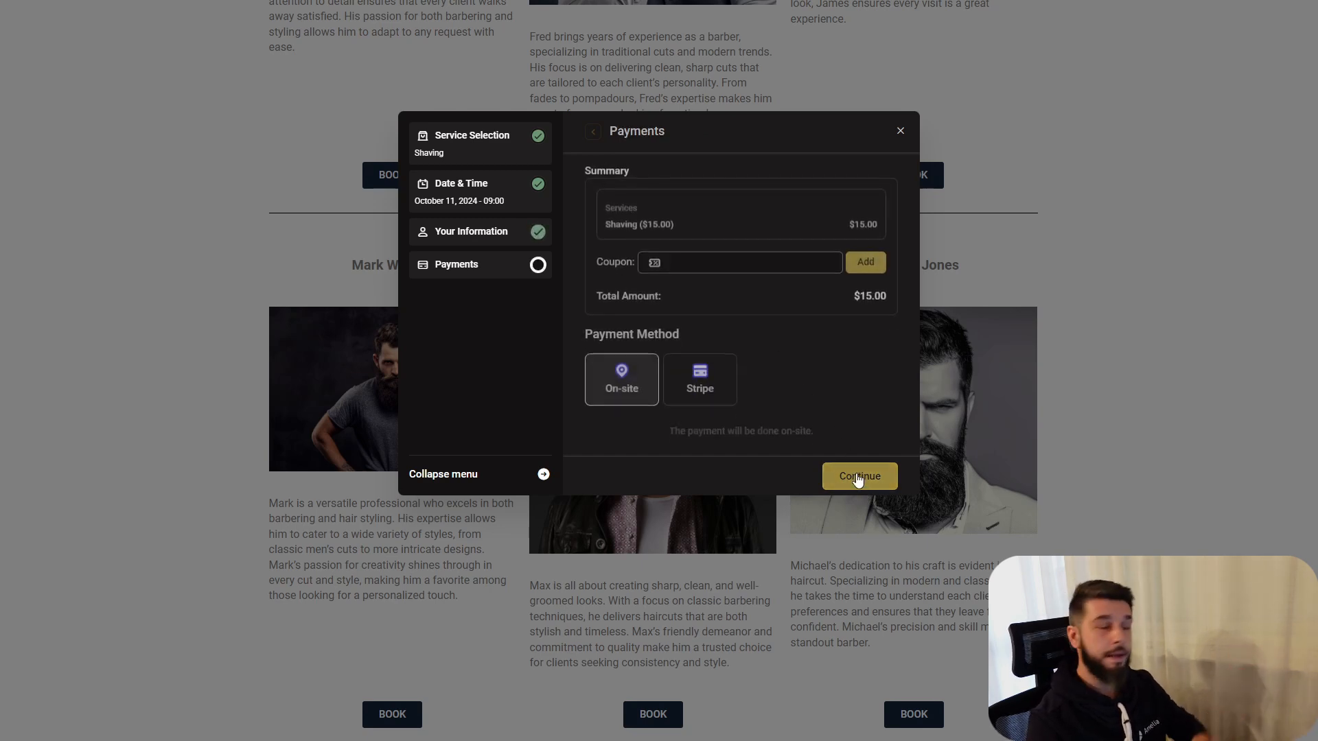
{"action": "left_click", "coordinate": [851, 481]}
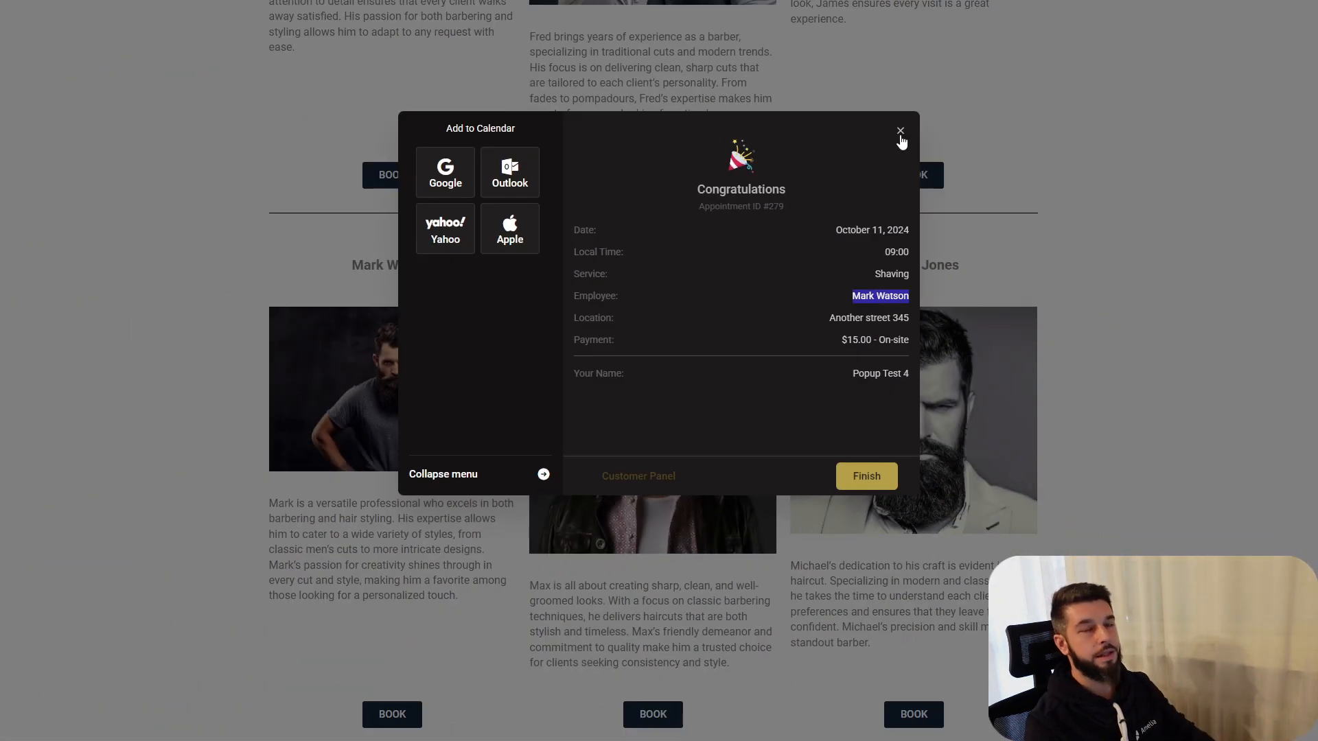
{"action": "left_click", "coordinate": [900, 132]}
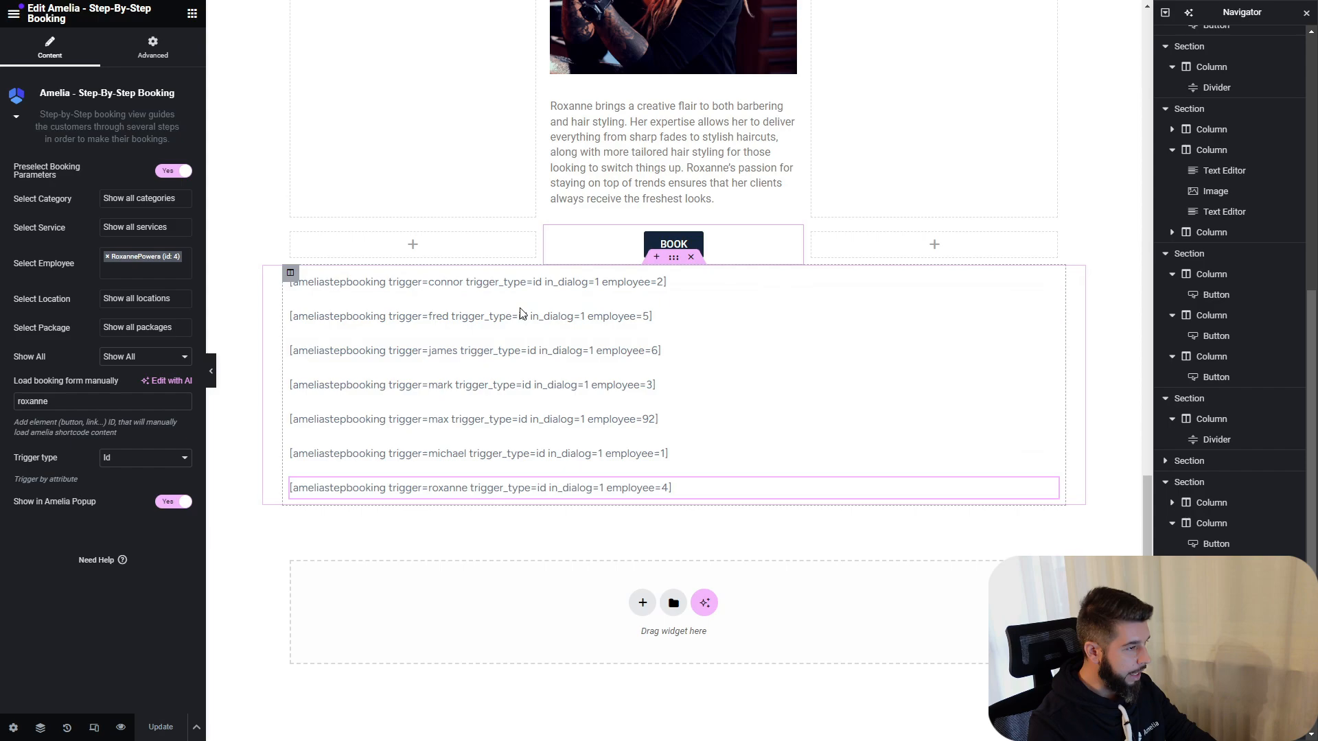
Switch to the Elementor editor and examine the Button ID of the first employee's BOOK button.
{"action": "scroll", "coordinate": [519, 314], "scroll_direction": "up", "scroll_amount": 4}
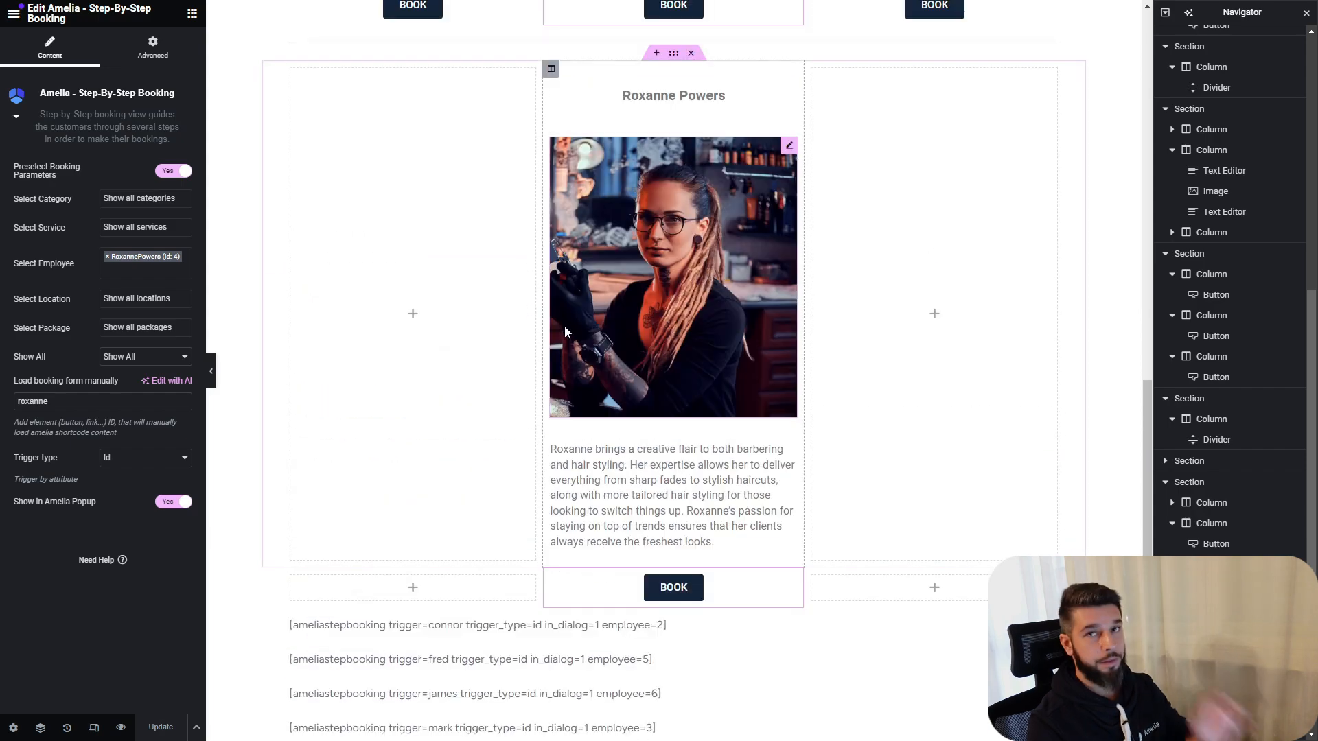
{"action": "scroll", "coordinate": [566, 331], "scroll_direction": "up", "scroll_amount": 10}
{"action": "scroll", "coordinate": [628, 249], "scroll_direction": "up", "scroll_amount": 6}
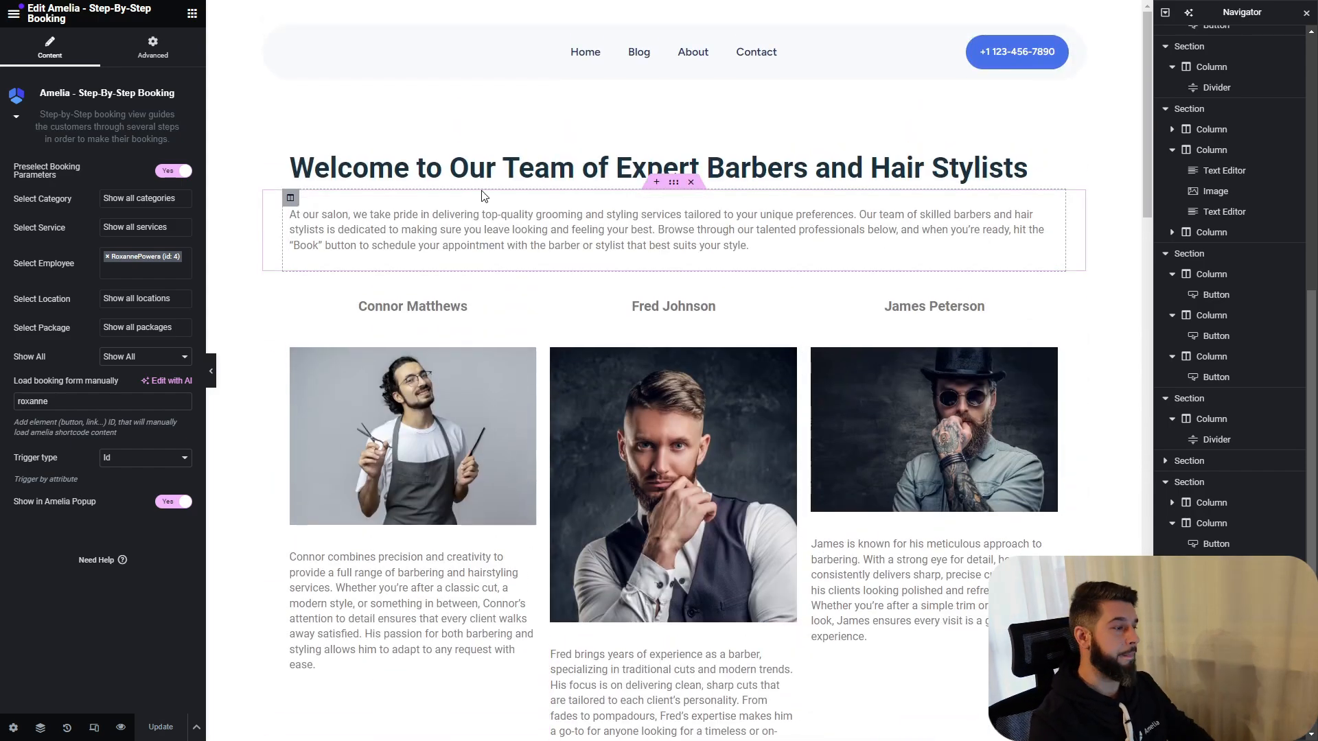
{"action": "scroll", "coordinate": [484, 197], "scroll_direction": "down", "scroll_amount": 3}
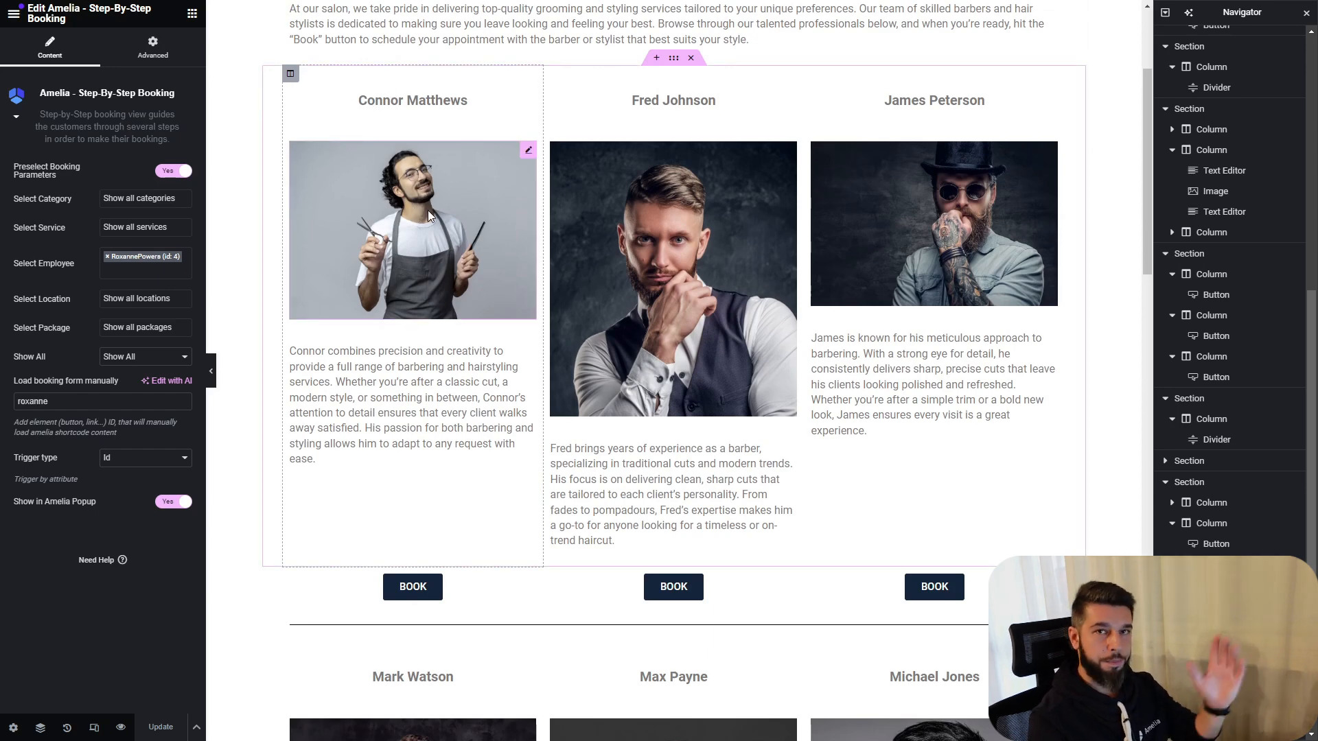
{"action": "scroll", "coordinate": [427, 210], "scroll_direction": "down", "scroll_amount": 2}
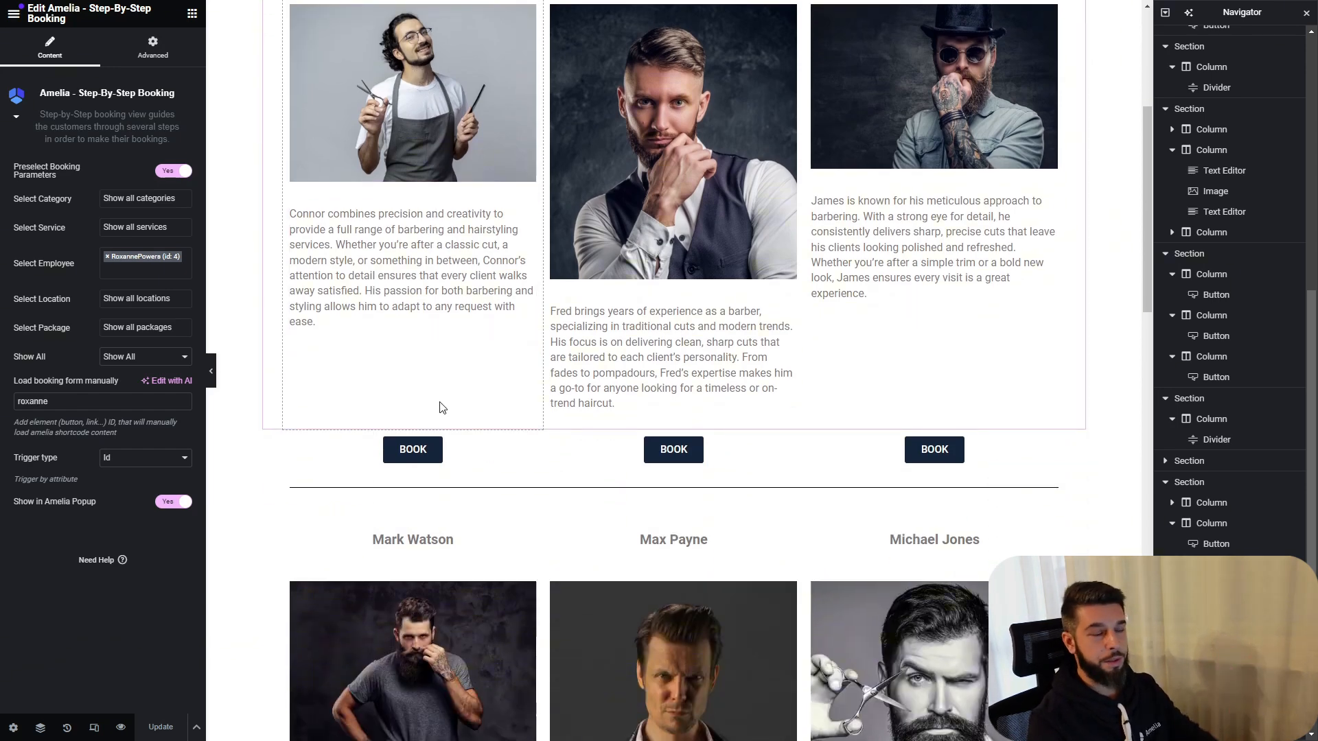
{"action": "left_click", "coordinate": [416, 448]}
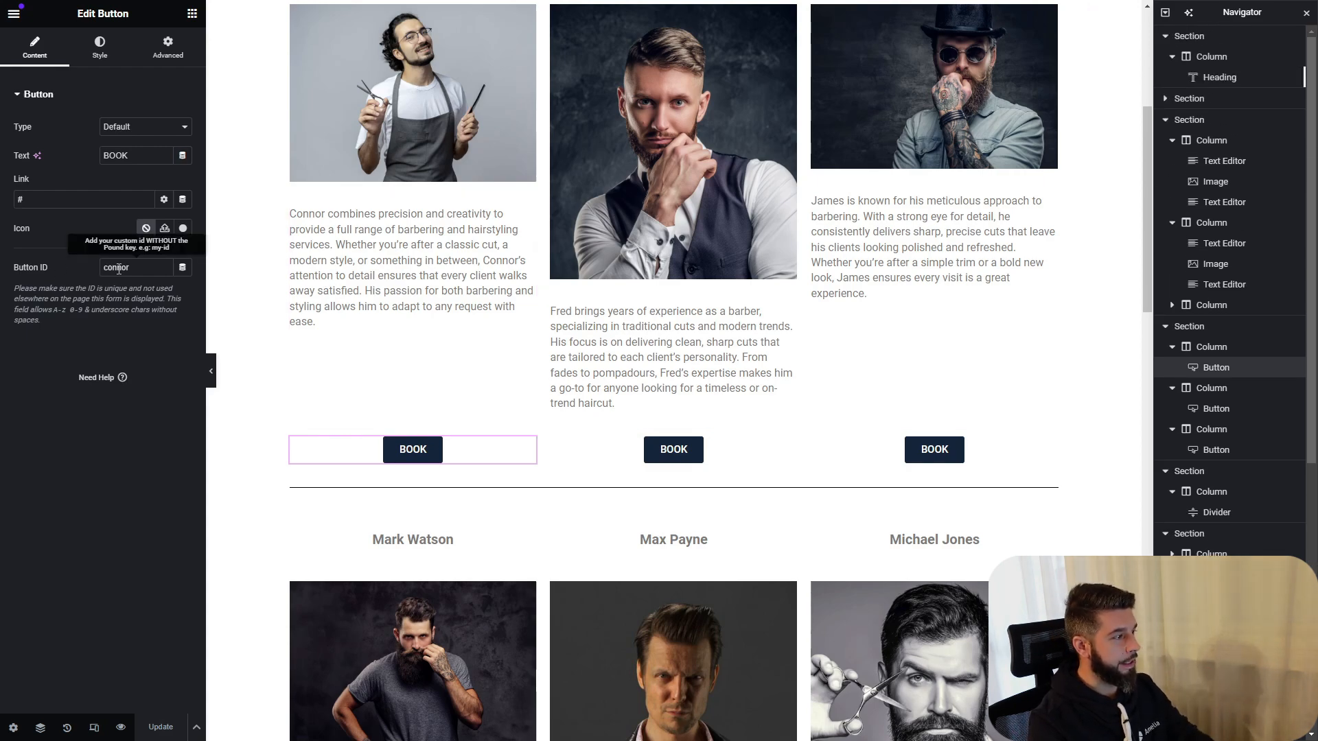
Enter the first employee's Button ID as the manual-load trigger of the first Amelia booking widget, and open the second booking widget's settings.
{"action": "scroll", "coordinate": [410, 355], "scroll_direction": "down", "scroll_amount": 10}
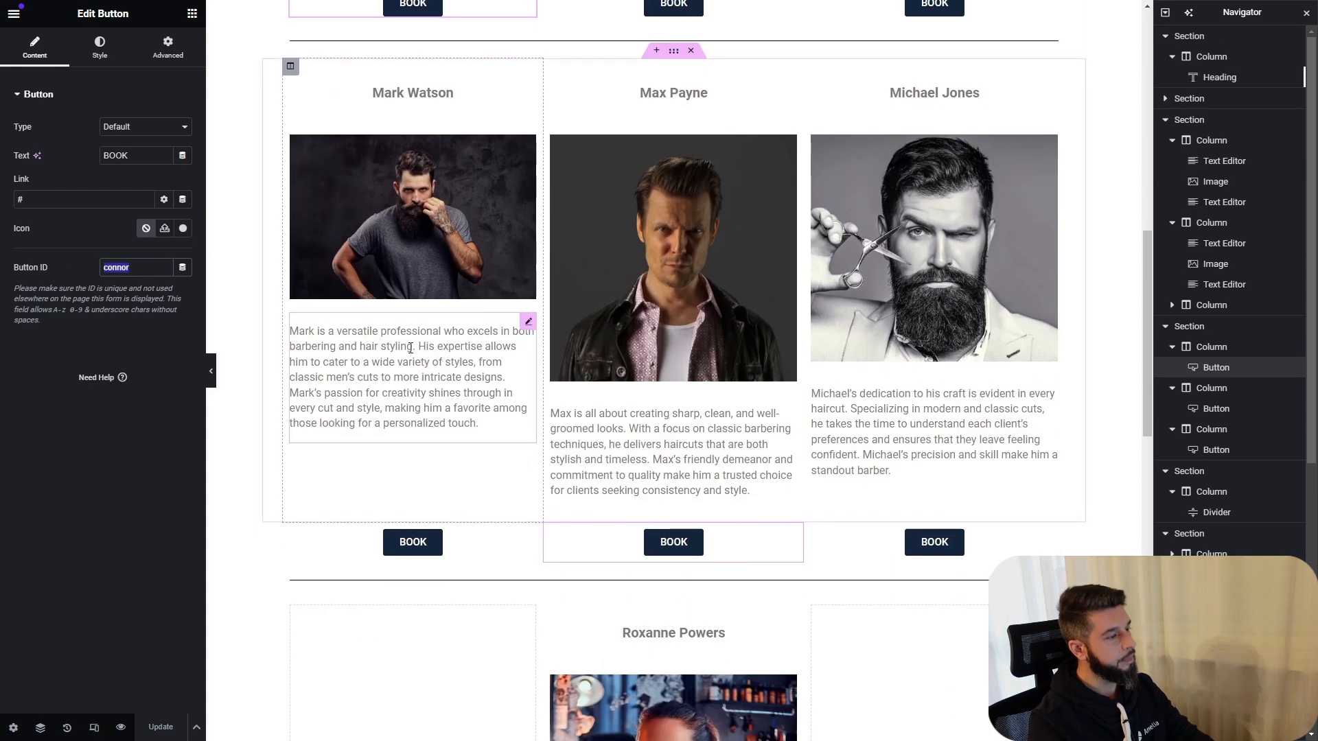
{"action": "scroll", "coordinate": [412, 309], "scroll_direction": "down", "scroll_amount": 7}
{"action": "scroll", "coordinate": [446, 359], "scroll_direction": "up", "scroll_amount": 2}
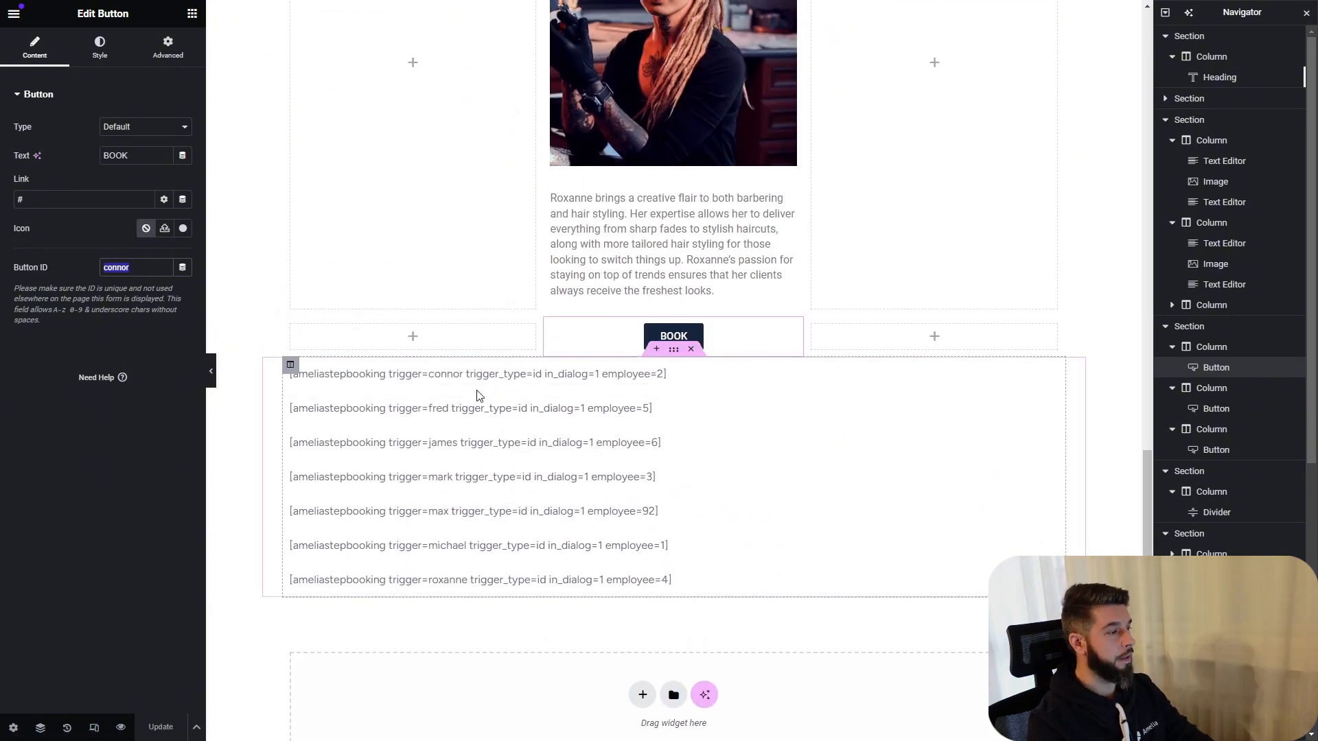
{"action": "left_click", "coordinate": [530, 375]}
{"action": "left_click", "coordinate": [92, 404]}
{"action": "type", "text": "connor"}
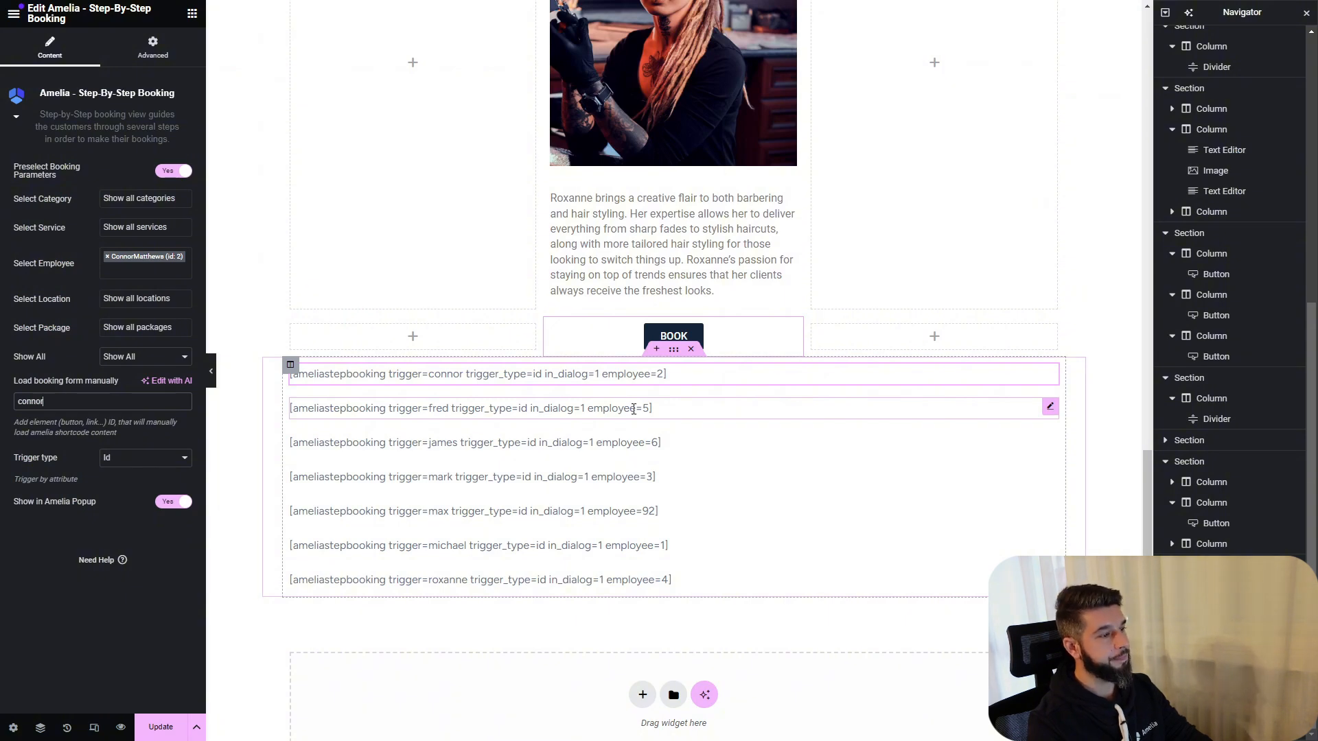
{"action": "left_click", "coordinate": [634, 409]}
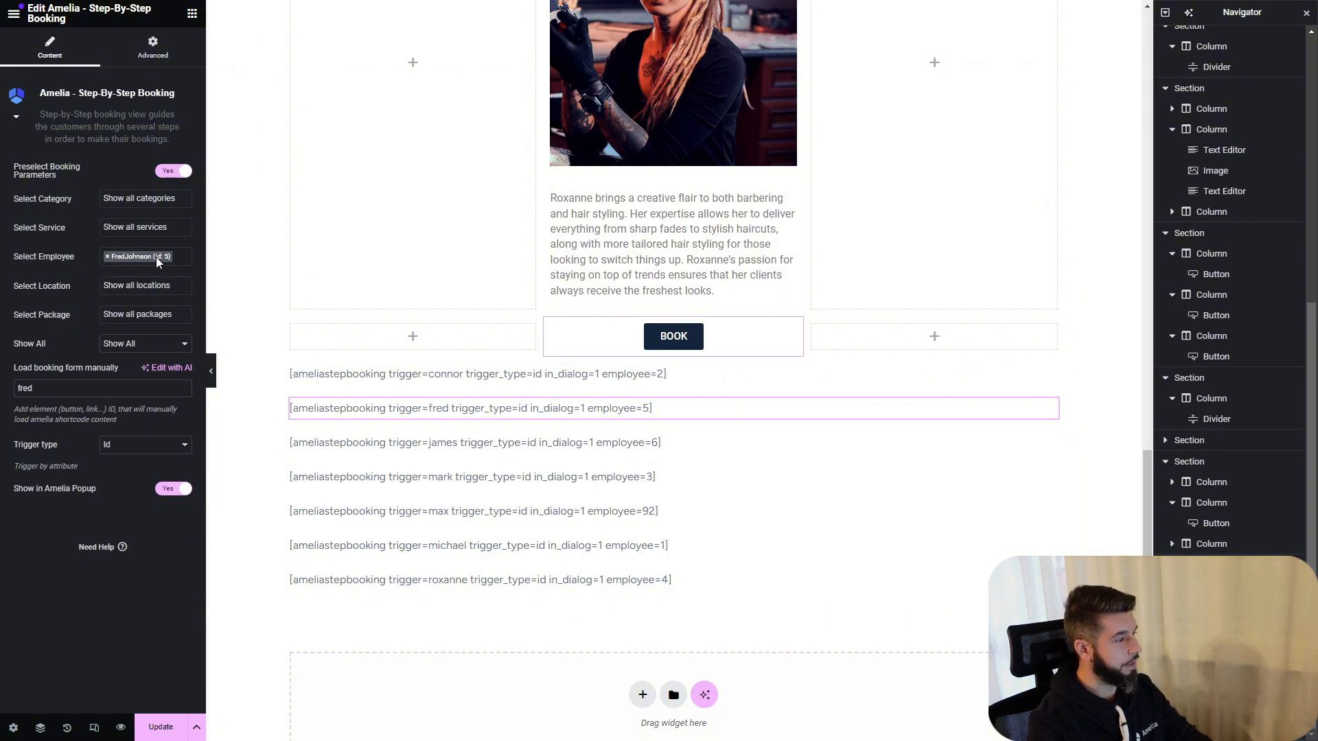